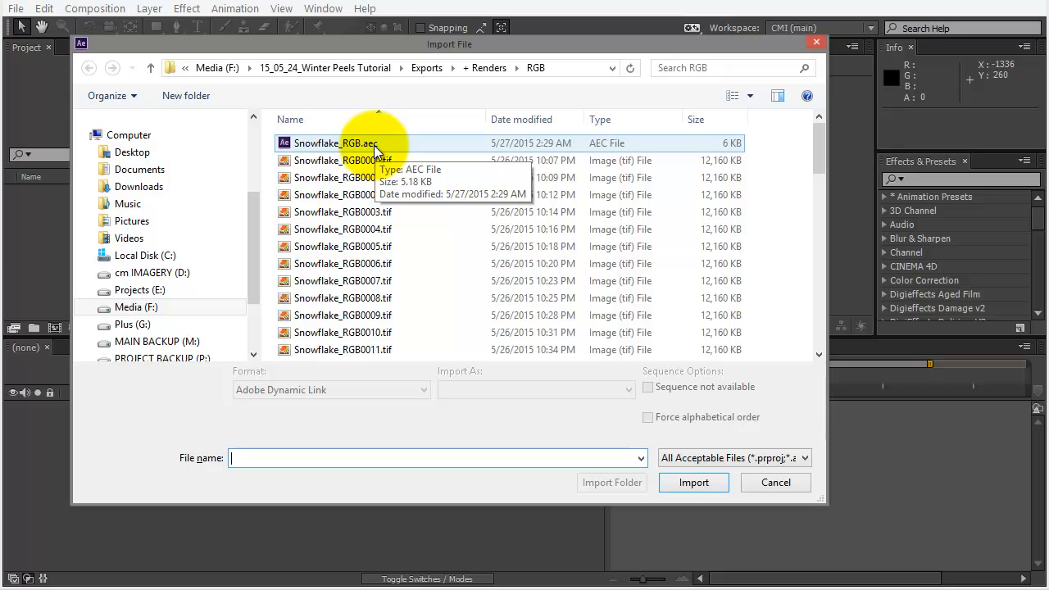
# - Import Snowflake_RGB.aec and expand the Snowflake_RGB and Special Passes folders, enlarging the project list to show their contents
pyautogui.doubleClick(283, 142)
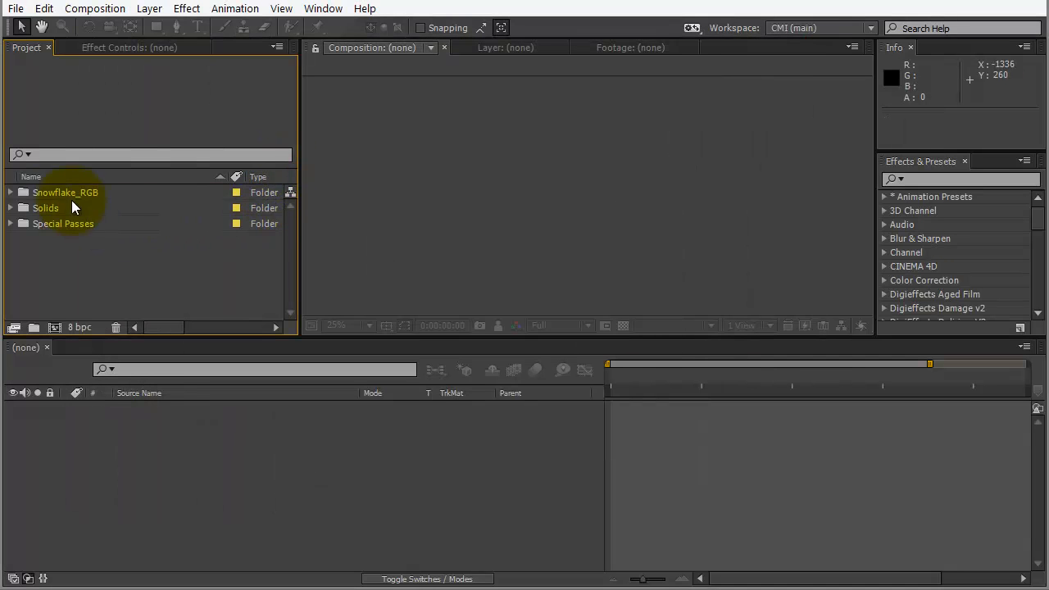
pyautogui.click(10, 191)
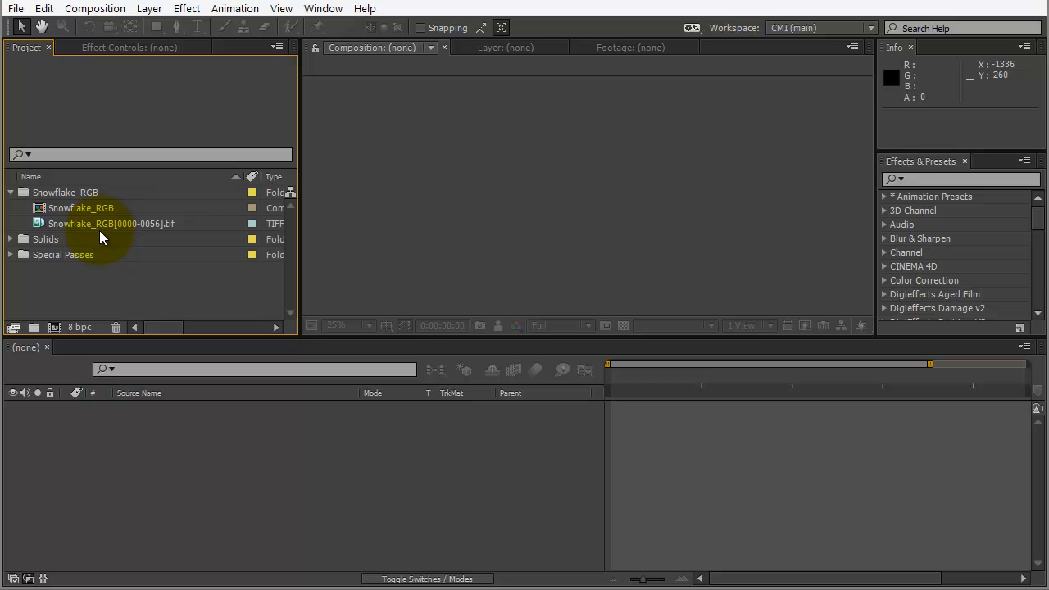
pyautogui.click(10, 254)
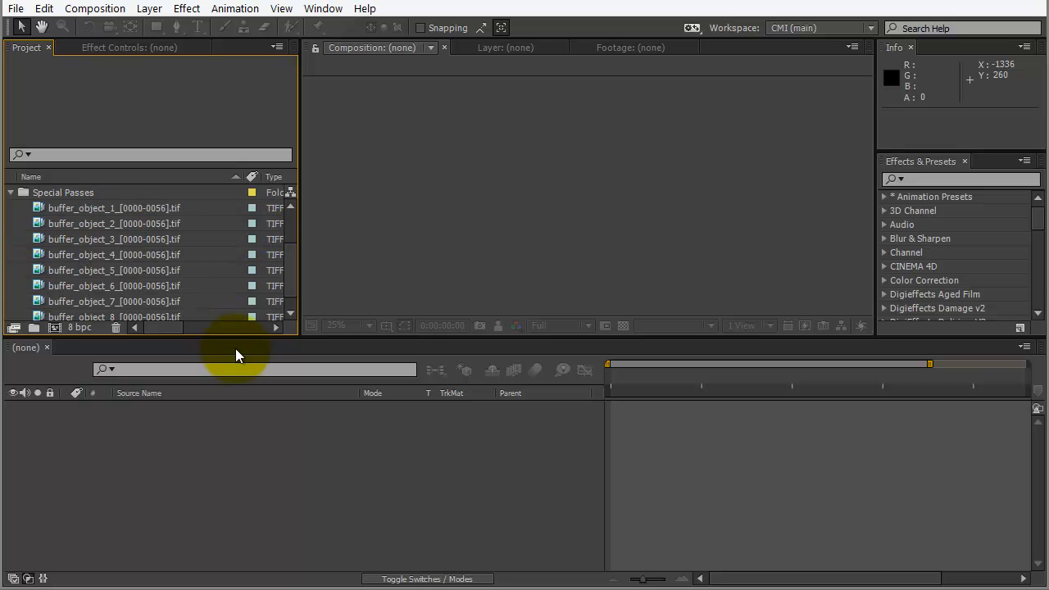
pyautogui.moveTo(239, 335); pyautogui.dragTo(238, 391)
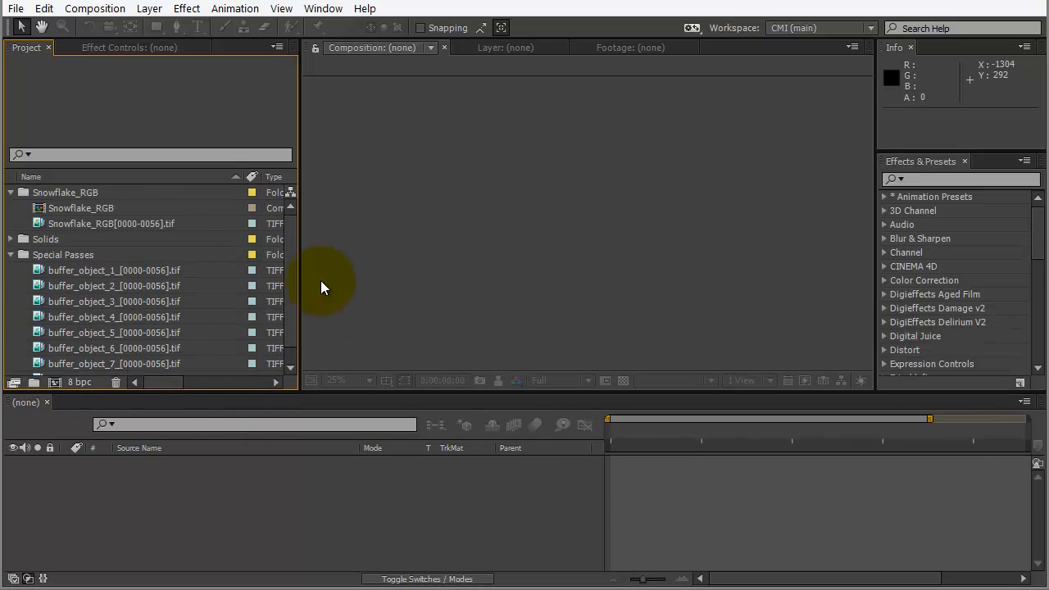
pyautogui.scroll(-1, 290, 345)
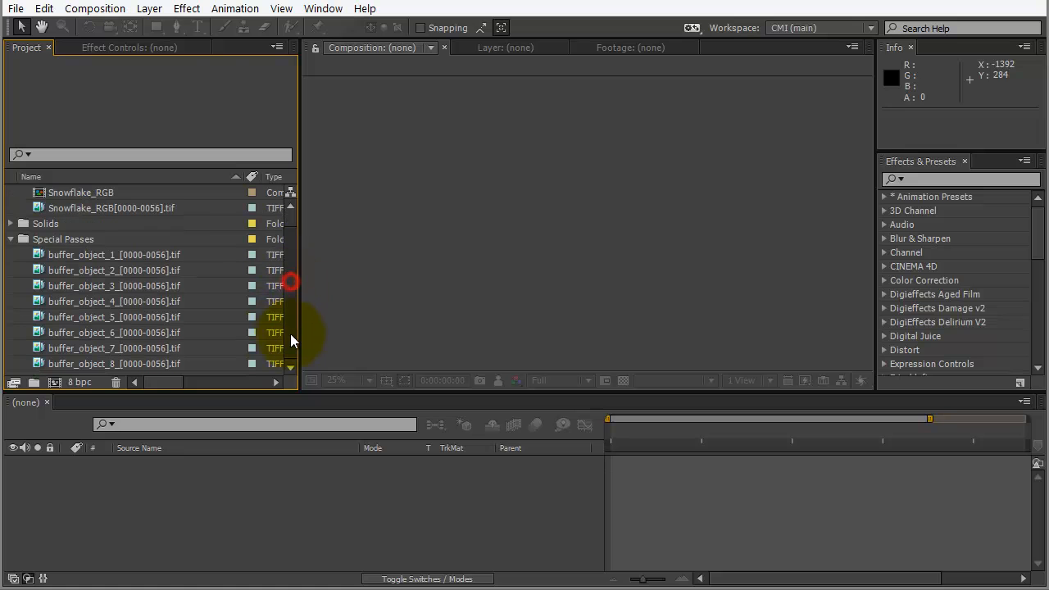
# - Preview the buffer_object_1 footage to identify its matte, and rename it main_floor
pyautogui.doubleClick(36, 252)
pyautogui.click(374, 344)
pyautogui.moveTo(419, 349); pyautogui.dragTo(640, 375)
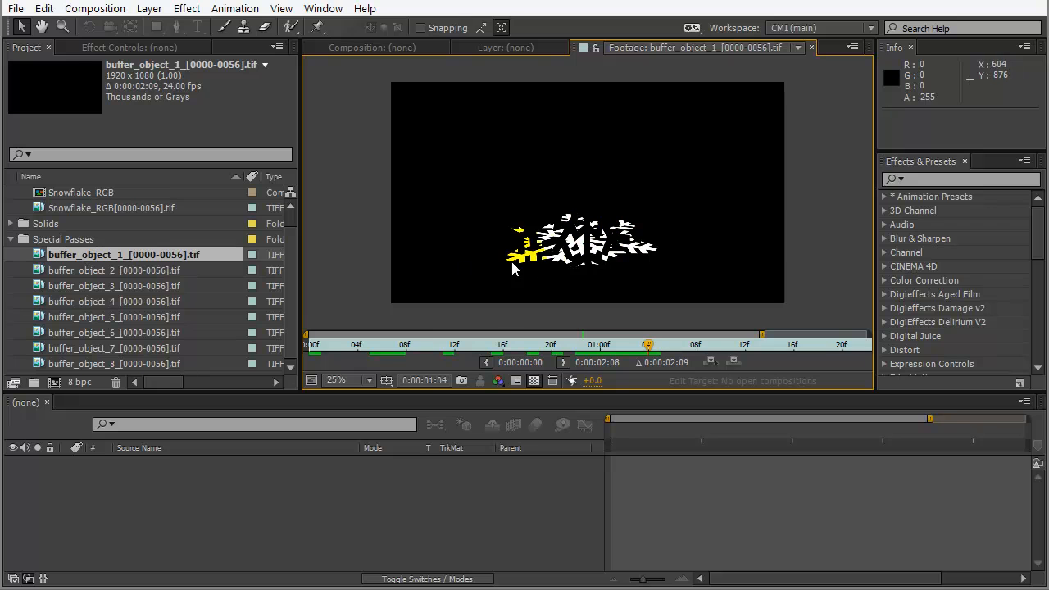
pyautogui.click(123, 252)
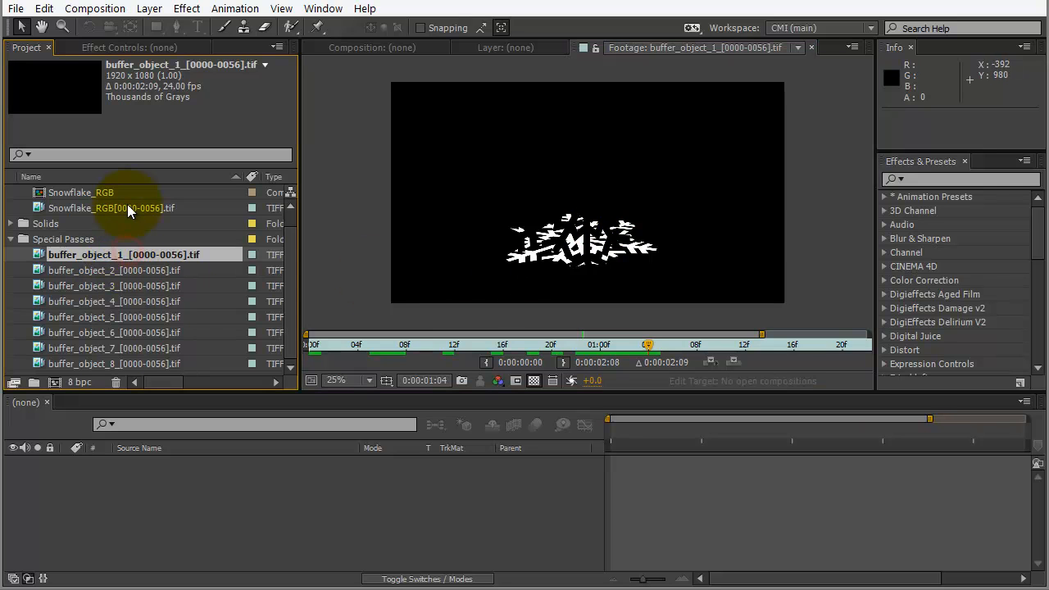
pyautogui.press('Return')
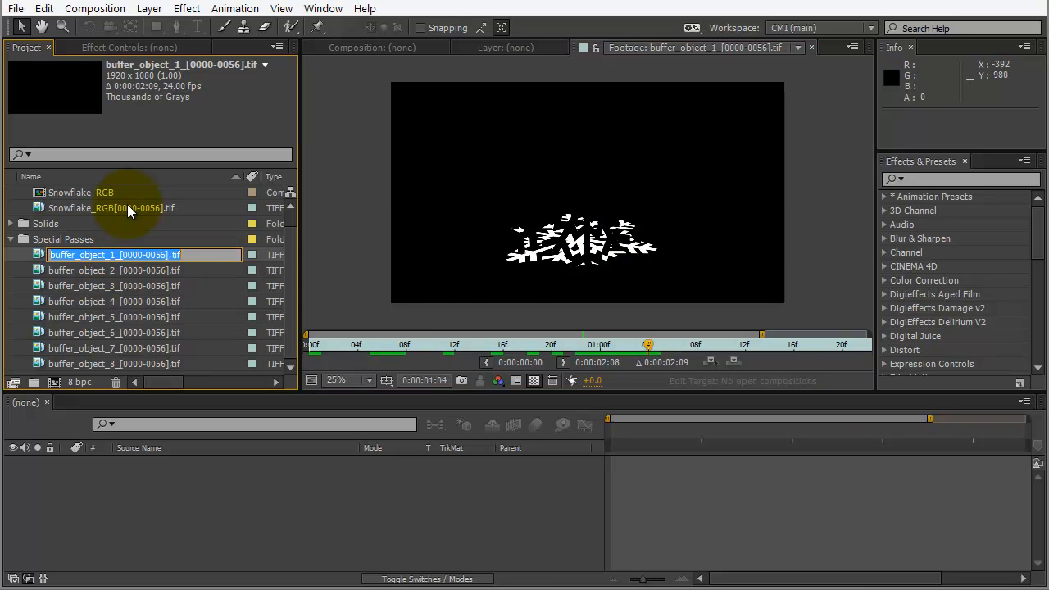
pyautogui.write('mai')
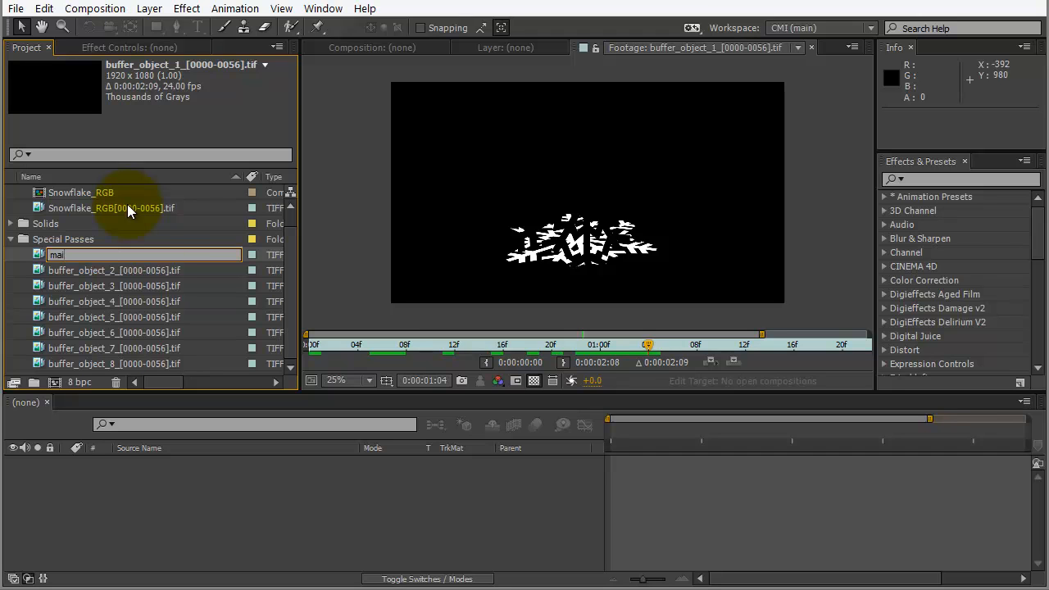
pyautogui.write('n_floor')
pyautogui.press('Return')
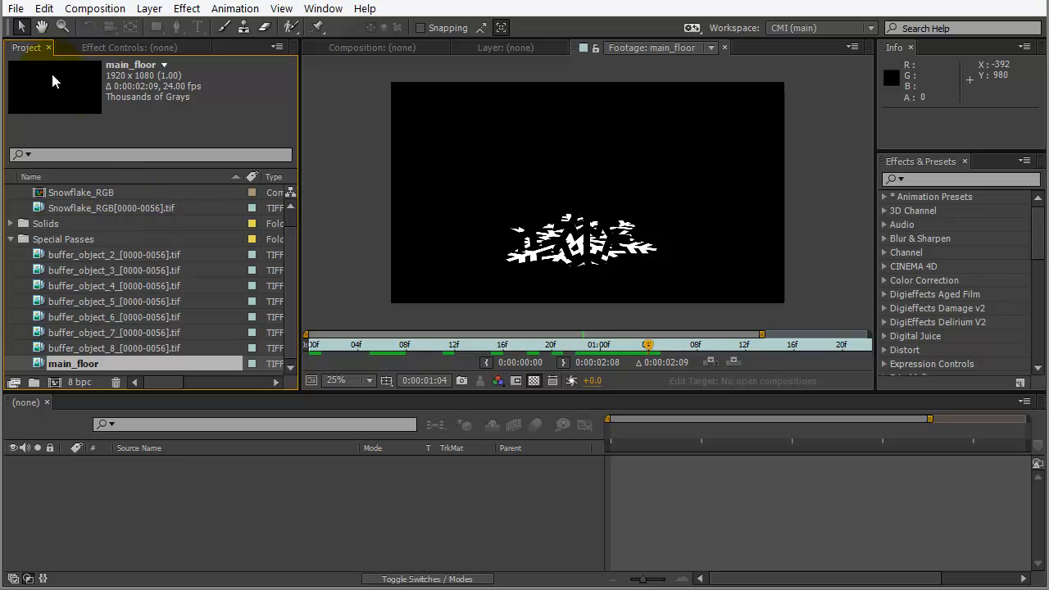
# - Preview the buffer_object_2 footage to identify its matte, and rename it right_floor
pyautogui.doubleClick(41, 254)
pyautogui.moveTo(456, 344); pyautogui.dragTo(727, 352)
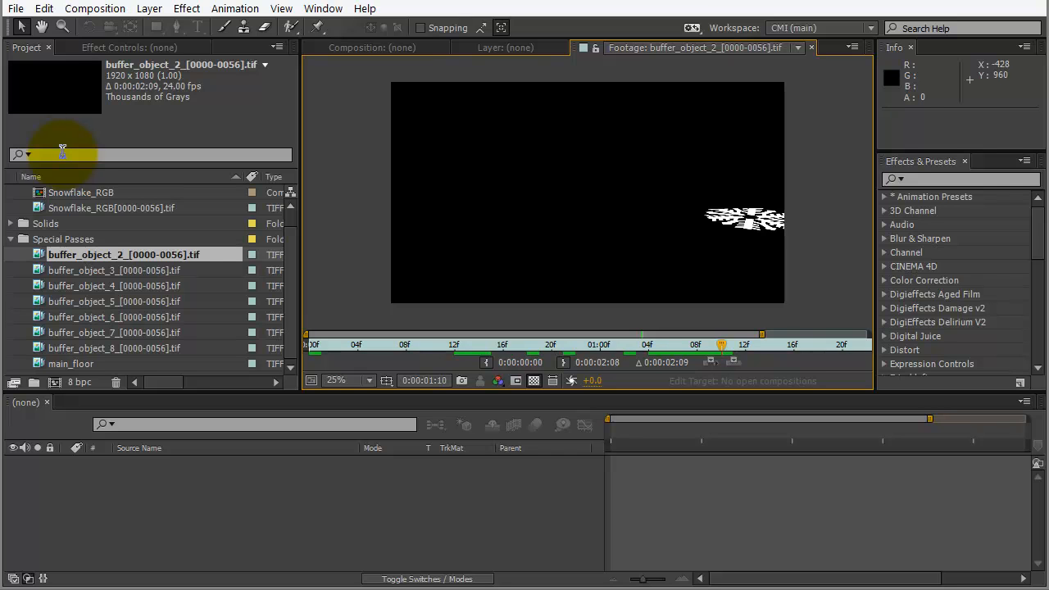
pyautogui.click(82, 259)
pyautogui.press('Return')
pyautogui.write('right_floor')
pyautogui.press('Return')
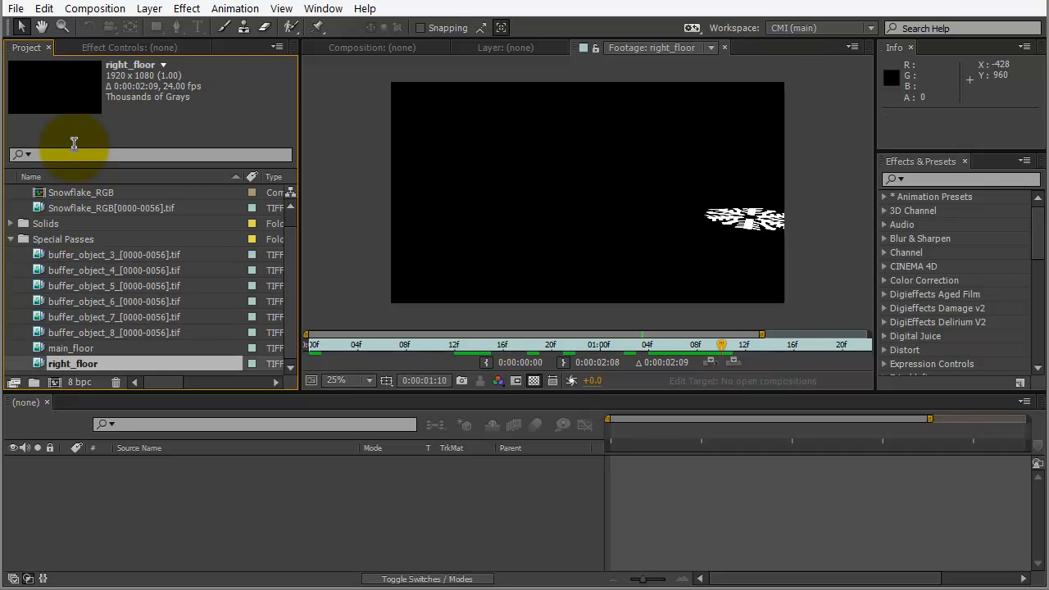
# - Preview the buffer_object_3 footage to identify its matte, and rename it left_floor
pyautogui.doubleClick(69, 254)
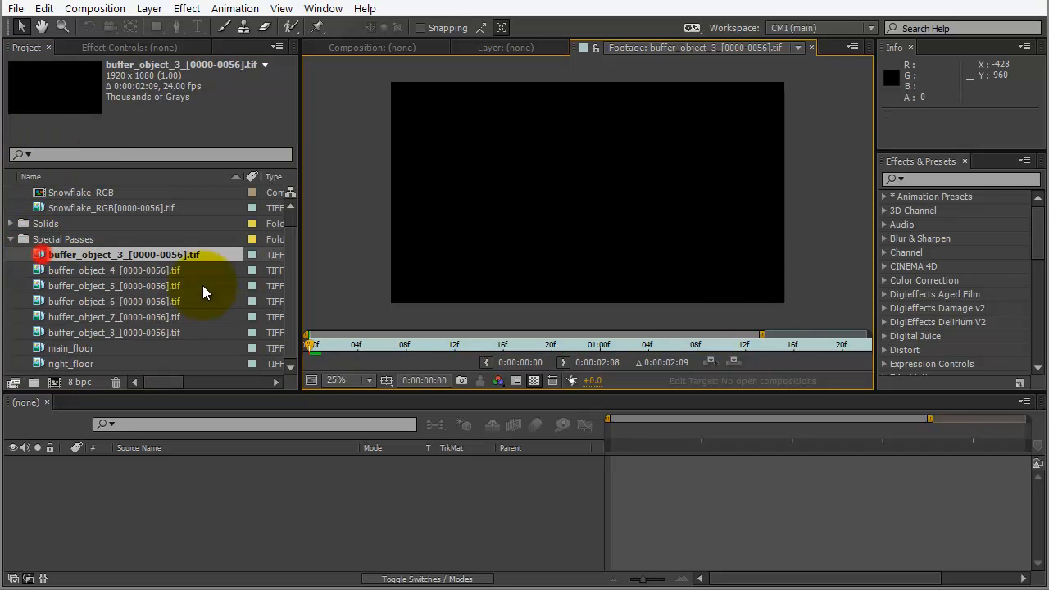
pyautogui.moveTo(436, 347); pyautogui.dragTo(768, 344)
pyautogui.click(92, 254)
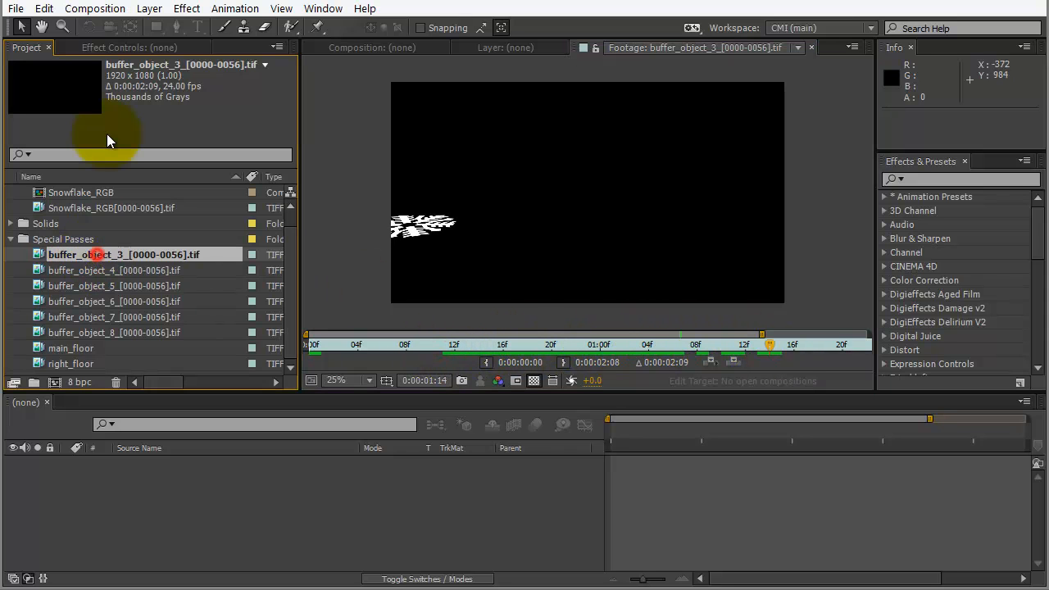
pyautogui.press('Return')
pyautogui.write('left')
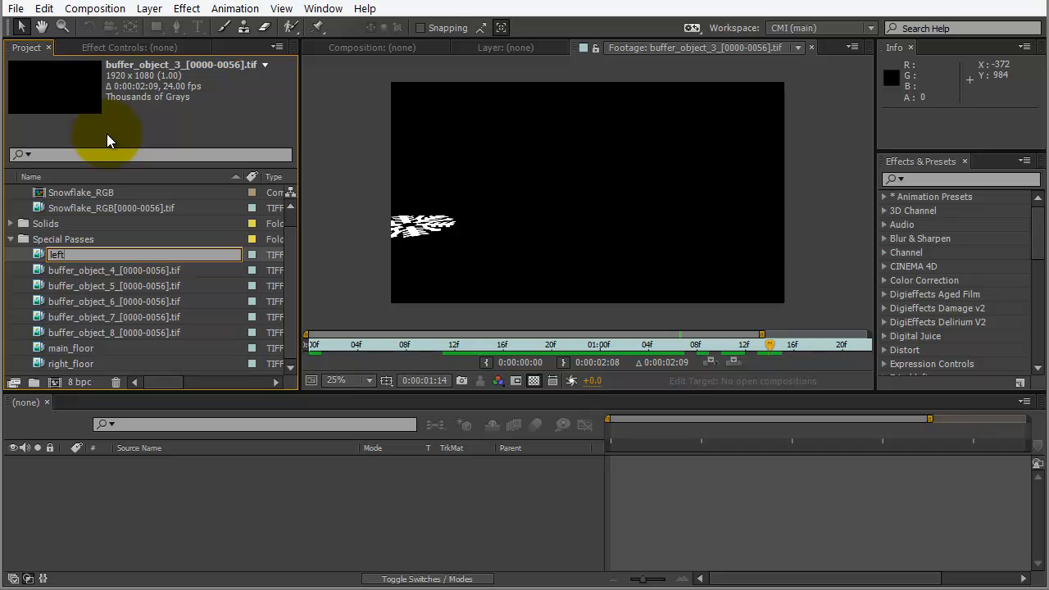
pyautogui.write('_floor')
pyautogui.press('Return')
# - Preview the buffer_object_4 footage to identify its matte, and rename it banner
pyautogui.doubleClick(39, 270)
pyautogui.moveTo(440, 350); pyautogui.dragTo(732, 341)
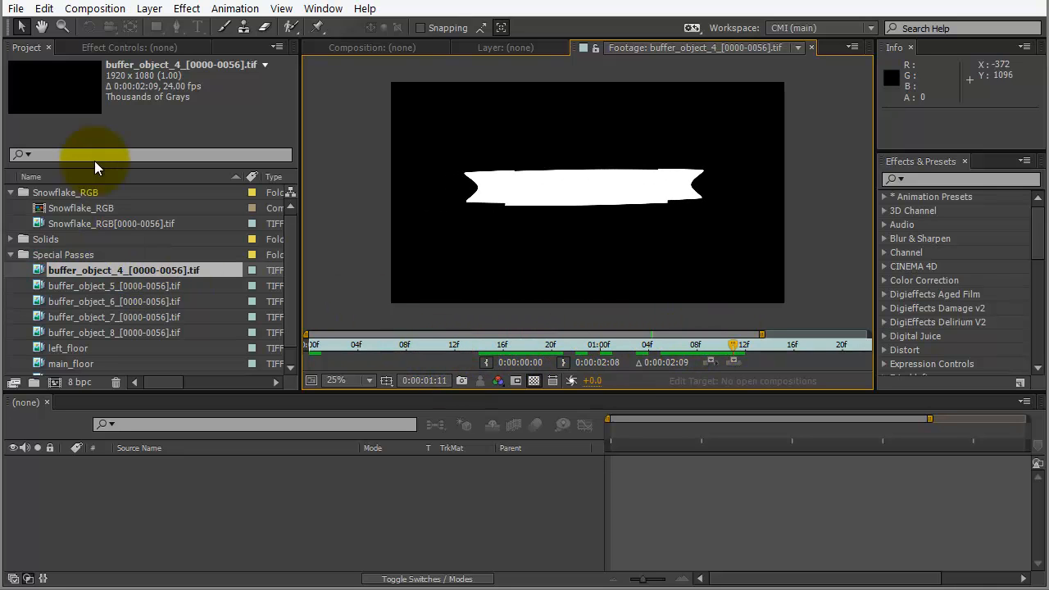
pyautogui.click(181, 274)
pyautogui.press('Return')
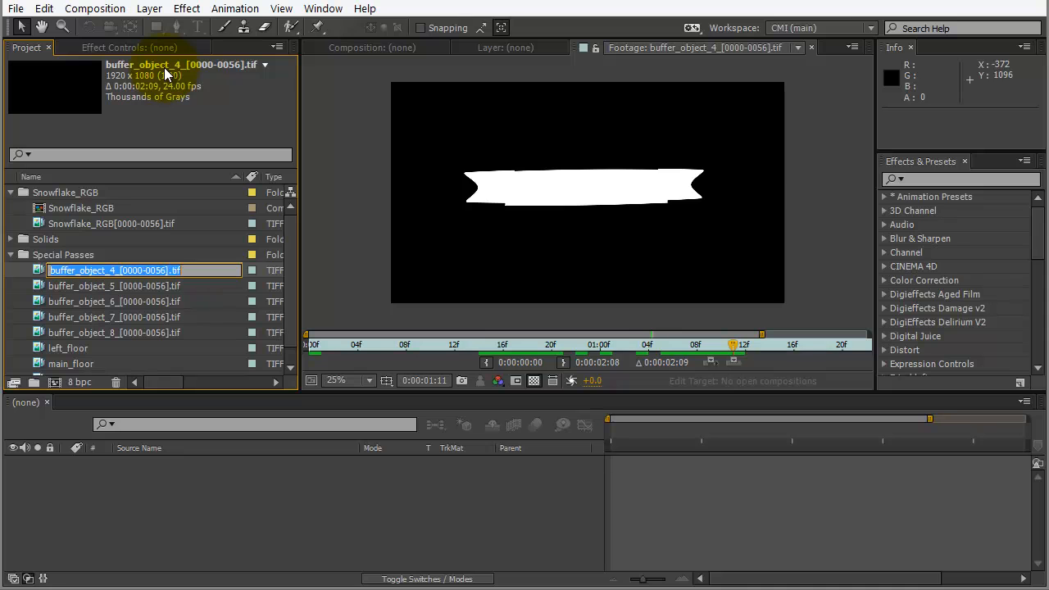
pyautogui.write('banner')
pyautogui.press('Return')
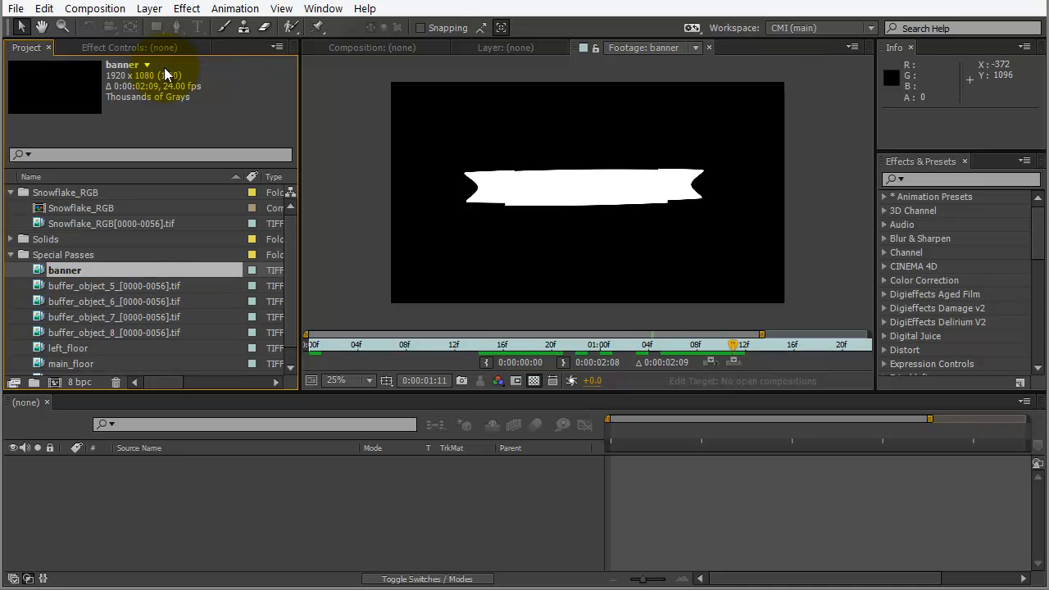
# - Preview the buffer_object_5 footage to identify its matte, and rename it floor
pyautogui.doubleClick(36, 286)
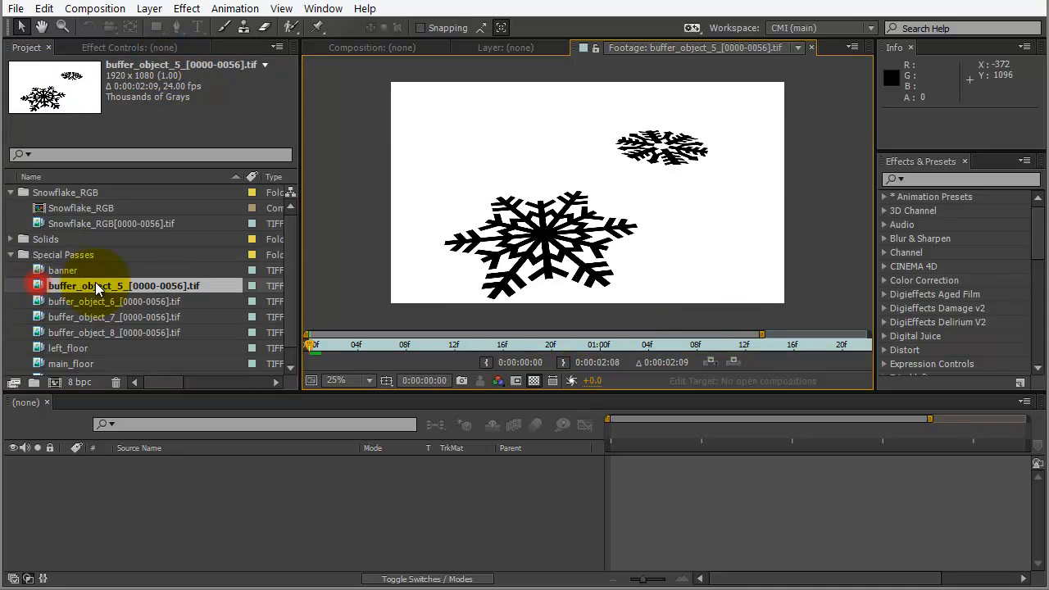
pyautogui.moveTo(536, 345); pyautogui.dragTo(744, 345)
pyautogui.click(56, 286)
pyautogui.press('Return')
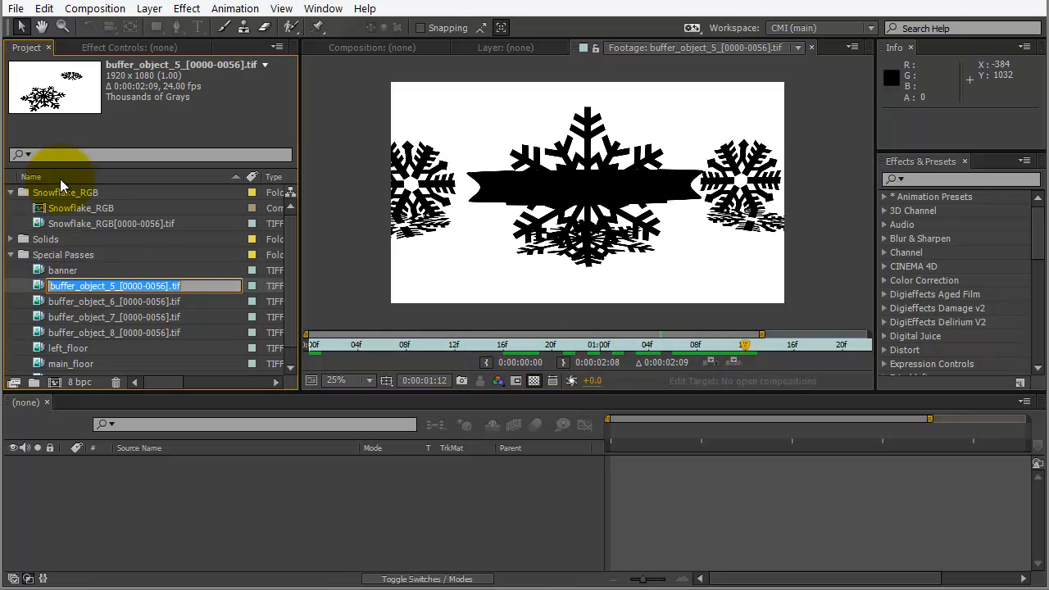
pyautogui.write('floor')
pyautogui.press('Return')
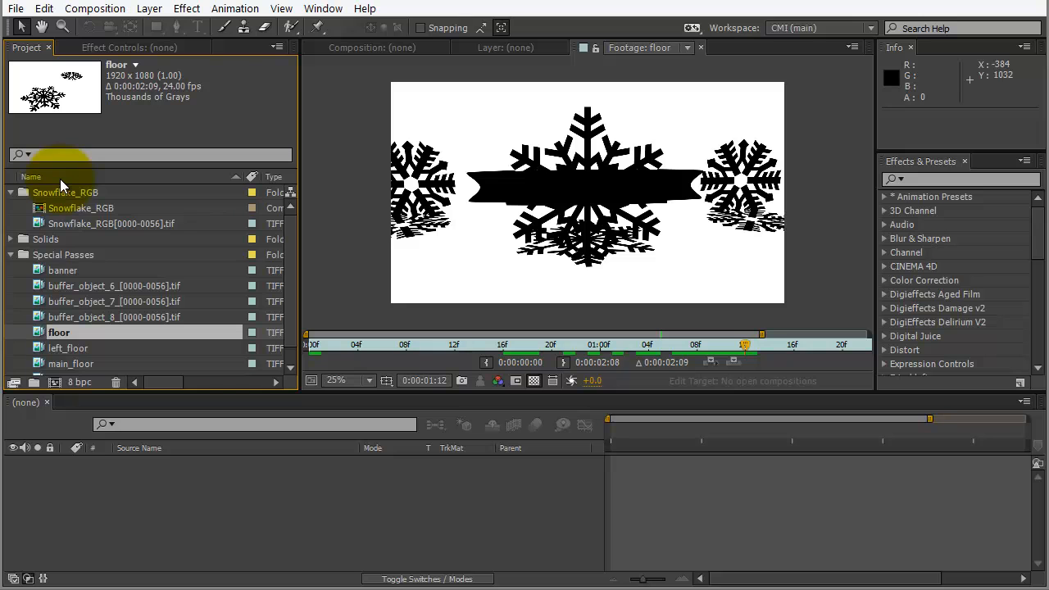
# - Preview the buffer_object_6 footage to identify its matte, and rename it snowflake_main
pyautogui.doubleClick(41, 283)
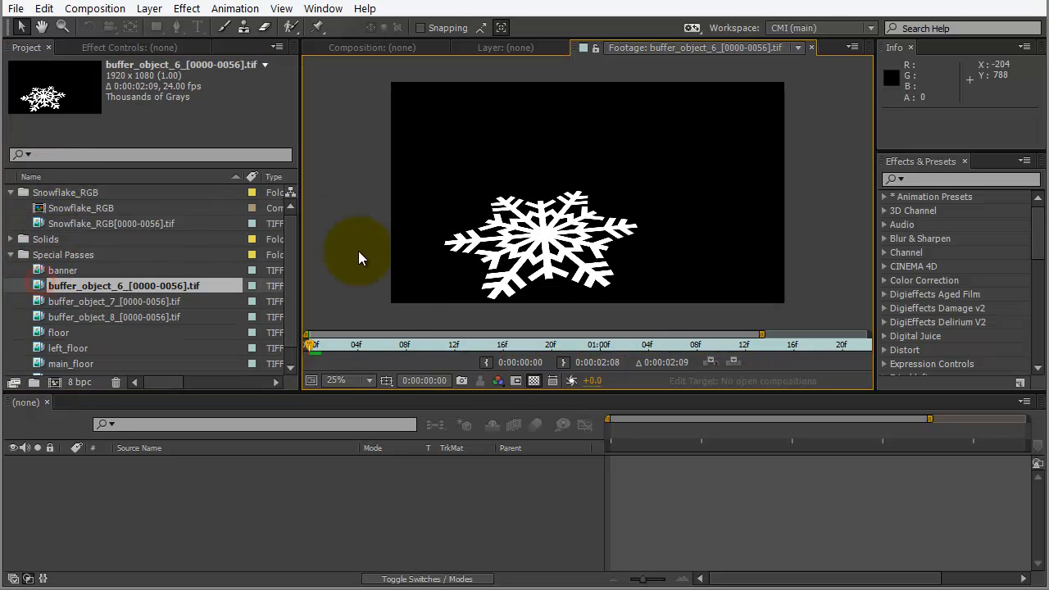
pyautogui.moveTo(363, 345); pyautogui.dragTo(771, 350)
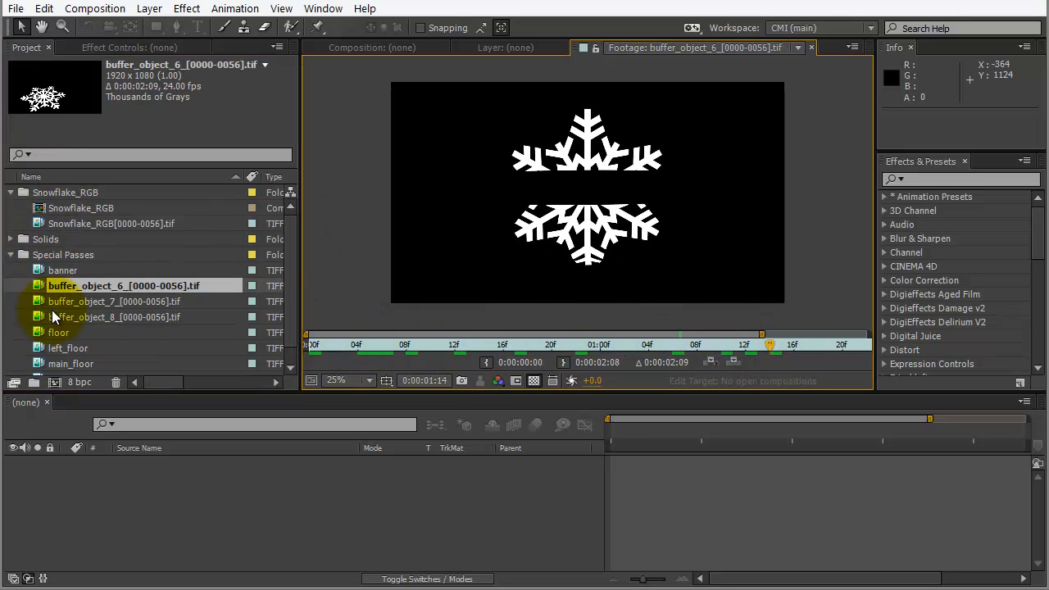
pyautogui.click(84, 286)
pyautogui.press('Return')
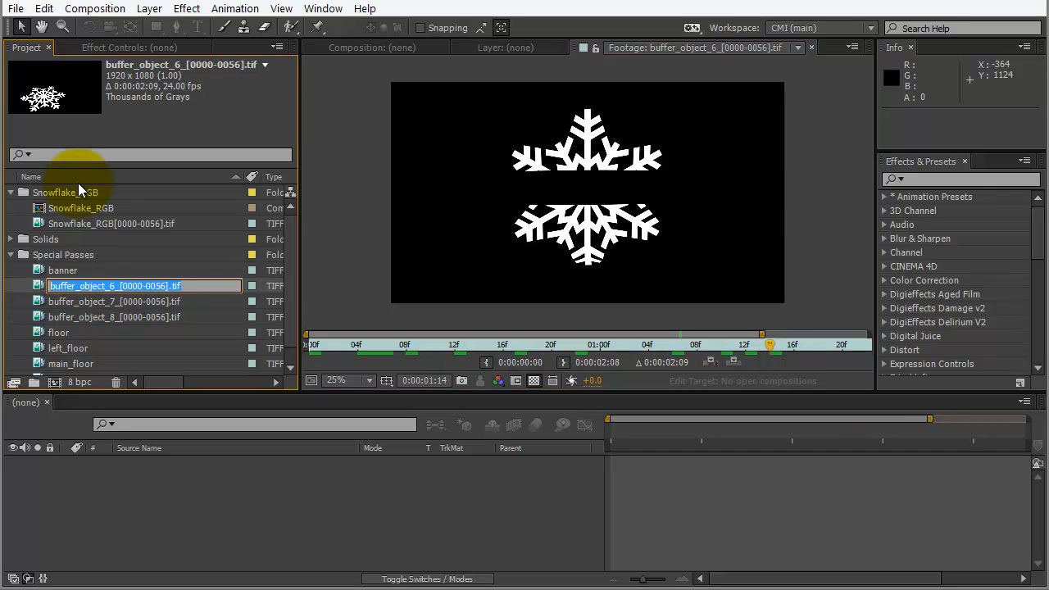
pyautogui.write('sno')
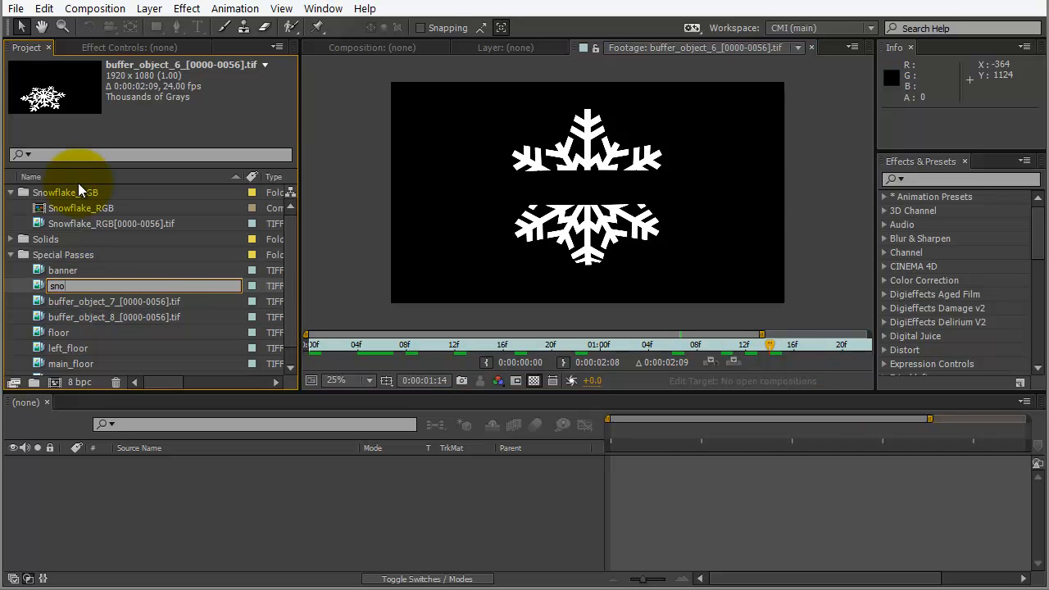
pyautogui.write('wflake_main')
pyautogui.press('Return')
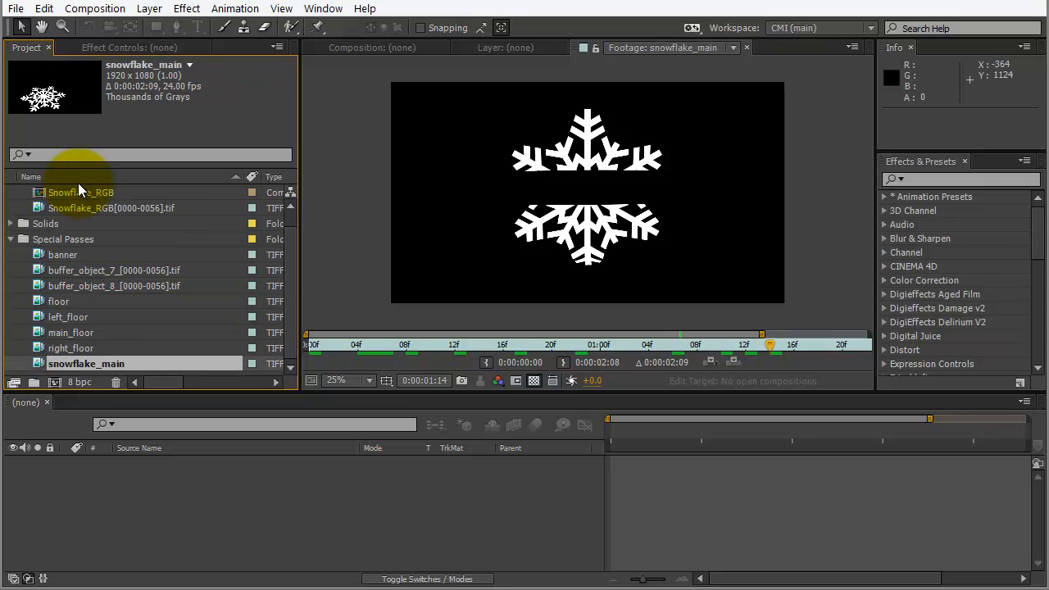
# - Preview the buffer_object_7 footage to identify its matte, and rename it snowflake_right
pyautogui.doubleClick(33, 269)
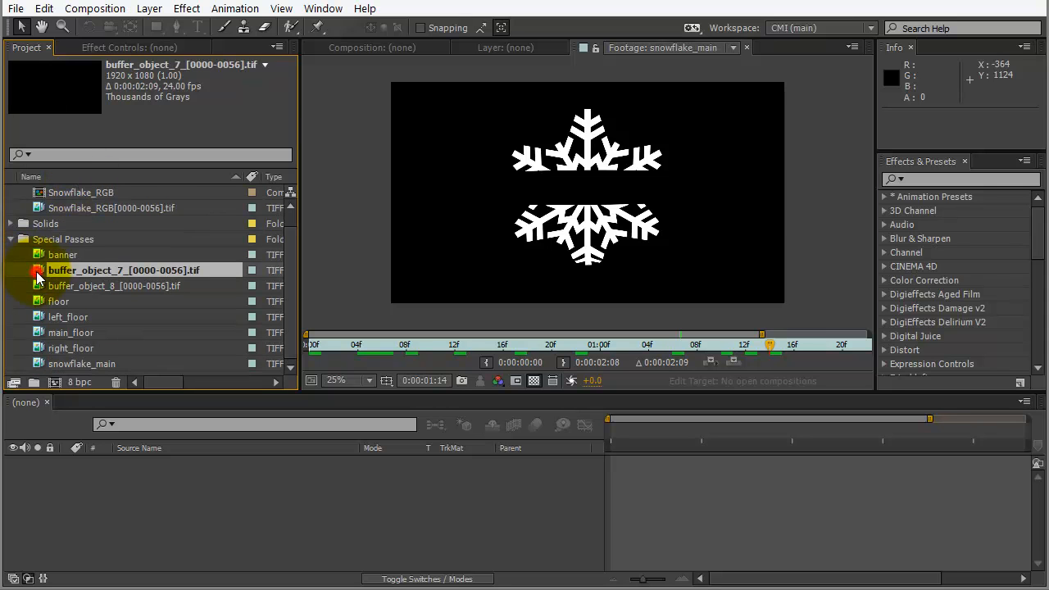
pyautogui.moveTo(615, 346); pyautogui.dragTo(757, 344)
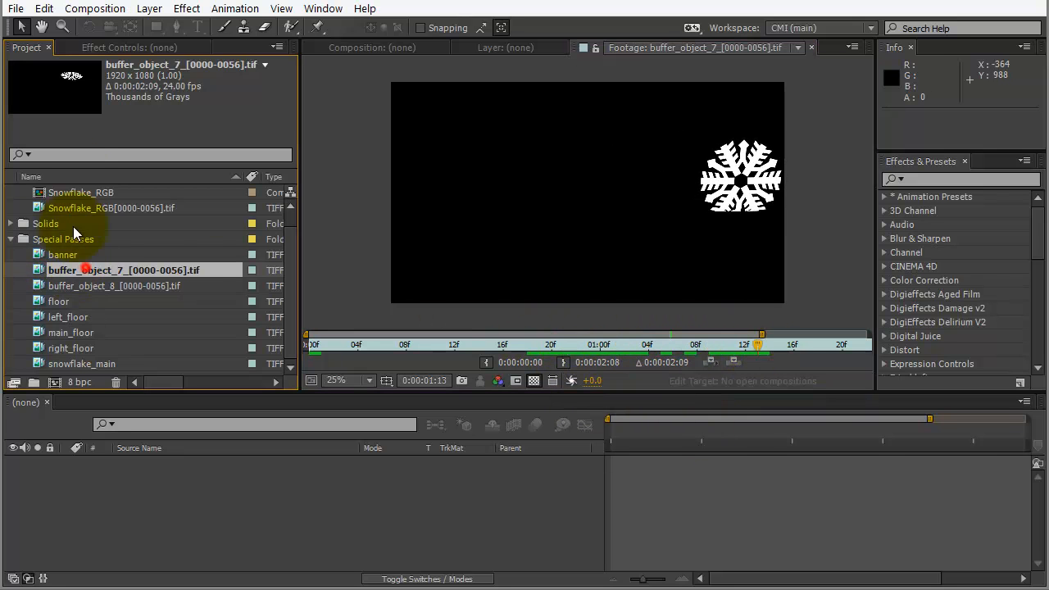
pyautogui.click(103, 270)
pyautogui.press('Return')
pyautogui.write('right')
pyautogui.press('BackSpace')
pyautogui.press('BackSpace')
pyautogui.press('BackSpace')
pyautogui.press('BackSpace')
pyautogui.press('BackSpace')
pyautogui.write('snowflake')
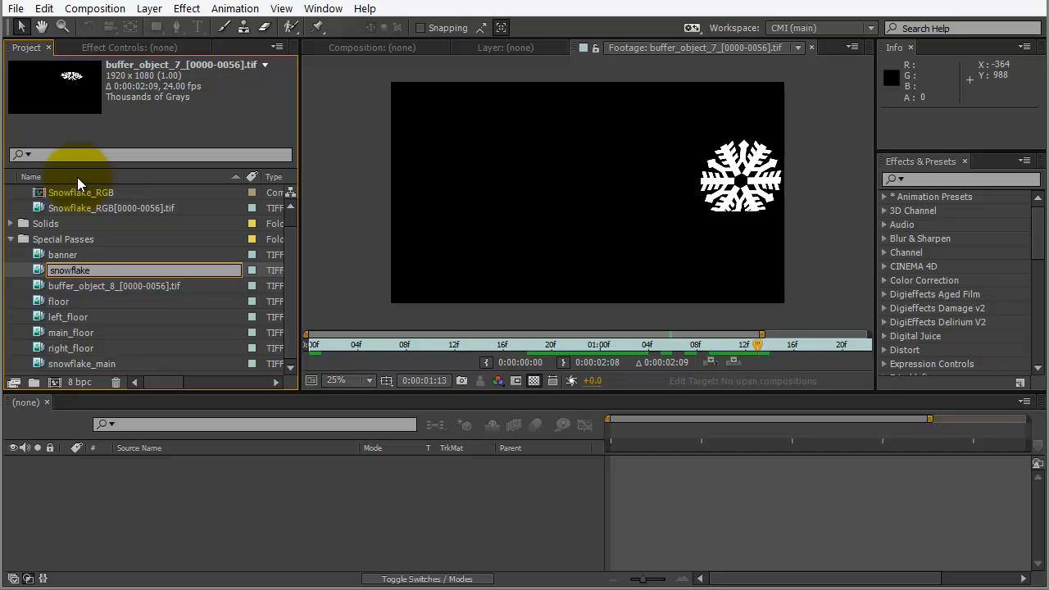
pyautogui.write('_right')
pyautogui.press('Return')
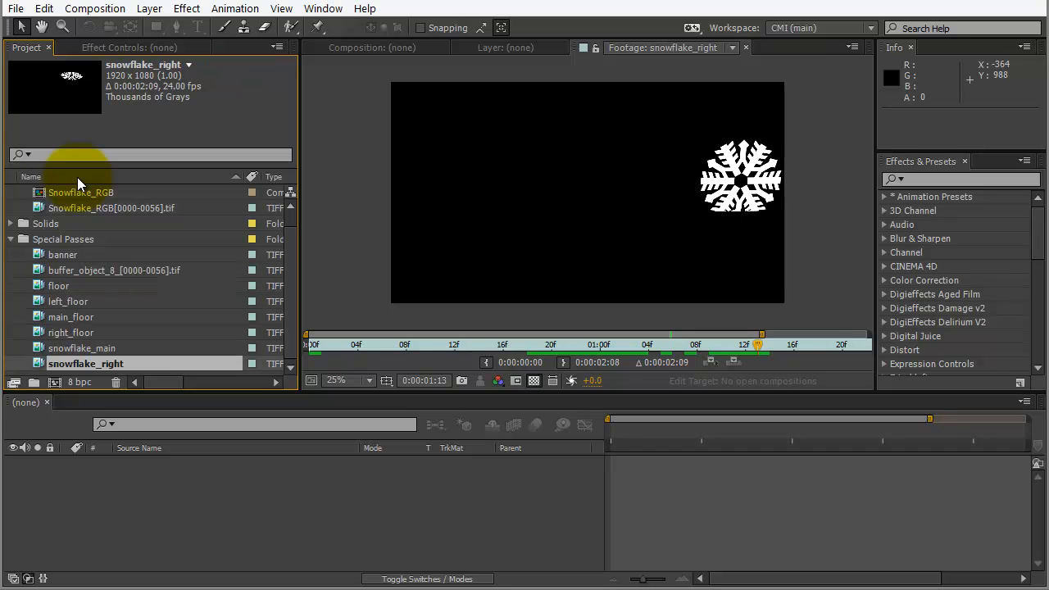
# - Preview the buffer_object_8 footage to identify its matte, and rename it snowflake_left
pyautogui.doubleClick(41, 271)
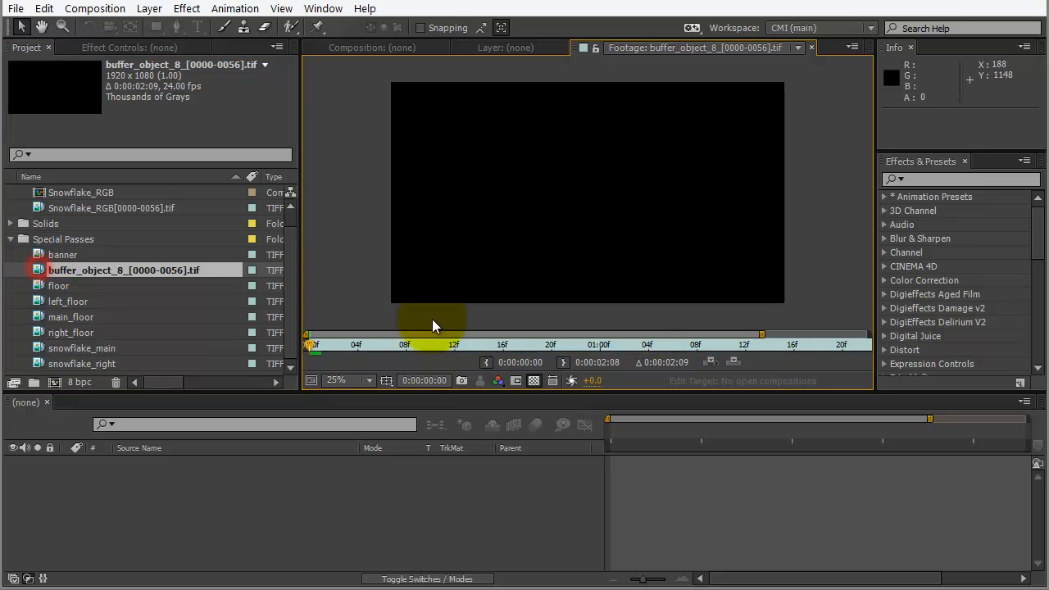
pyautogui.moveTo(418, 344); pyautogui.dragTo(806, 353)
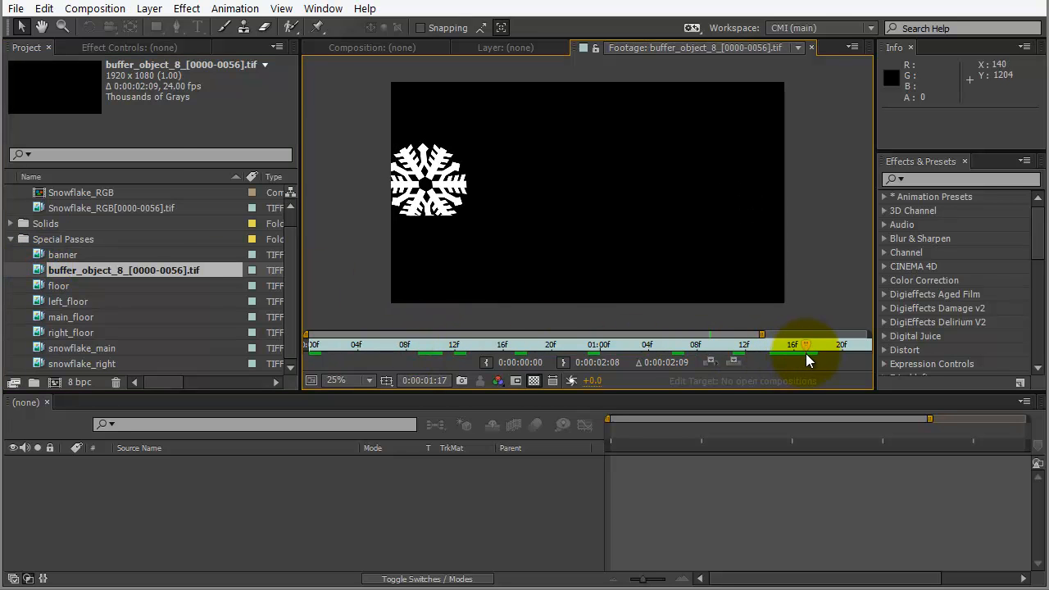
pyautogui.click(144, 270)
pyautogui.press('Return')
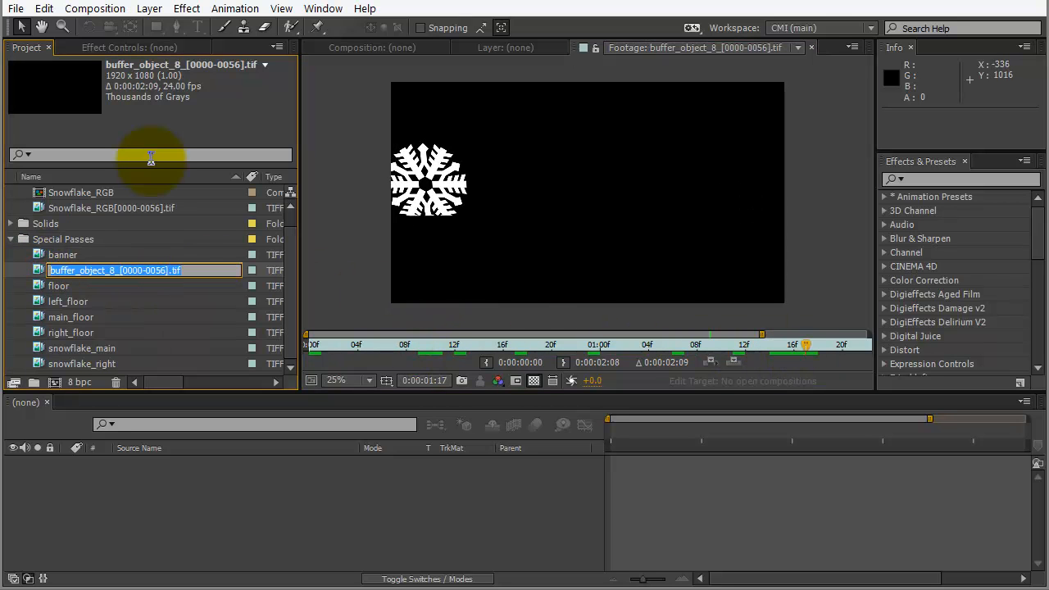
pyautogui.write('snowf')
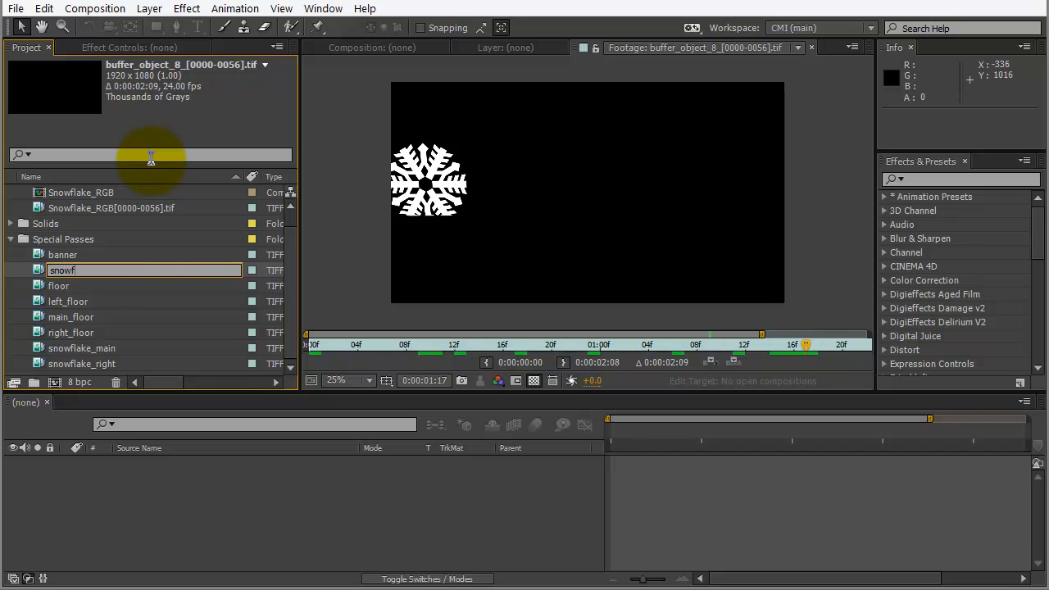
pyautogui.write('lake_left')
pyautogui.press('Return')
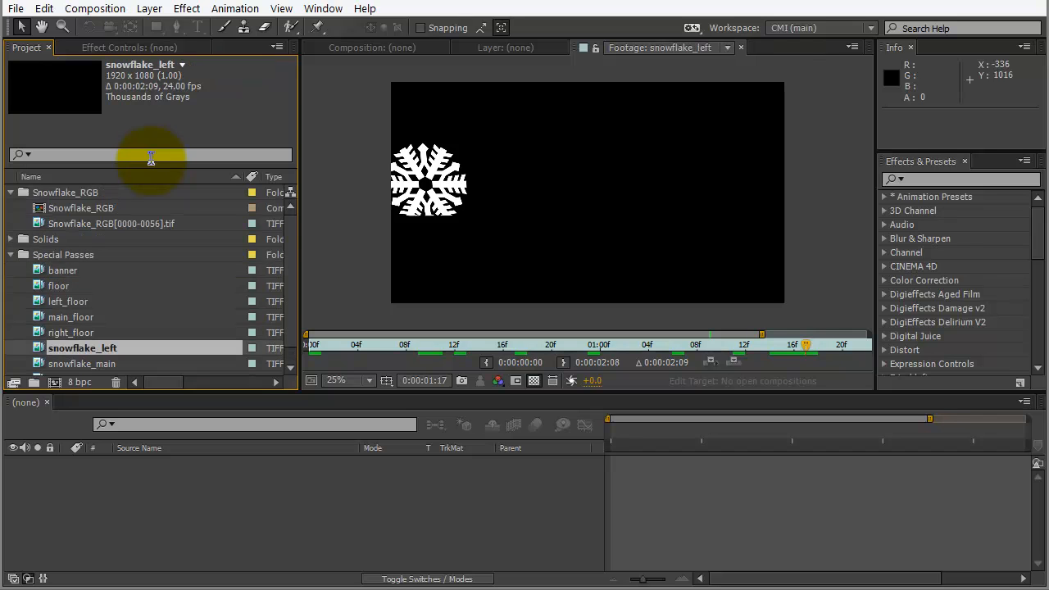
# - Open the Snowflake_RGB composition, enlarge the timeline, go to 0:00:01:00 and set the preview resolution to Quarter
pyautogui.doubleClick(40, 207)
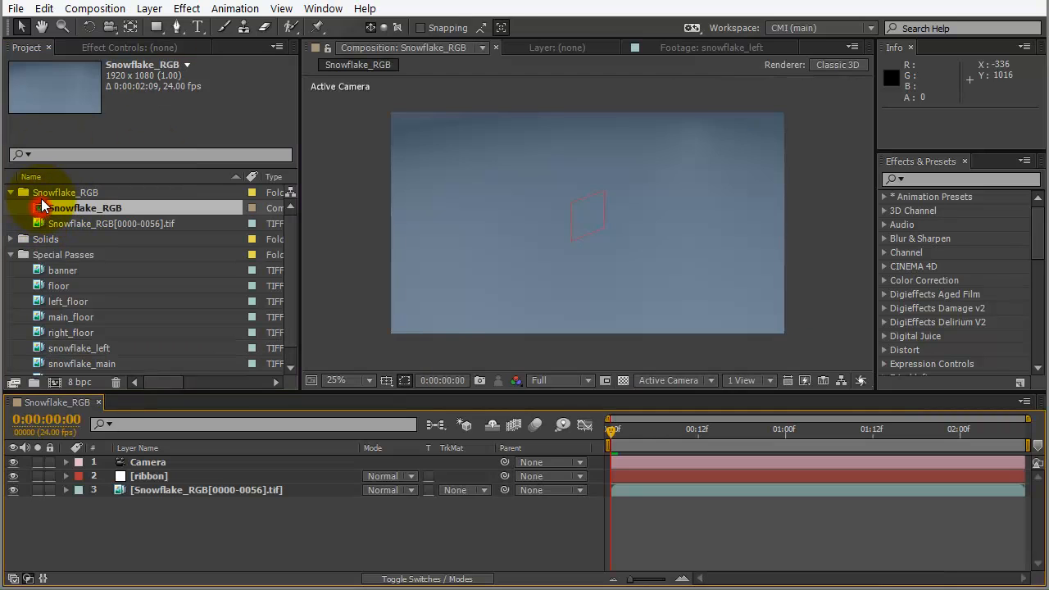
pyautogui.moveTo(457, 392); pyautogui.dragTo(459, 356)
pyautogui.click(158, 440)
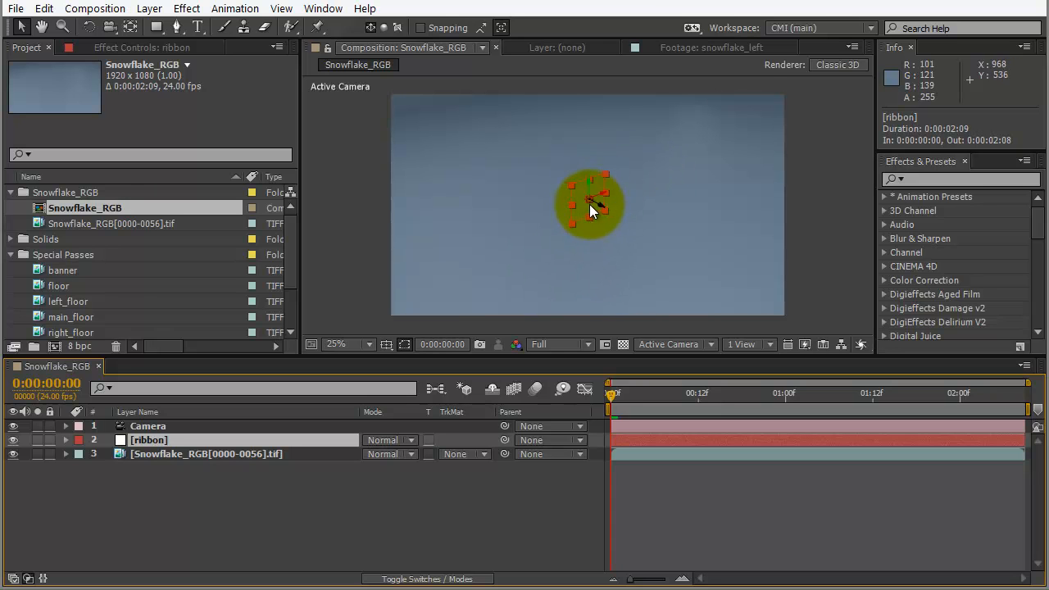
pyautogui.click(180, 453)
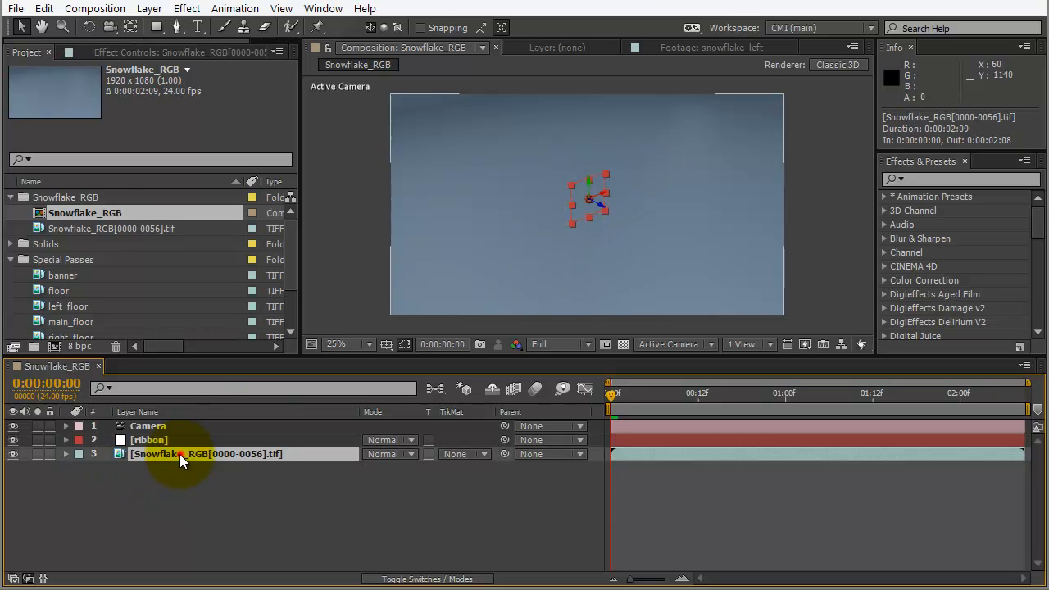
pyautogui.moveTo(615, 399); pyautogui.dragTo(785, 423)
pyautogui.click(574, 344)
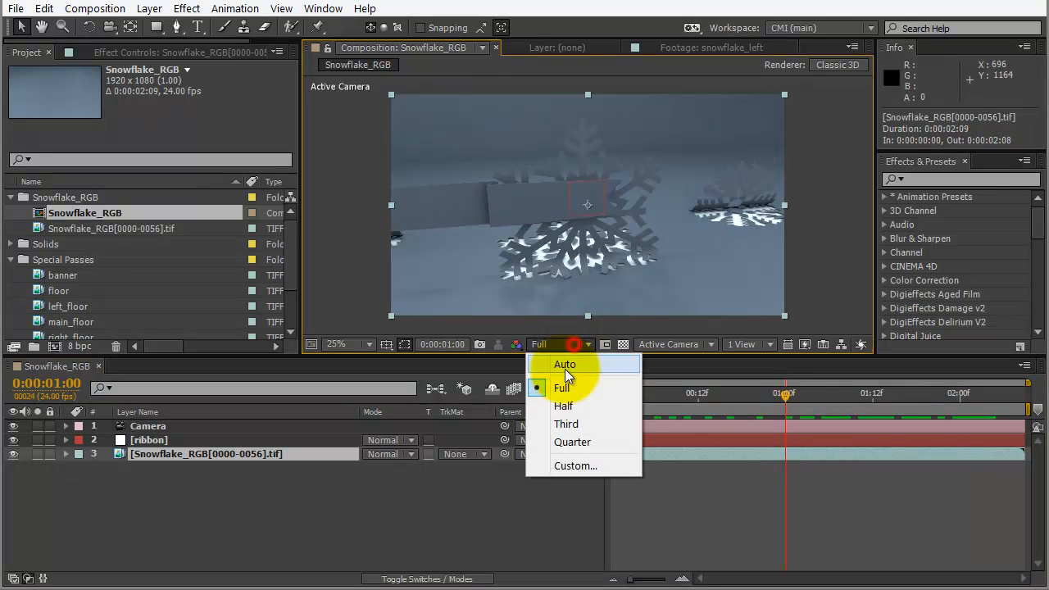
pyautogui.click(562, 441)
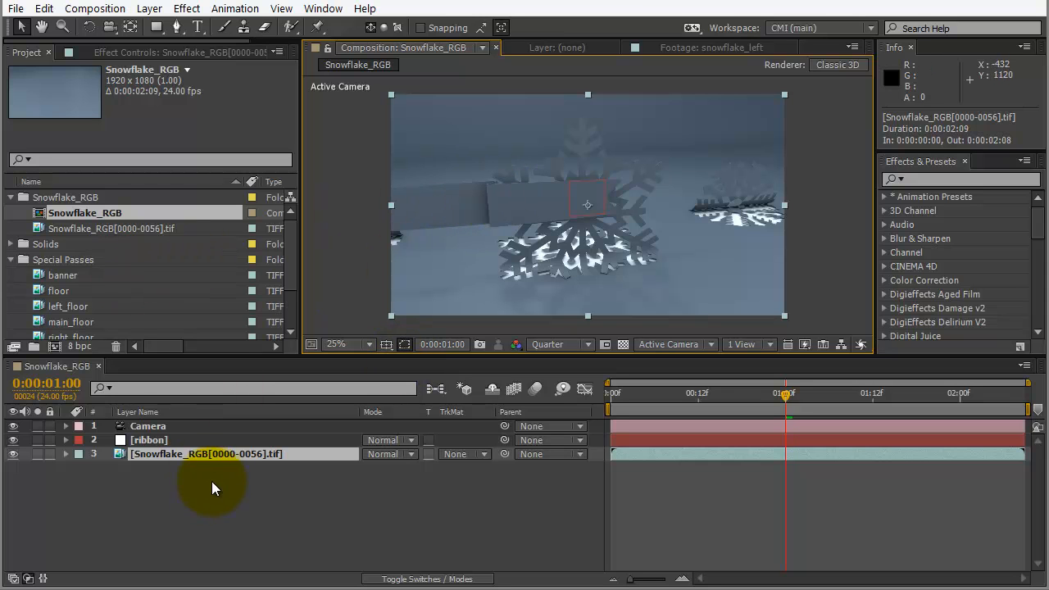
# - Rename the Snowflake_RGB[0000-0056].tif layer RGB and duplicate it
pyautogui.click(217, 451)
pyautogui.press('Return')
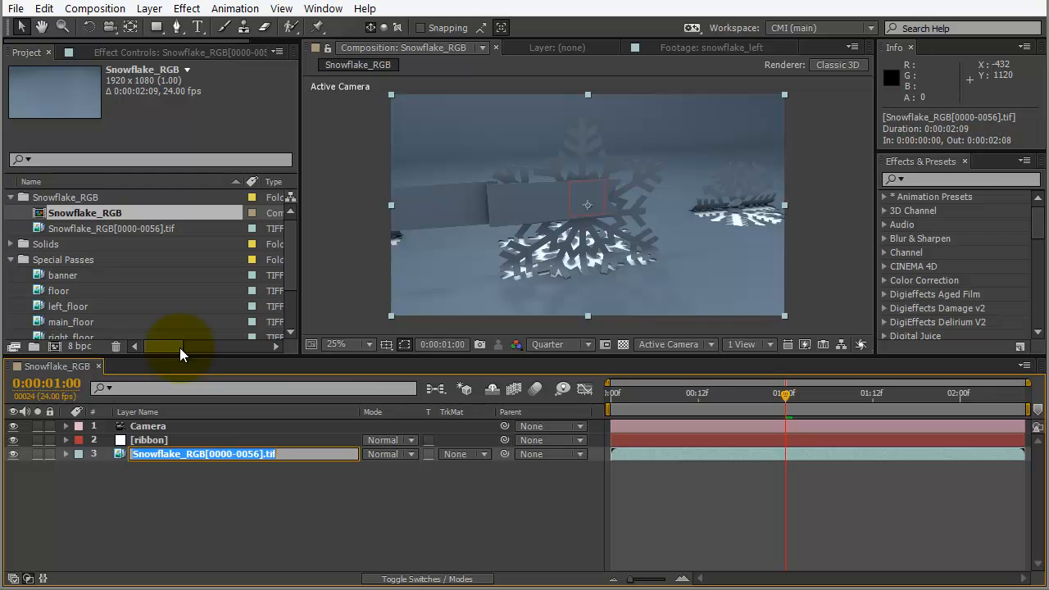
pyautogui.write('RGB')
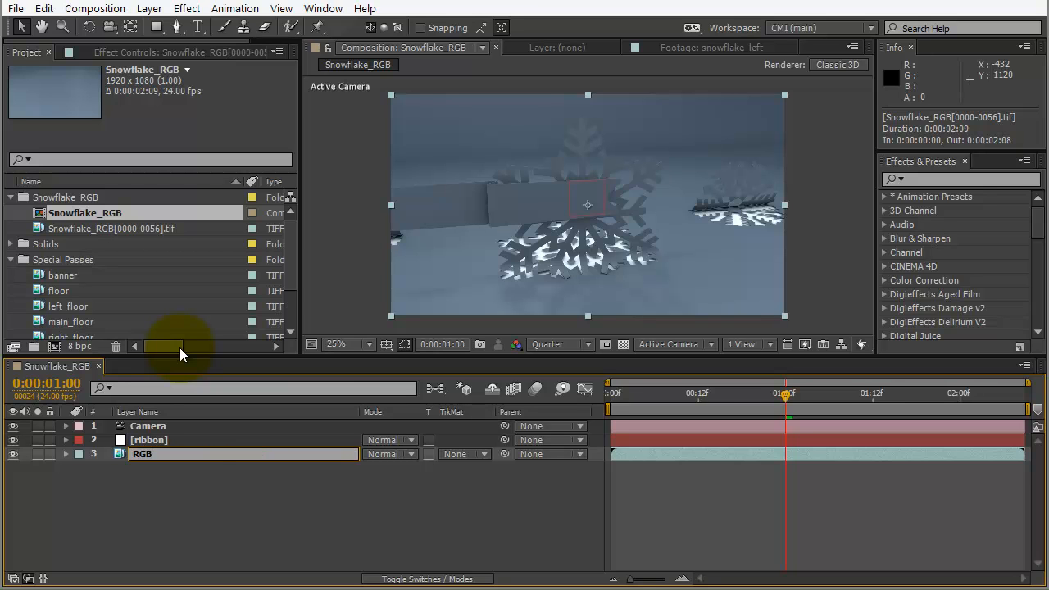
pyautogui.press('Return')
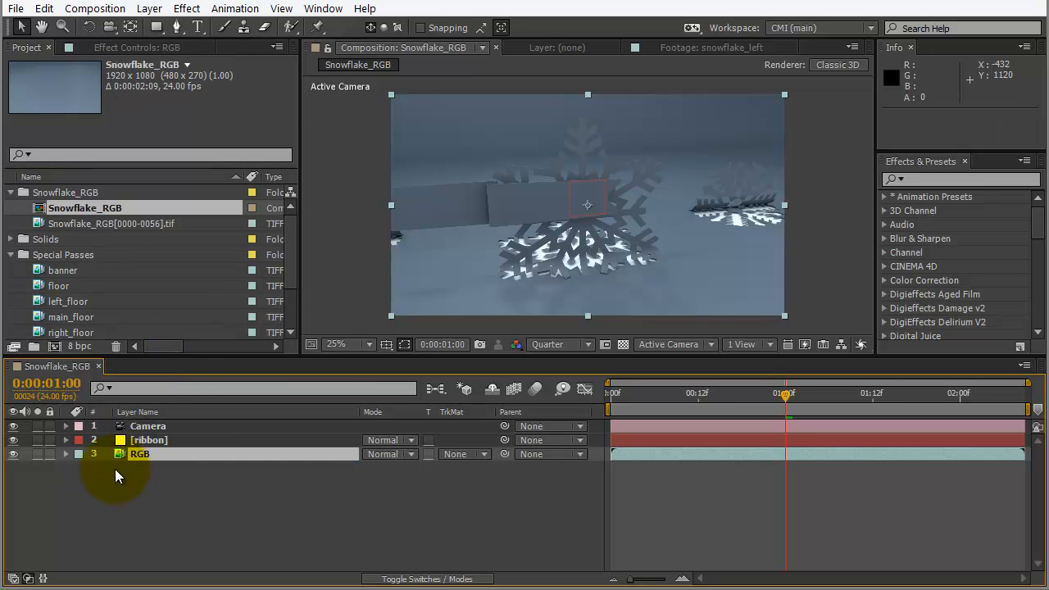
pyautogui.hotkey('ctrl', 'd')
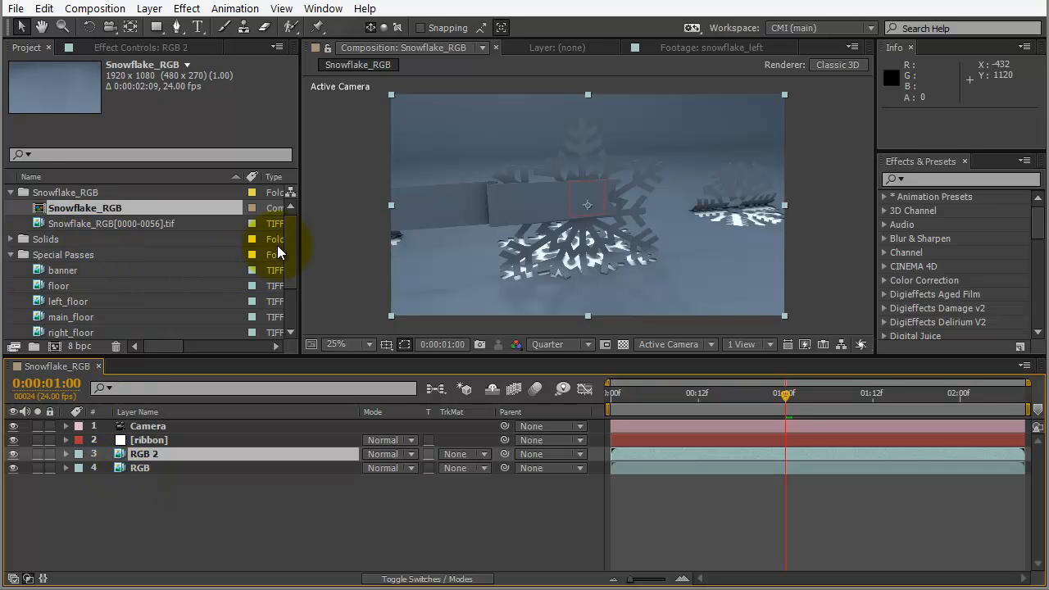
# - Place the banner pass directly above the RGB 2 layer and set it as that layer's Luma Matte
pyautogui.click(60, 273)
pyautogui.moveTo(64, 271); pyautogui.dragTo(140, 443)
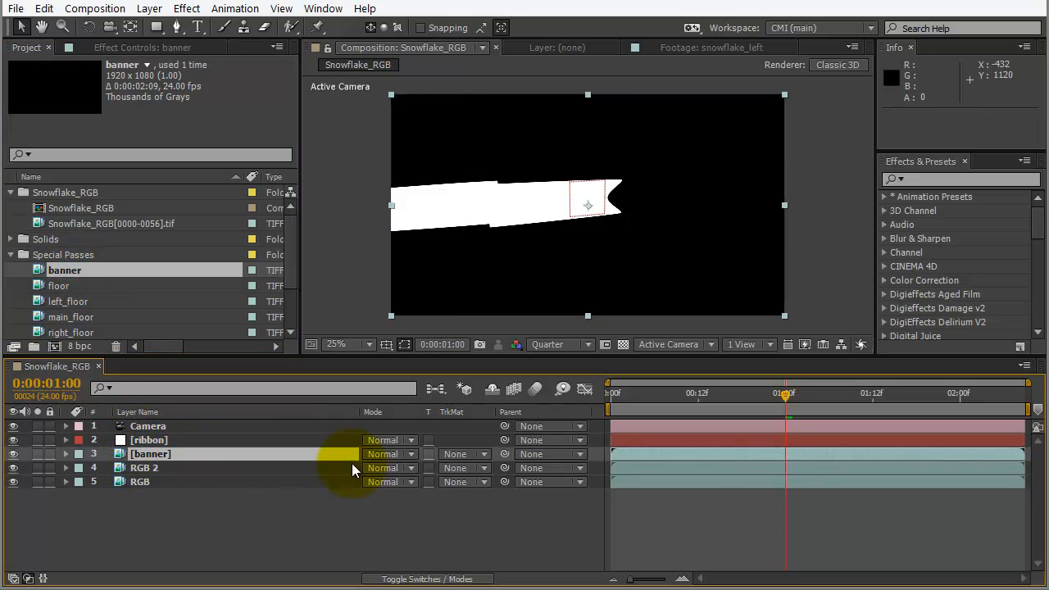
pyautogui.click(463, 468)
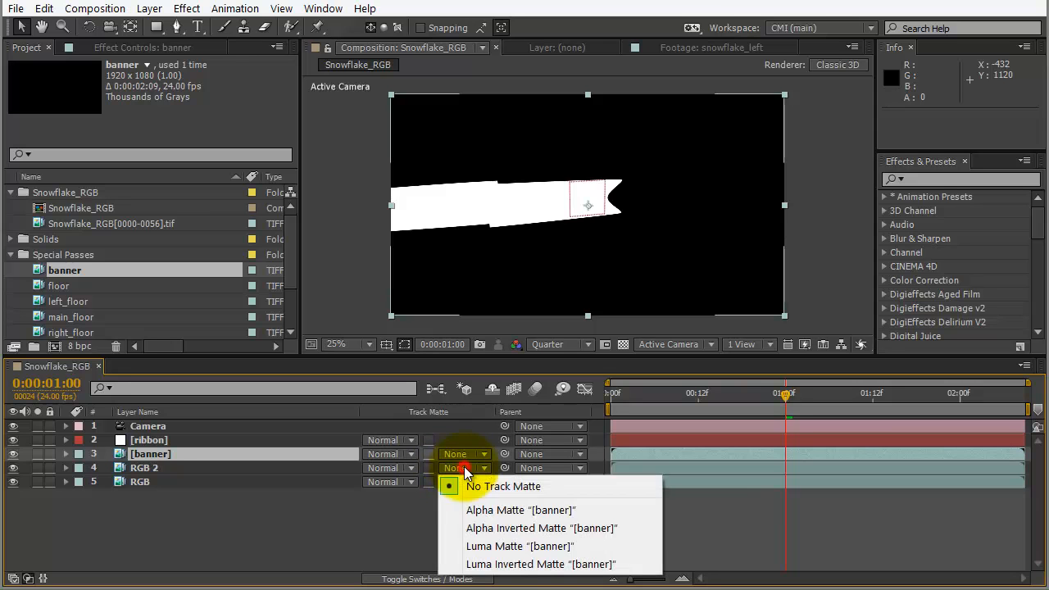
pyautogui.click(473, 544)
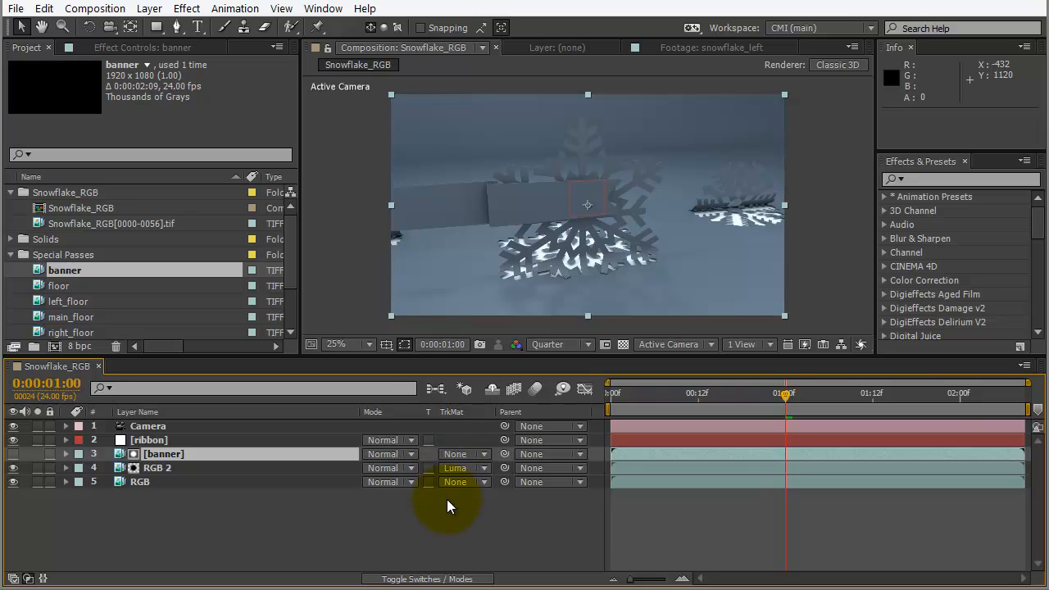
pyautogui.press('F4')
pyautogui.press('F4')
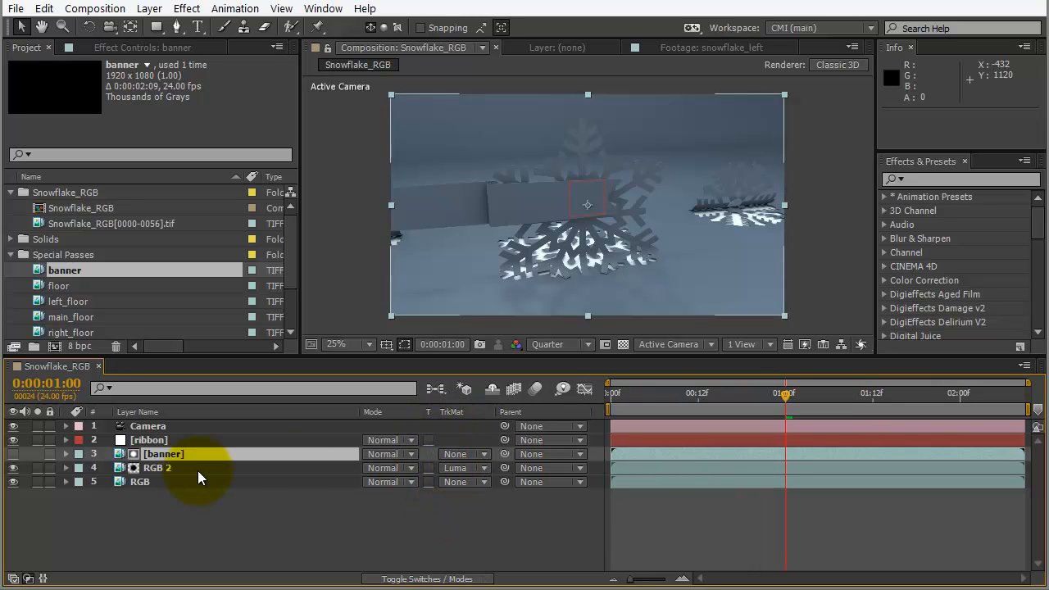
# - Apply the Hue/Saturation effect to the RGB 2 layer and enable Colorize
pyautogui.click(164, 467)
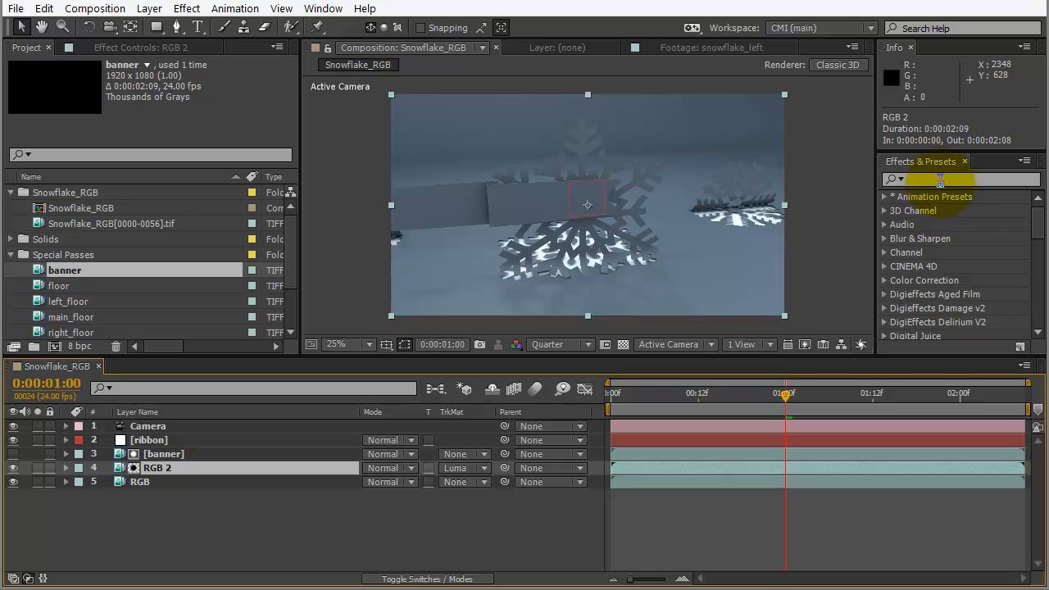
pyautogui.click(934, 178)
pyautogui.write('hue')
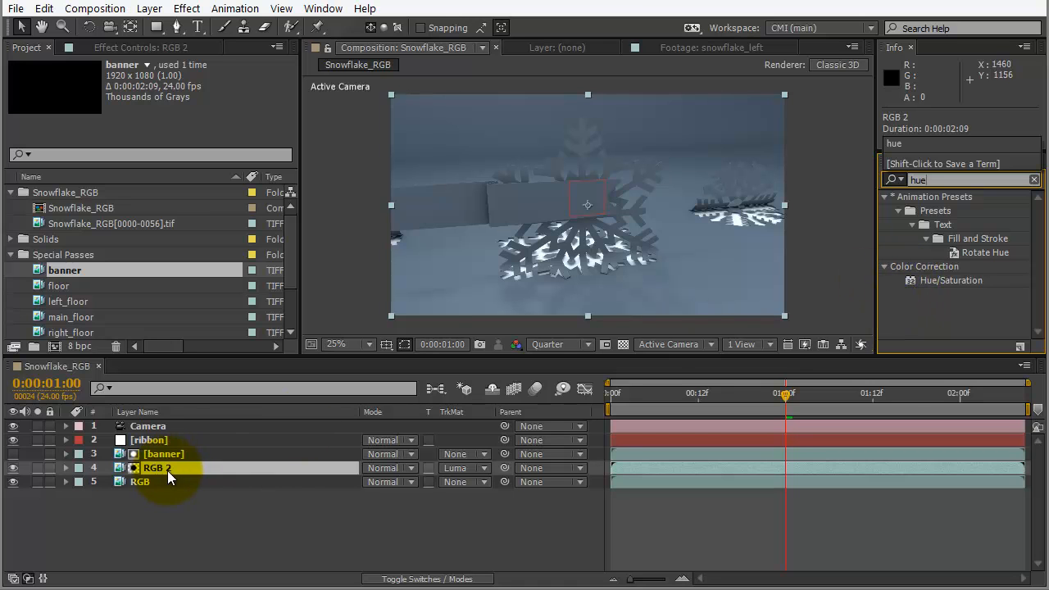
pyautogui.moveTo(906, 284); pyautogui.dragTo(141, 468)
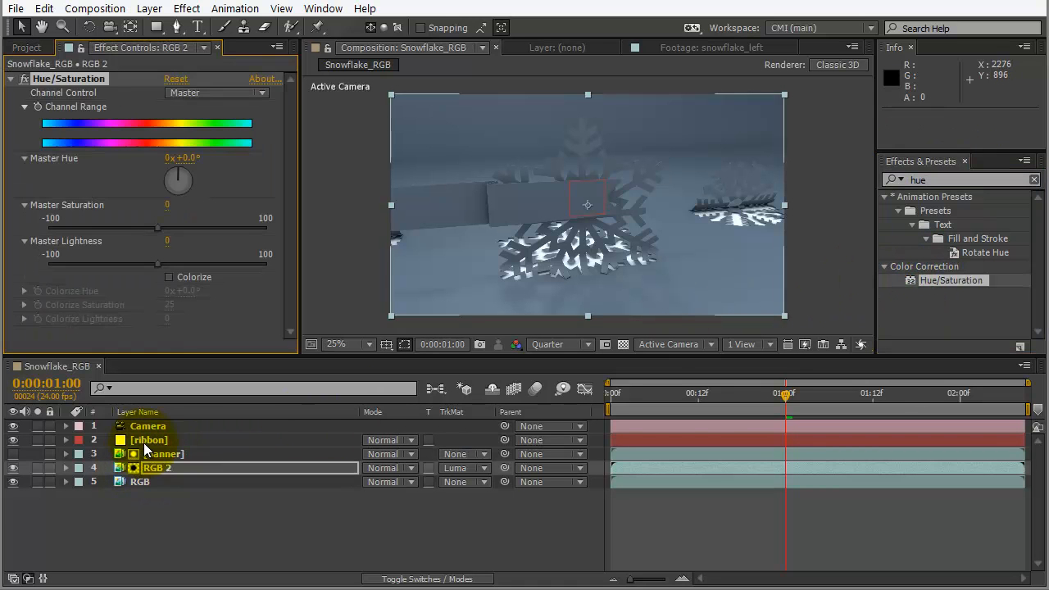
pyautogui.click(169, 277)
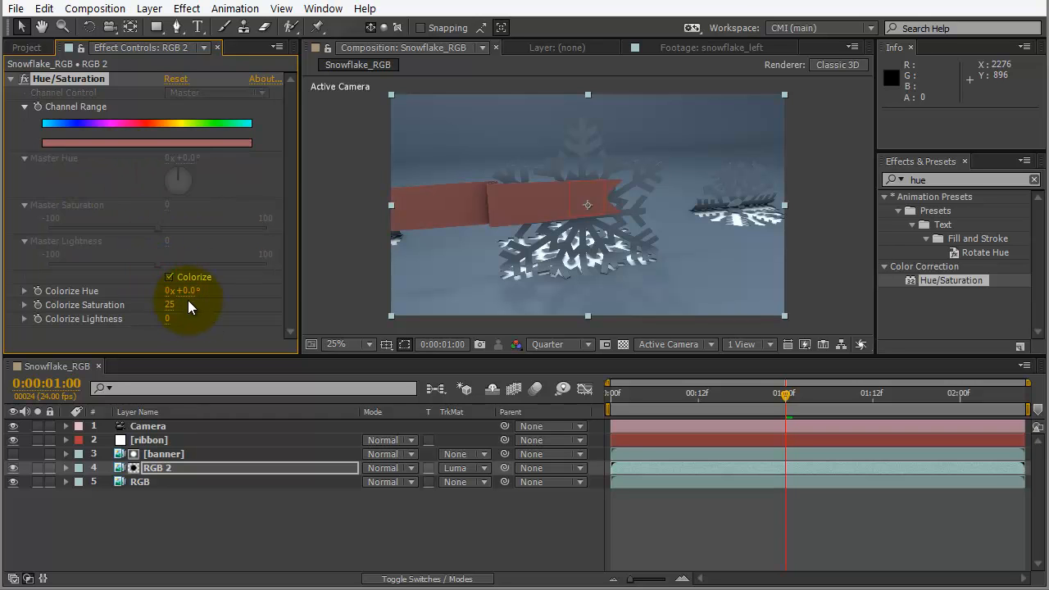
# - Try Colorize Hue 111°, Saturation 32 and Lightness 1 on the banner at 0:00:01:17, and delete the Hue/Saturation effect
pyautogui.moveTo(165, 312)
pyautogui.mouseDown()
pyautogui.moveTo(180, 304)
pyautogui.moveTo(170, 321)
pyautogui.moveTo(182, 320)
pyautogui.moveTo(168, 318)
pyautogui.mouseUp()
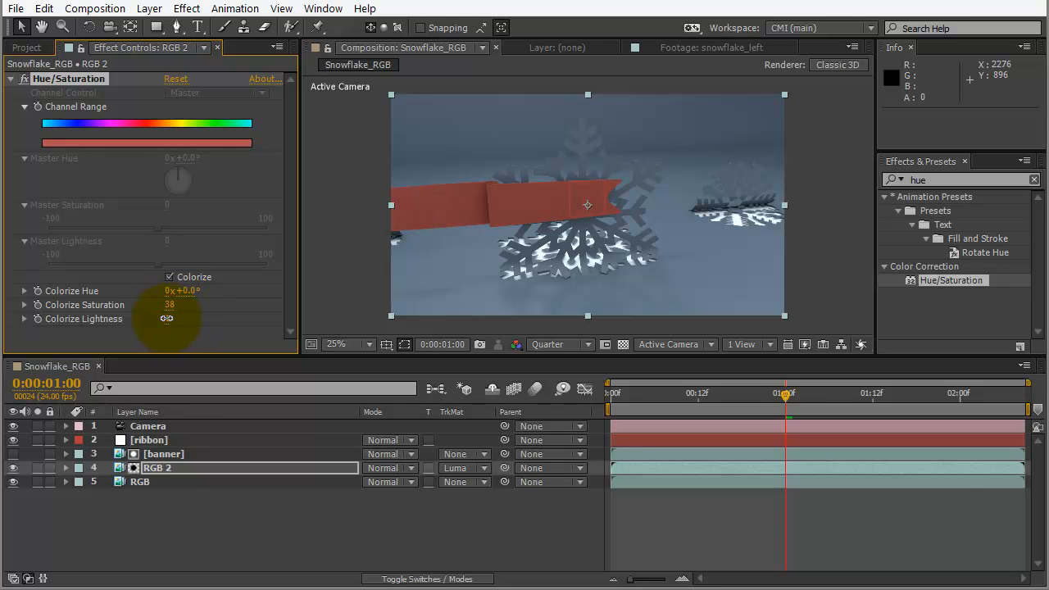
pyautogui.moveTo(782, 394); pyautogui.dragTo(907, 410)
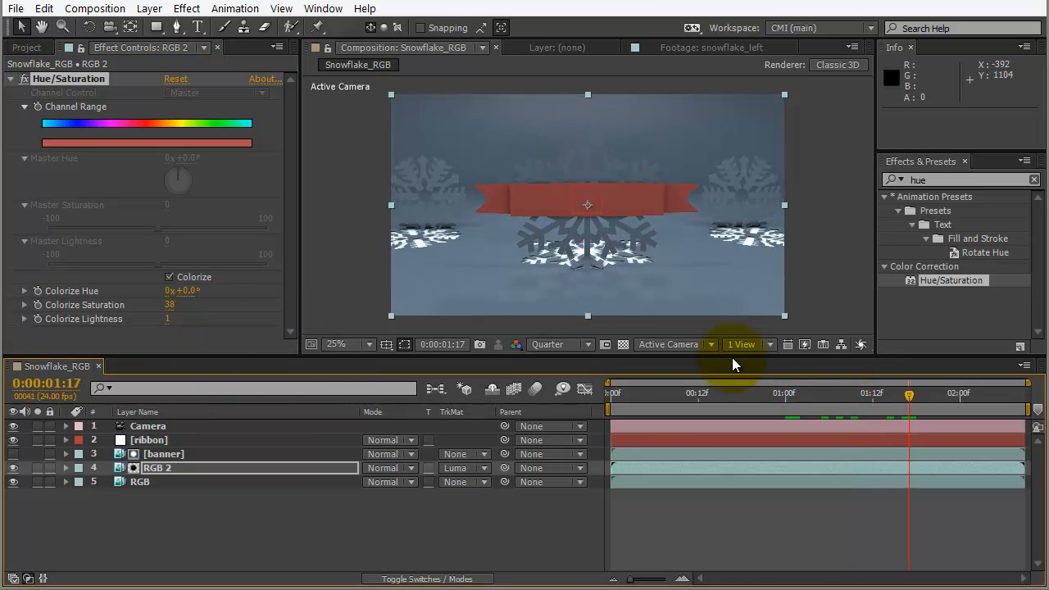
pyautogui.moveTo(186, 292); pyautogui.dragTo(285, 296)
pyautogui.moveTo(169, 304)
pyautogui.mouseDown()
pyautogui.moveTo(153, 311)
pyautogui.moveTo(162, 314)
pyautogui.mouseUp()
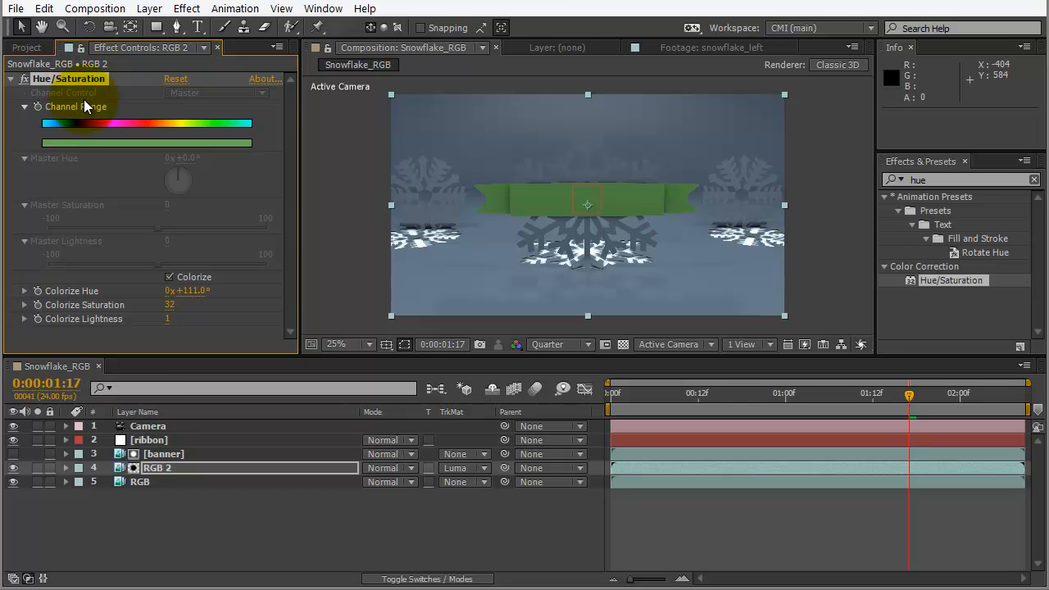
pyautogui.press('Delete')
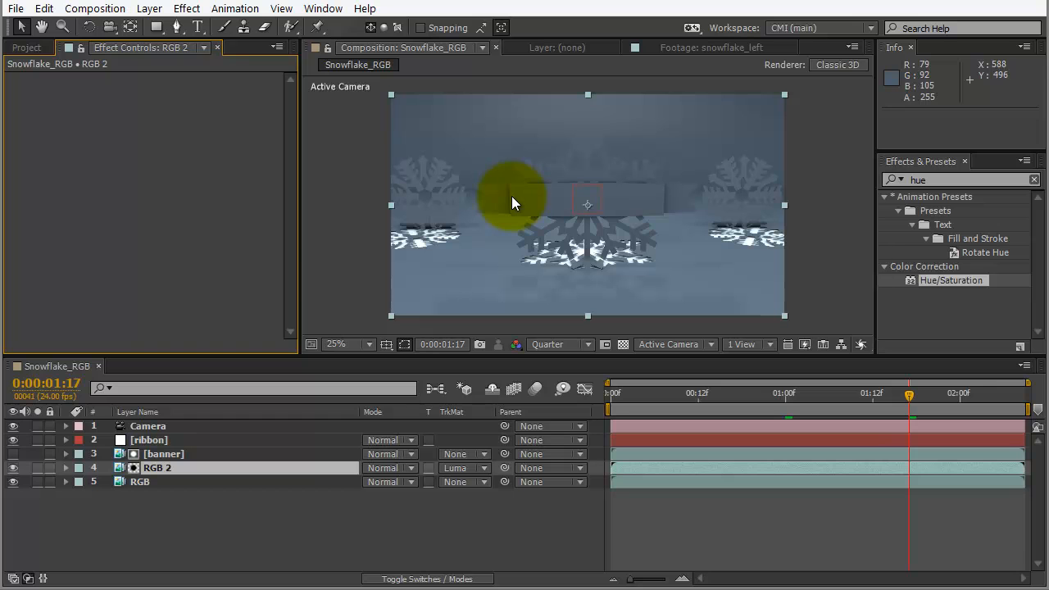
# - Show the Adobe Kuler extension and widen it until its whole colour wheel fits
pyautogui.click(317, 11)
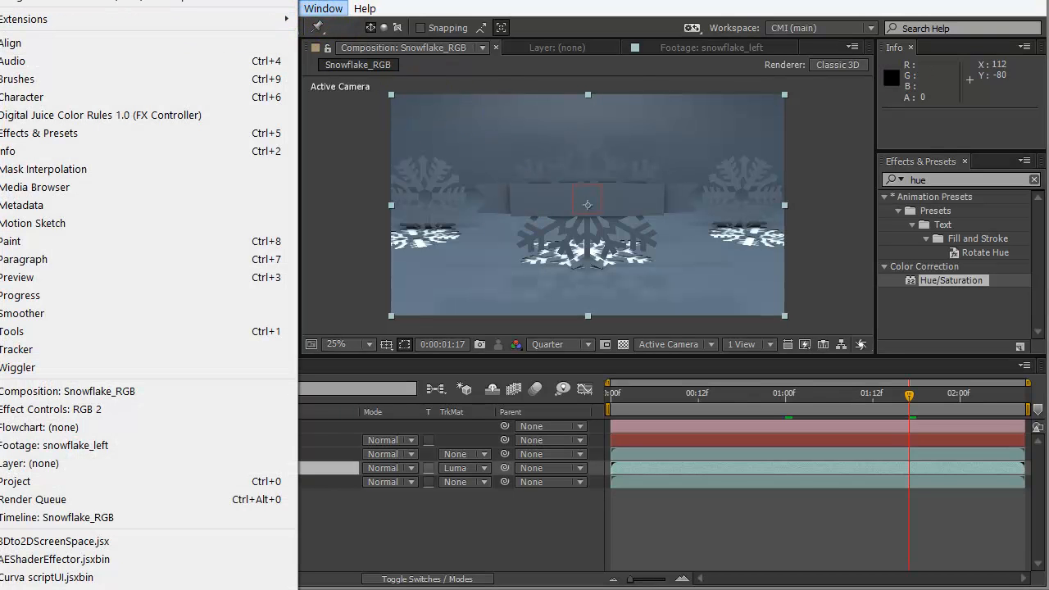
pyautogui.click(0, 24)
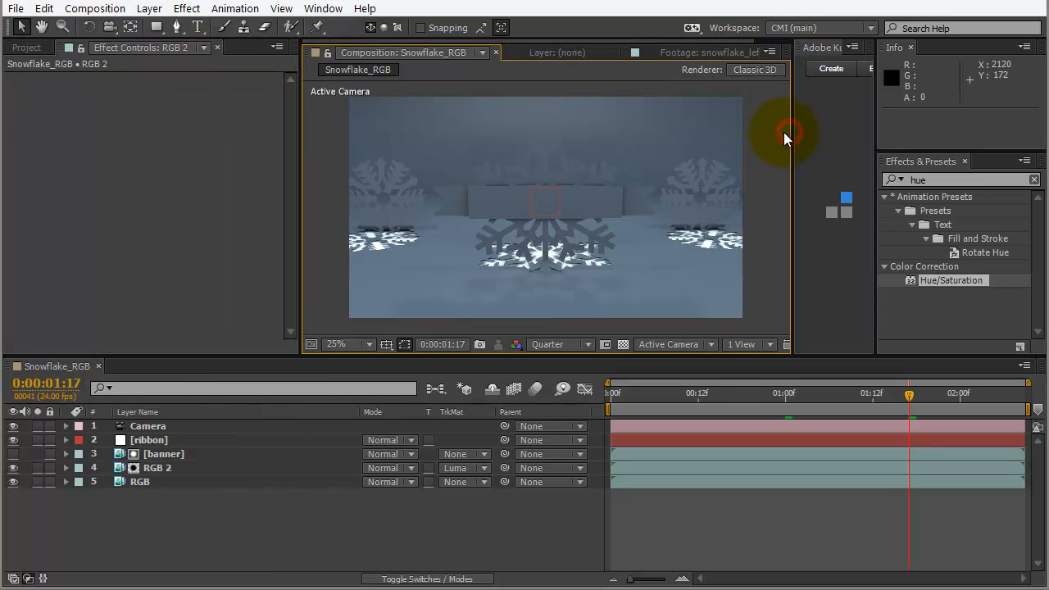
pyautogui.moveTo(791, 132); pyautogui.dragTo(723, 131)
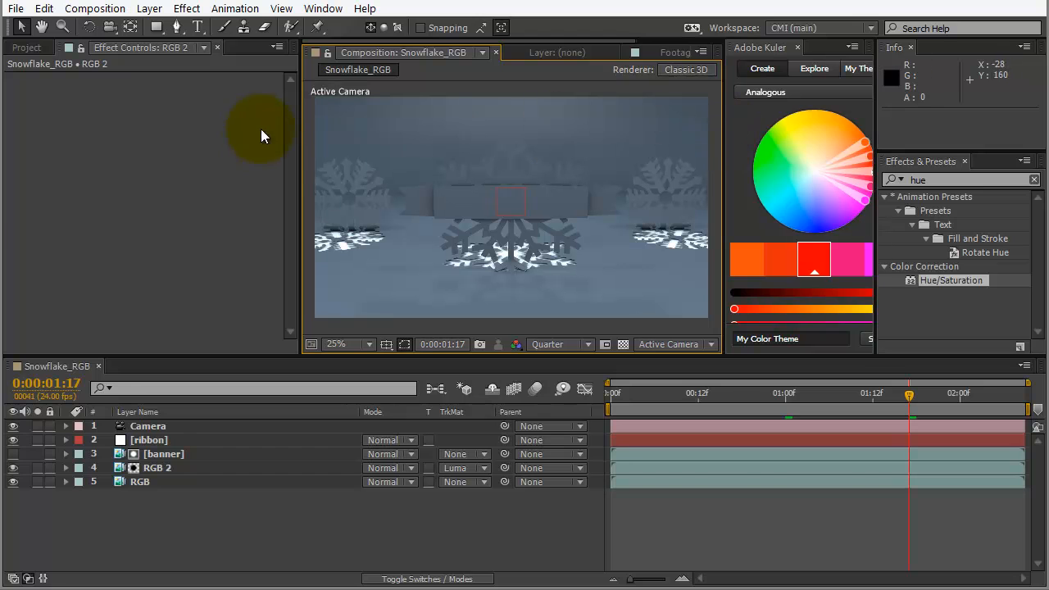
pyautogui.moveTo(298, 132); pyautogui.dragTo(244, 134)
pyautogui.moveTo(722, 178); pyautogui.dragTo(689, 178)
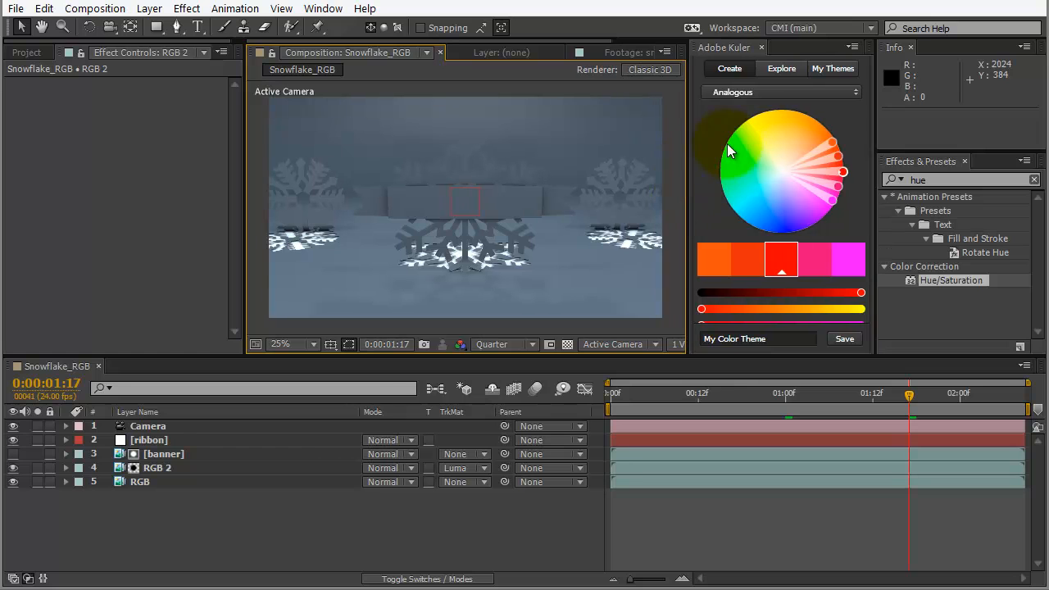
# - Explore the shared Kuler colour themes for a palette that suits the banner
pyautogui.click(772, 73)
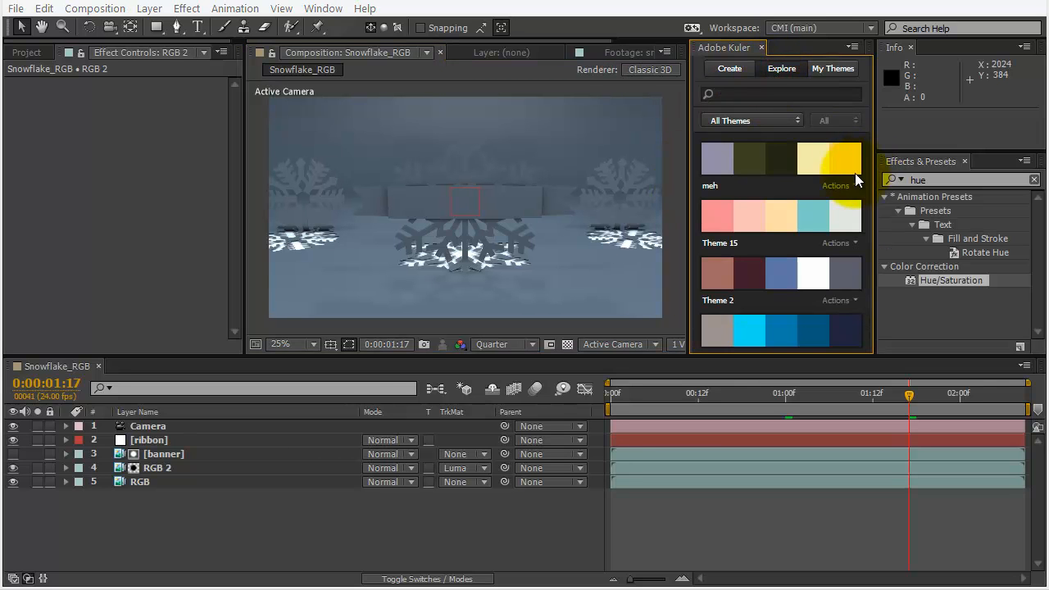
pyautogui.click(784, 244)
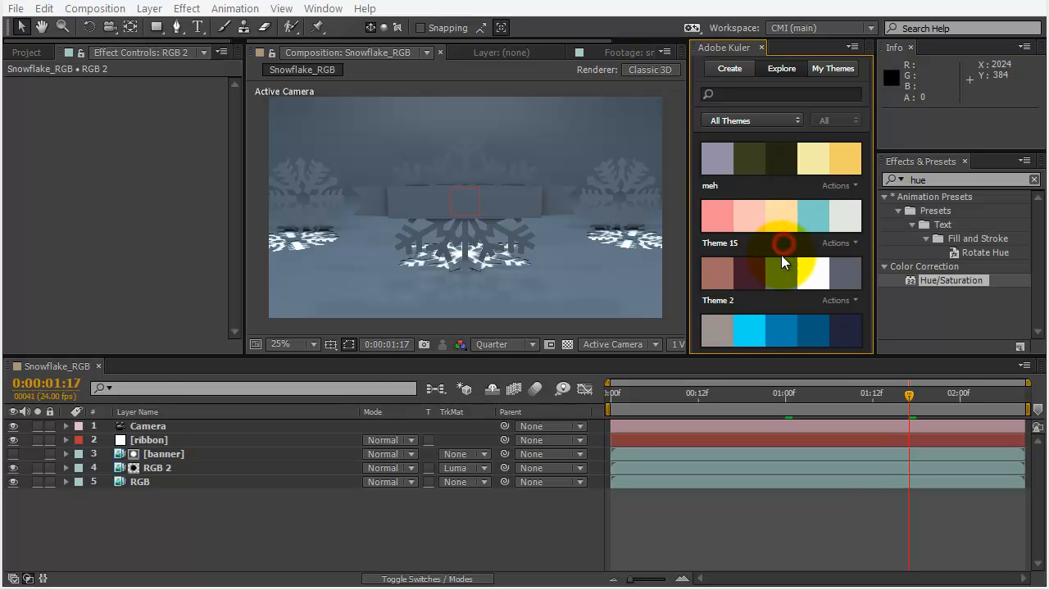
pyautogui.scroll(-5, 775, 255)
pyautogui.scroll(-4, 797, 213)
pyautogui.scroll(-1, 807, 186)
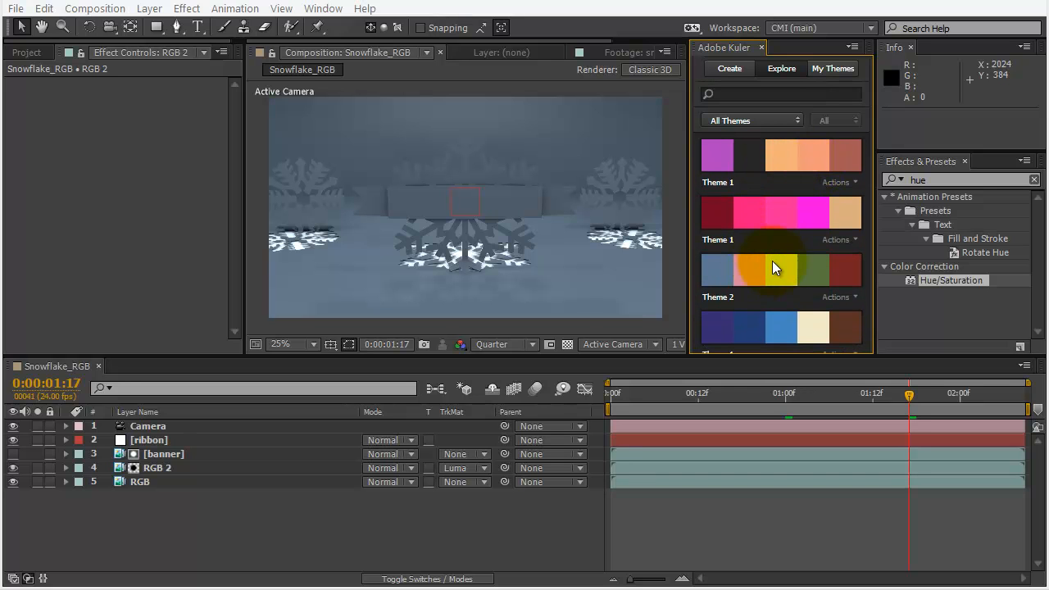
pyautogui.scroll(-2, 775, 287)
pyautogui.scroll(-2, 788, 267)
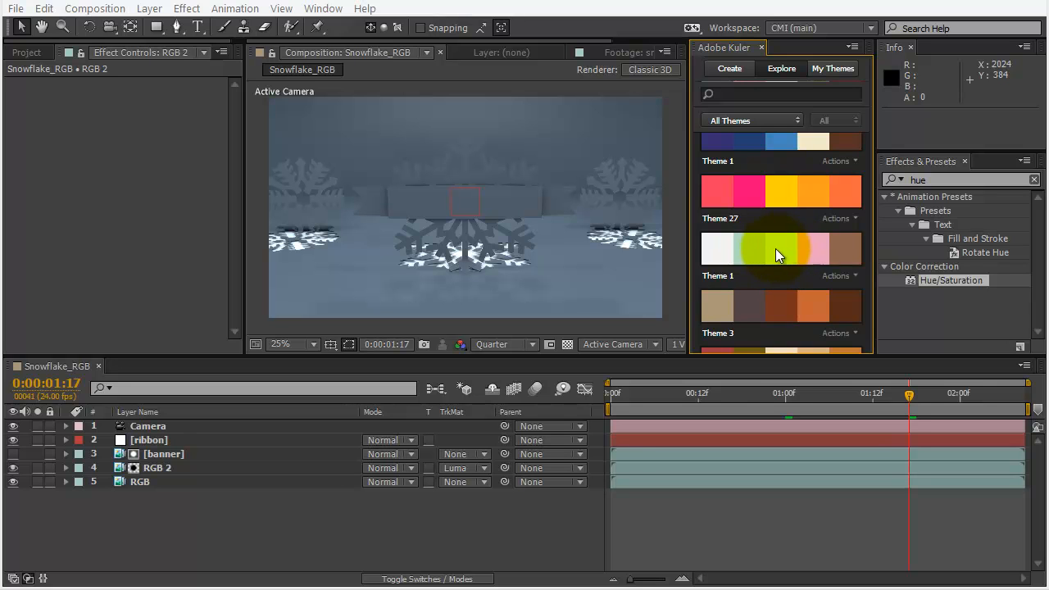
# - Apply the Tritone effect to the RGB 2 layer and sample its Midtones from the pink swatch of the pastel Theme 1
pyautogui.click(948, 179)
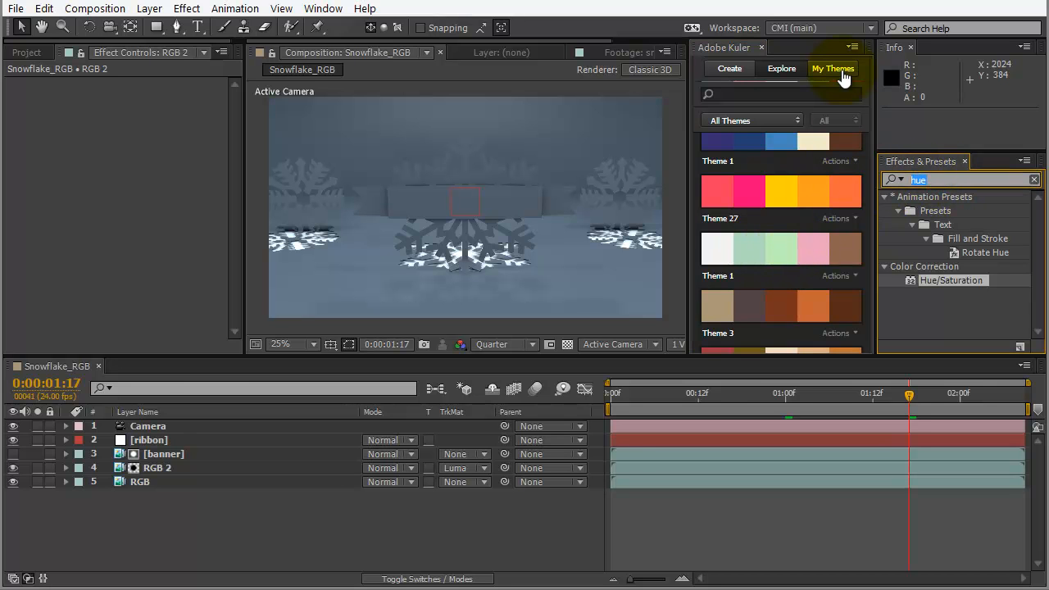
pyautogui.write('tri')
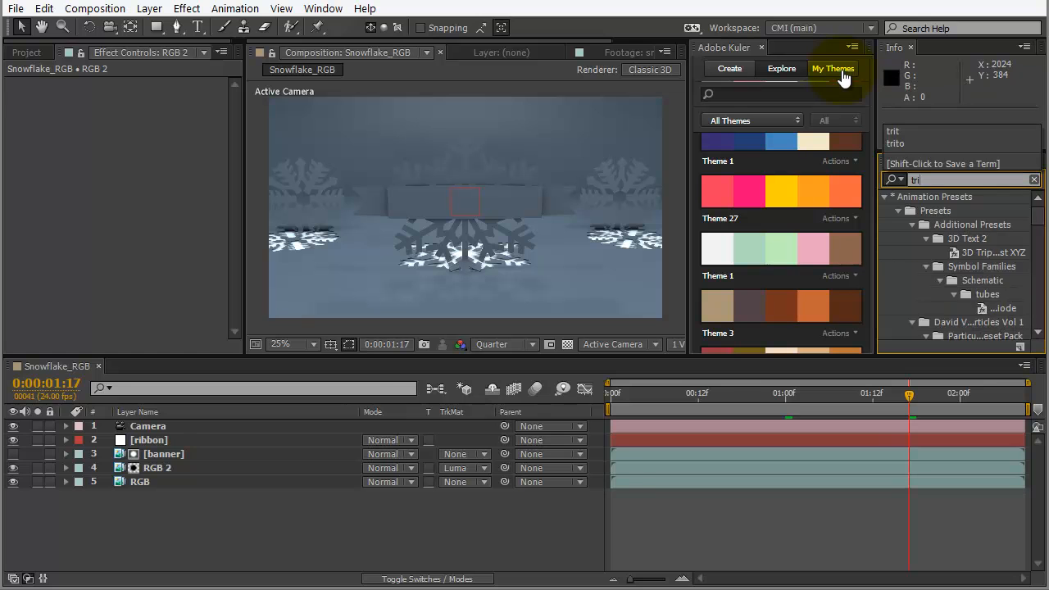
pyautogui.write('to')
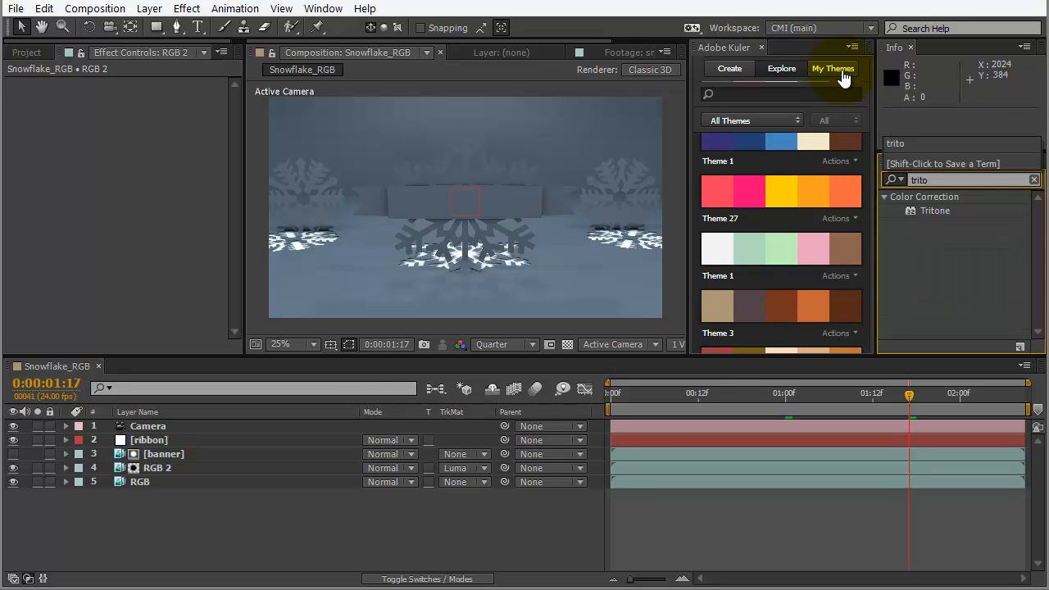
pyautogui.moveTo(912, 213); pyautogui.dragTo(165, 471)
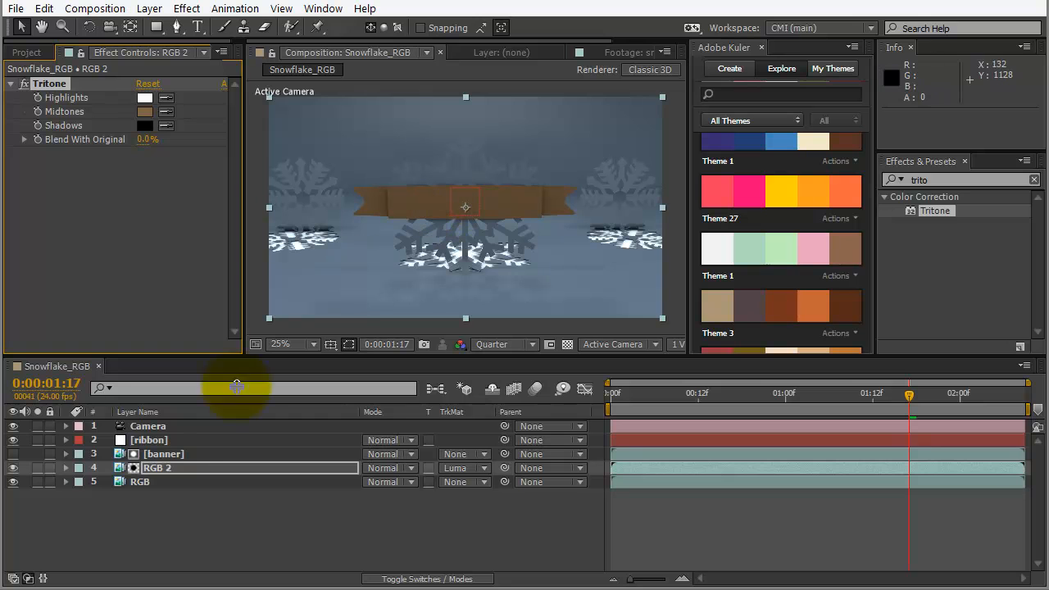
pyautogui.click(166, 112)
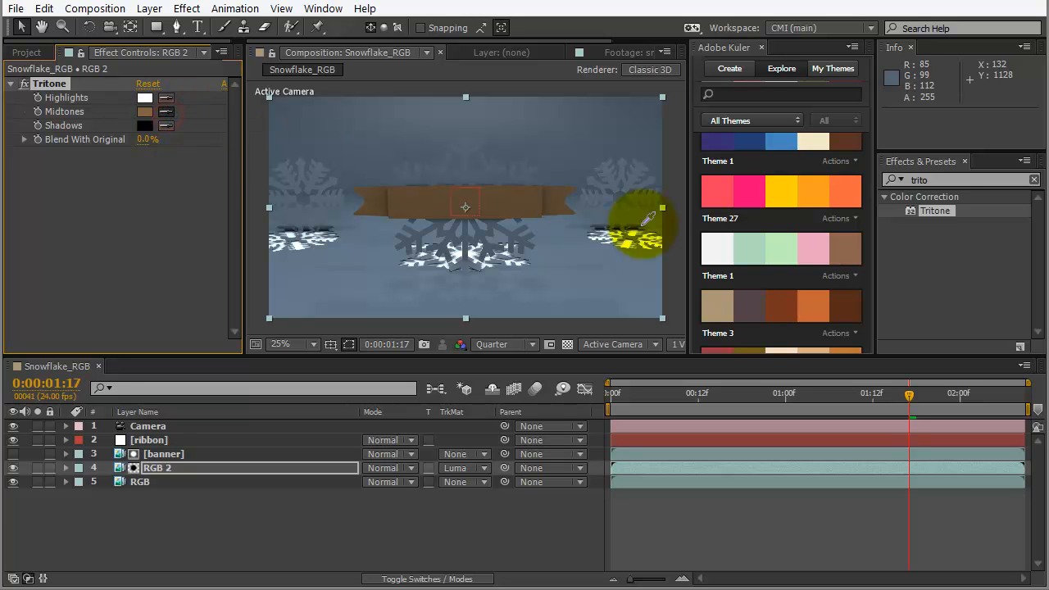
pyautogui.click(813, 248)
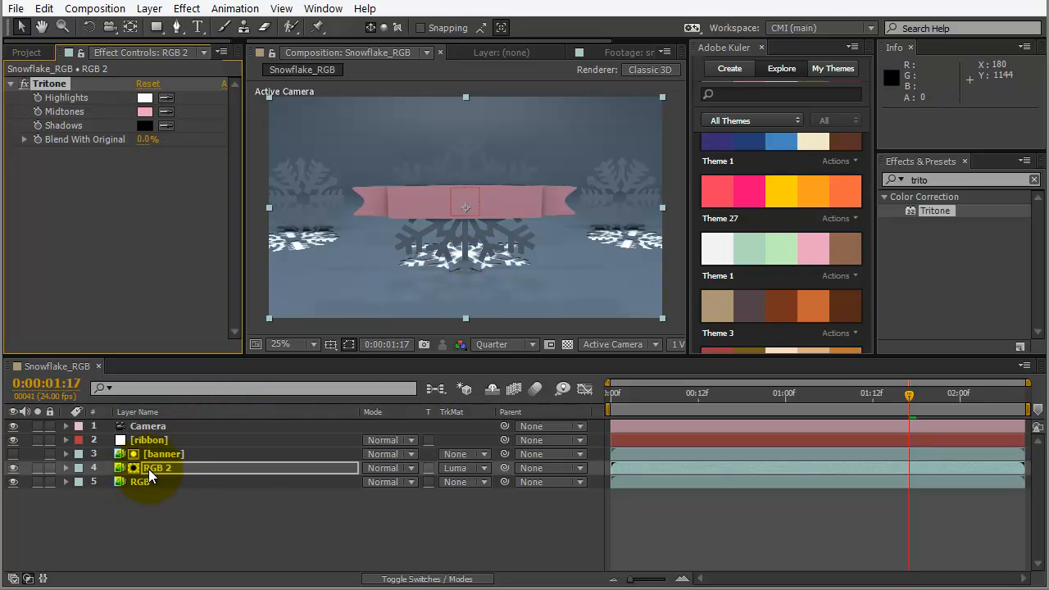
# - Duplicate the banner matte together with the RGB 2 layer it masks
pyautogui.press('BackSpace')
pyautogui.press('BackSpace')
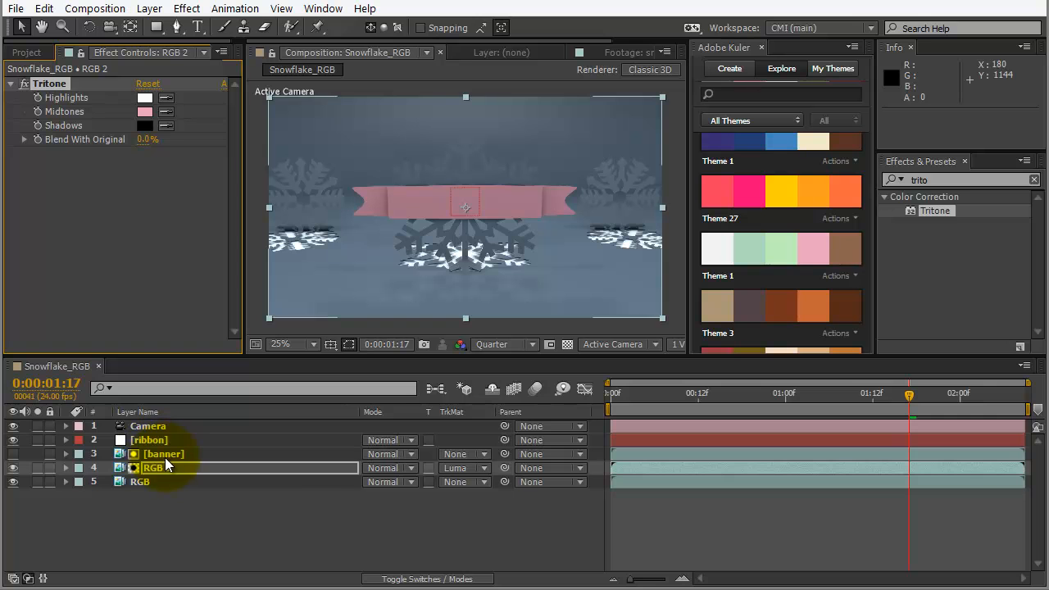
pyautogui.keyDown('shift'); pyautogui.click(168, 456); pyautogui.keyUp('shift')
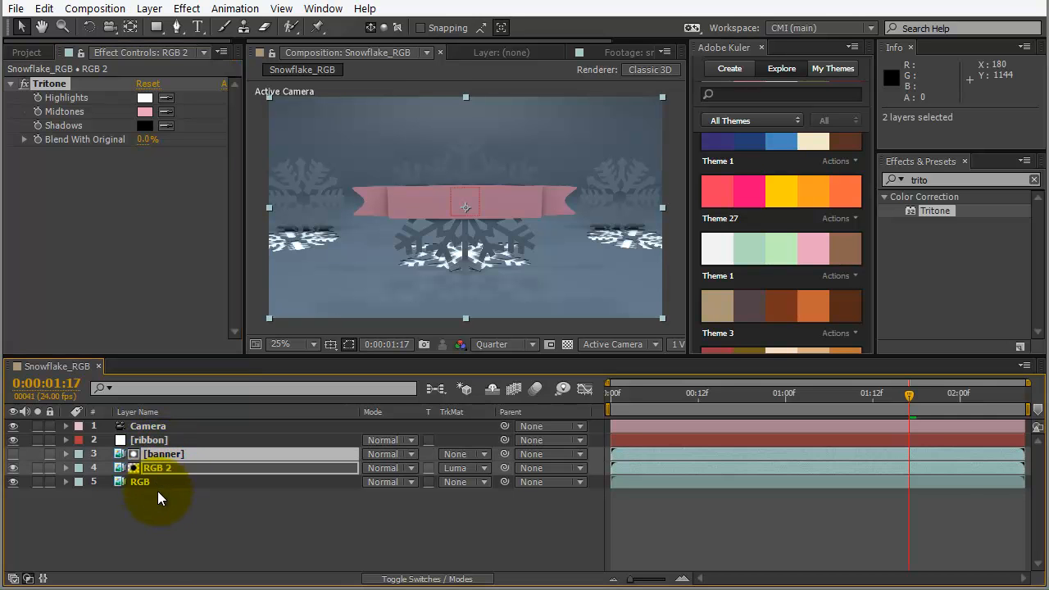
pyautogui.keyDown('ctrl'); pyautogui.click(171, 470); pyautogui.keyUp('ctrl')
pyautogui.keyDown('ctrl'); pyautogui.click(167, 469); pyautogui.keyUp('ctrl')
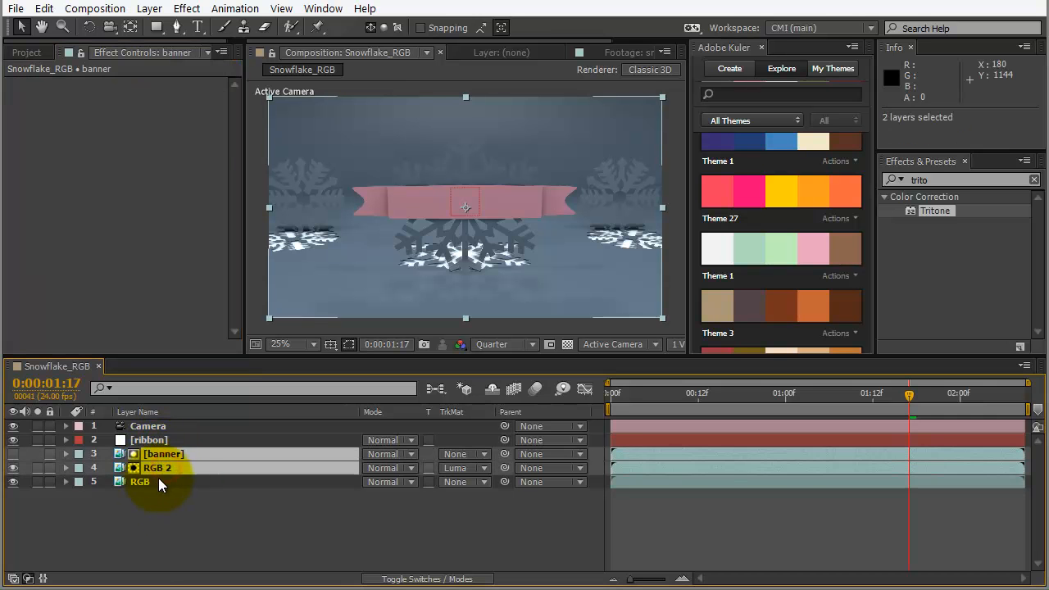
pyautogui.hotkey('ctrl', 'd')
pyautogui.click(151, 533)
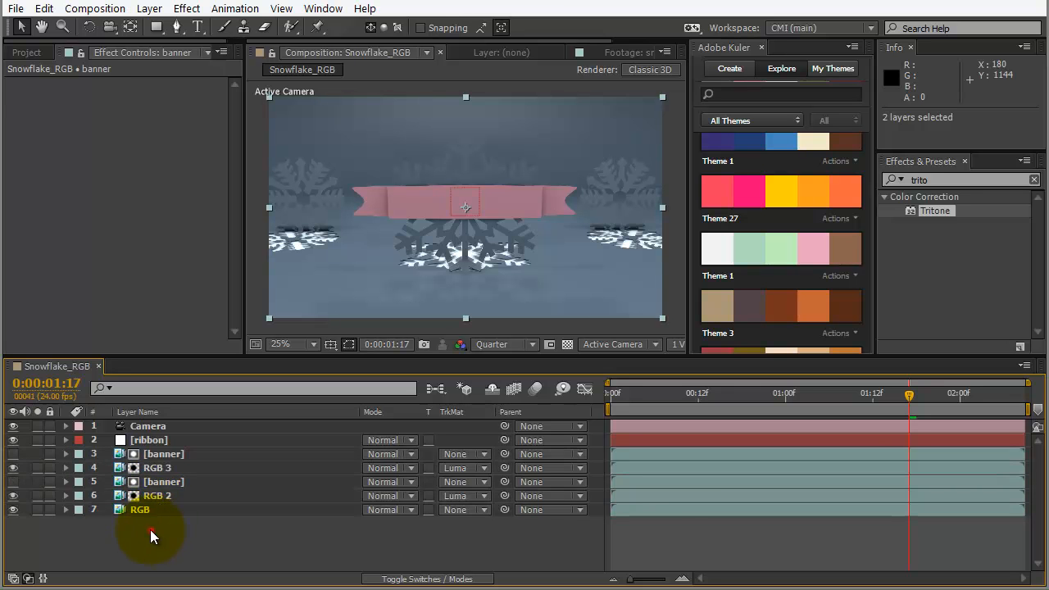
# - Replace the source of the upper banner matte with the snowflake_main pass
pyautogui.click(160, 467)
pyautogui.click(163, 455)
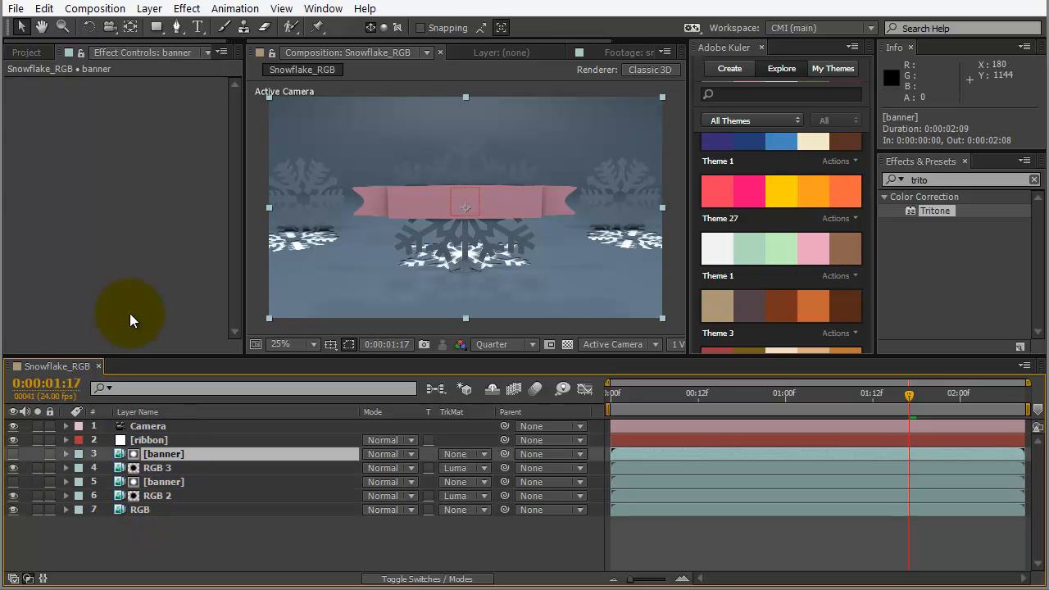
pyautogui.click(26, 52)
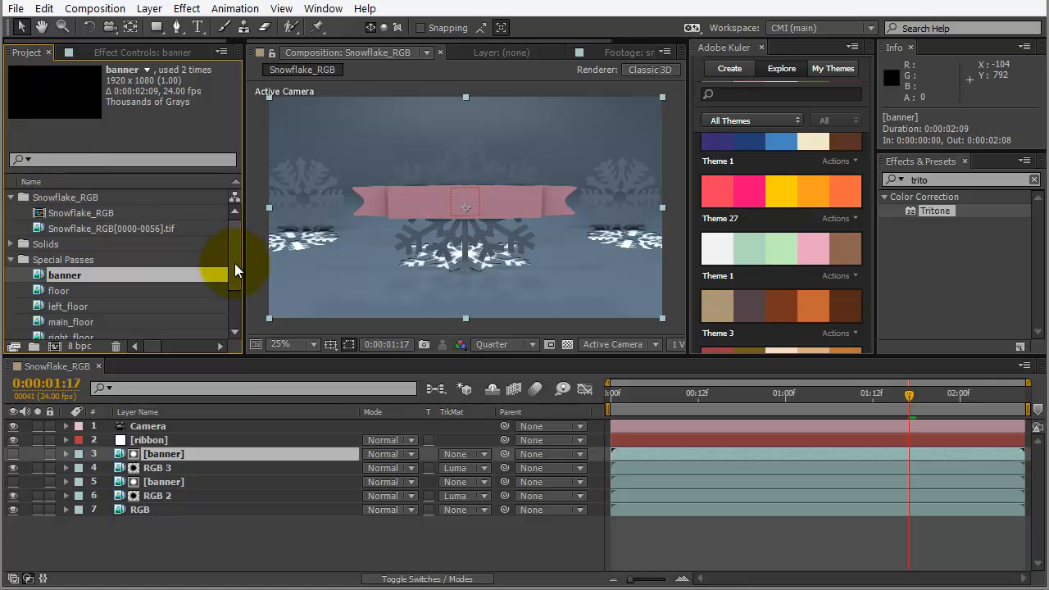
pyautogui.scroll(-3, 224, 266)
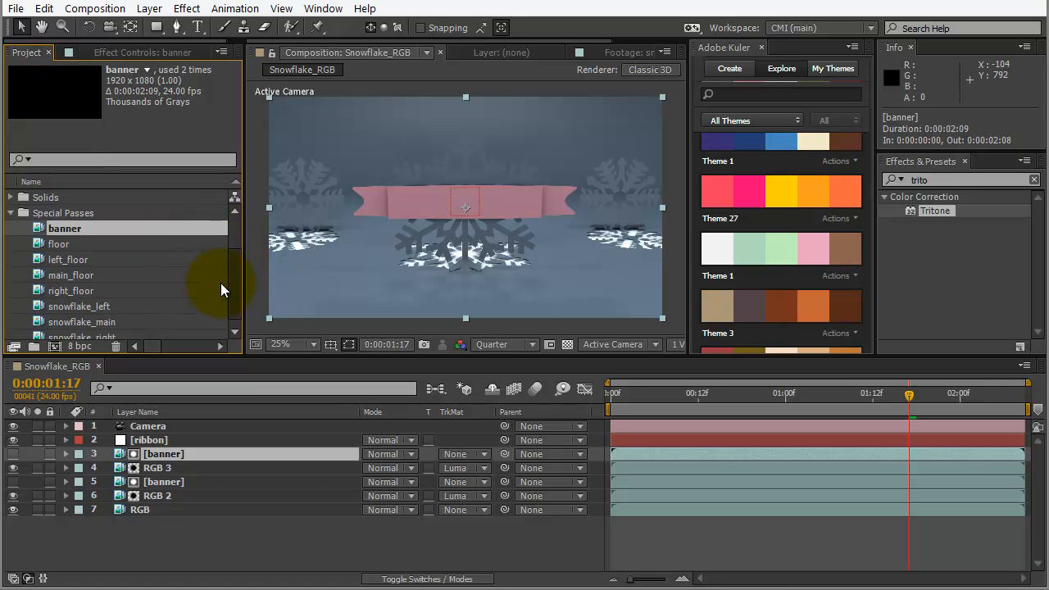
pyautogui.click(74, 322)
pyautogui.moveTo(88, 318); pyautogui.dragTo(158, 456)
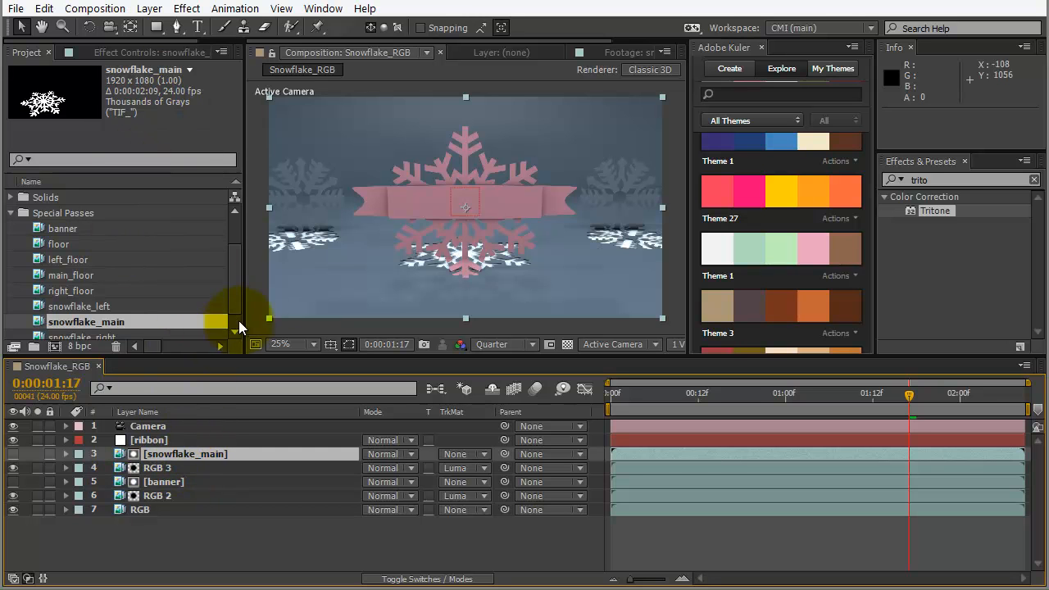
# - Sample the Tritone Midtones of the RGB 3 layer from the light green swatch of the pastel Theme 1
pyautogui.click(130, 52)
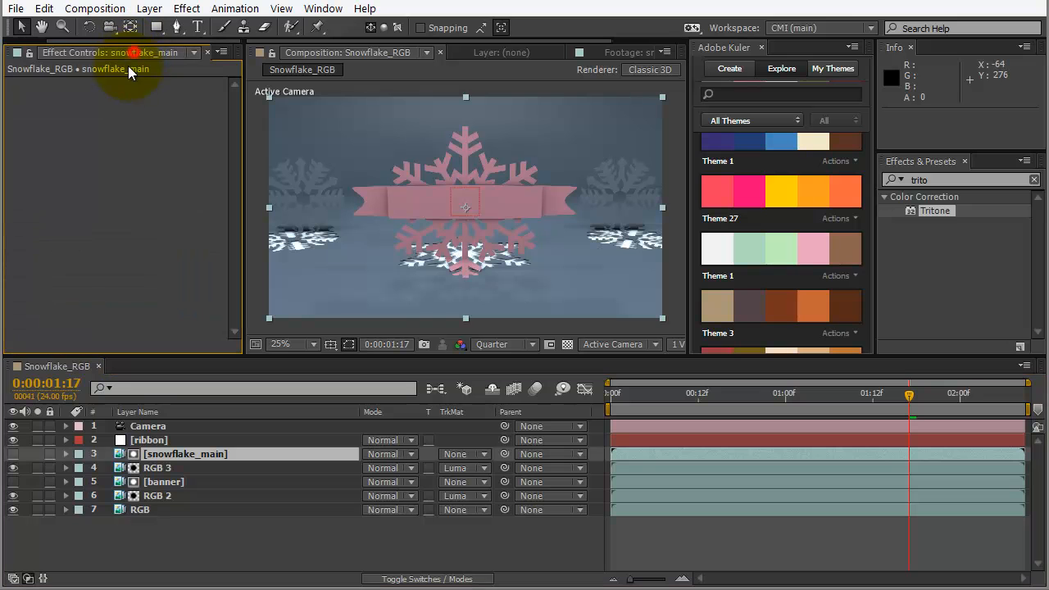
pyautogui.click(156, 468)
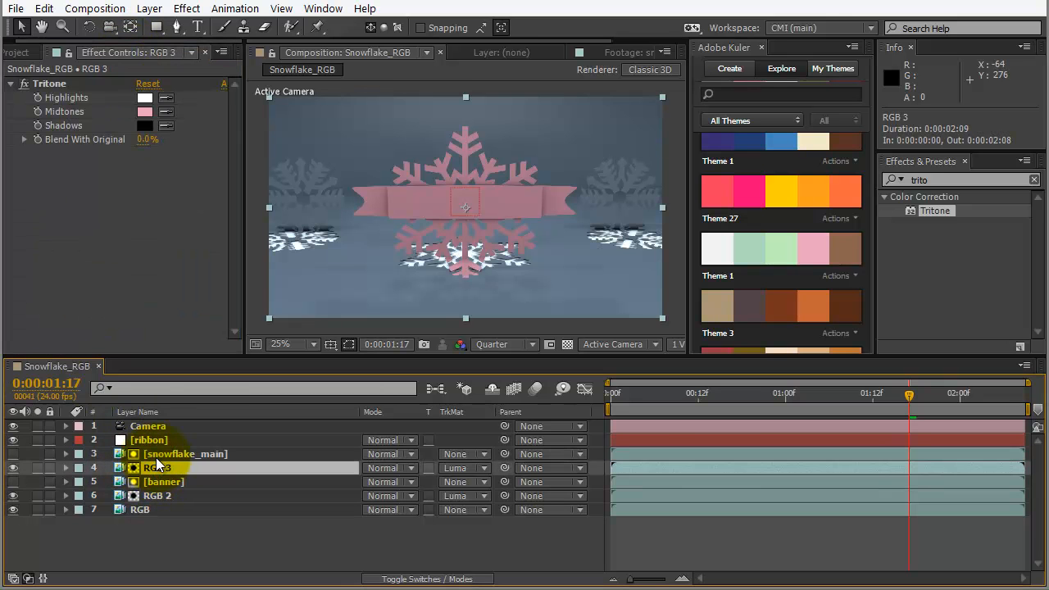
pyautogui.click(166, 112)
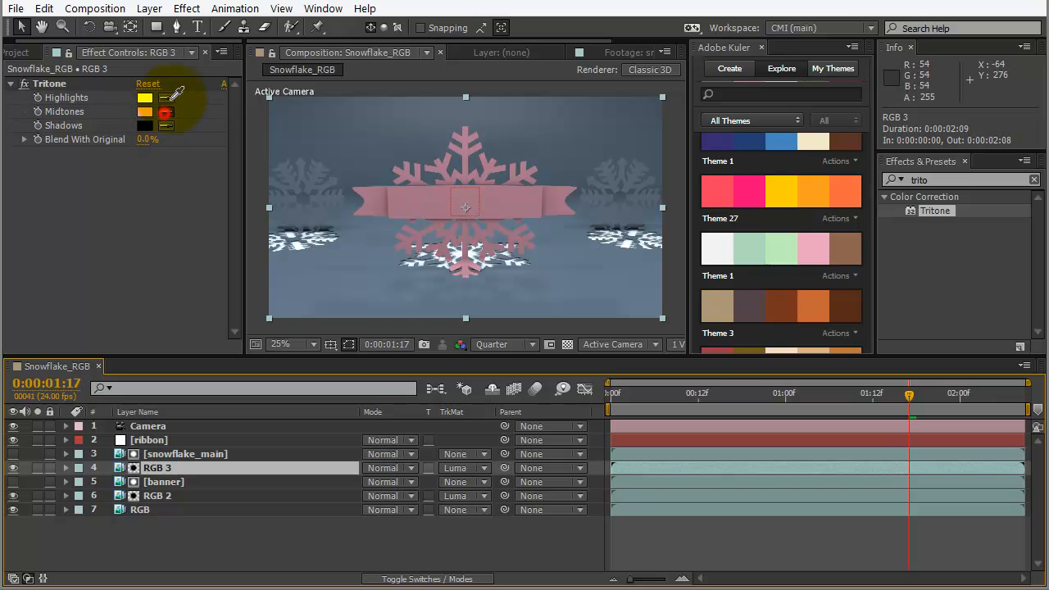
pyautogui.click(784, 248)
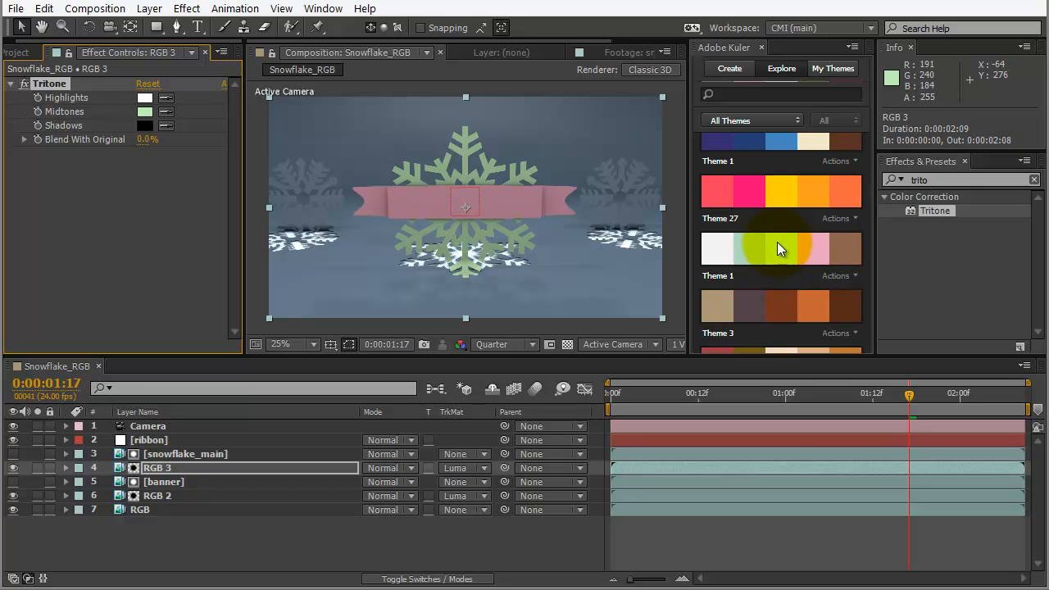
# - Duplicate the snowflake_main matte together with the RGB 3 layer it masks
pyautogui.keyDown('shift'); pyautogui.click(162, 455); pyautogui.keyUp('shift')
pyautogui.click(152, 524)
pyautogui.click(162, 468)
pyautogui.keyDown('shift'); pyautogui.click(167, 454); pyautogui.keyUp('shift')
pyautogui.hotkey('ctrl', 'd')
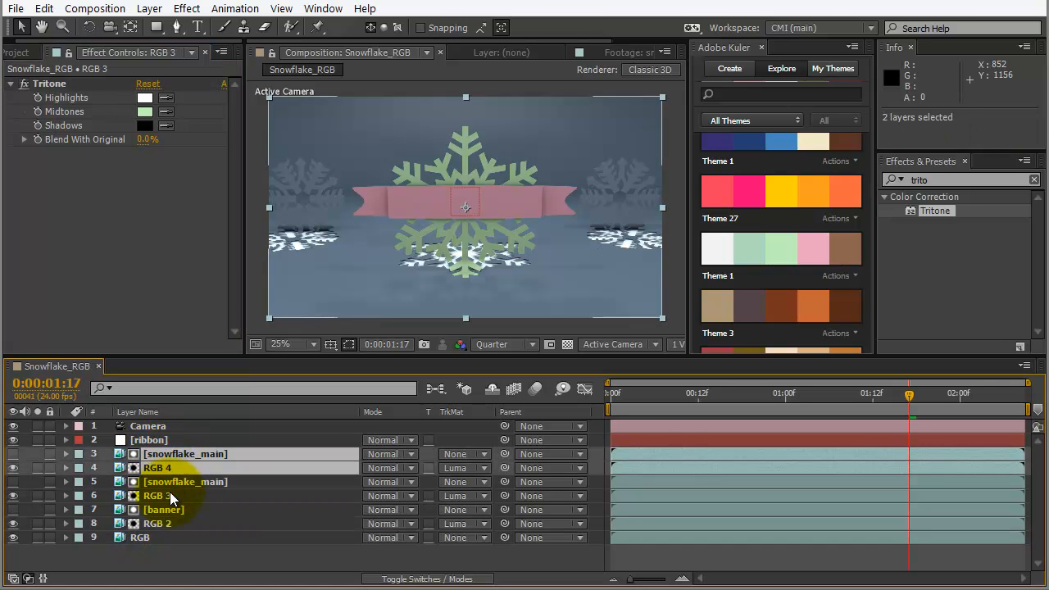
pyautogui.click(152, 556)
# - Replace the source of the upper snowflake_main matte with the floor pass
pyautogui.click(169, 454)
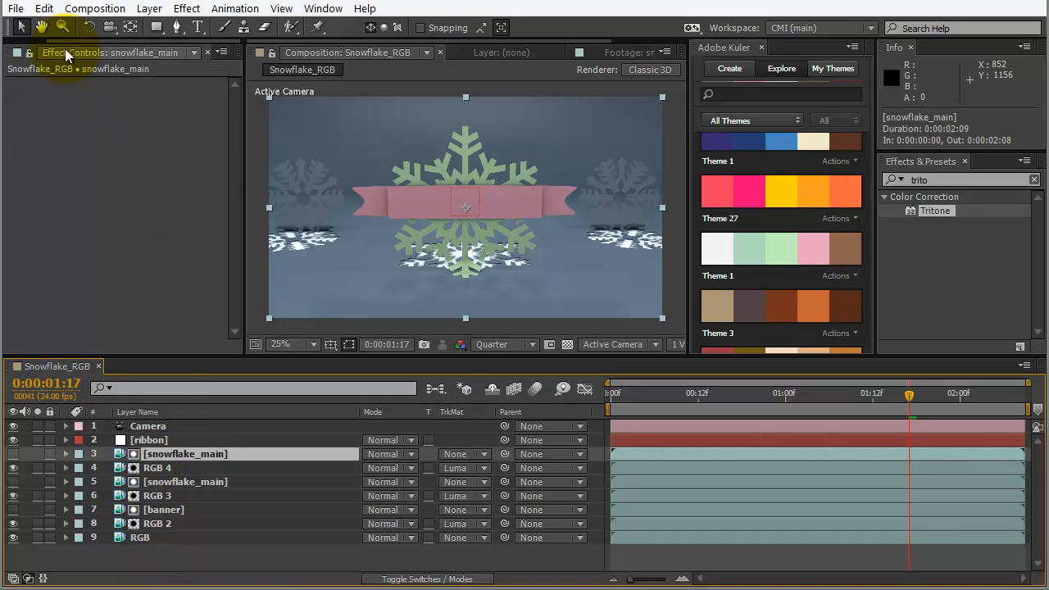
pyautogui.scroll(3, 42, 53)
pyautogui.click(21, 53)
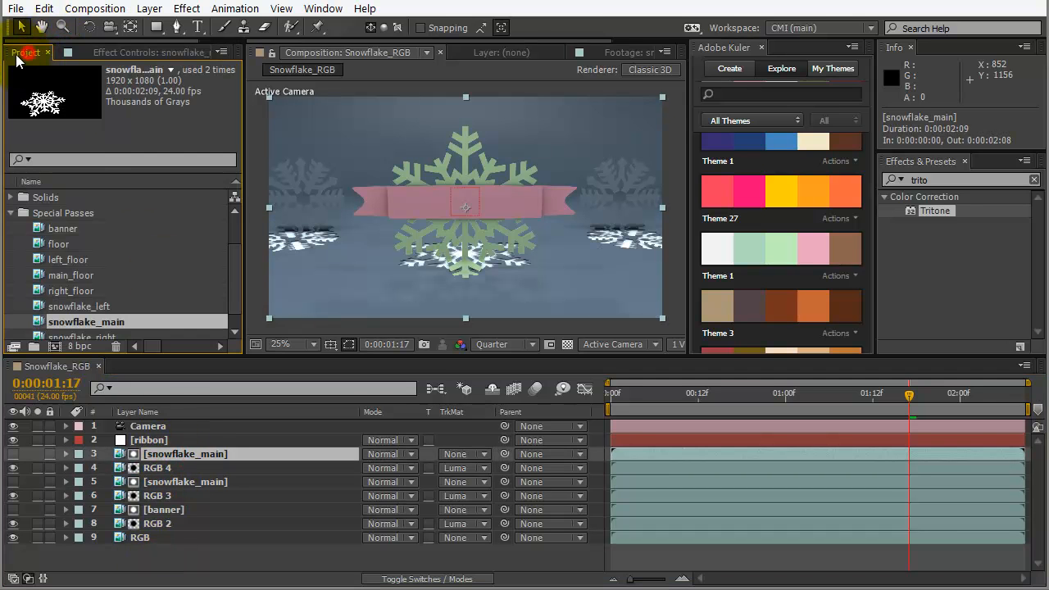
pyautogui.moveTo(235, 268); pyautogui.dragTo(230, 280)
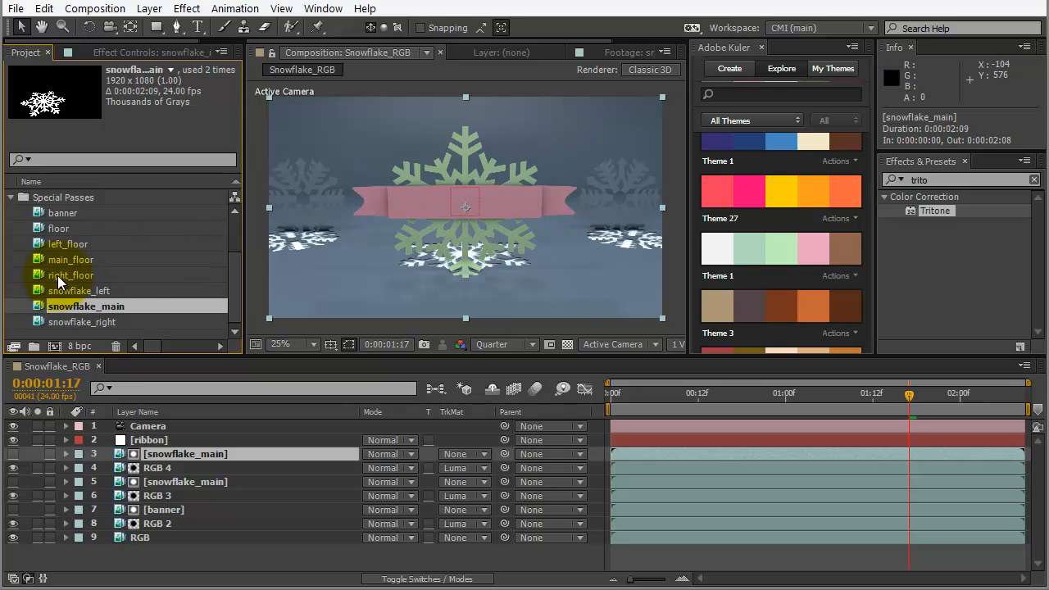
pyautogui.click(41, 230)
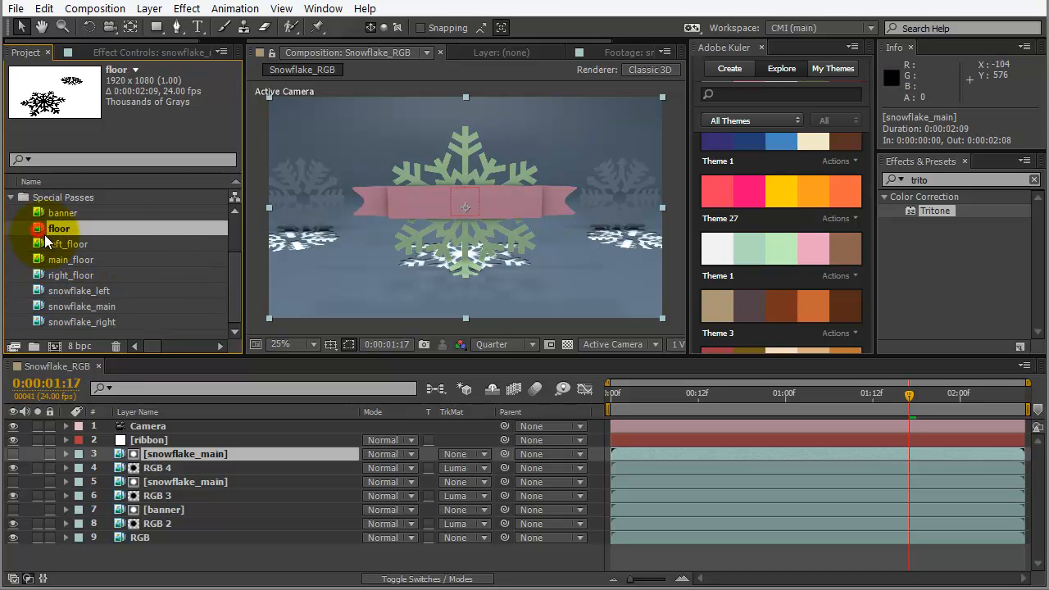
pyautogui.moveTo(125, 429); pyautogui.dragTo(139, 454)
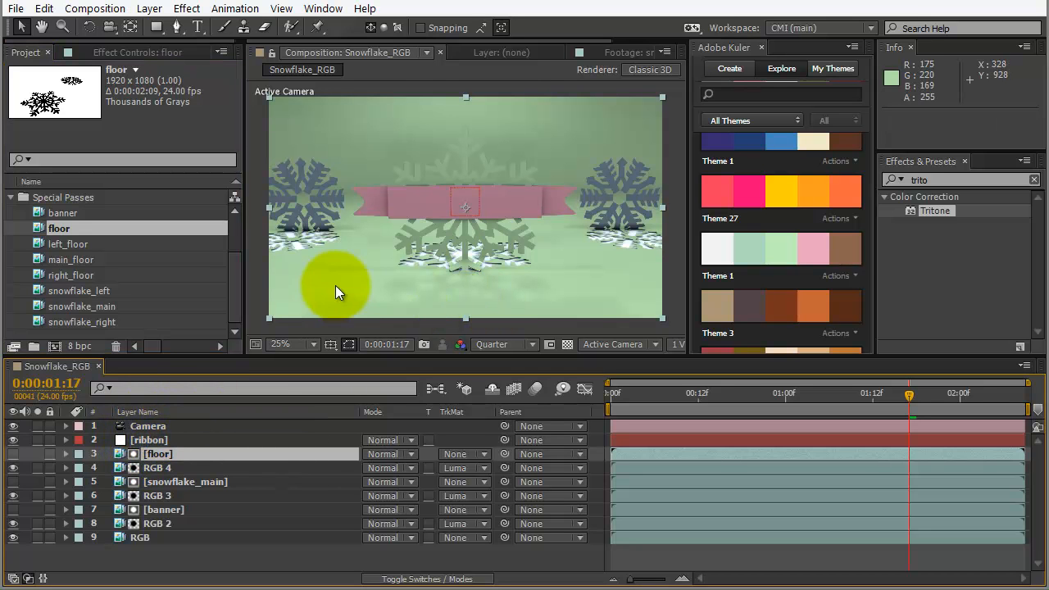
# - Sample the Tritone Midtones of the RGB 4 layer from the brown swatch of the pastel Theme 1
pyautogui.click(149, 52)
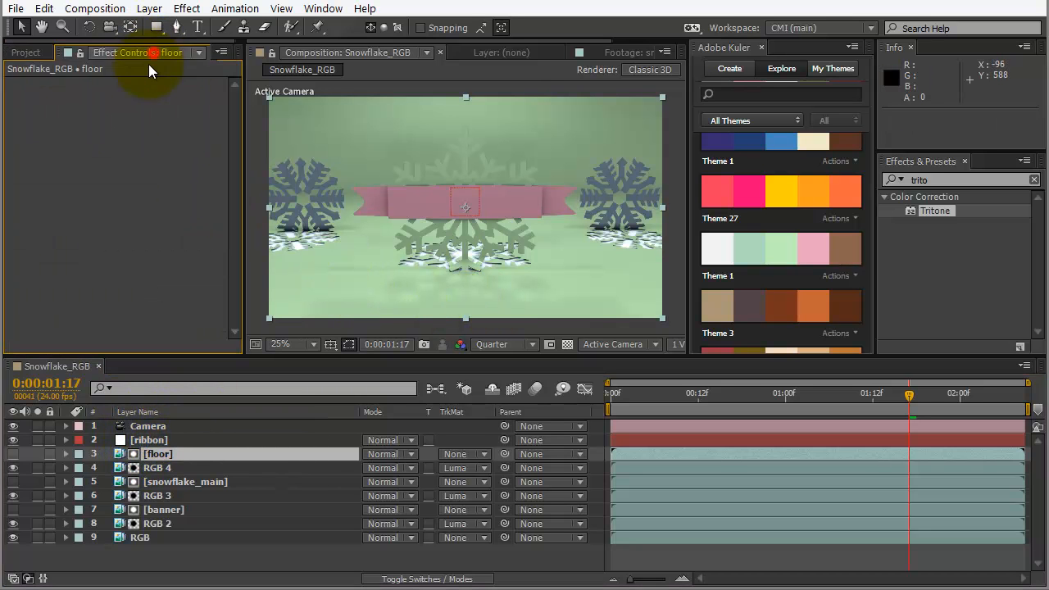
pyautogui.click(162, 469)
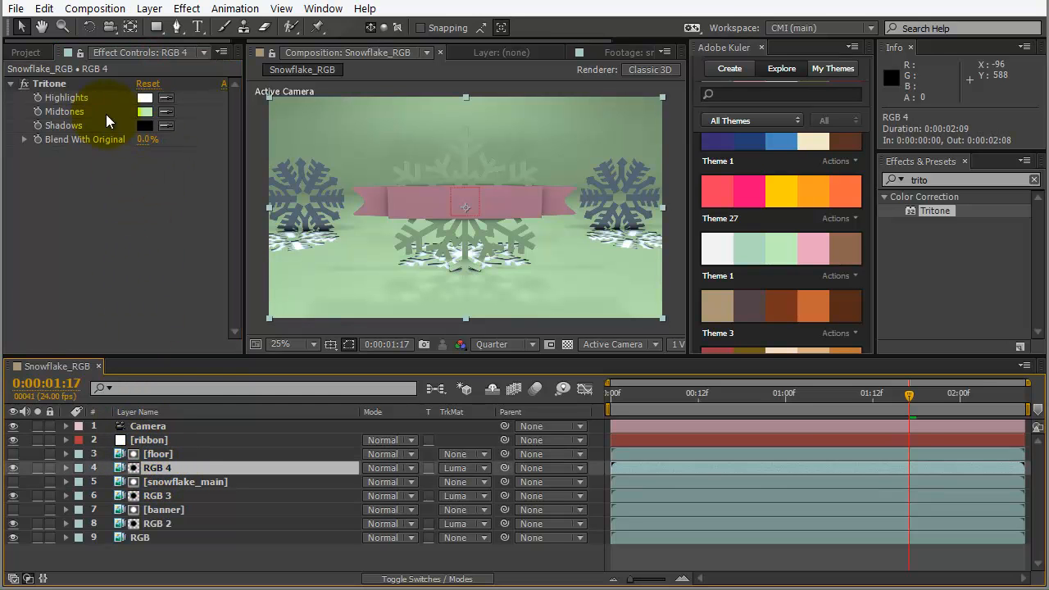
pyautogui.click(838, 256)
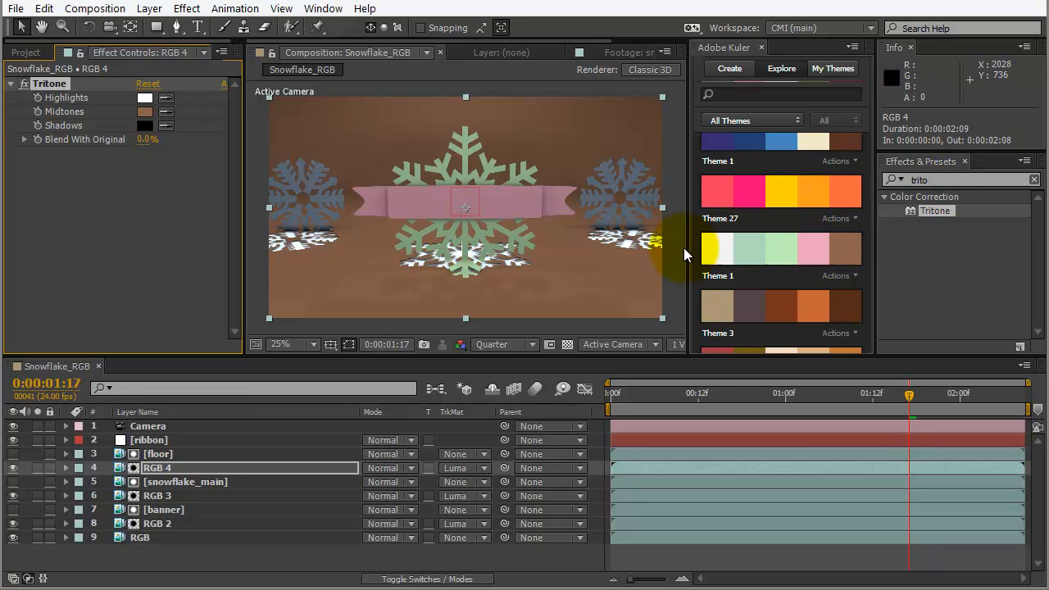
# - Apply Hue/Saturation to the RGB 4 layer after Tritone, with Master Saturation -39 and Master Lightness 4
pyautogui.doubleClick(920, 179)
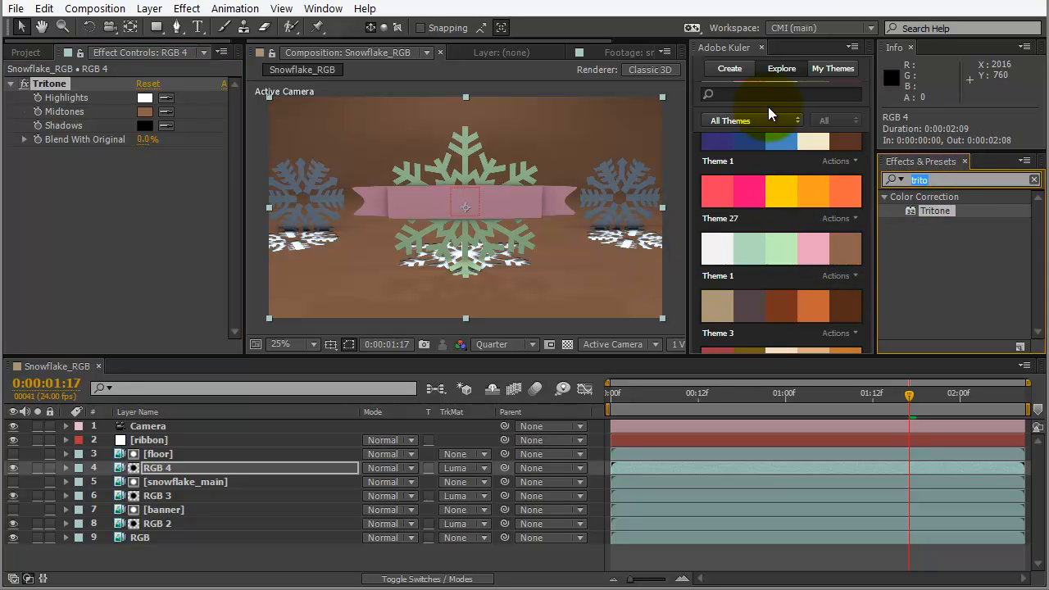
pyautogui.write('hue')
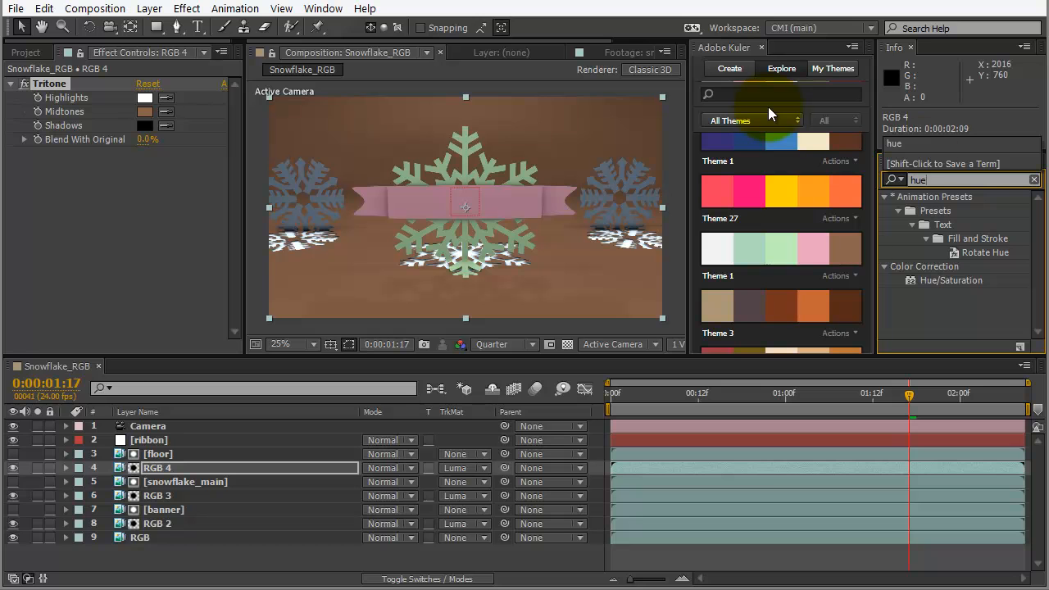
pyautogui.moveTo(910, 280); pyautogui.dragTo(117, 255)
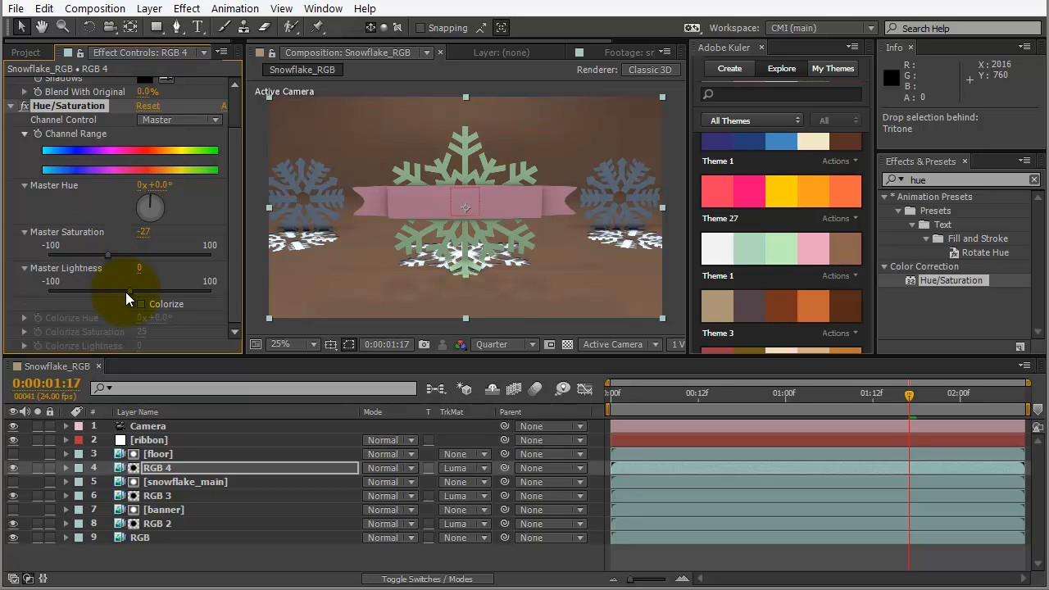
pyautogui.moveTo(129, 295)
pyautogui.mouseDown()
pyautogui.moveTo(102, 291)
pyautogui.moveTo(132, 295)
pyautogui.mouseUp()
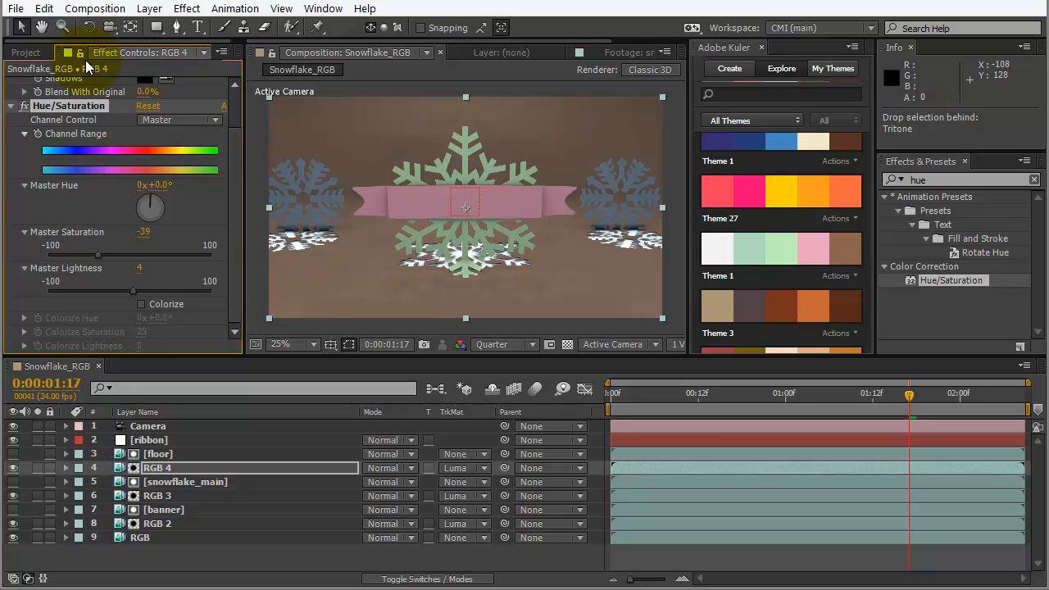
# - Examine the left_floor, main_floor and right_floor passes, and preview the left_floor footage at 0:00:01:16
pyautogui.click(32, 54)
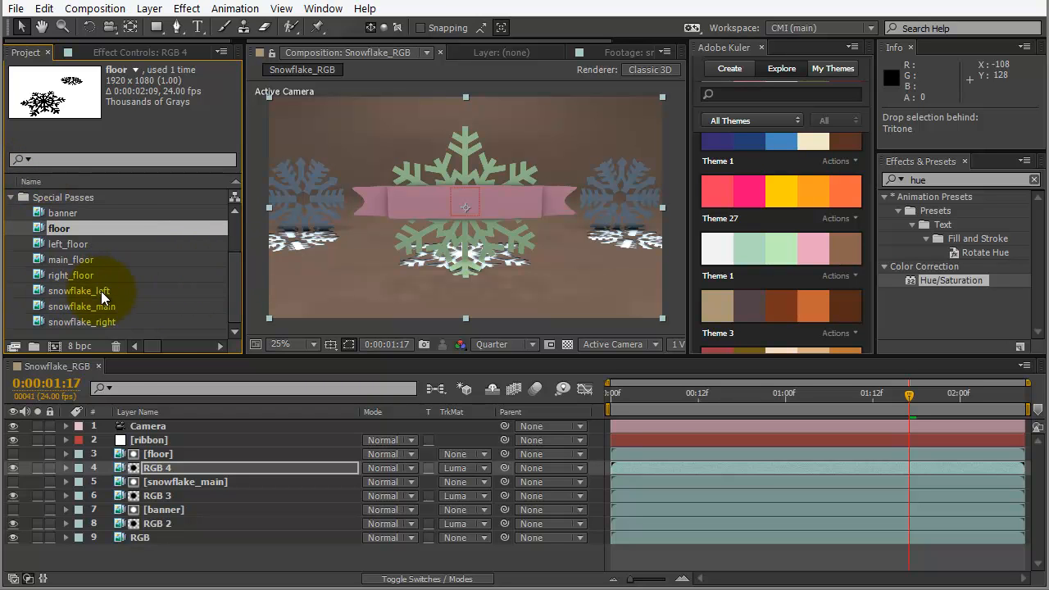
pyautogui.click(63, 243)
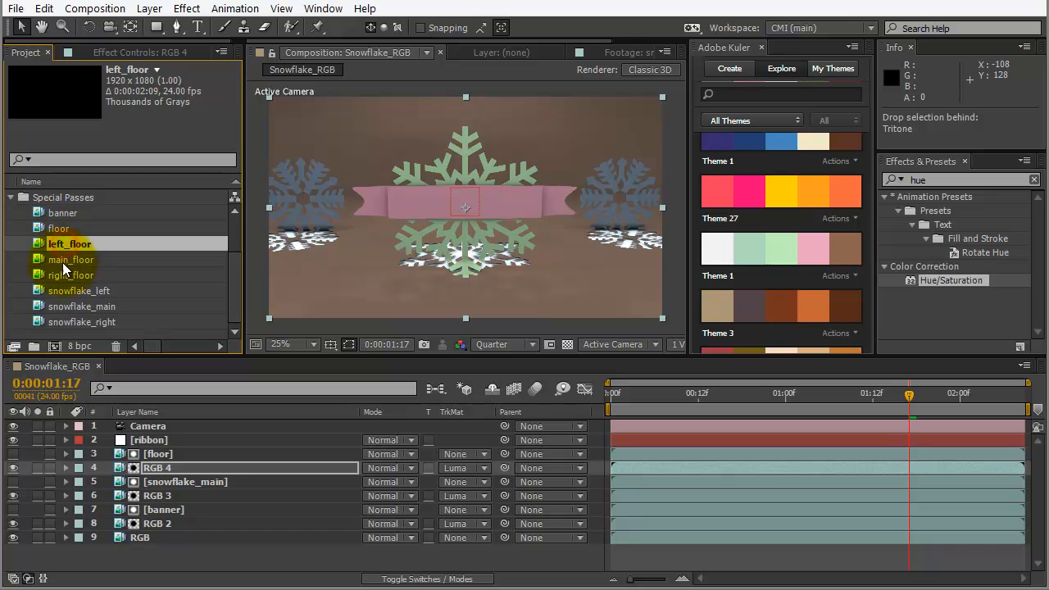
pyautogui.click(65, 260)
pyautogui.click(66, 273)
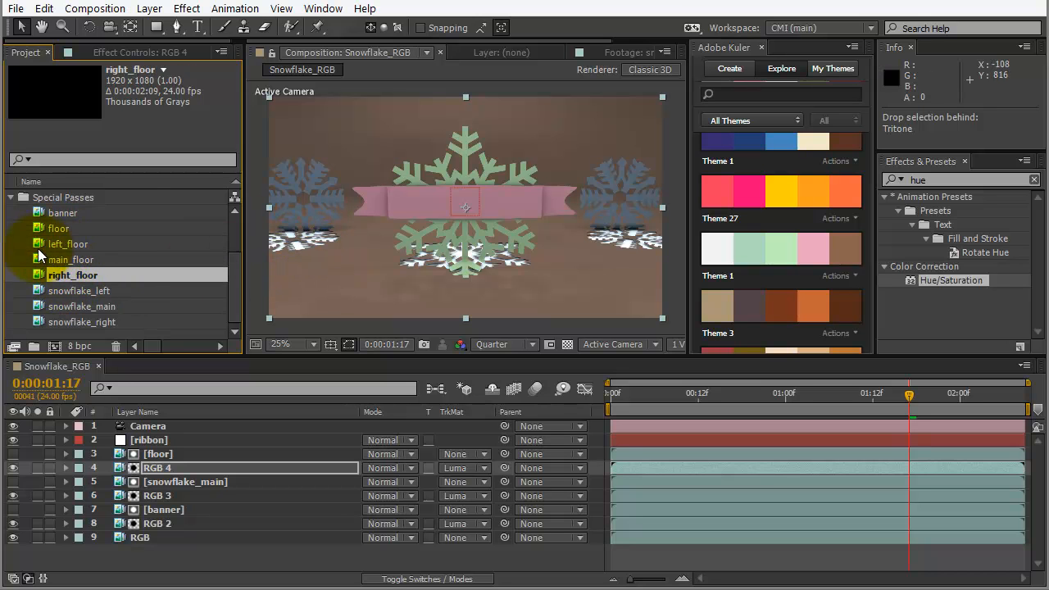
pyautogui.click(41, 245)
pyautogui.doubleClick(38, 243)
pyautogui.moveTo(290, 317); pyautogui.dragTo(623, 310)
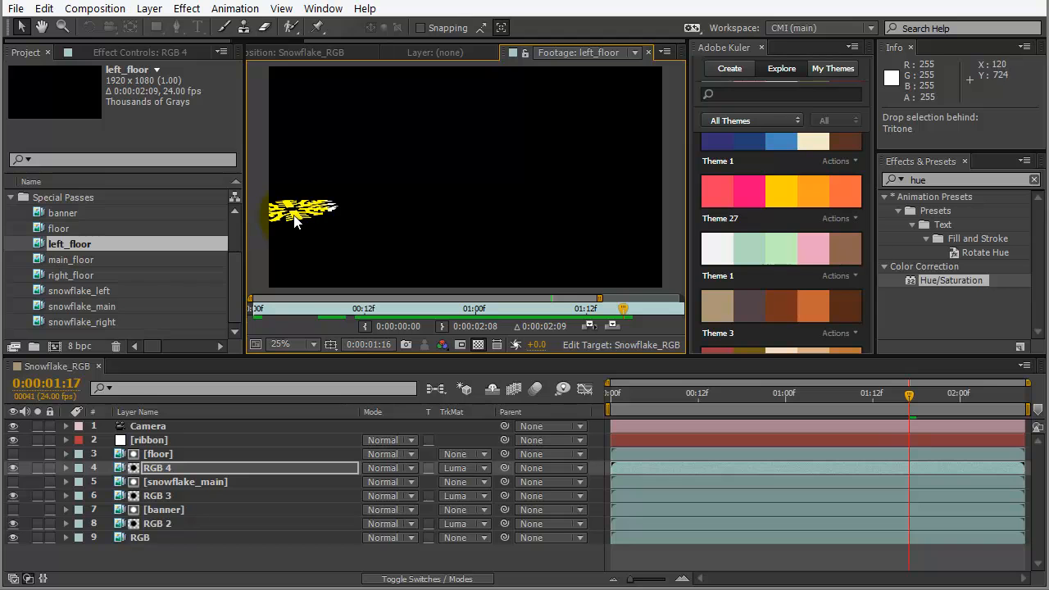
# - Create a new composition from the left_floor pass and stack main_floor and right_floor above it, viewed at 0:00:01:03
pyautogui.moveTo(41, 241); pyautogui.dragTo(53, 345)
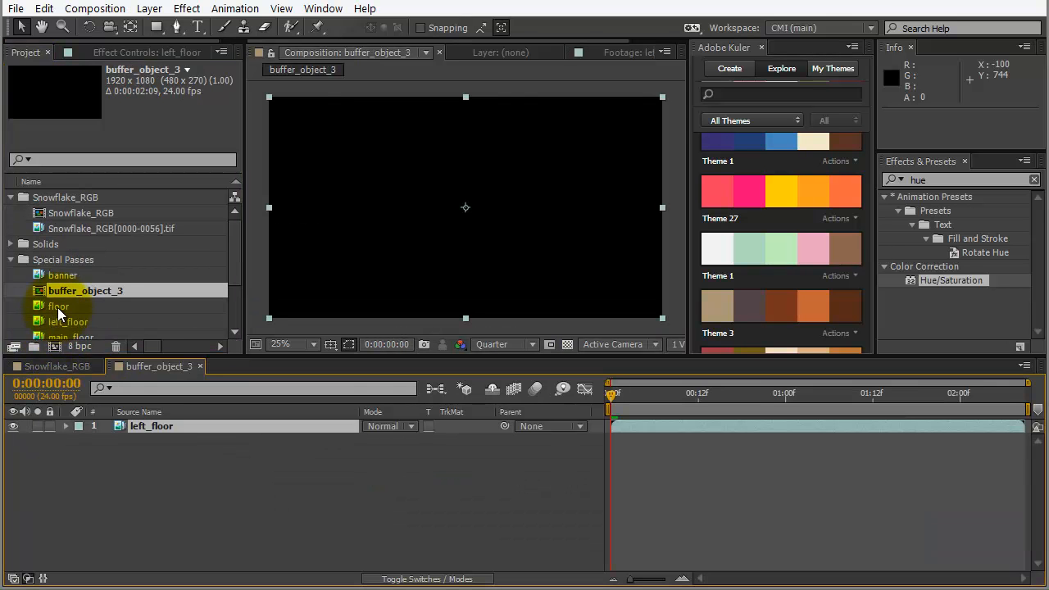
pyautogui.scroll(-3, 234, 293)
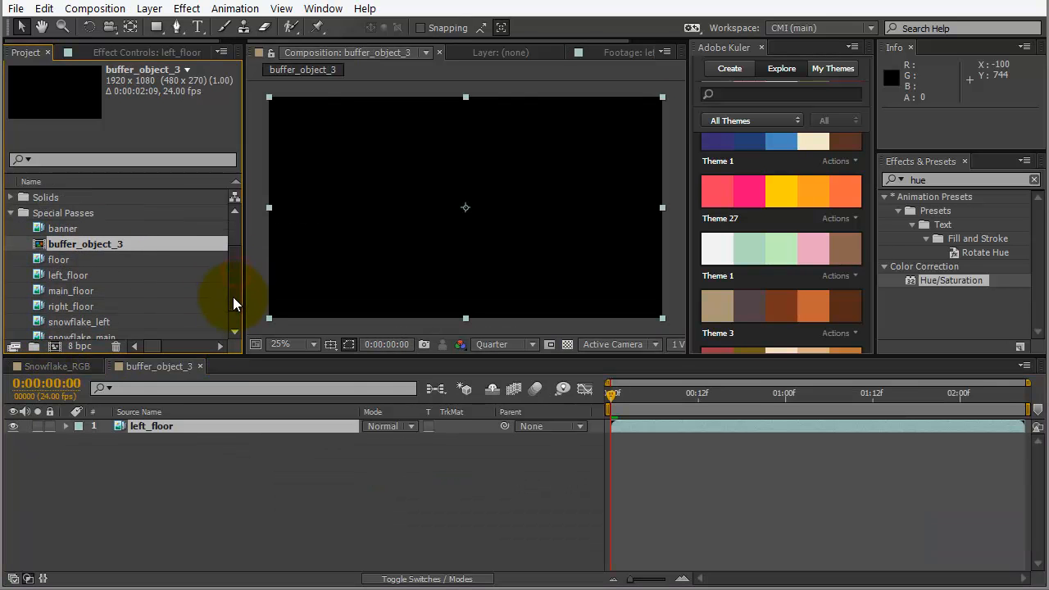
pyautogui.click(71, 294)
pyautogui.keyDown('shift'); pyautogui.click(64, 306); pyautogui.keyUp('shift')
pyautogui.moveTo(72, 291); pyautogui.dragTo(109, 421)
pyautogui.moveTo(634, 384); pyautogui.dragTo(808, 405)
pyautogui.click(197, 519)
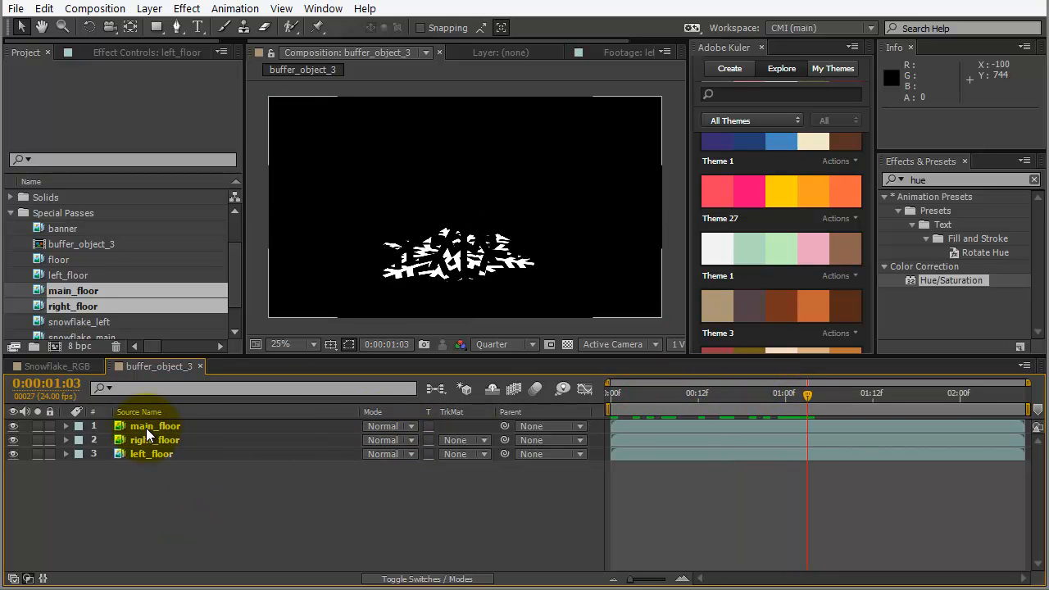
# - Set the main_floor and right_floor layers to the Add blending mode and check the combined matte at 0:00:01:15
pyautogui.click(169, 429)
pyautogui.keyDown('shift'); pyautogui.click(173, 439); pyautogui.keyUp('shift')
pyautogui.click(410, 440)
pyautogui.click(414, 426)
pyautogui.click(410, 427)
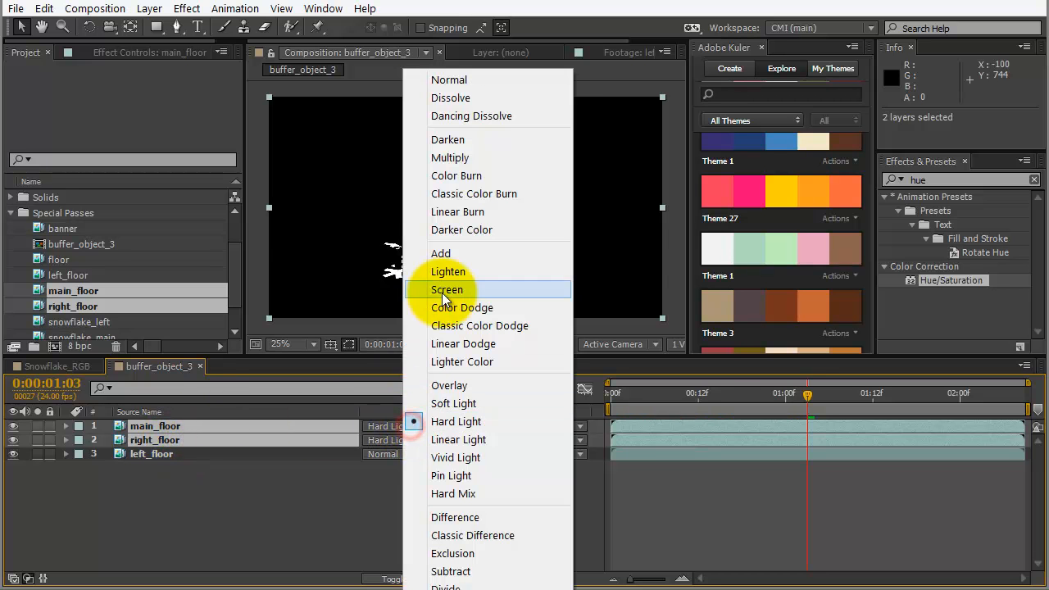
pyautogui.click(446, 252)
pyautogui.click(671, 397)
pyautogui.moveTo(671, 397); pyautogui.dragTo(894, 400)
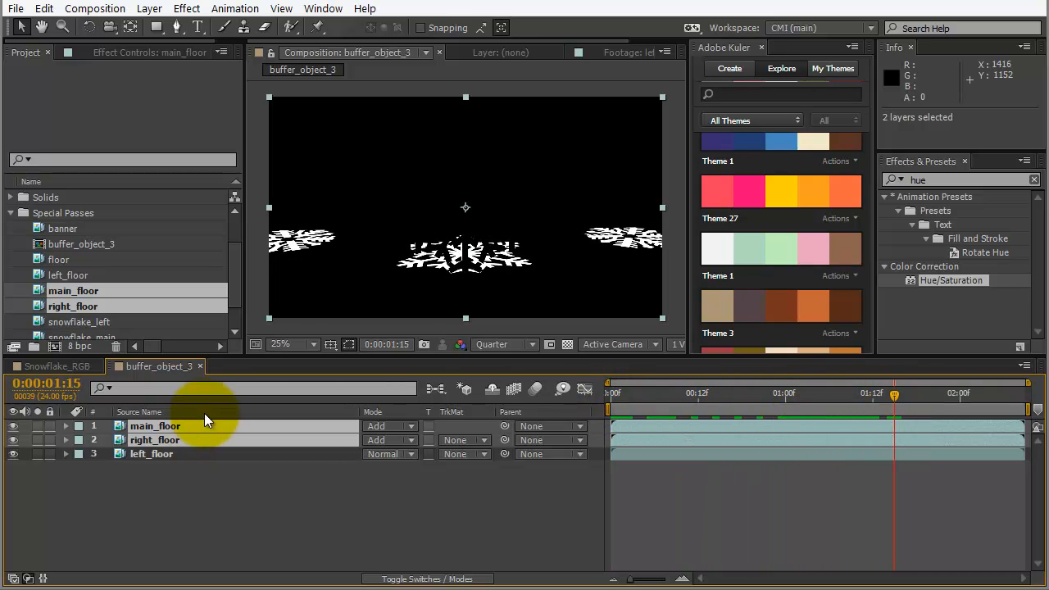
pyautogui.click(283, 246)
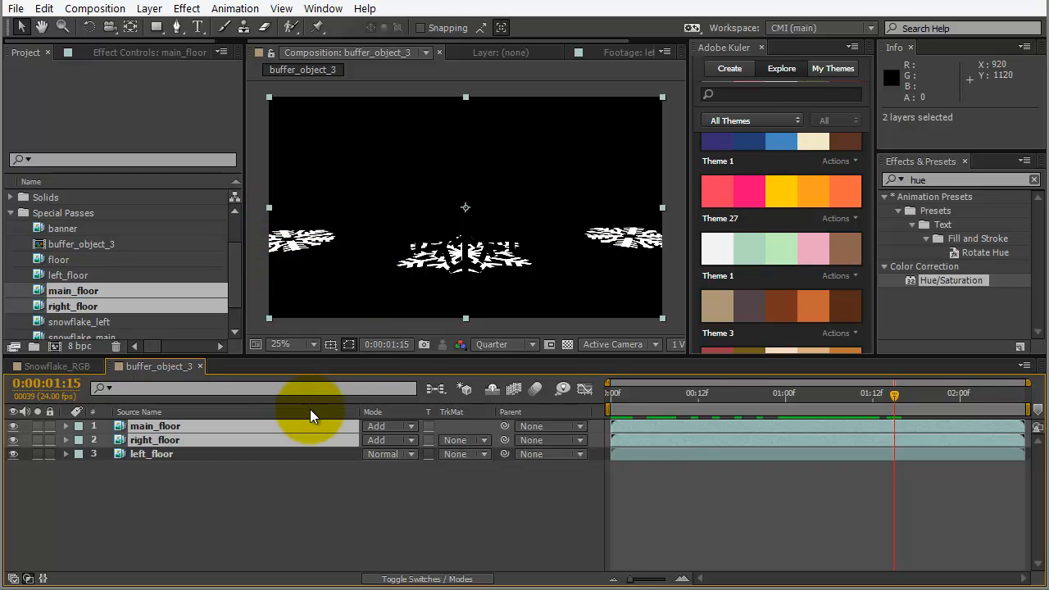
# - Duplicate the RGB 4 layer together with its floor matte in the Snowflake_RGB composition
pyautogui.click(60, 366)
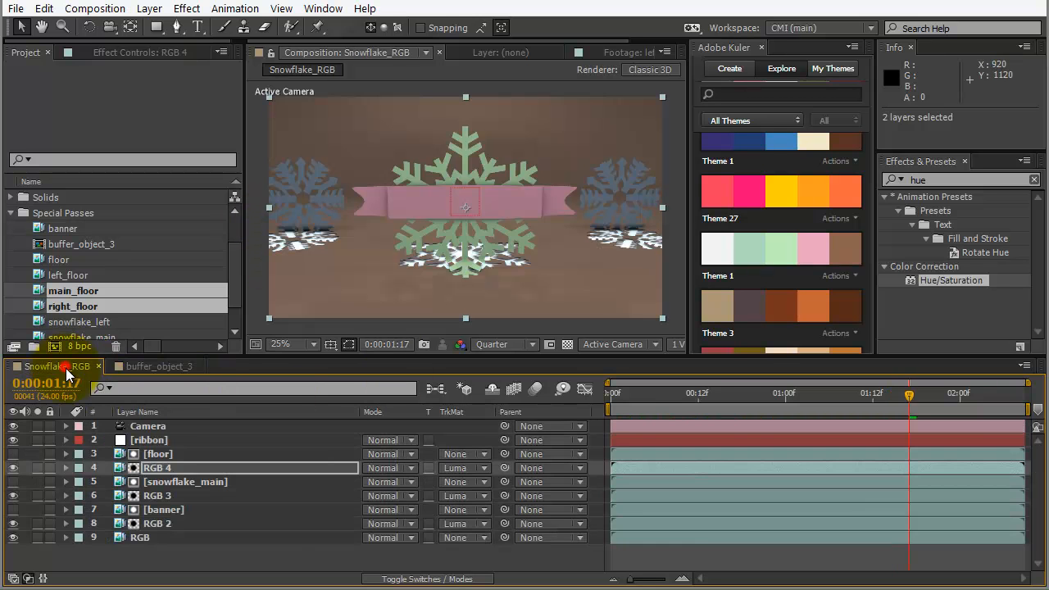
pyautogui.click(154, 466)
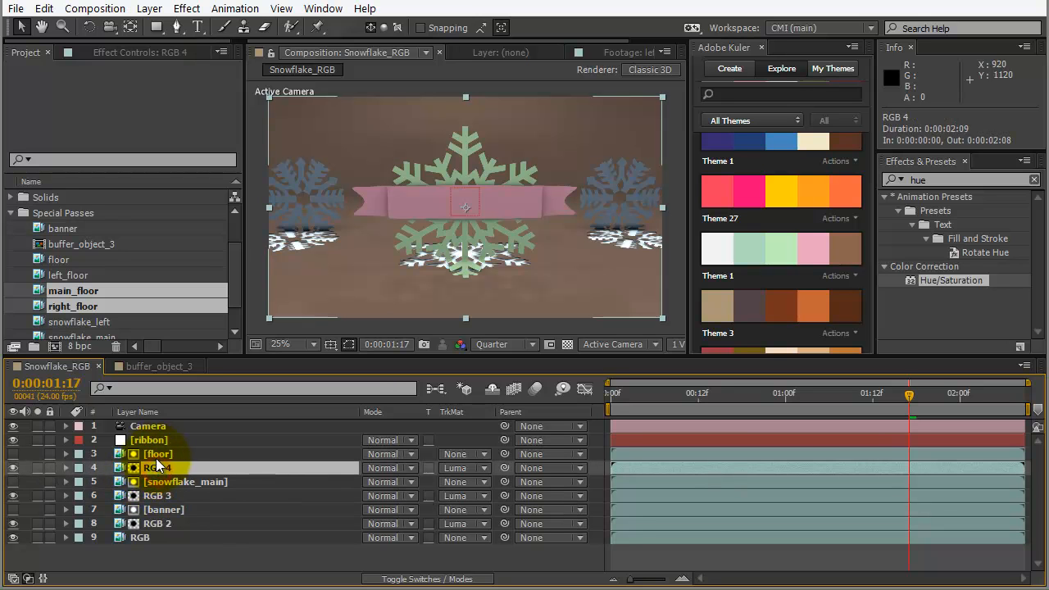
pyautogui.keyDown('ctrl'); pyautogui.click(160, 453); pyautogui.keyUp('ctrl')
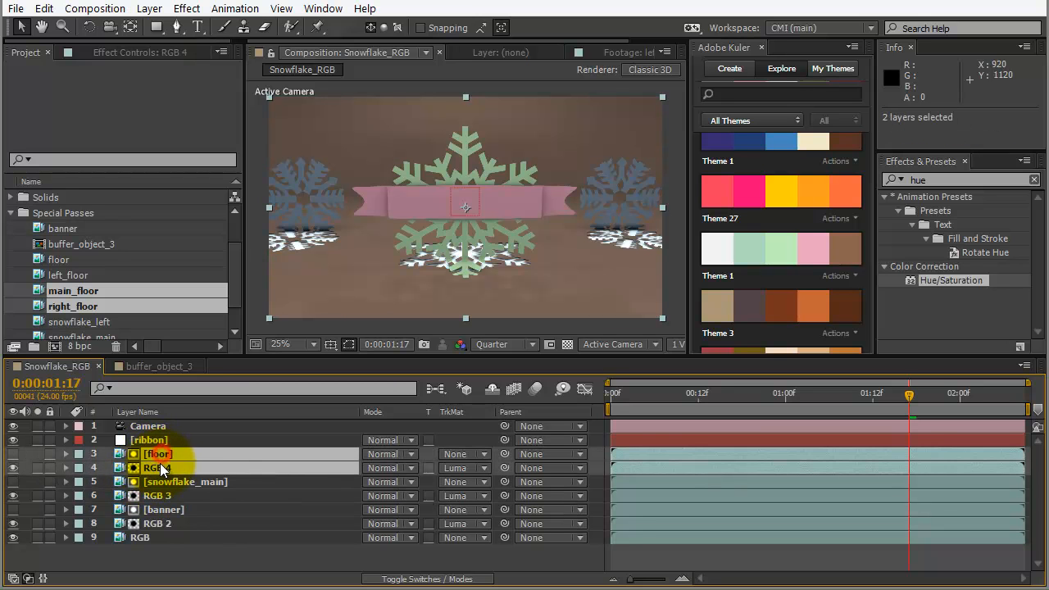
pyautogui.hotkey('ctrl', 'd')
pyautogui.click(164, 482)
pyautogui.click(162, 456)
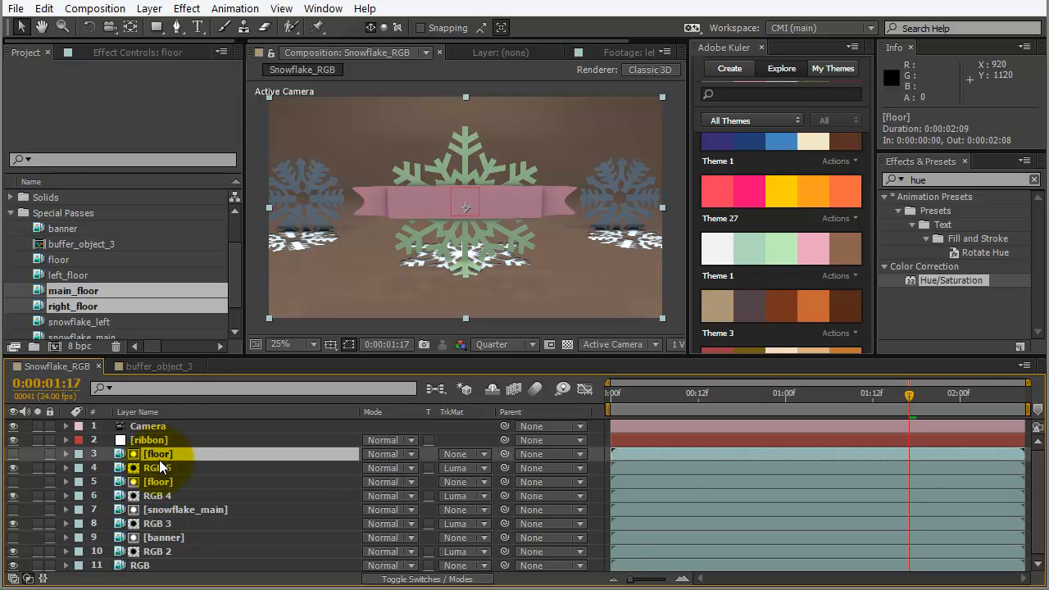
# - Rename the buffer_object_3 composition as floor_holes and replace the duplicated floor matte above RGB 5 with it
pyautogui.moveTo(236, 259); pyautogui.dragTo(236, 280)
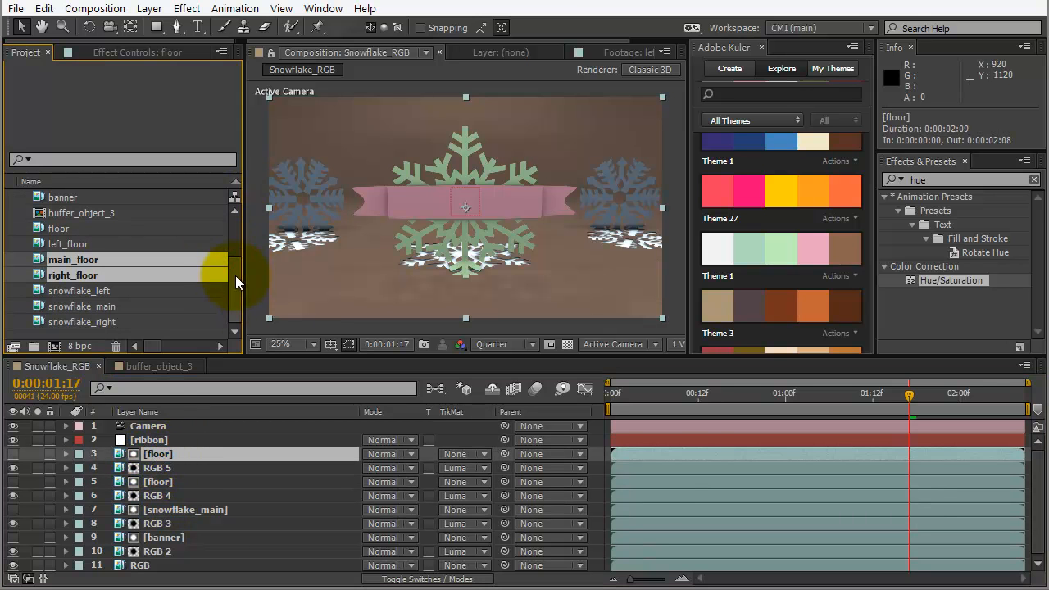
pyautogui.click(64, 212)
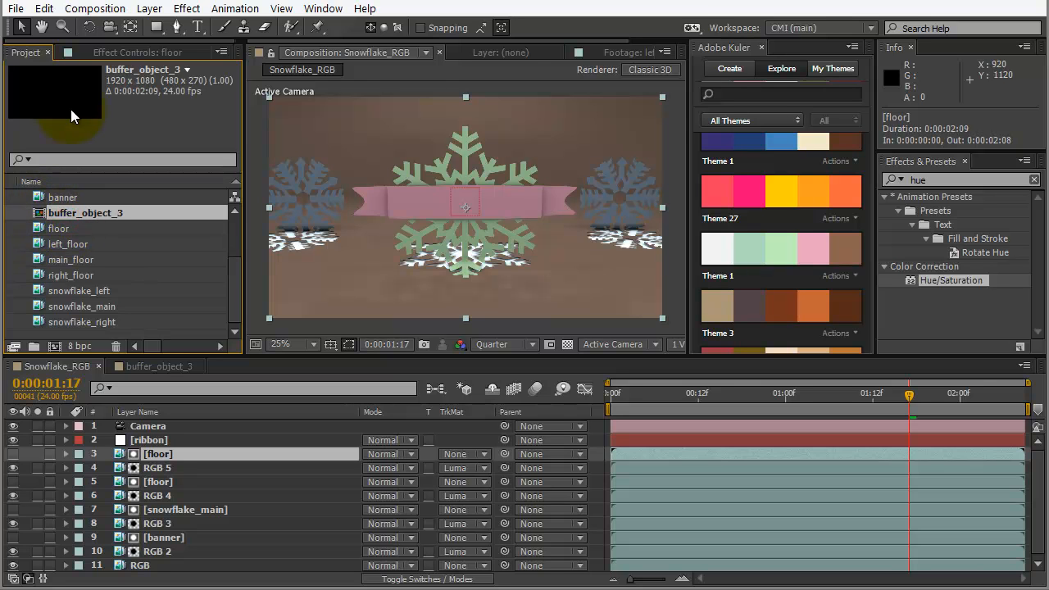
pyautogui.press('Return')
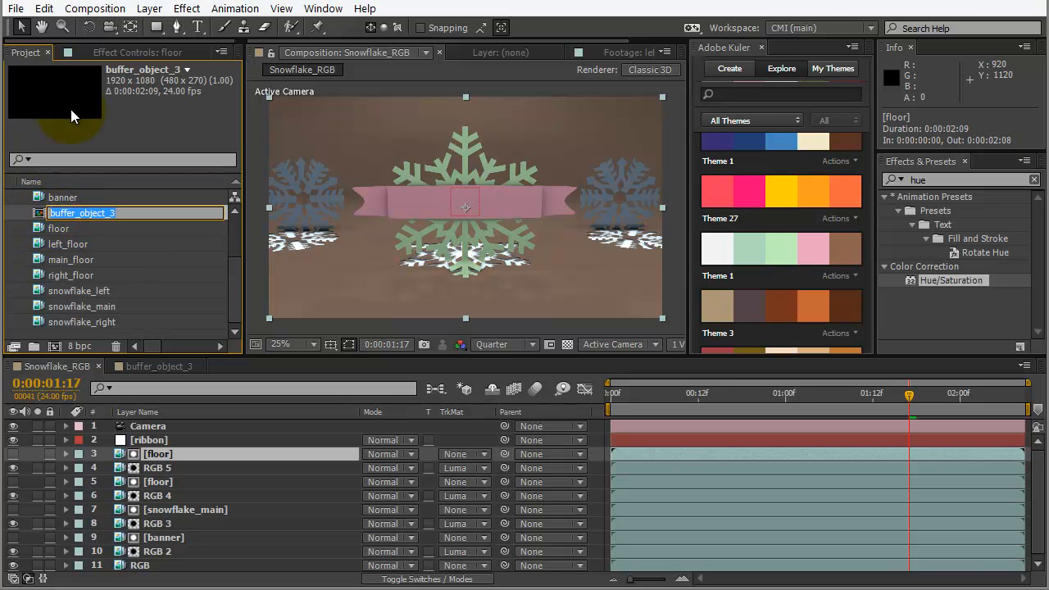
pyautogui.write('floo')
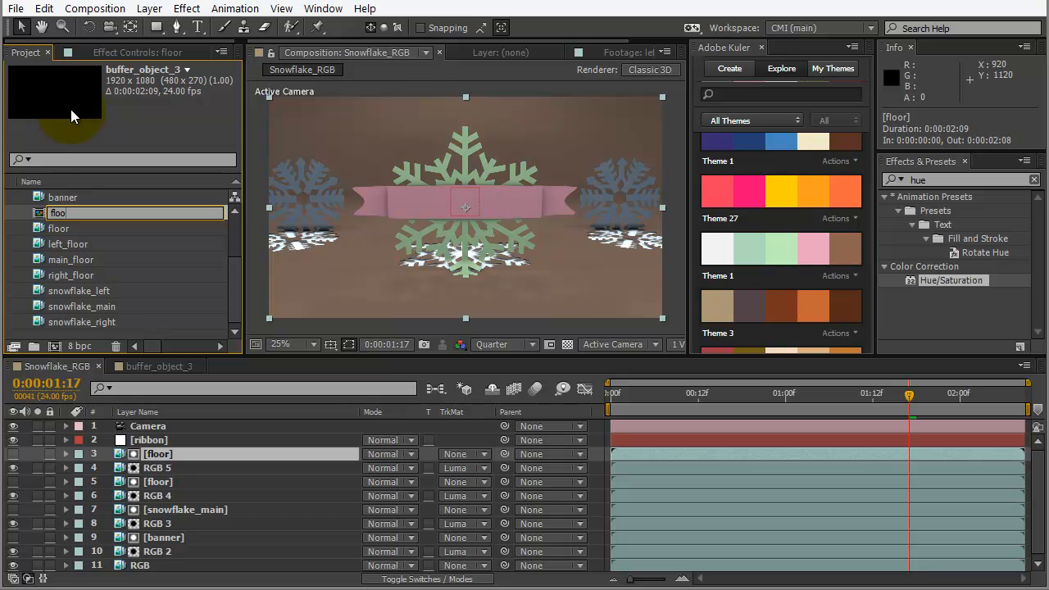
pyautogui.write('r_holes')
pyautogui.press('Return')
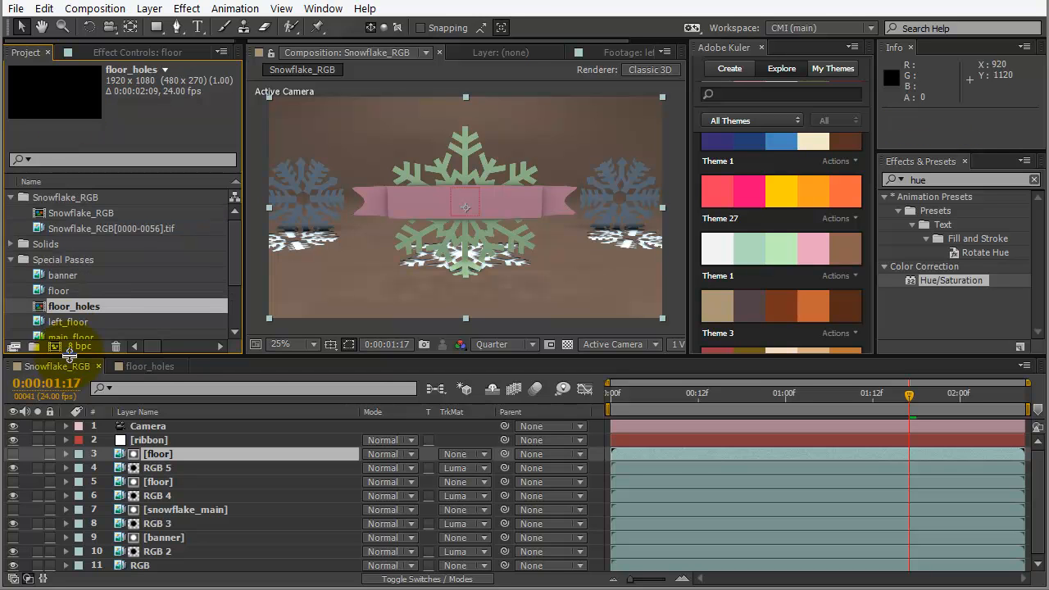
pyautogui.click(38, 310)
pyautogui.moveTo(38, 310); pyautogui.dragTo(145, 453)
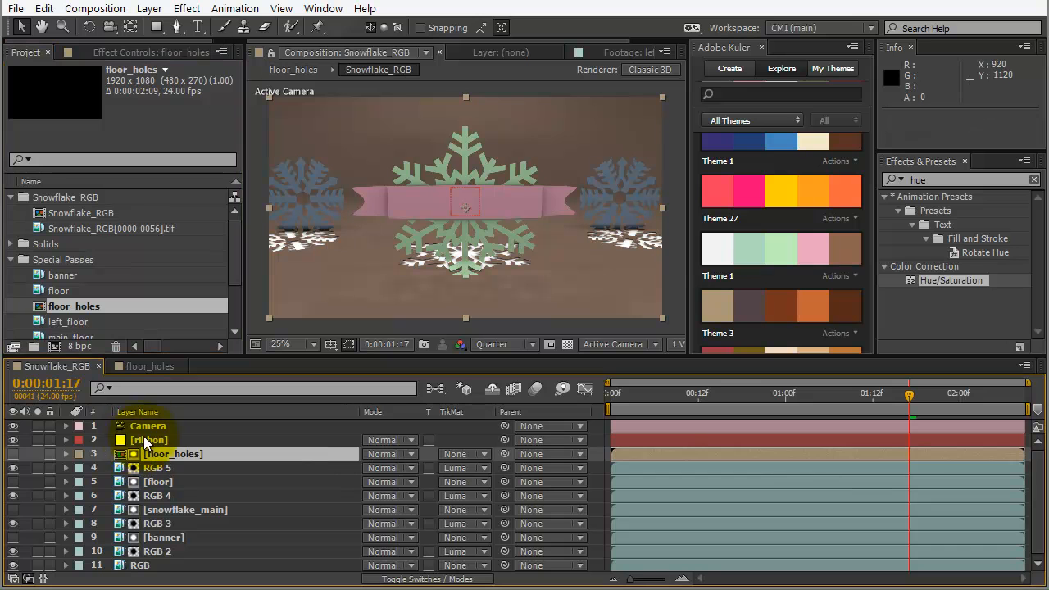
# - Remove the Tritone and Hue/Saturation effects from RGB 5 and return to the Snowflake_RGB composition view
pyautogui.doubleClick(151, 468)
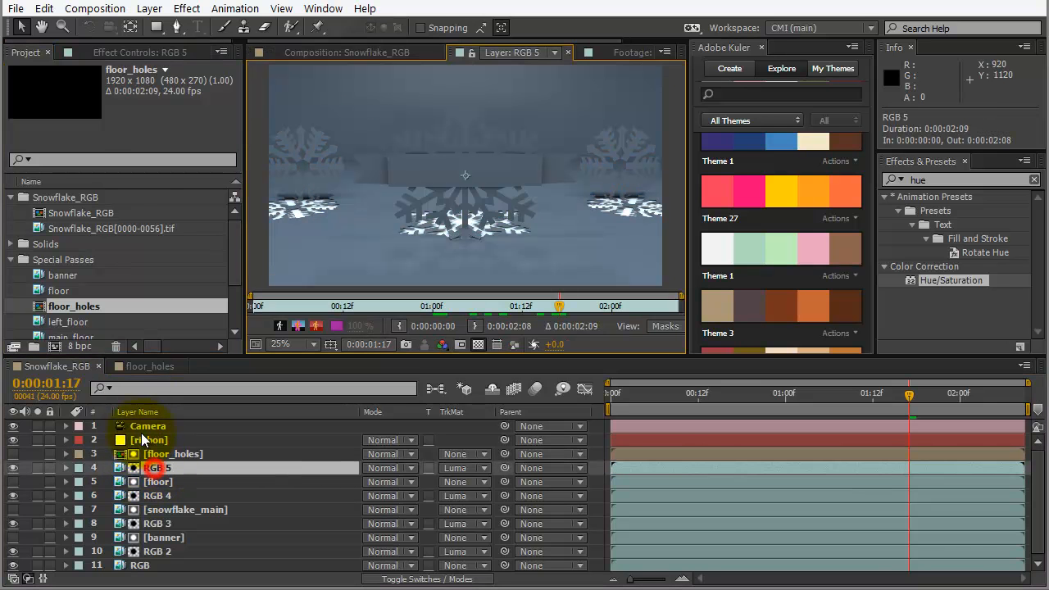
pyautogui.click(149, 54)
pyautogui.click(46, 83)
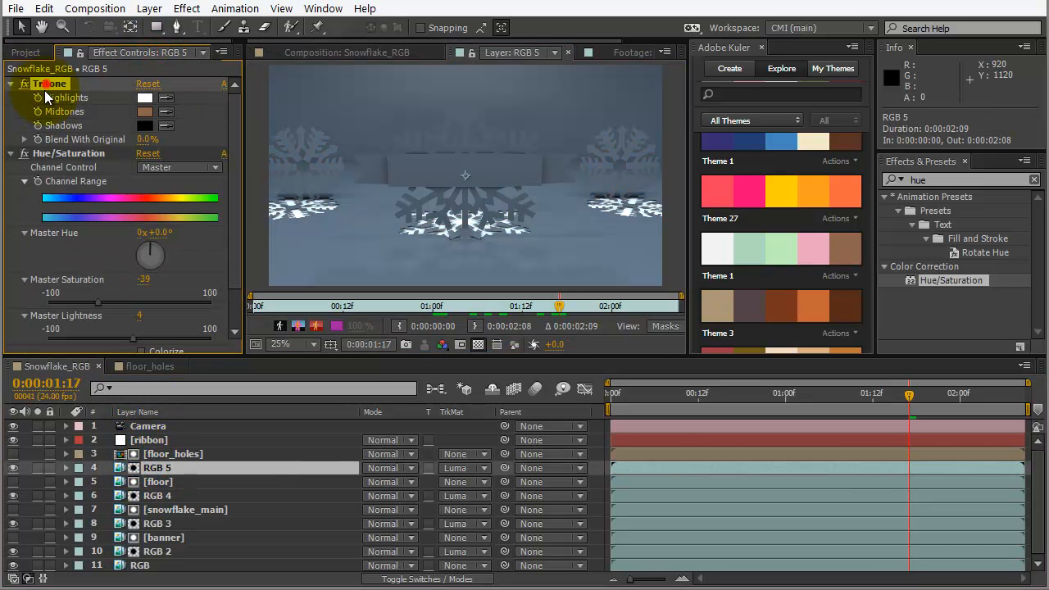
pyautogui.keyDown('shift'); pyautogui.click(57, 152); pyautogui.keyUp('shift')
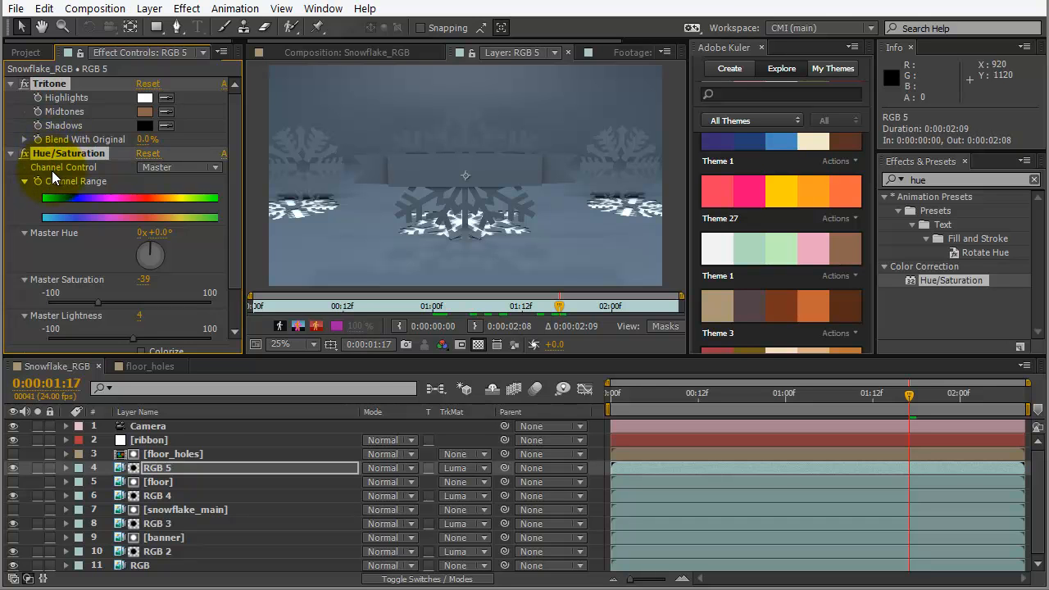
pyautogui.press('Delete')
pyautogui.click(328, 52)
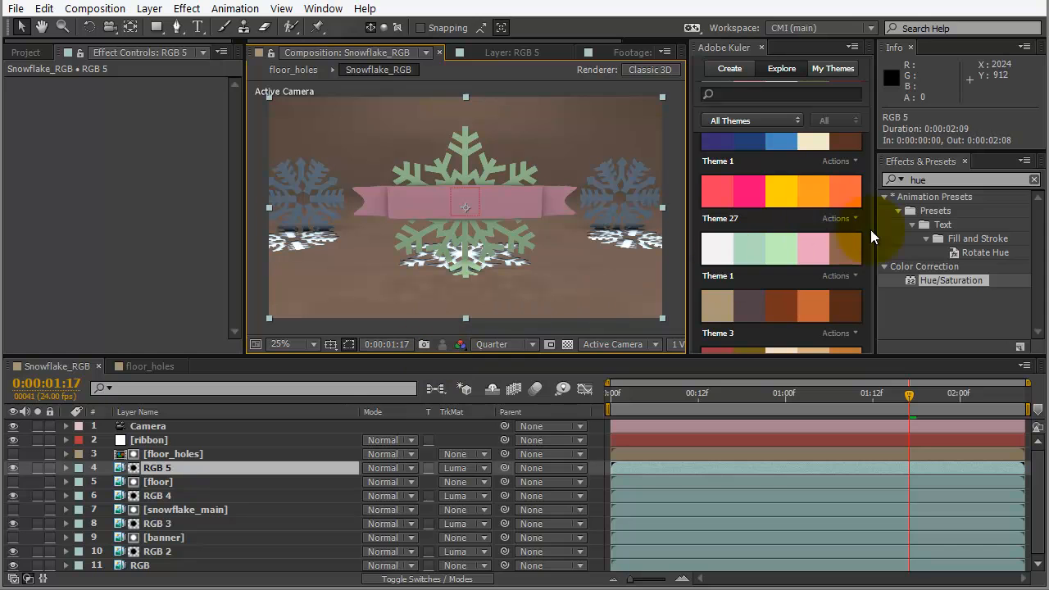
# - Apply Curves to RGB 5 and shape a contrast S-curve with lowered shadows and slightly raised highlights
pyautogui.click(959, 179)
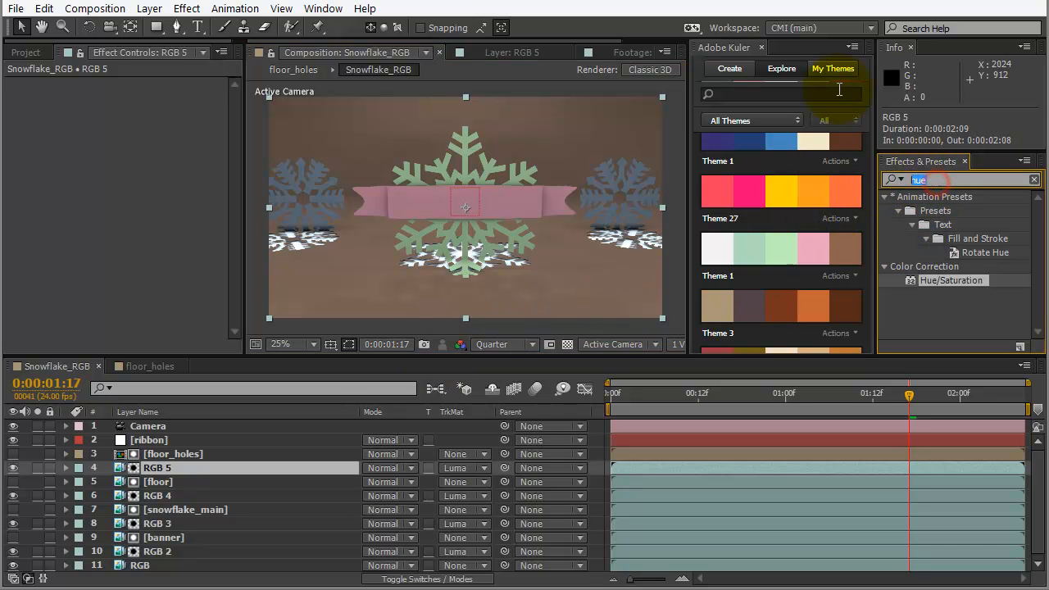
pyautogui.write('curves')
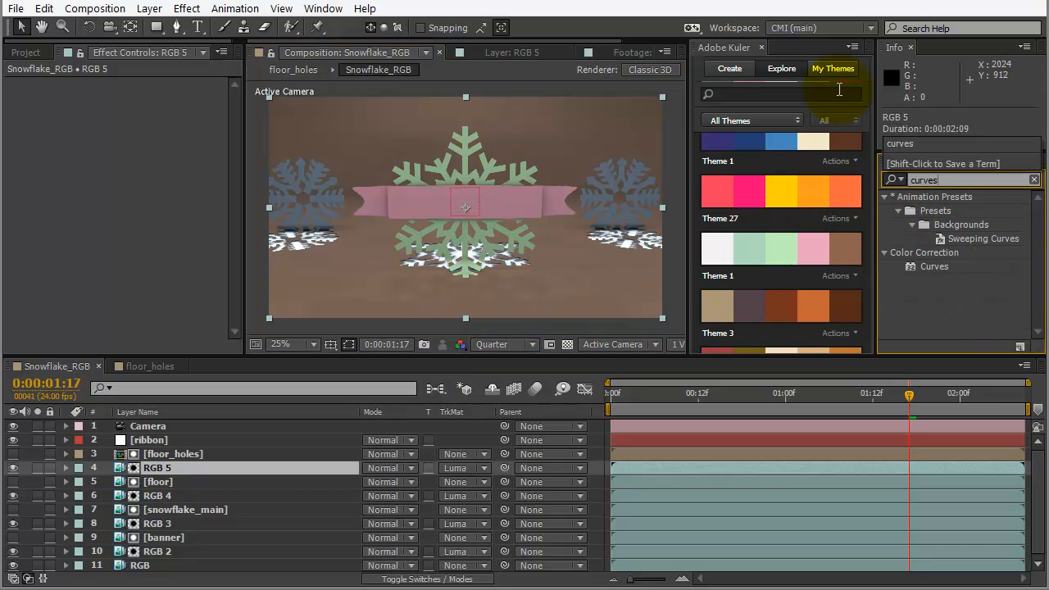
pyautogui.doubleClick(905, 266)
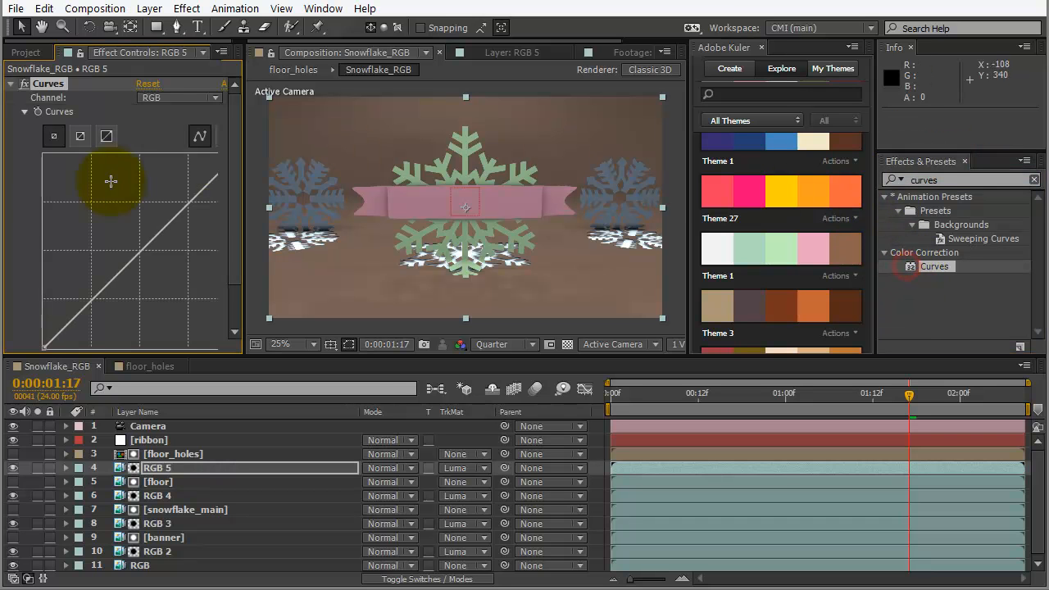
pyautogui.moveTo(244, 204); pyautogui.dragTo(282, 204)
pyautogui.moveTo(114, 258); pyautogui.dragTo(109, 294)
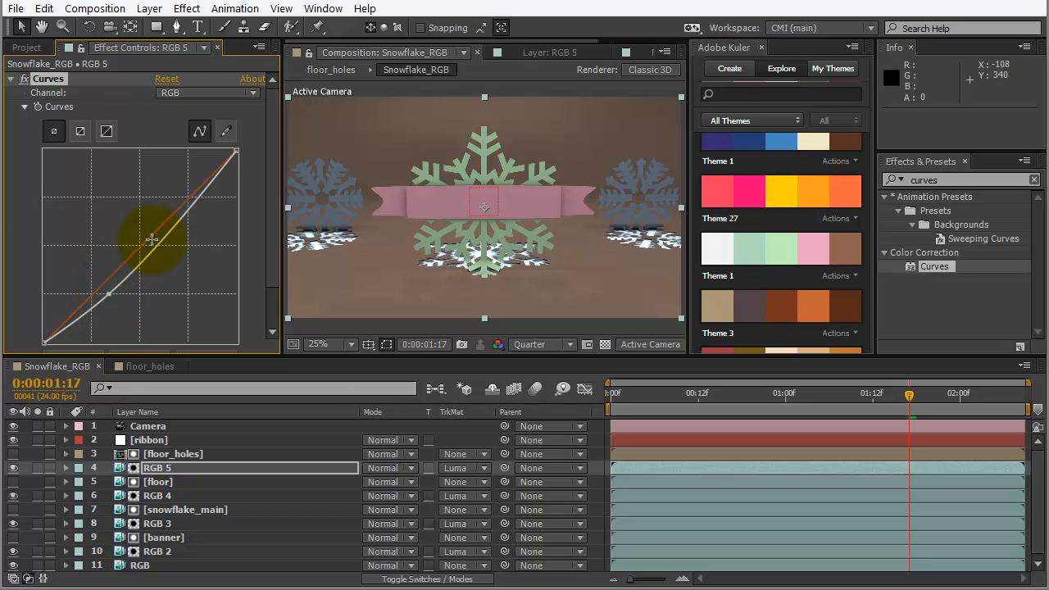
pyautogui.moveTo(174, 227); pyautogui.dragTo(166, 226)
pyautogui.moveTo(110, 292); pyautogui.dragTo(112, 304)
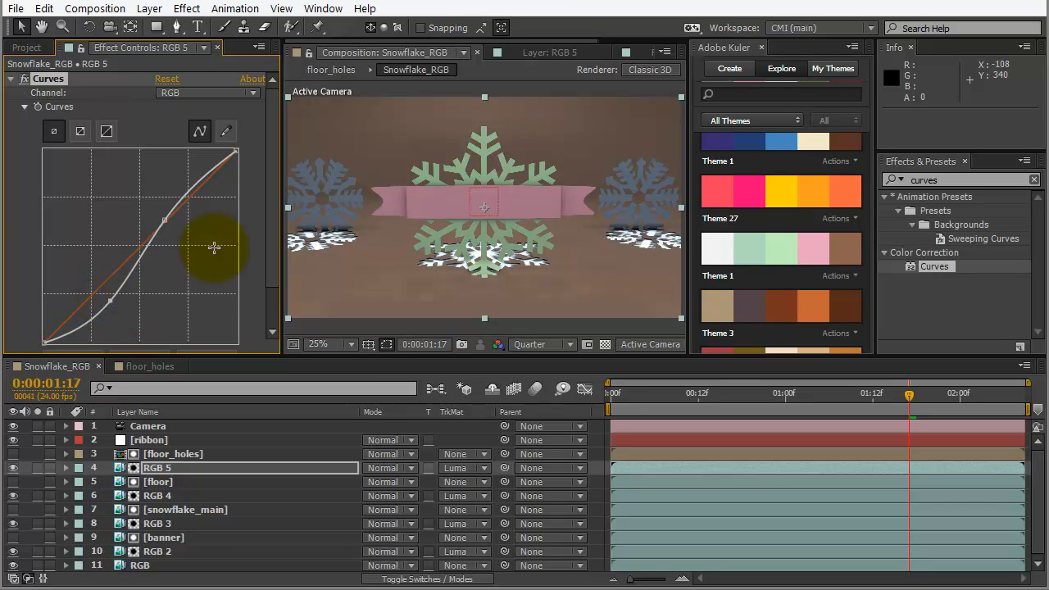
# - Preview the main floor snowflake at Full resolution with Curves off and on, and slightly soften the curve's shadow point
pyautogui.click(529, 344)
pyautogui.click(541, 387)
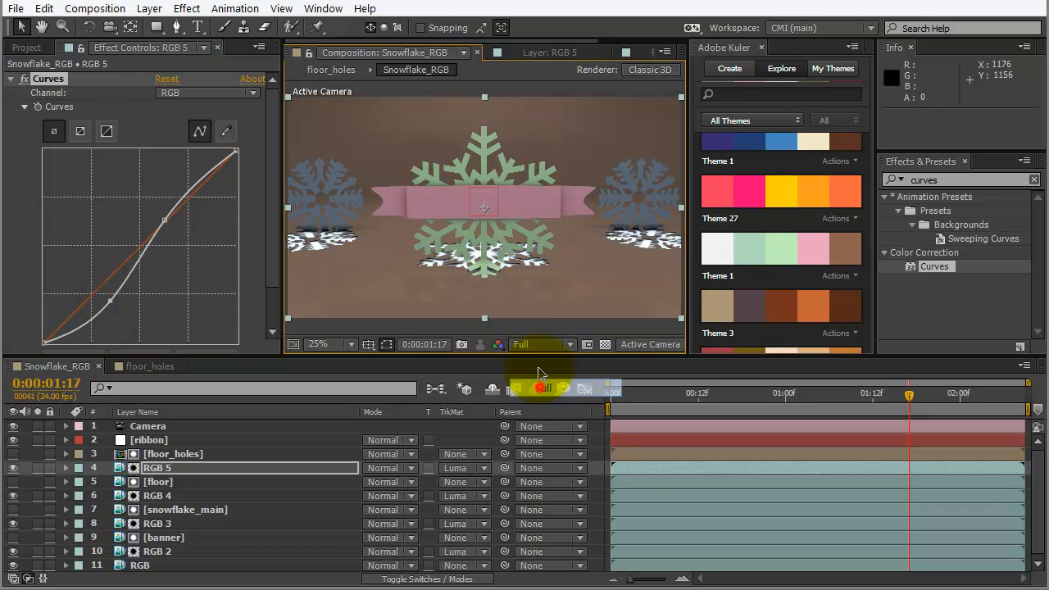
pyautogui.scroll(4, 405, 310)
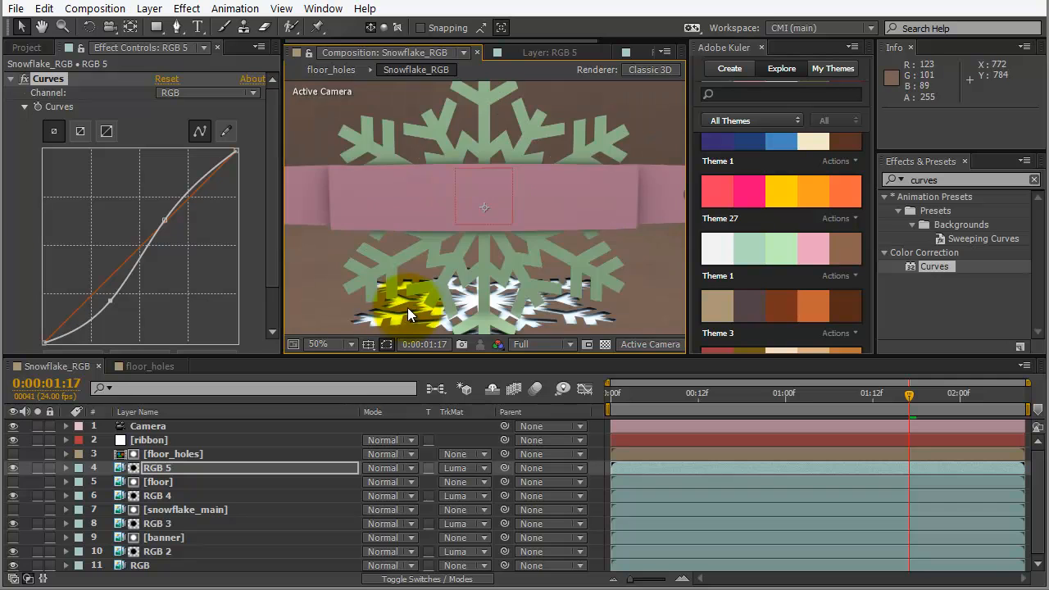
pyautogui.moveTo(402, 286); pyautogui.dragTo(444, 198)
pyautogui.click(26, 80)
pyautogui.click(25, 81)
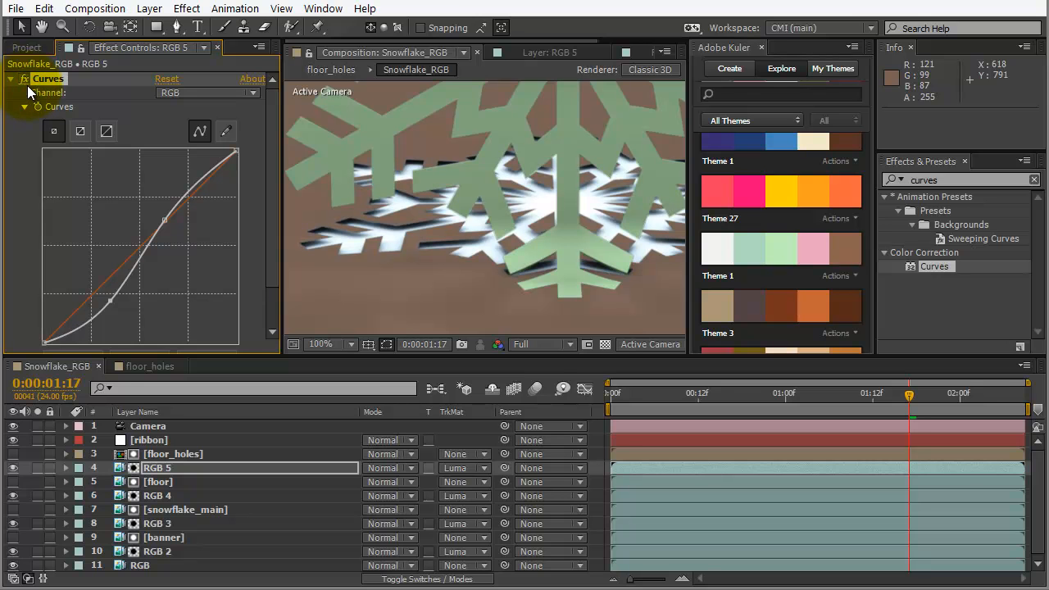
pyautogui.click(25, 81)
pyautogui.click(25, 81)
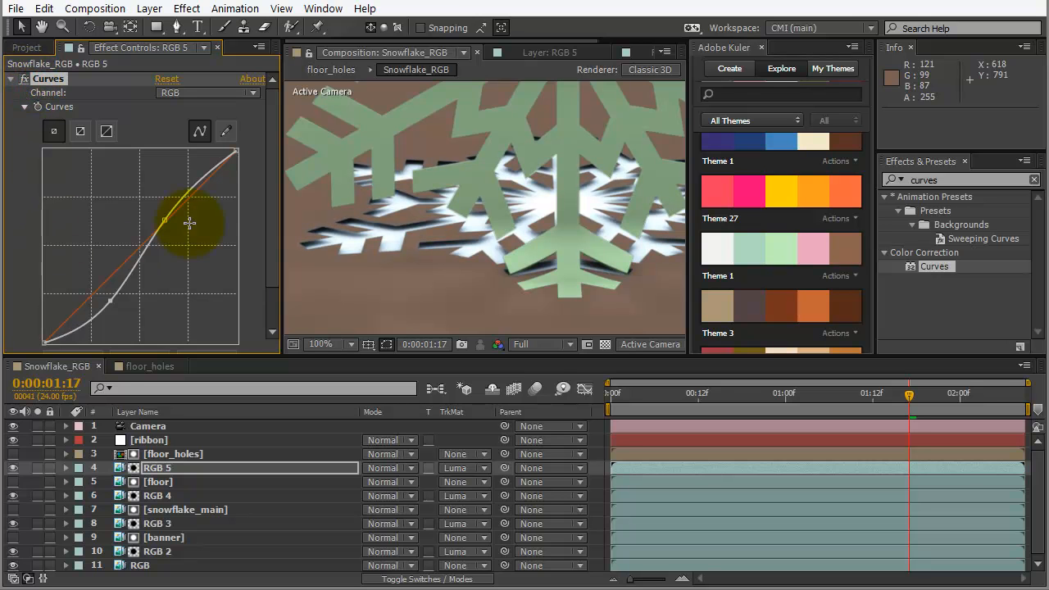
pyautogui.moveTo(109, 303); pyautogui.dragTo(104, 299)
# - Apply Tritone to RGB 5 after Curves and sample its Midtones from the pale teal swatch of the pastel Theme 1
pyautogui.click(160, 469)
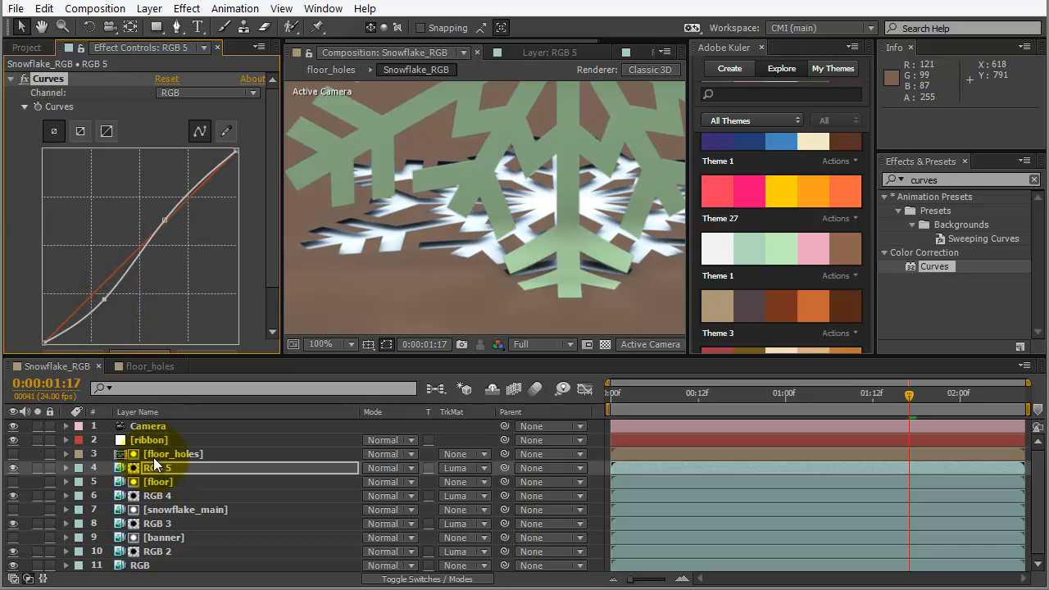
pyautogui.click(959, 179)
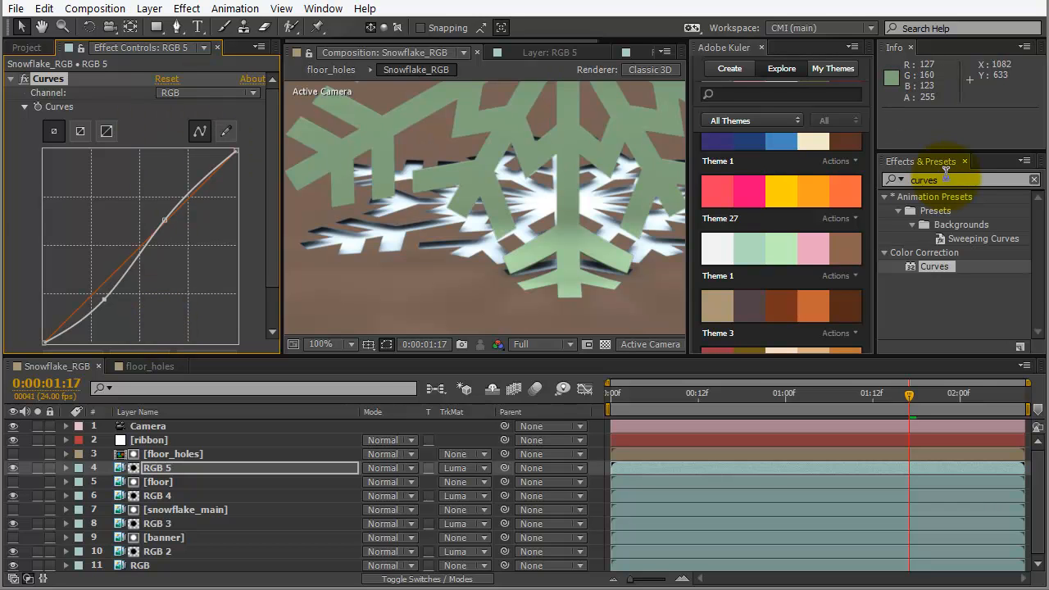
pyautogui.write('trito')
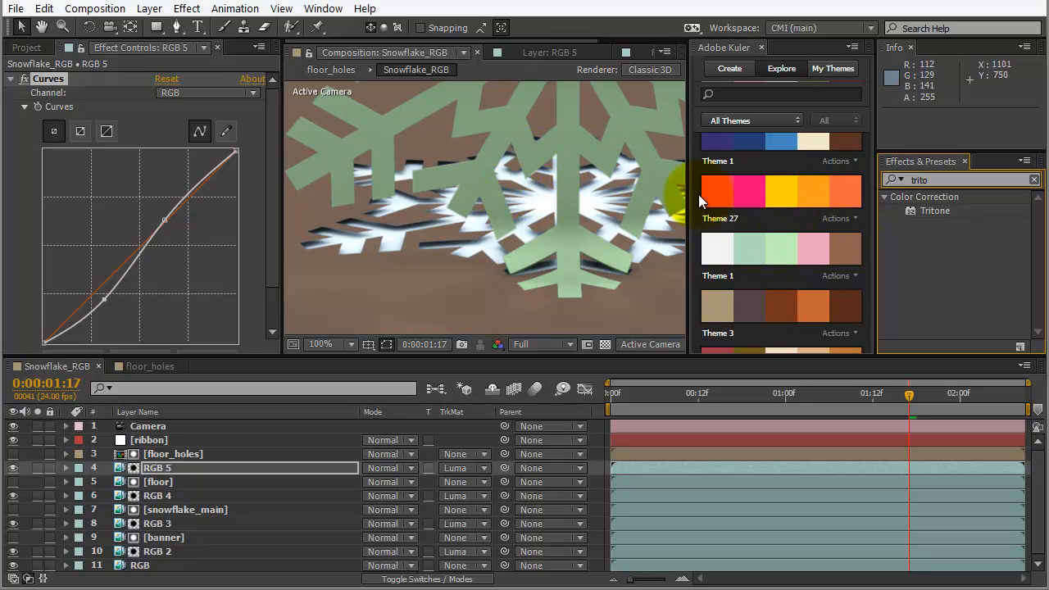
pyautogui.moveTo(912, 211); pyautogui.dragTo(559, 231)
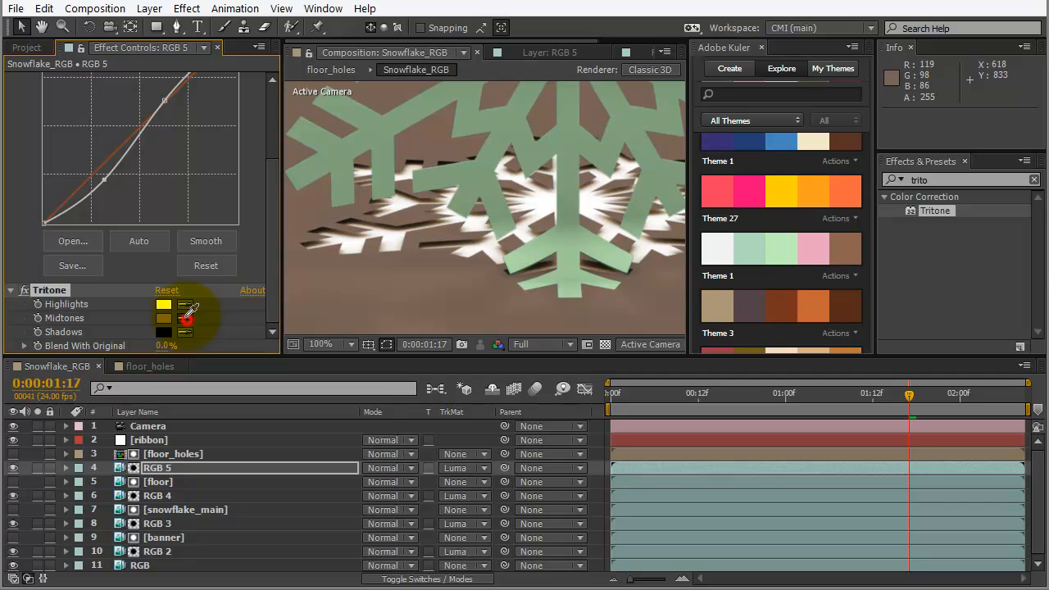
pyautogui.click(185, 318)
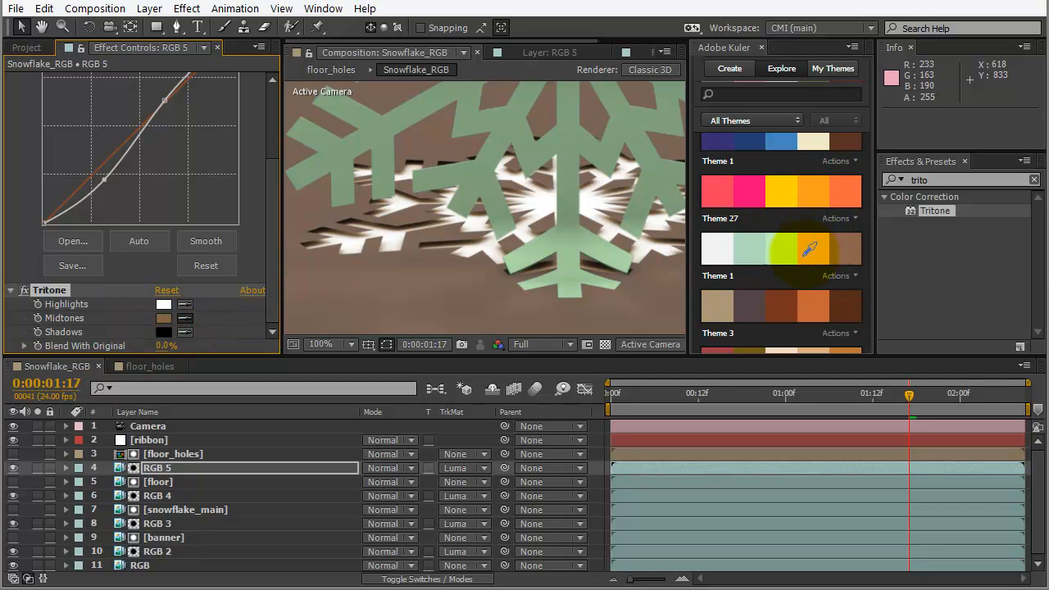
pyautogui.click(754, 255)
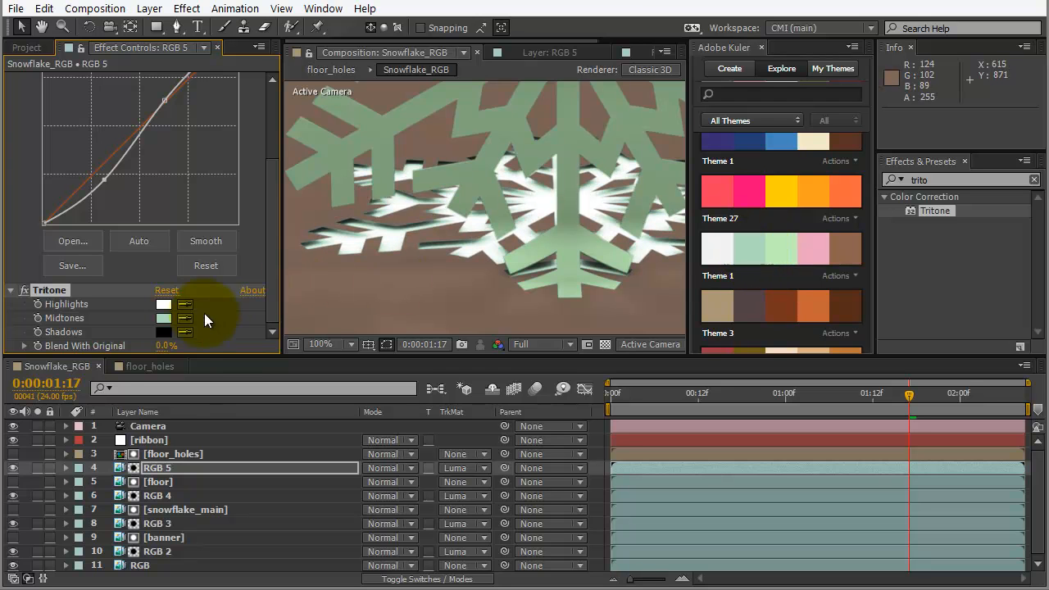
pyautogui.click(185, 333)
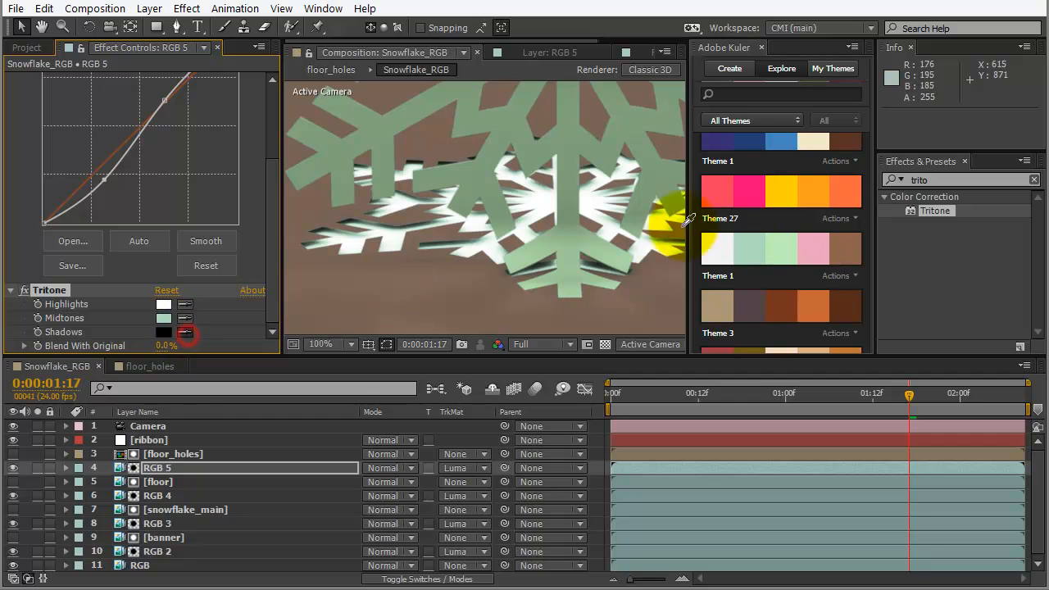
pyautogui.click(753, 249)
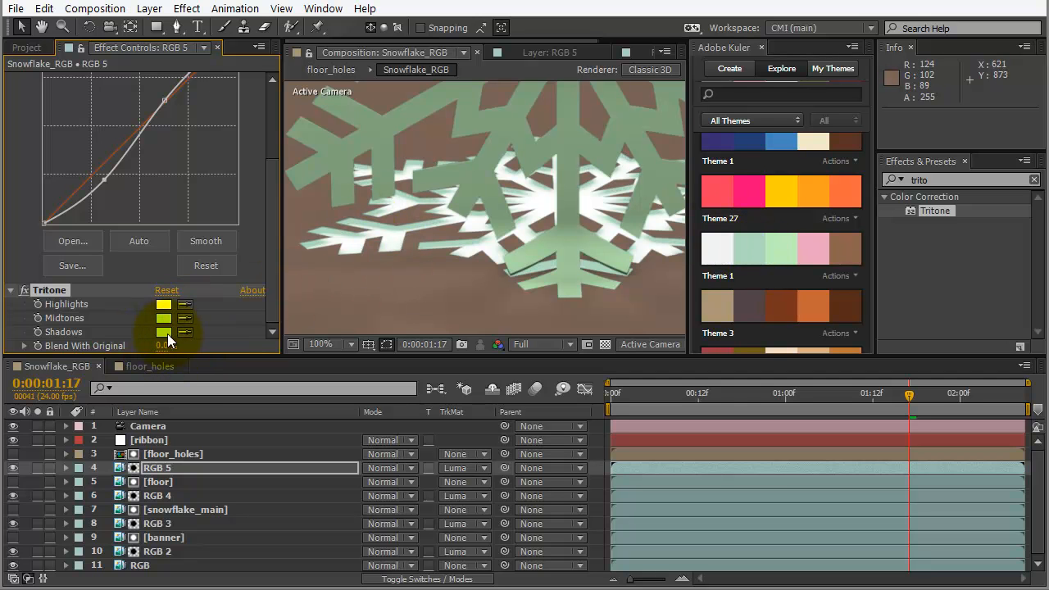
pyautogui.hotkey('ctrl', 'z')
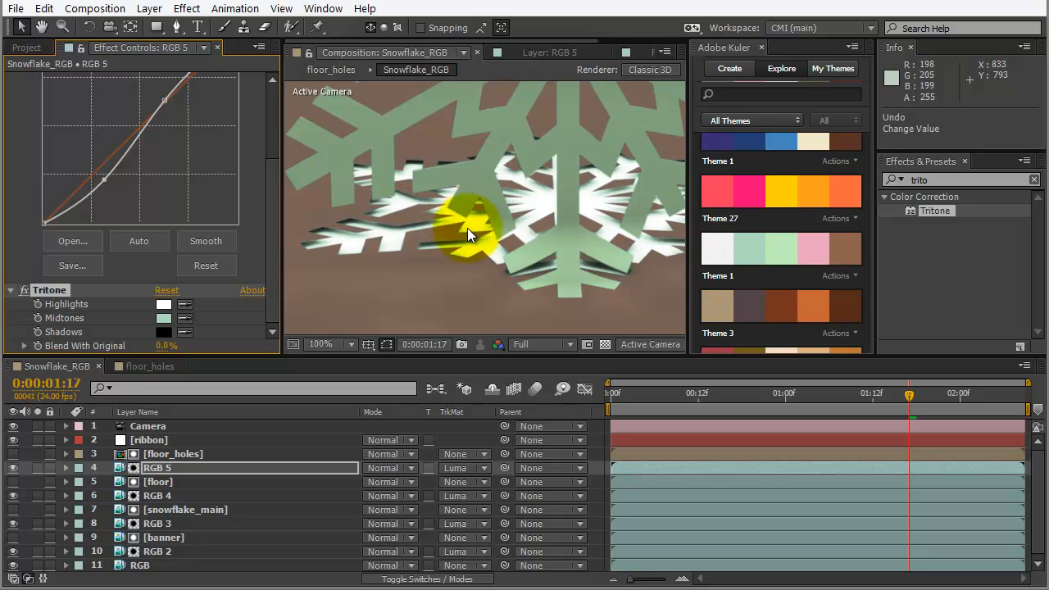
# - Sample both the Midtones and Highlights of RGB 5's Tritone from the near-white swatch of the pastel Theme 1
pyautogui.click(185, 304)
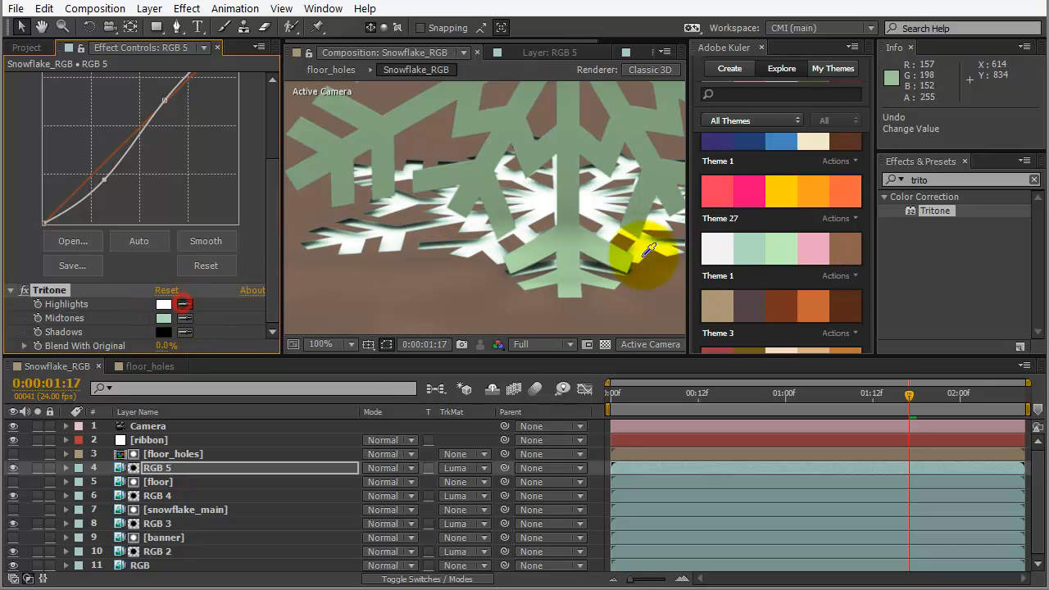
pyautogui.click(744, 251)
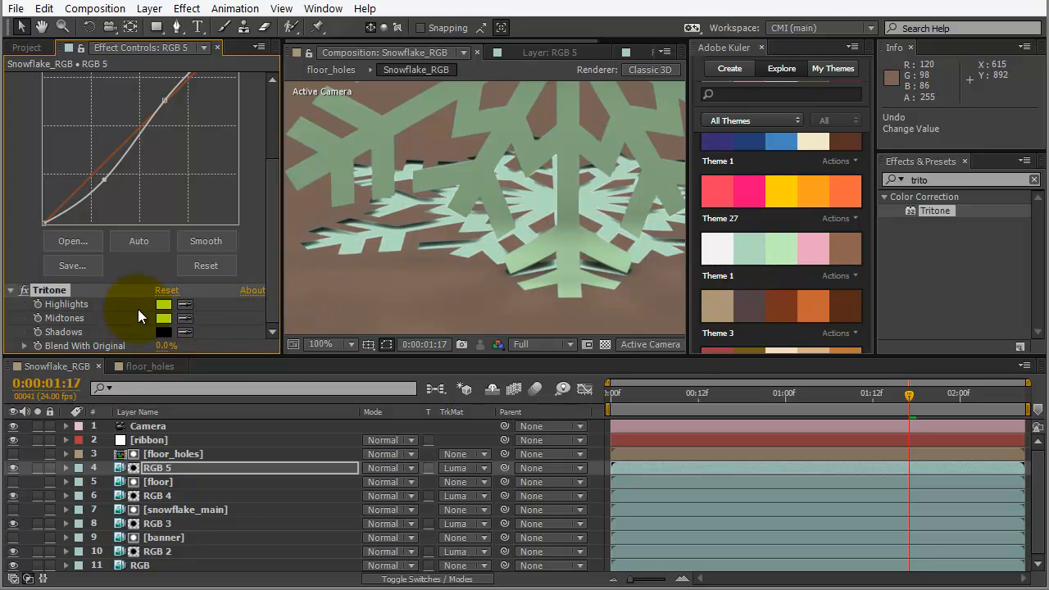
pyautogui.click(185, 319)
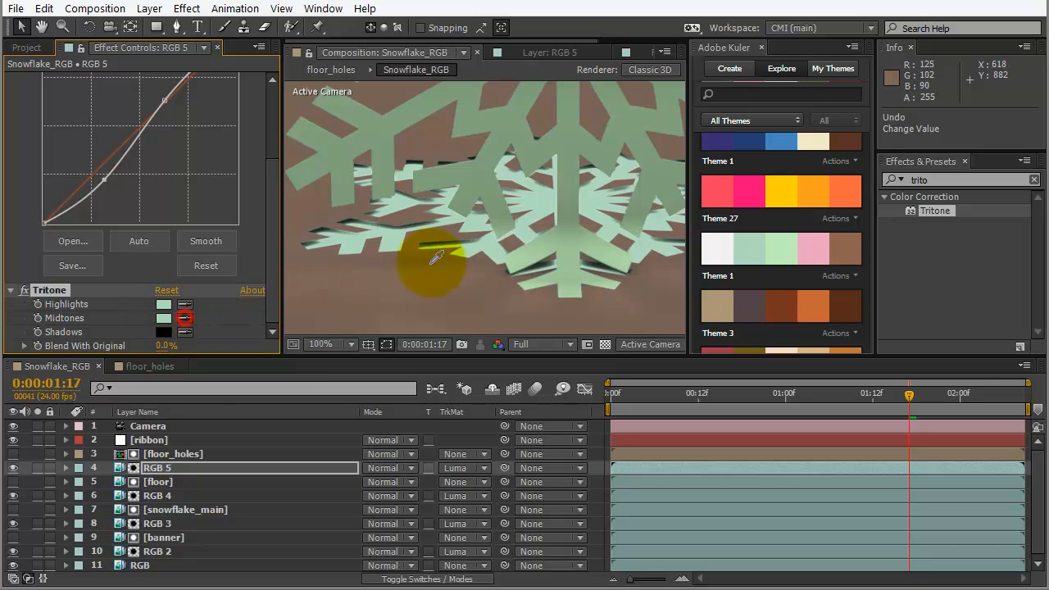
pyautogui.click(715, 243)
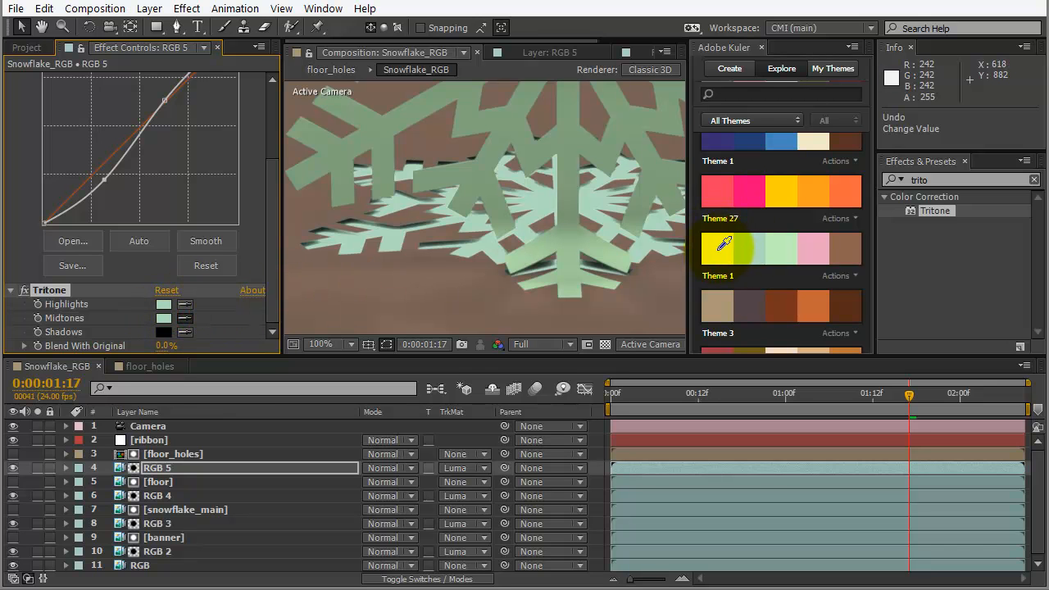
pyautogui.click(723, 243)
pyautogui.click(185, 305)
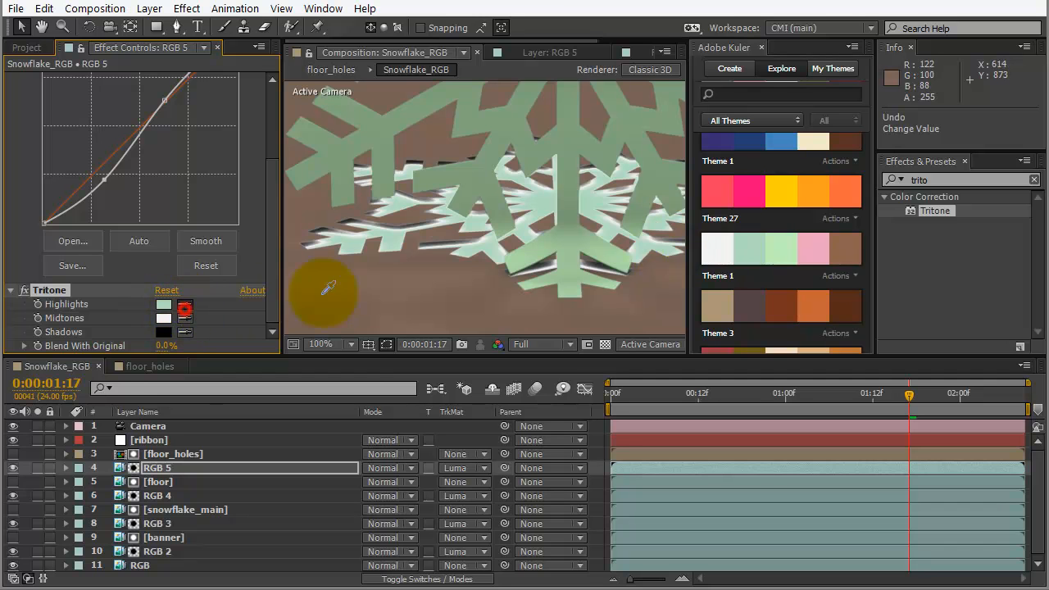
pyautogui.click(717, 250)
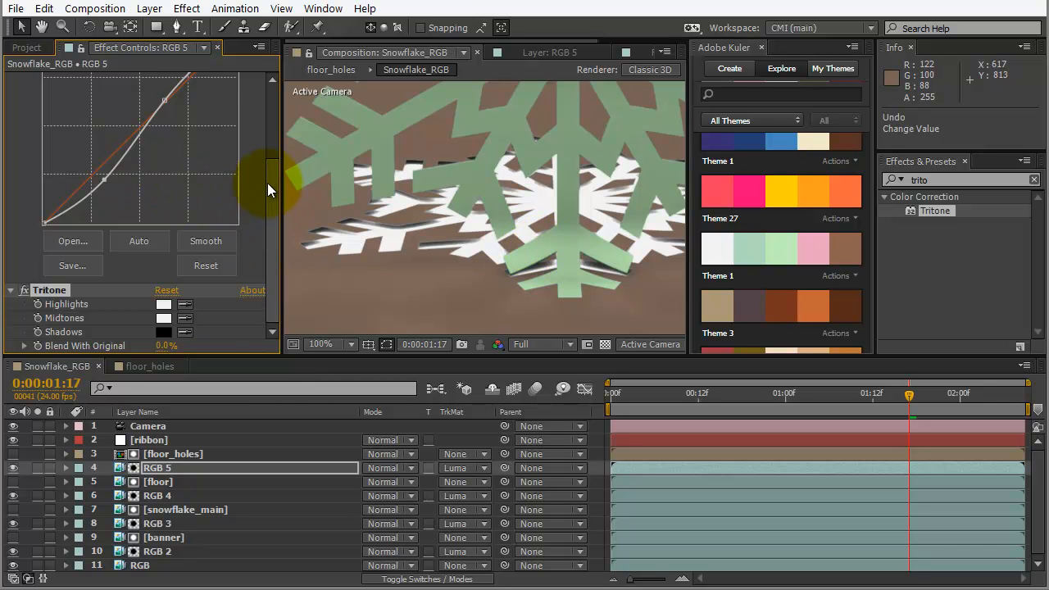
# - Compare the floor snowflake holes with RGB 5's Curves effect off and on, and view the whole frame at 25%
pyautogui.scroll(3, 271, 191)
pyautogui.click(25, 80)
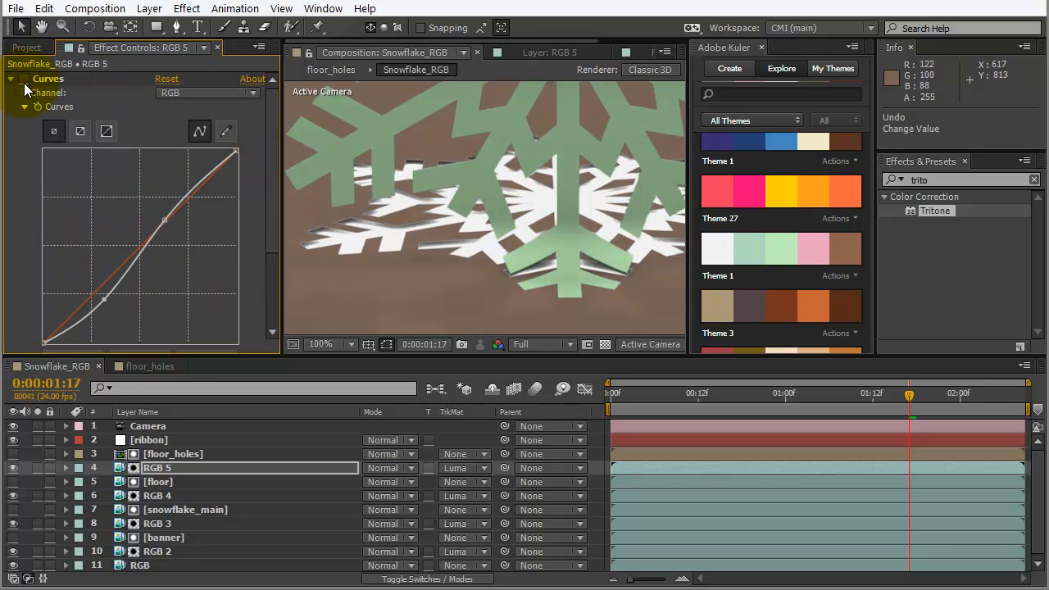
pyautogui.click(25, 80)
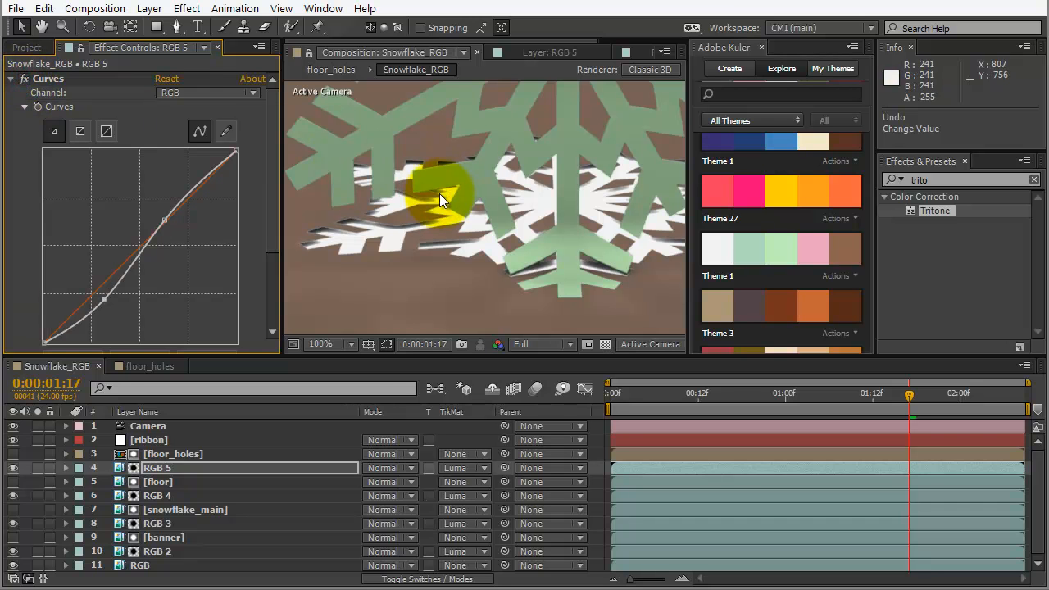
pyautogui.scroll(-4, 439, 217)
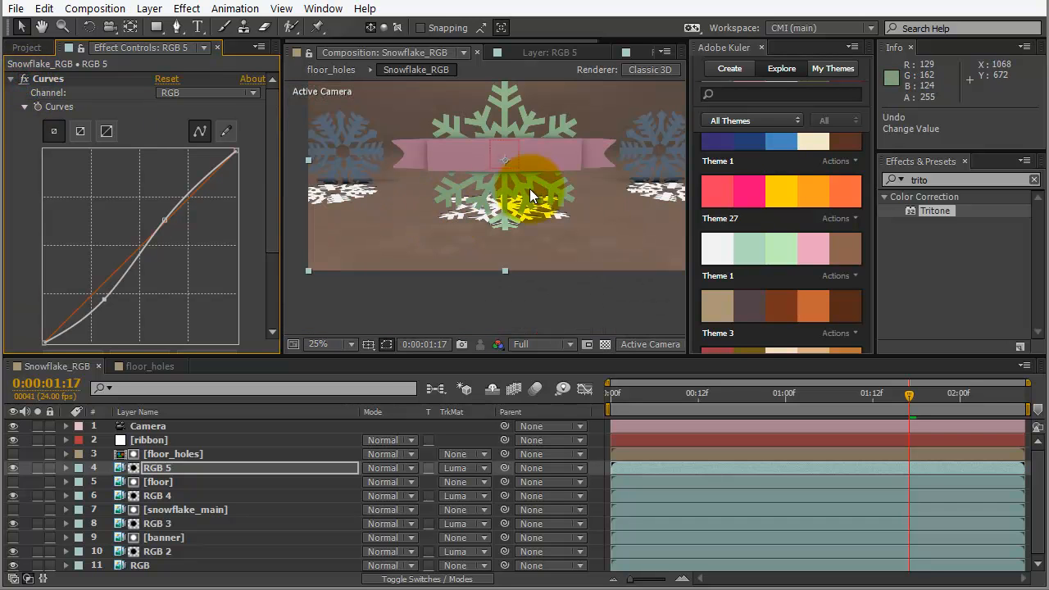
# - Preview the coloured animation, reduce the preview resolution to Quarter and return to 0:00:00:00
pyautogui.press('space')
pyautogui.moveTo(592, 165); pyautogui.dragTo(574, 209)
pyautogui.moveTo(882, 396); pyautogui.dragTo(630, 395)
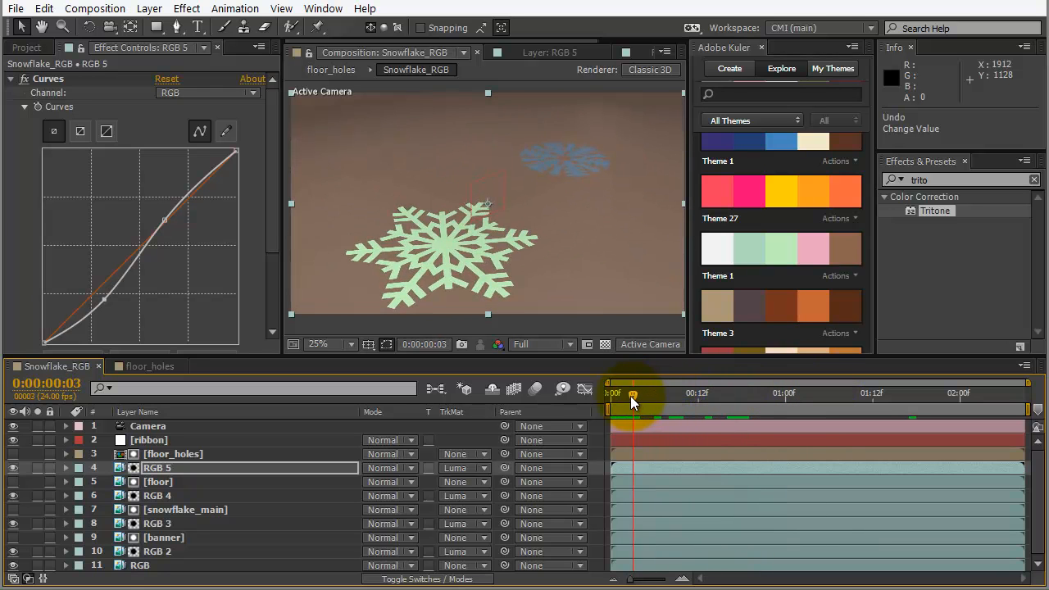
pyautogui.click(555, 345)
pyautogui.click(554, 443)
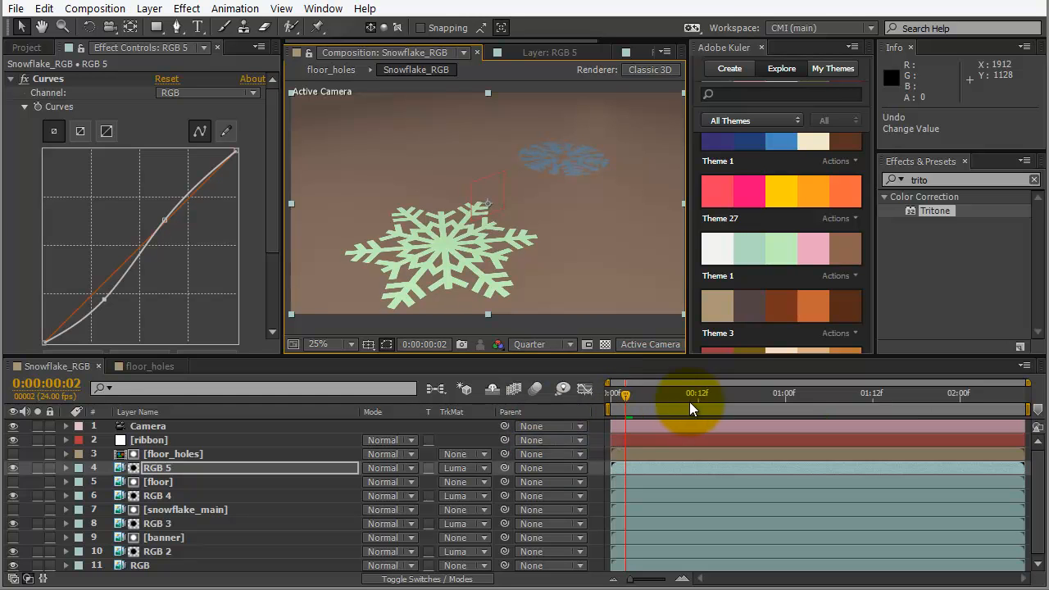
pyautogui.moveTo(629, 399)
pyautogui.mouseDown()
pyautogui.moveTo(677, 402)
pyautogui.moveTo(791, 375)
pyautogui.moveTo(645, 391)
pyautogui.moveTo(612, 410)
pyautogui.mouseUp()
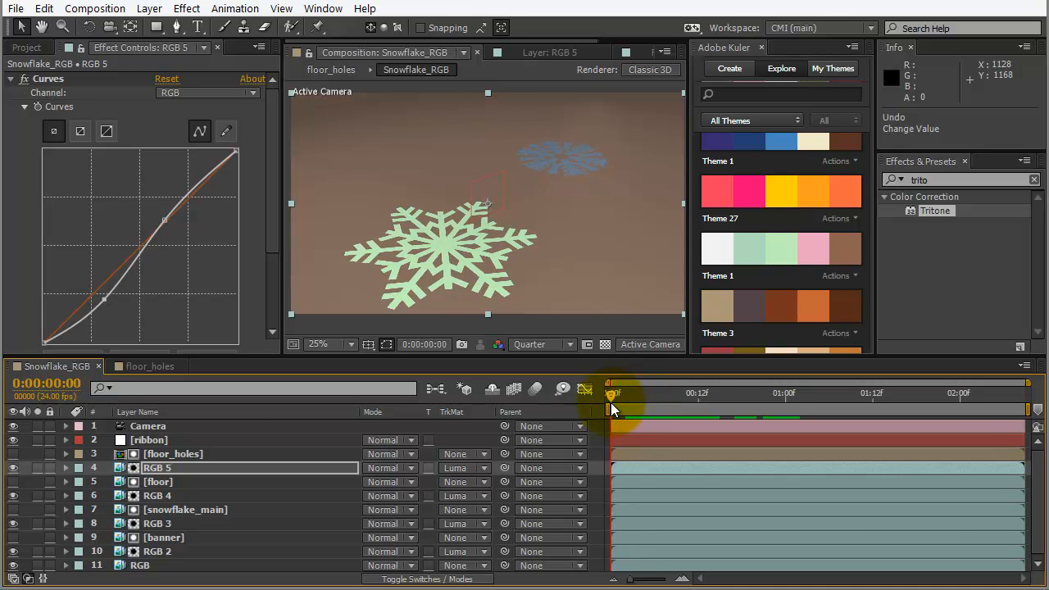
# - Try Blend With Original at 100% in RGB 3's Tritone and reset it to 0%
pyautogui.click(168, 509)
pyautogui.click(164, 523)
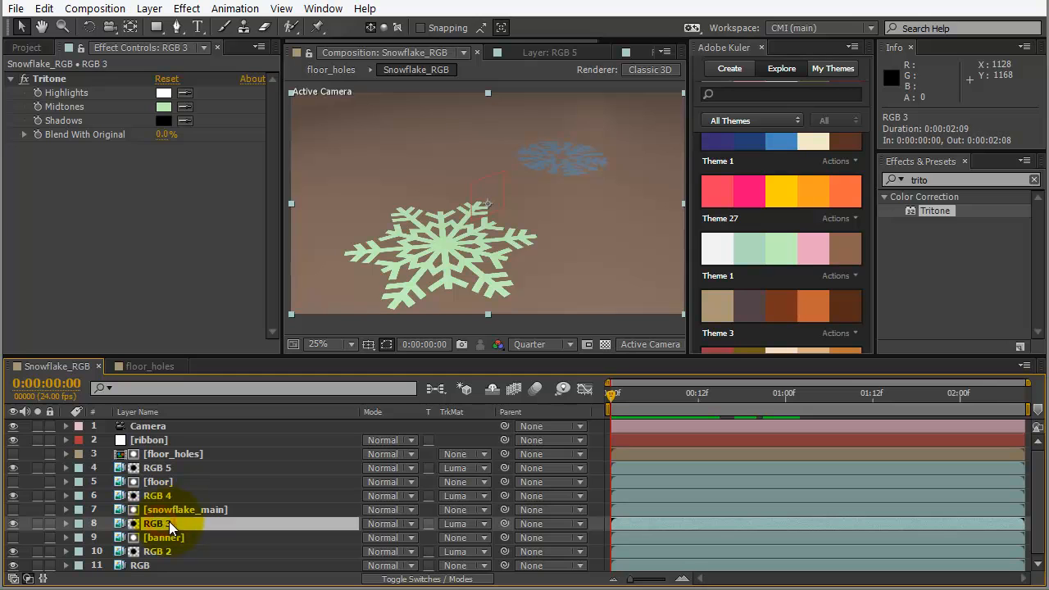
pyautogui.moveTo(164, 135); pyautogui.dragTo(248, 129)
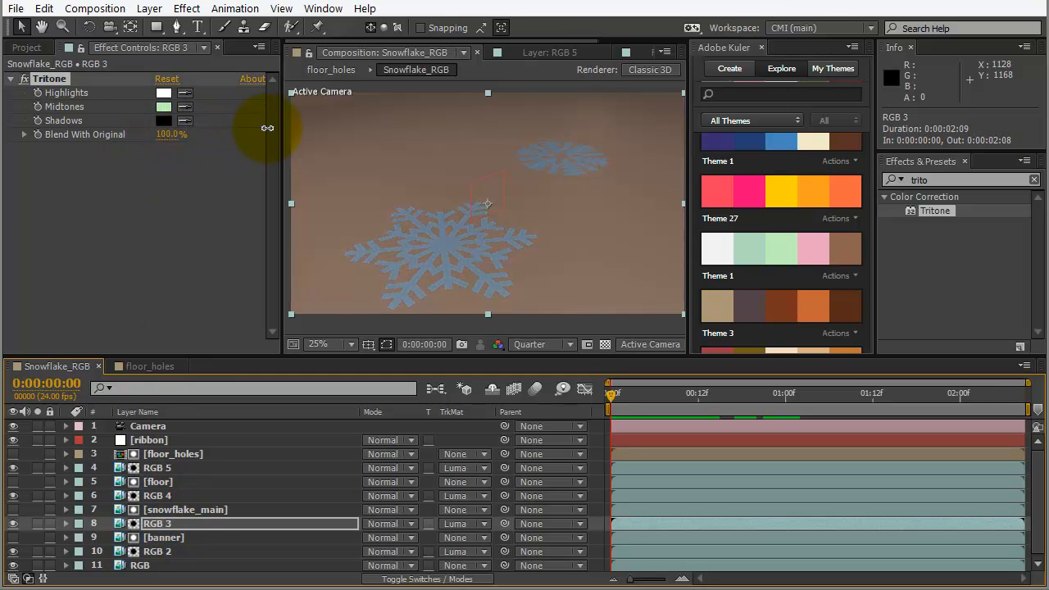
pyautogui.click(259, 109)
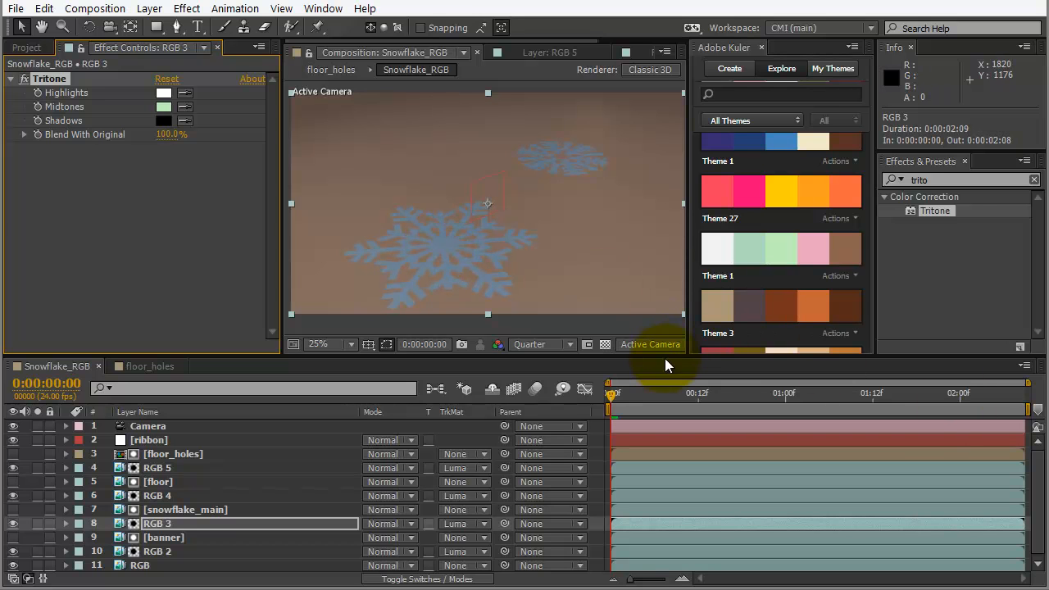
pyautogui.moveTo(666, 357); pyautogui.dragTo(666, 336)
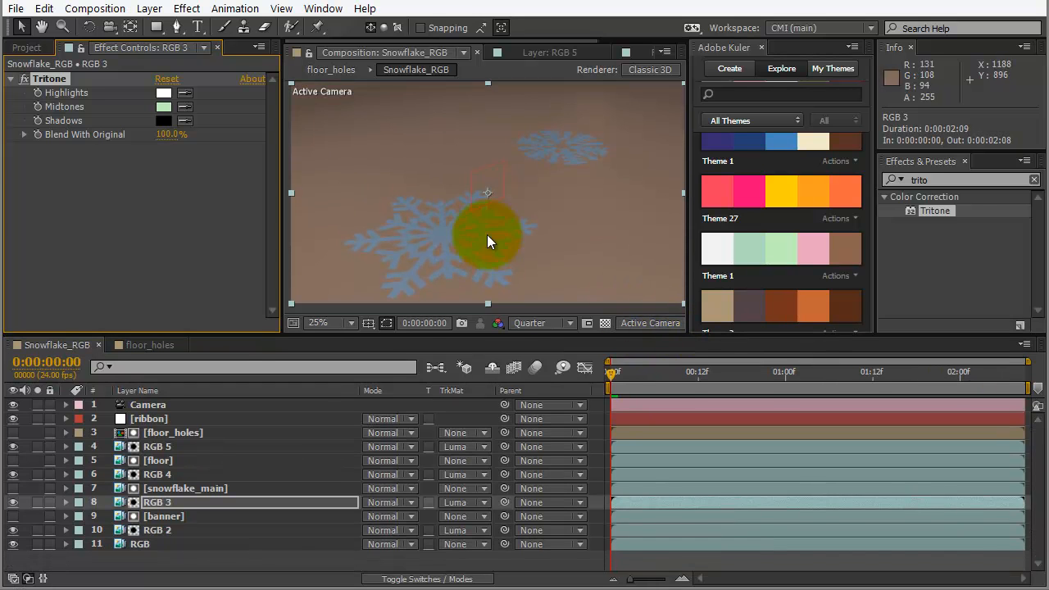
pyautogui.click(164, 136)
pyautogui.write('0')
pyautogui.press('Return')
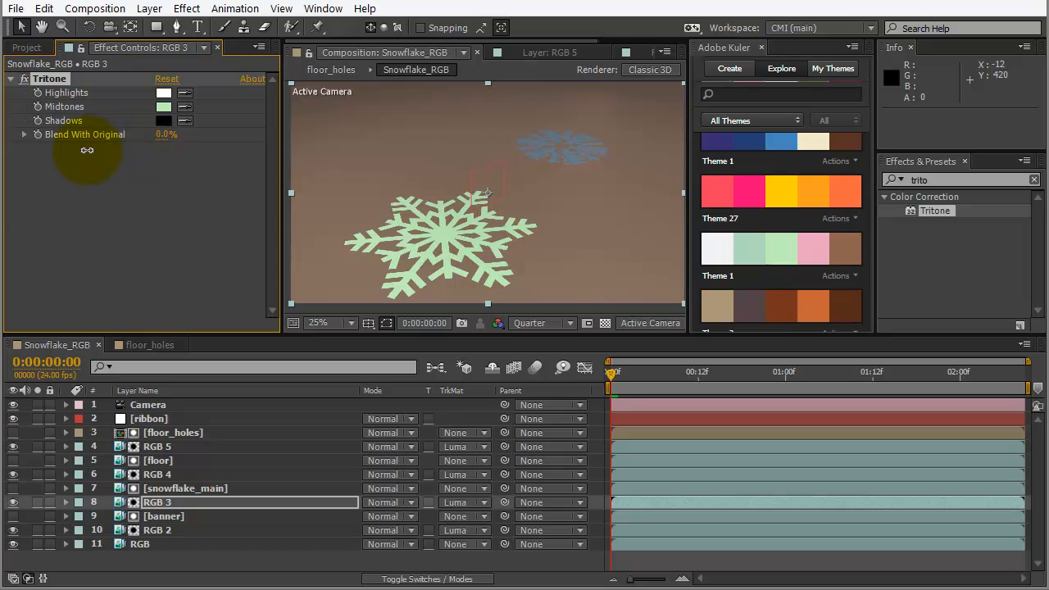
pyautogui.moveTo(81, 153); pyautogui.dragTo(61, 164)
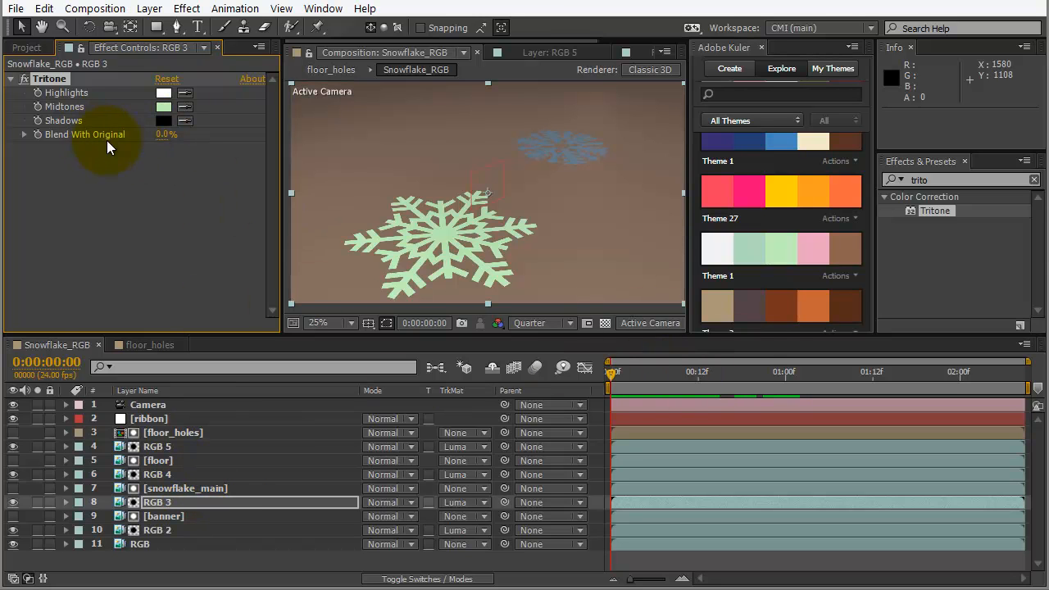
# - Keyframe RGB 3's Tritone Blend With Original from 100% at 0:00:00:06 to 0% at 0:00:01:07
pyautogui.moveTo(631, 379); pyautogui.dragTo(655, 382)
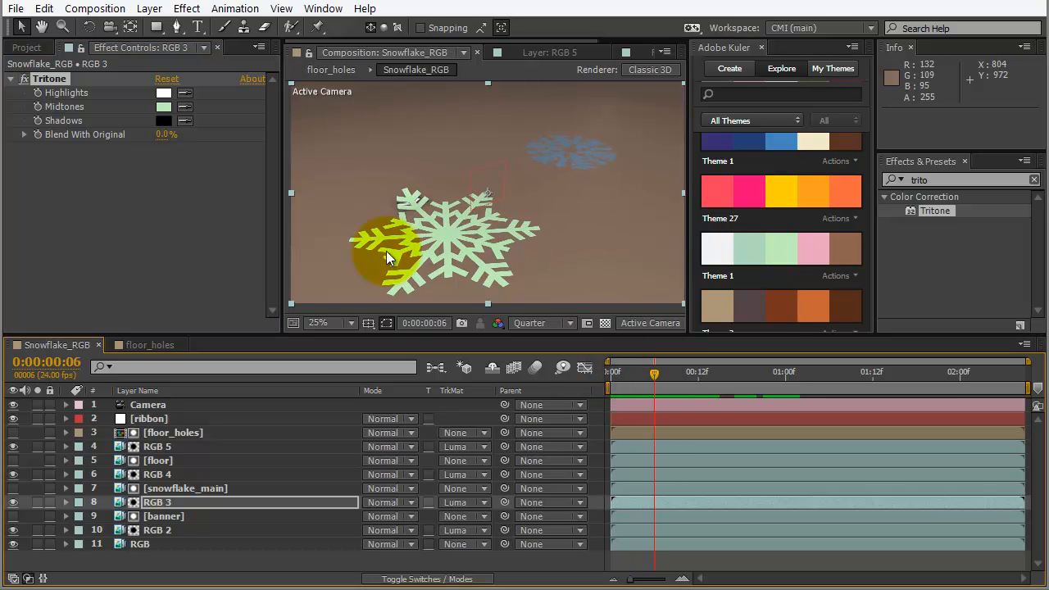
pyautogui.click(169, 138)
pyautogui.moveTo(203, 144); pyautogui.dragTo(236, 123)
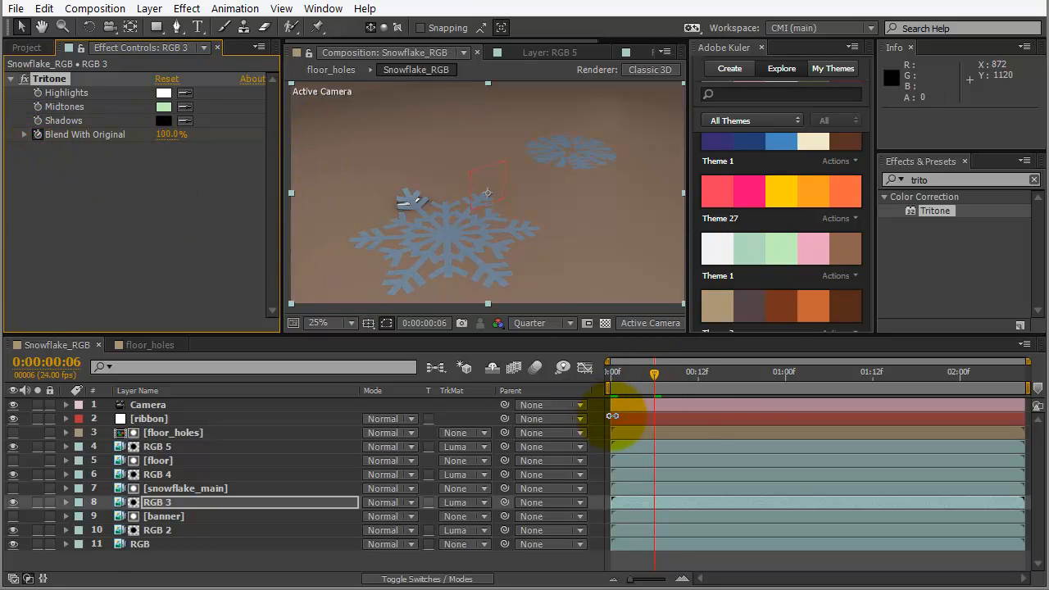
pyautogui.press('u')
pyautogui.moveTo(765, 376); pyautogui.dragTo(837, 382)
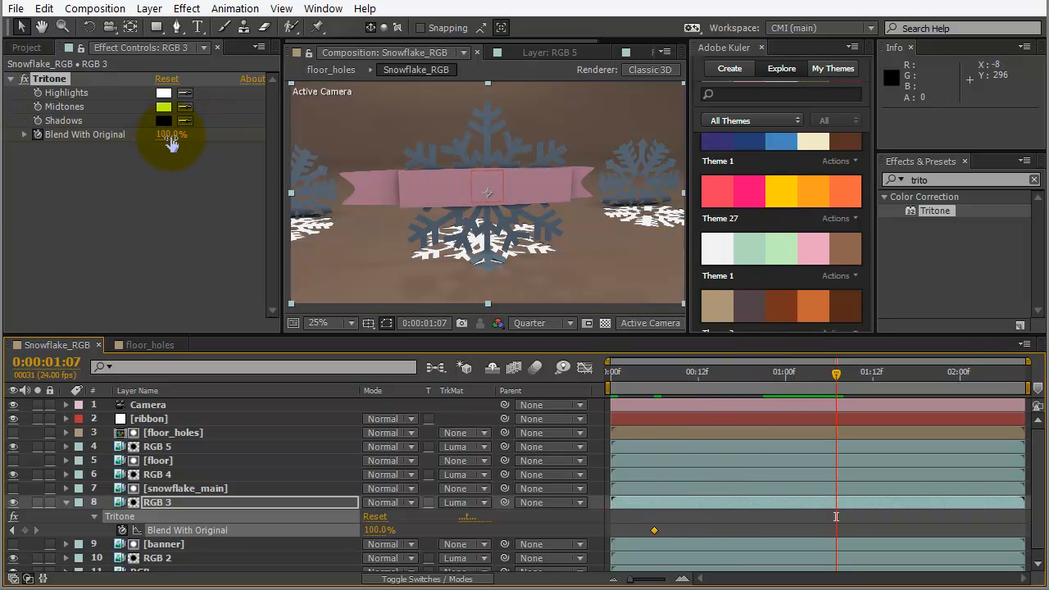
pyautogui.moveTo(170, 141); pyautogui.dragTo(87, 157)
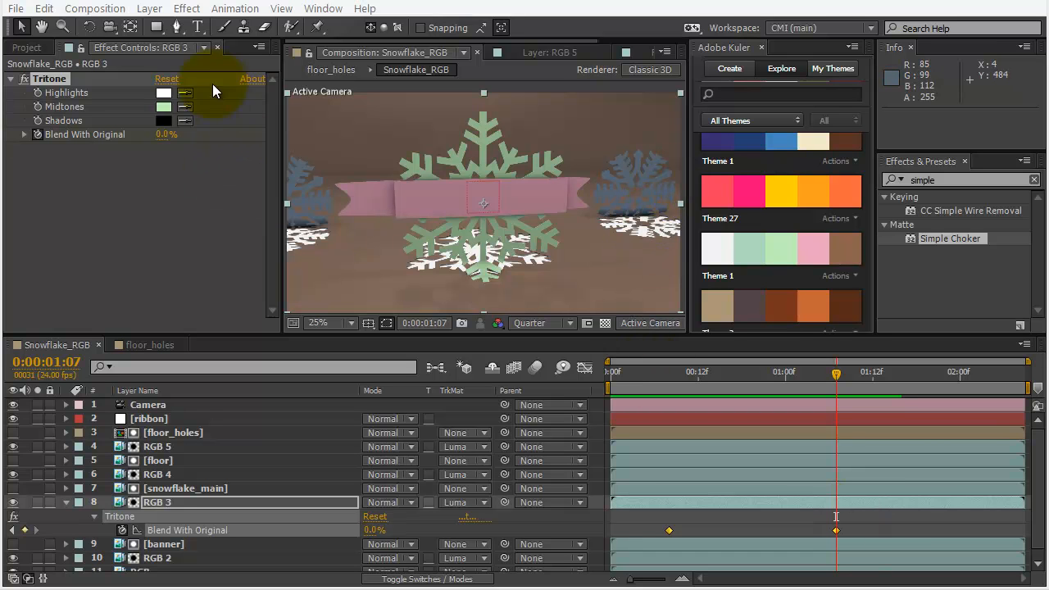
# - Apply Easy Ease to both Blend With Original keyframes of RGB 3
pyautogui.click(234, 9)
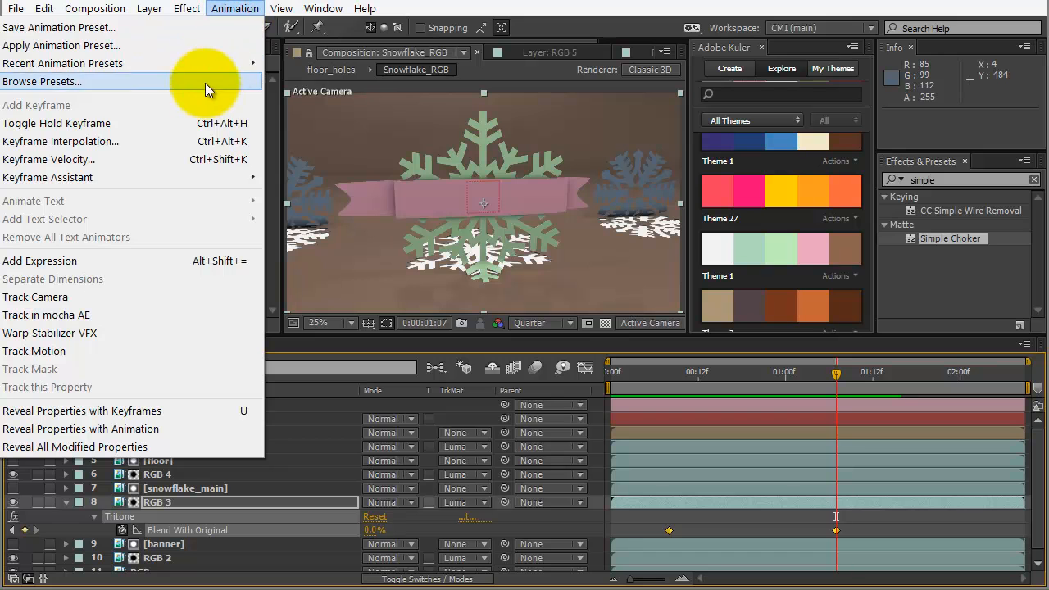
pyautogui.moveTo(228, 178)
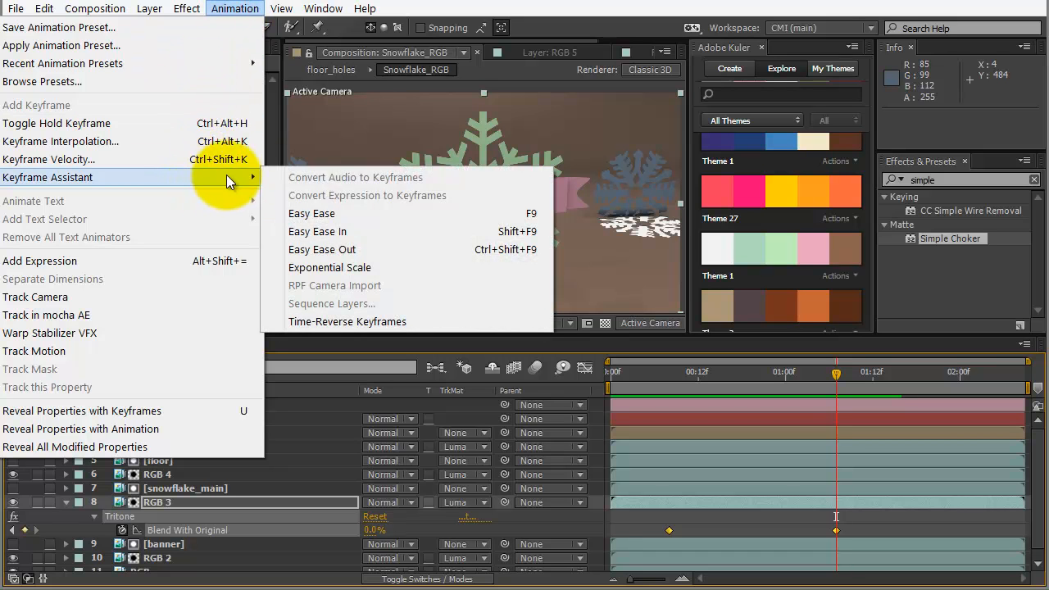
pyautogui.click(315, 213)
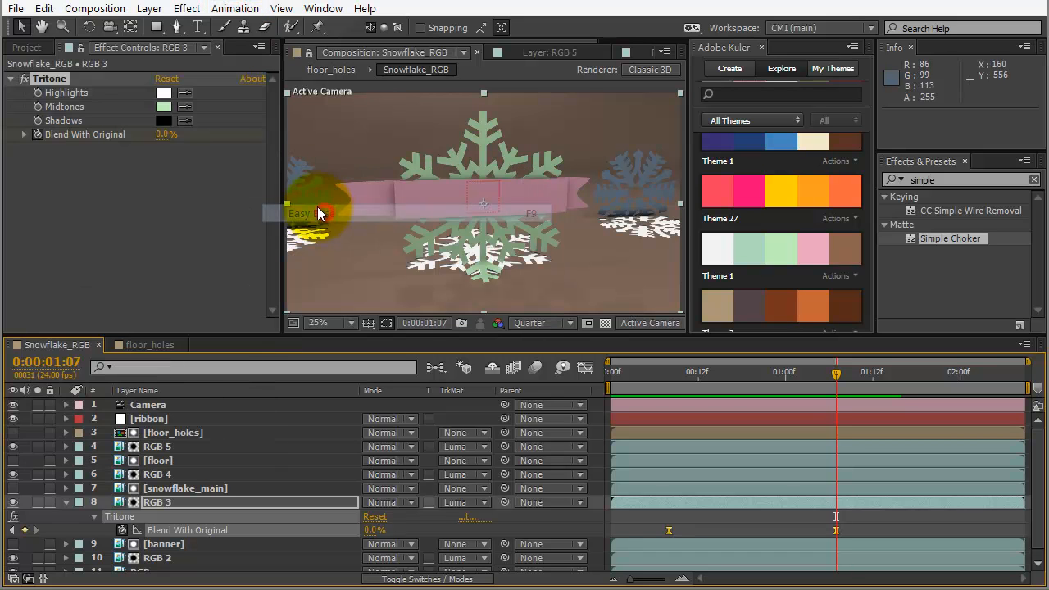
# - Lengthen the easing handles of both Blend With Original keyframes in the graph to make a steeper S-curve
pyautogui.click(582, 369)
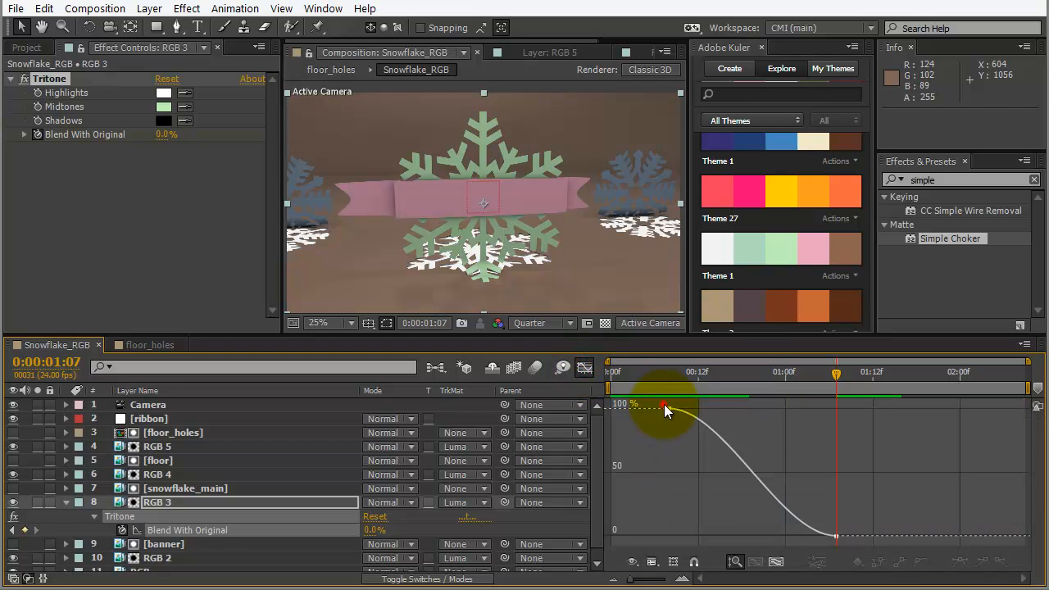
pyautogui.click(666, 407)
pyautogui.moveTo(721, 414); pyautogui.dragTo(744, 410)
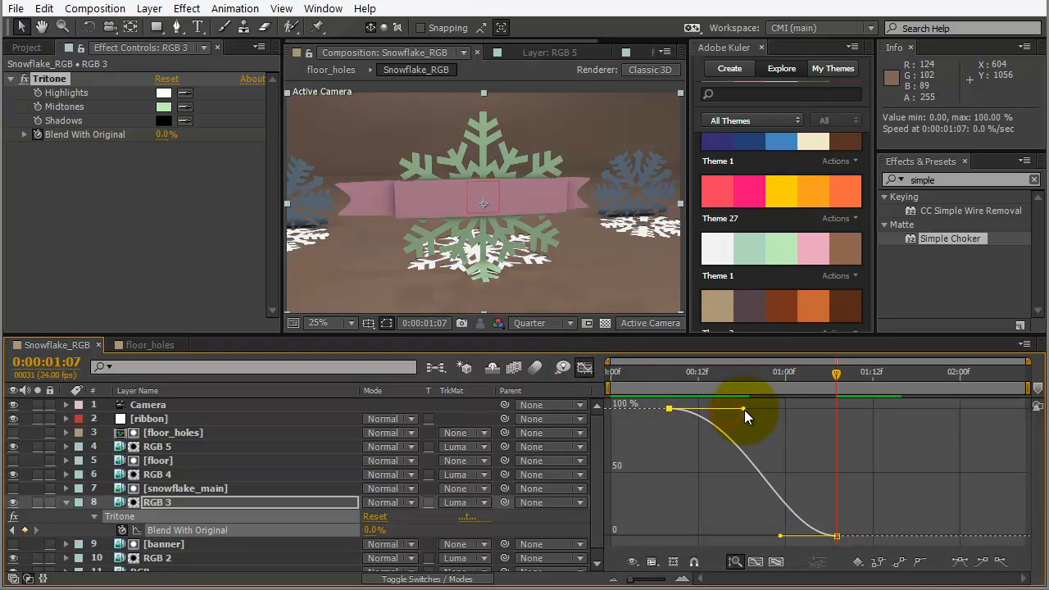
pyautogui.click(835, 536)
pyautogui.moveTo(782, 537); pyautogui.dragTo(763, 536)
# - Preview the main snowflake's colour fade and return to 0:00:00:00
pyautogui.click(671, 373)
pyautogui.moveTo(673, 372); pyautogui.dragTo(633, 373)
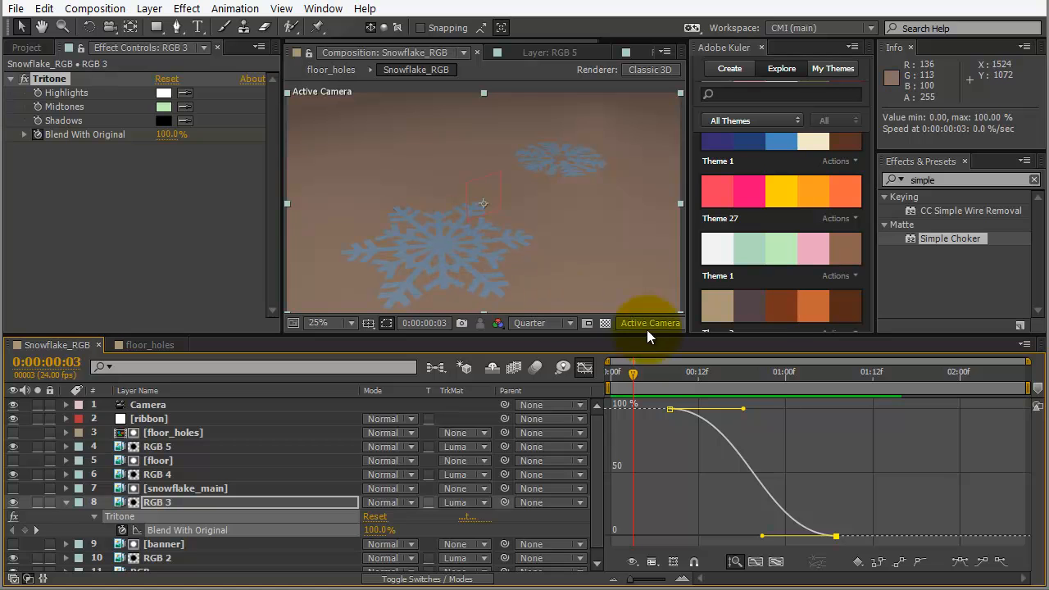
pyautogui.moveTo(633, 373)
pyautogui.mouseDown()
pyautogui.moveTo(806, 354)
pyautogui.moveTo(647, 382)
pyautogui.moveTo(746, 376)
pyautogui.moveTo(627, 387)
pyautogui.mouseUp()
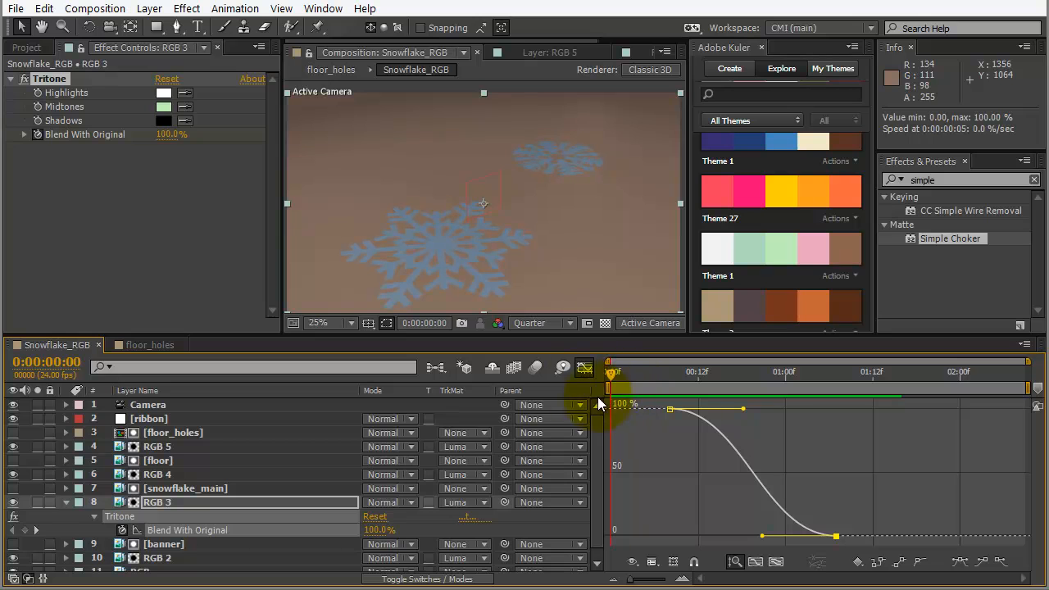
# - Duplicate the snowflake_main matte together with RGB 3 and delete the Tritone effect from the duplicated RGB layer
pyautogui.click(65, 502)
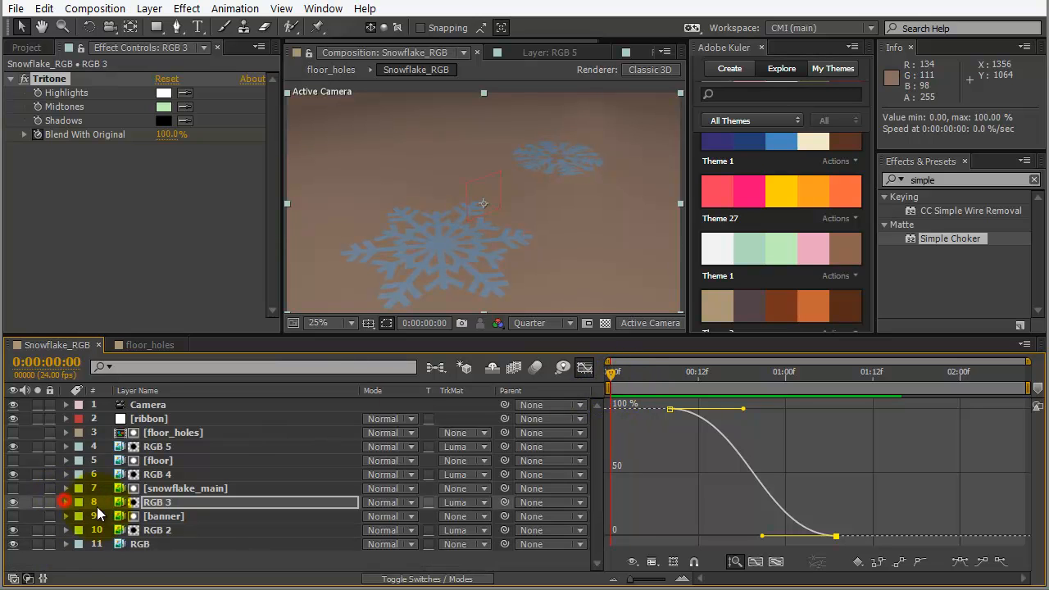
pyautogui.click(158, 488)
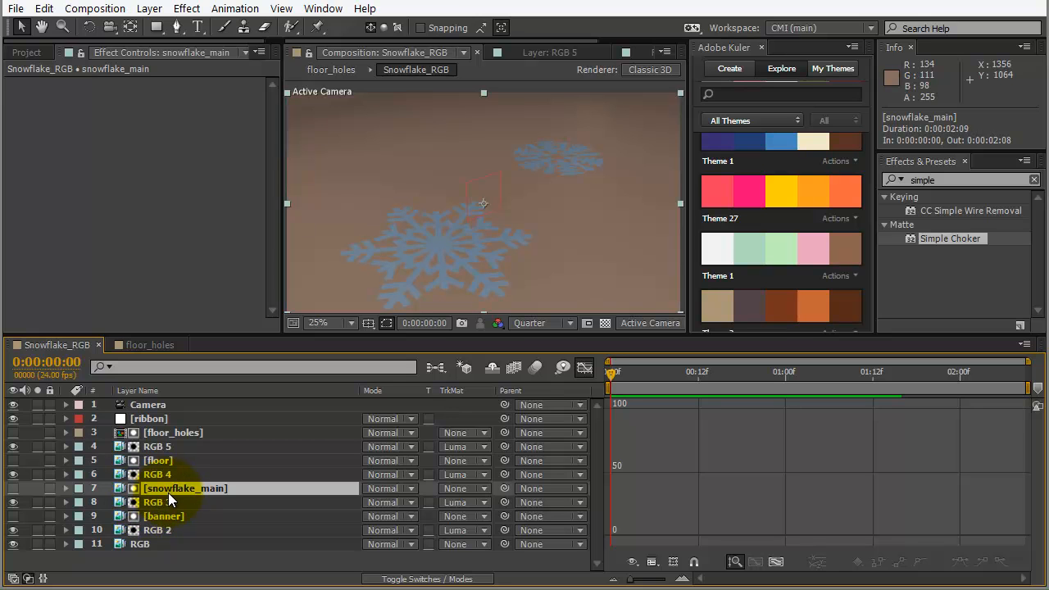
pyautogui.keyDown('shift'); pyautogui.click(161, 502); pyautogui.keyUp('shift')
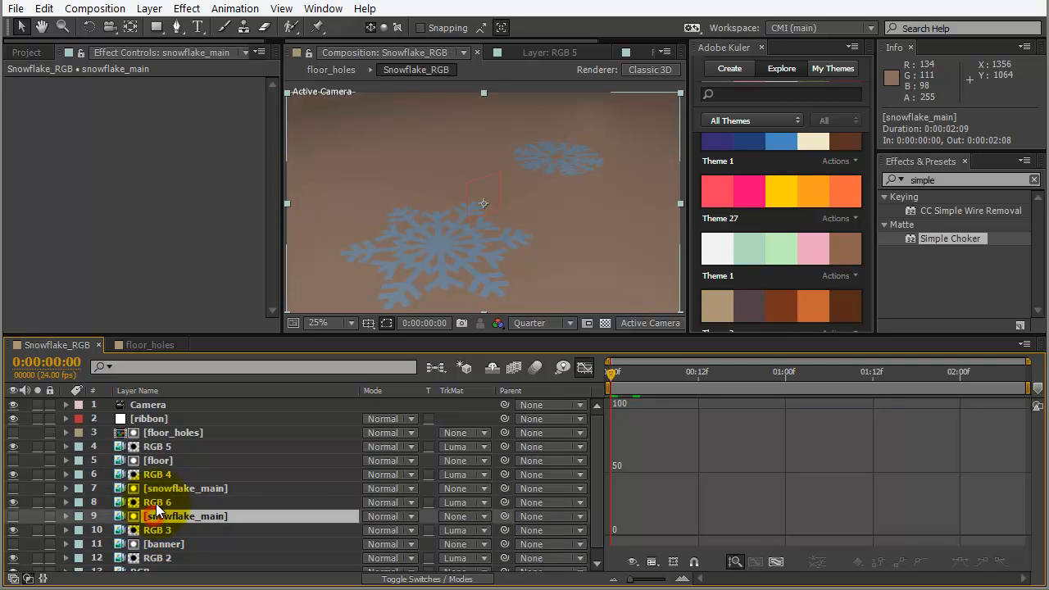
pyautogui.click(156, 502)
pyautogui.click(54, 78)
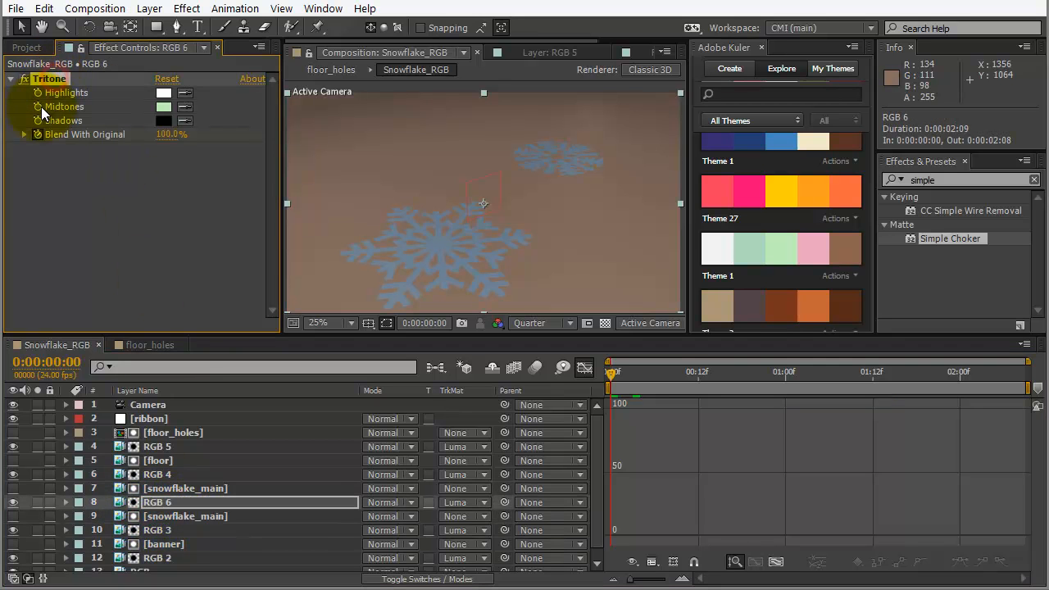
pyautogui.press('Delete')
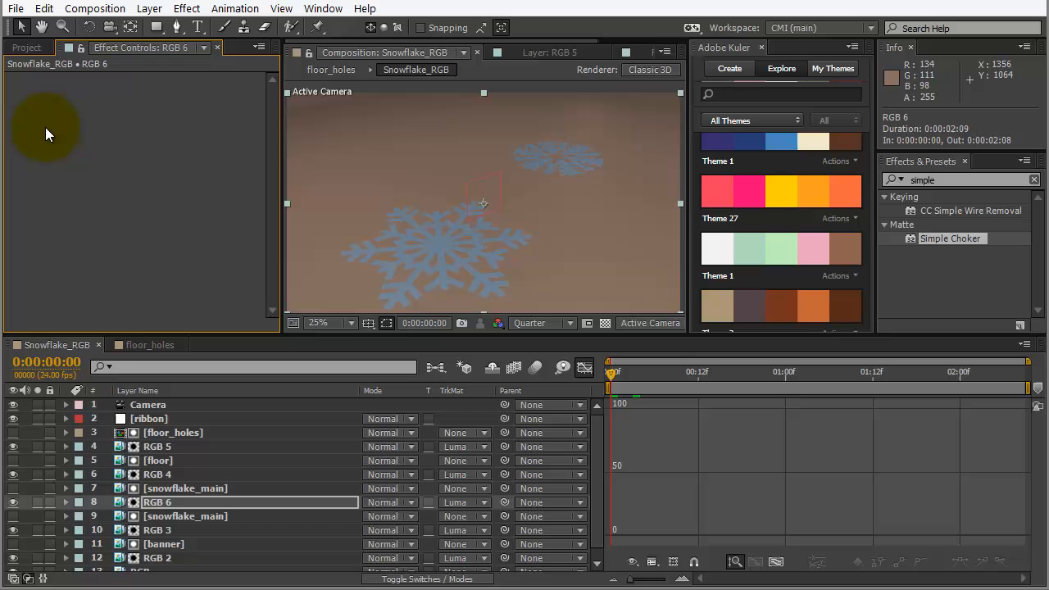
# - Copy the Tritone and Hue/Saturation effects from RGB 4 onto the duplicated RGB 6 layer
pyautogui.click(159, 476)
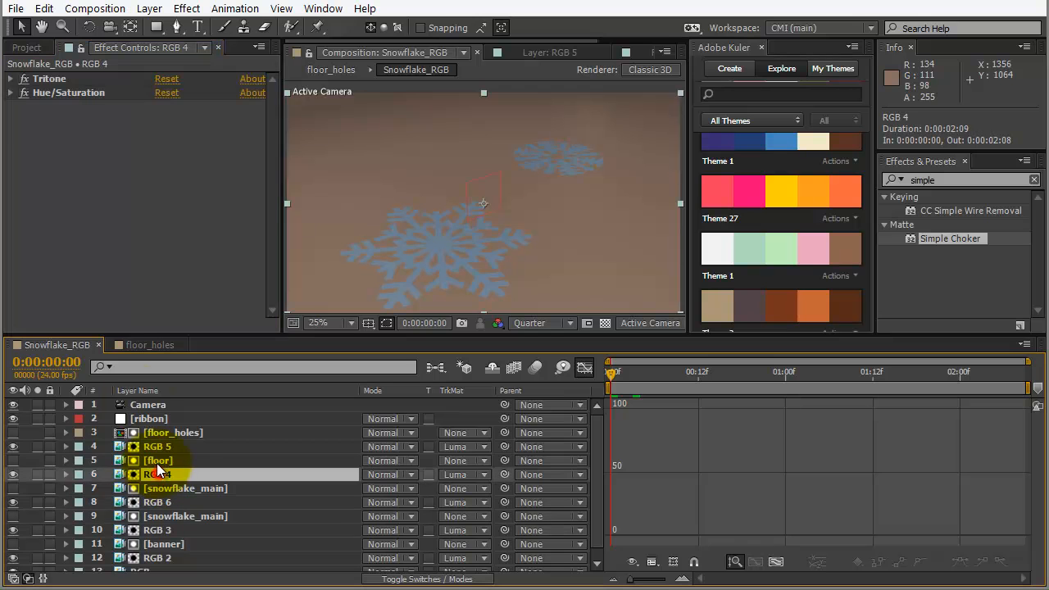
pyautogui.click(47, 77)
pyautogui.keyDown('shift'); pyautogui.click(52, 96); pyautogui.keyUp('shift')
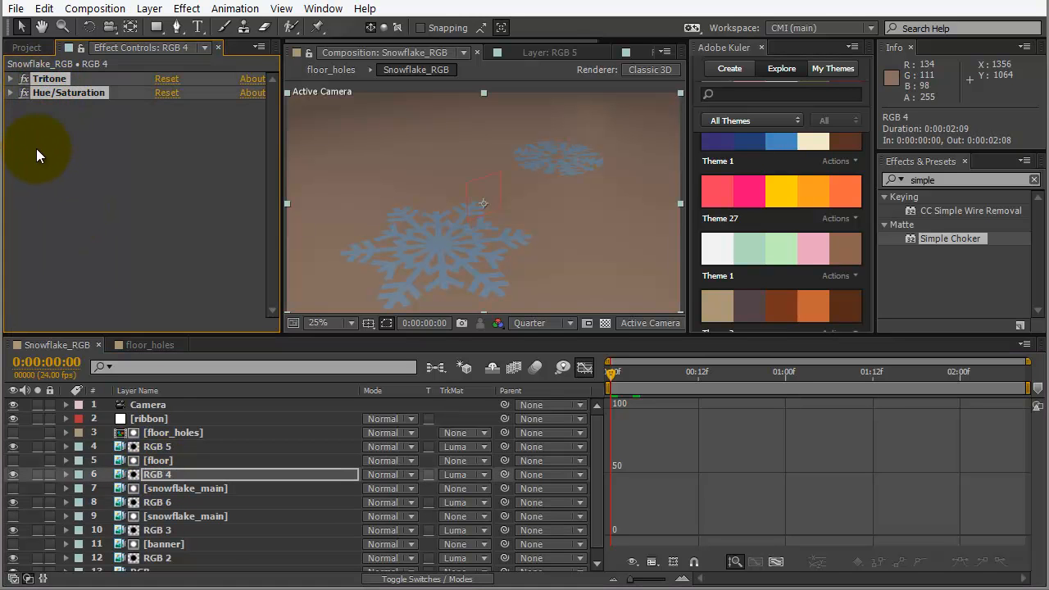
pyautogui.click(162, 487)
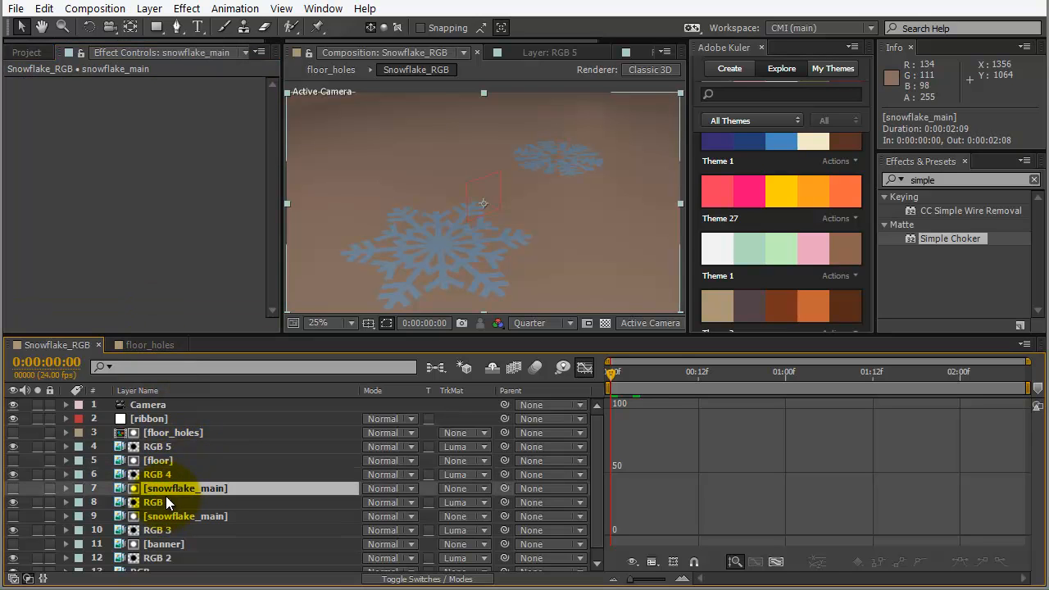
pyautogui.click(159, 501)
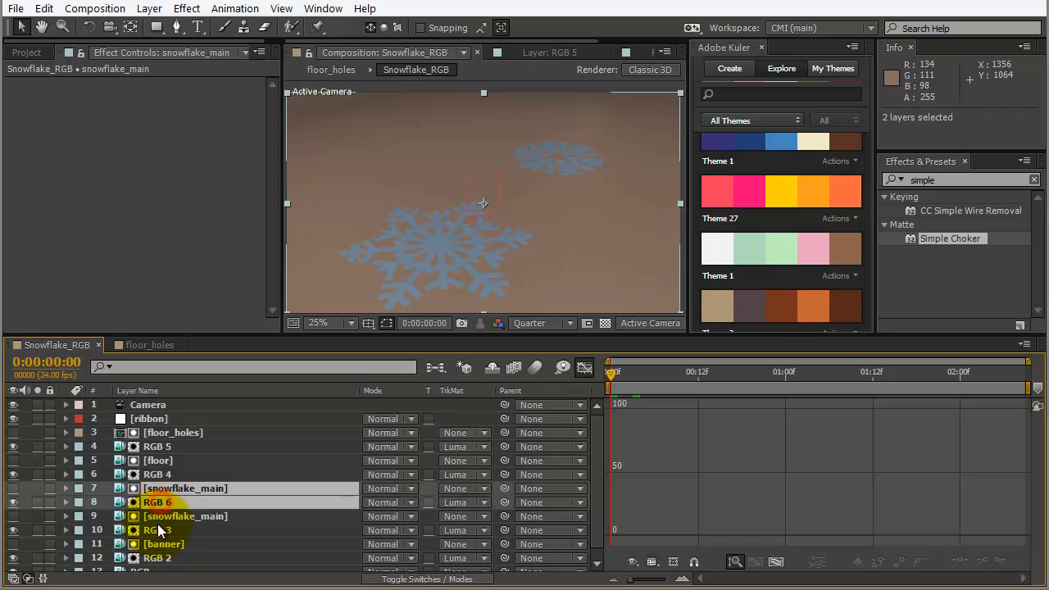
pyautogui.hotkey('ctrl', 'v')
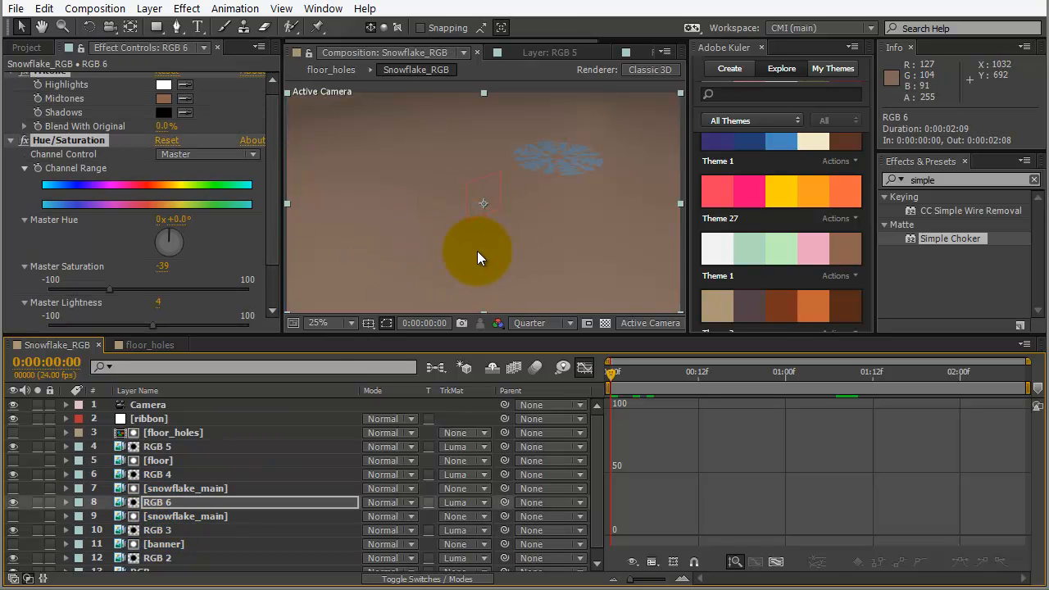
# - Set the preview resolution to Full and inspect the main snowflake's edges up close
pyautogui.scroll(1, 487, 263)
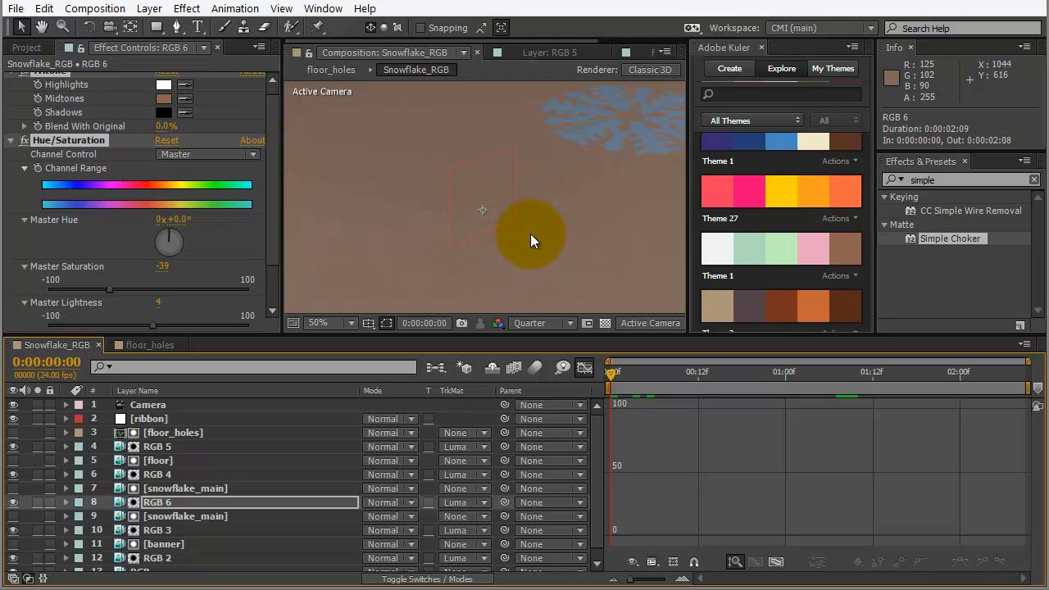
pyautogui.click(540, 322)
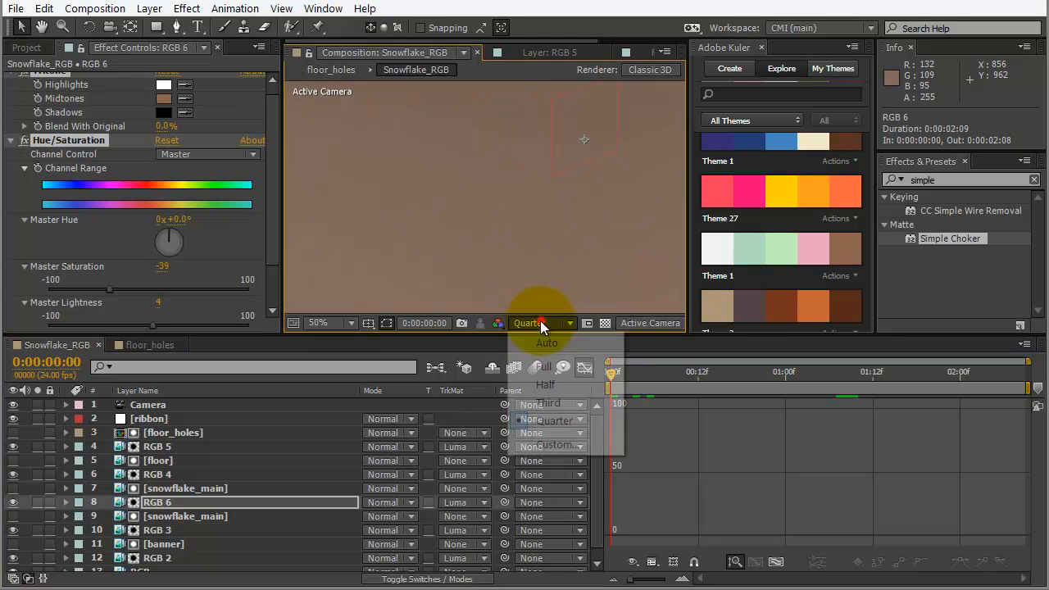
pyautogui.click(537, 367)
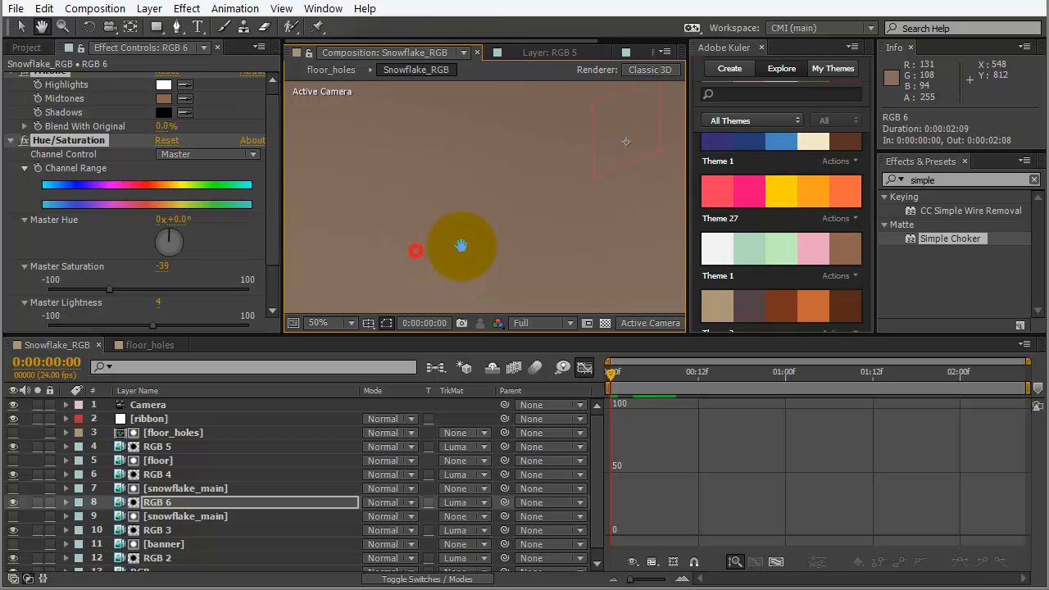
pyautogui.scroll(1, 476, 275)
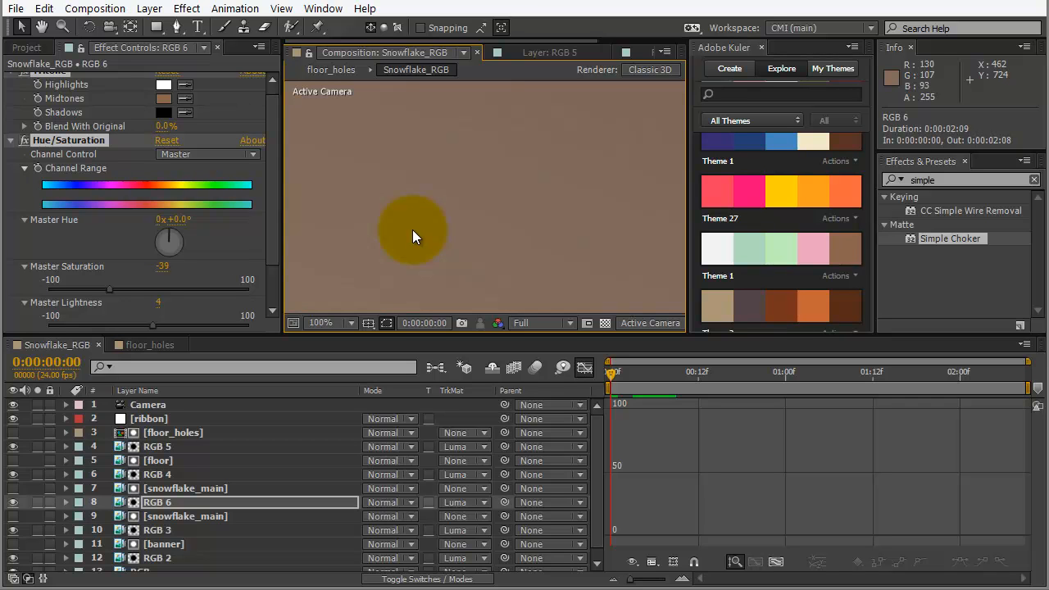
# - Compare the main snowflake area with RGB 6 hidden and shown, leaving the layer visible
pyautogui.click(171, 487)
pyautogui.keyDown('ctrl'); pyautogui.click(166, 503); pyautogui.keyUp('ctrl')
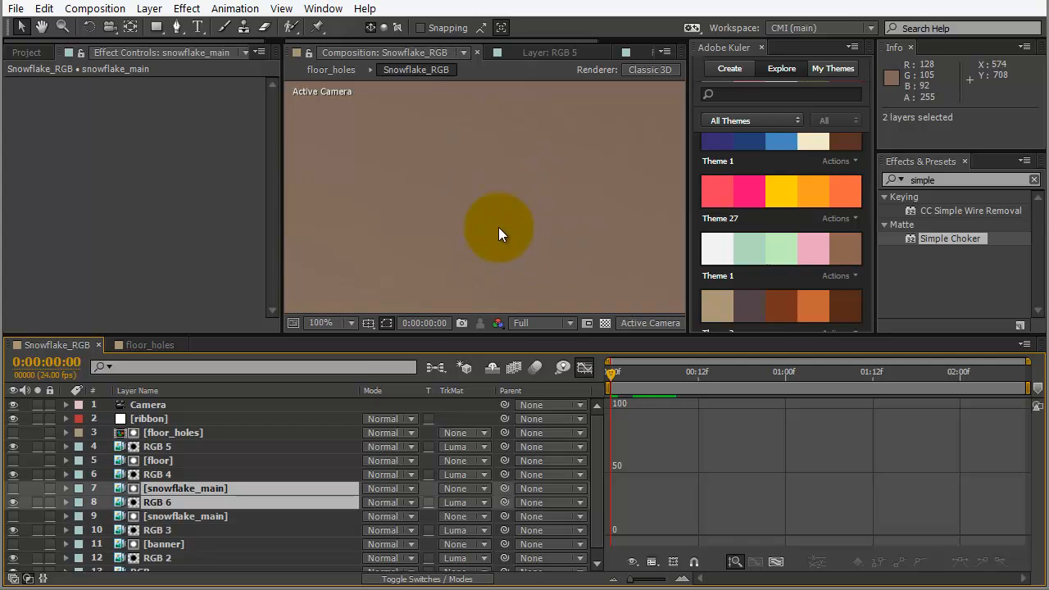
pyautogui.click(27, 504)
pyautogui.click(12, 503)
pyautogui.click(11, 504)
pyautogui.click(11, 505)
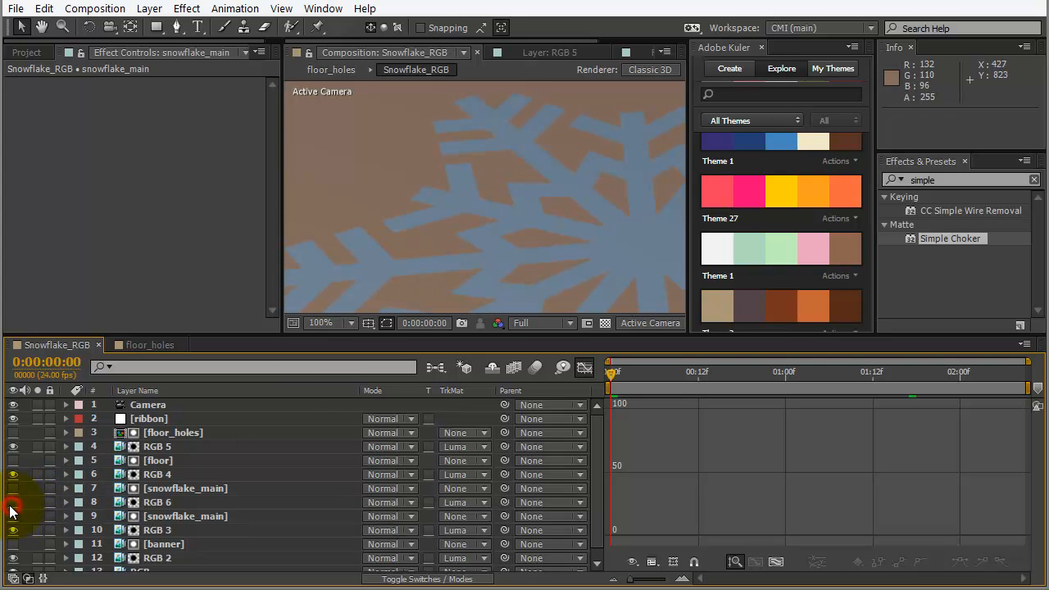
pyautogui.click(12, 504)
pyautogui.click(12, 503)
pyautogui.click(13, 503)
pyautogui.click(13, 503)
pyautogui.click(13, 503)
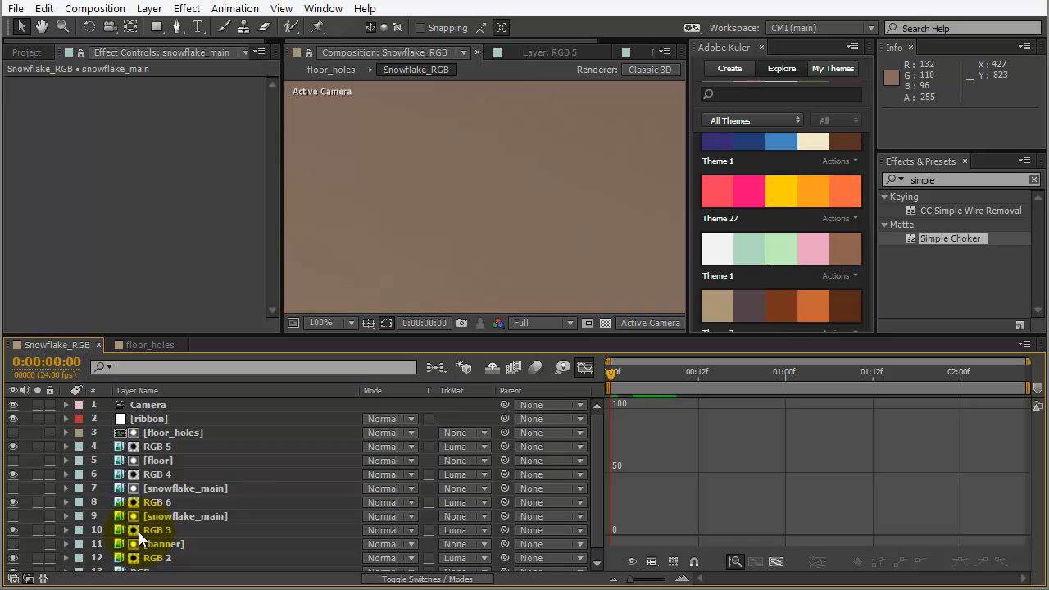
# - Return the timeline to layer bars and pre-compose the upper snowflake_main matte with RGB 6 as main_snowflake_PC
pyautogui.click(585, 369)
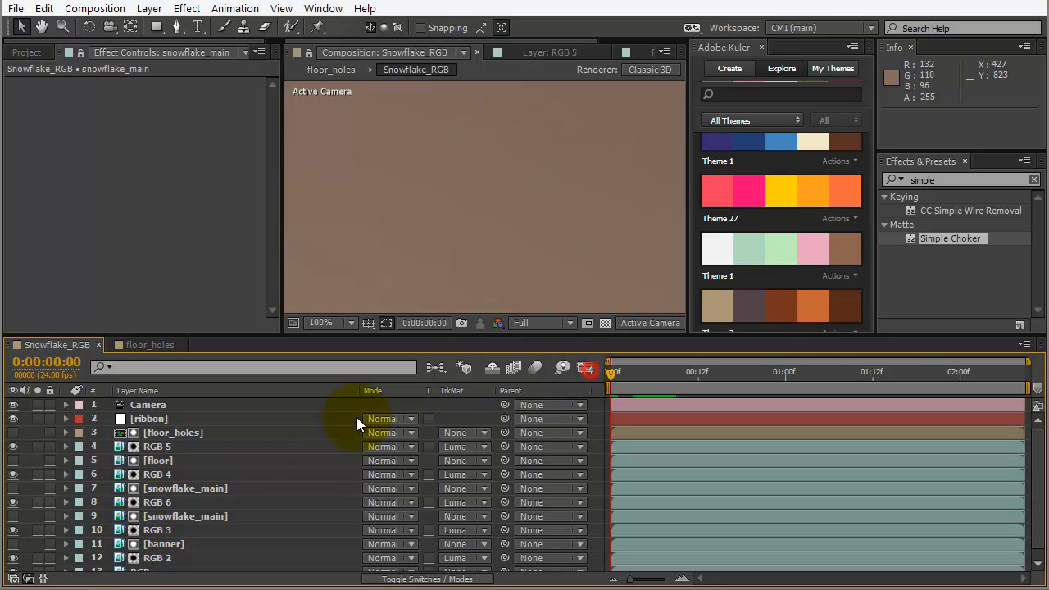
pyautogui.click(160, 495)
pyautogui.keyDown('shift'); pyautogui.click(161, 489); pyautogui.keyUp('shift')
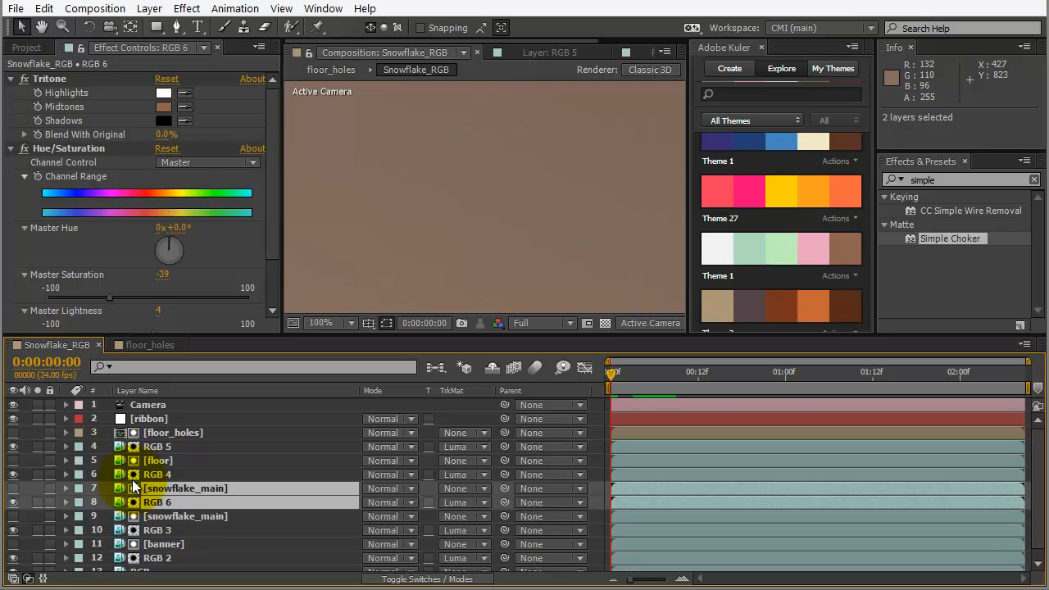
pyautogui.hotkey('ctrl', 'shift', 'c')
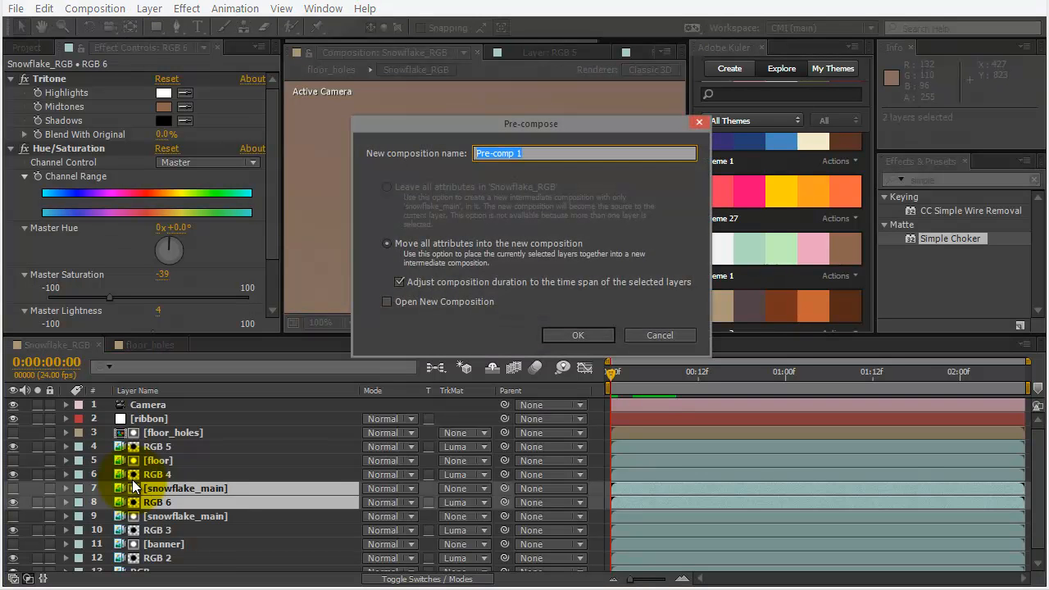
pyautogui.write('smain')
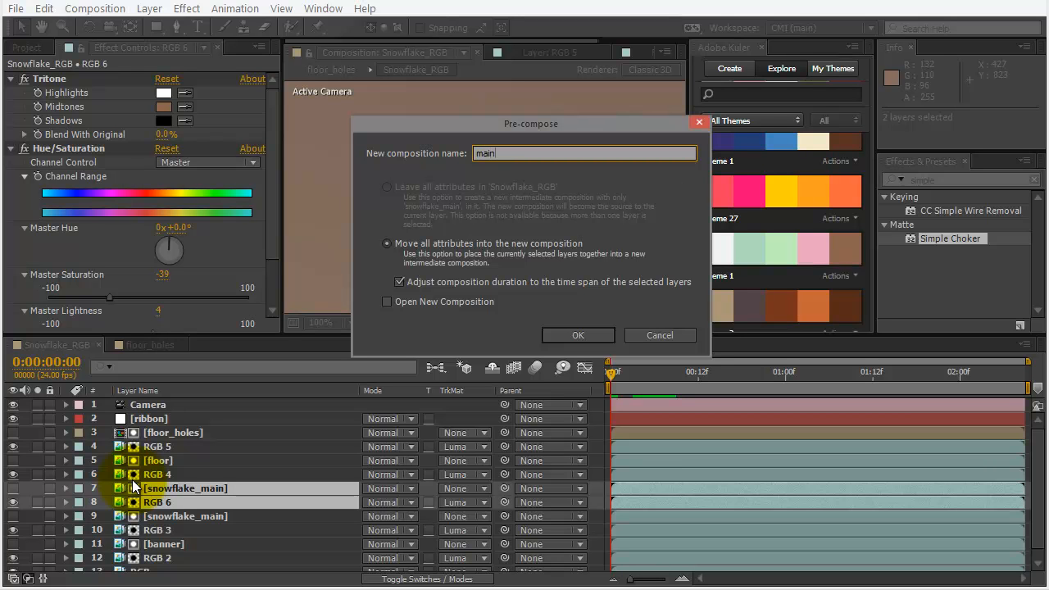
pyautogui.write('_snowflake_PC')
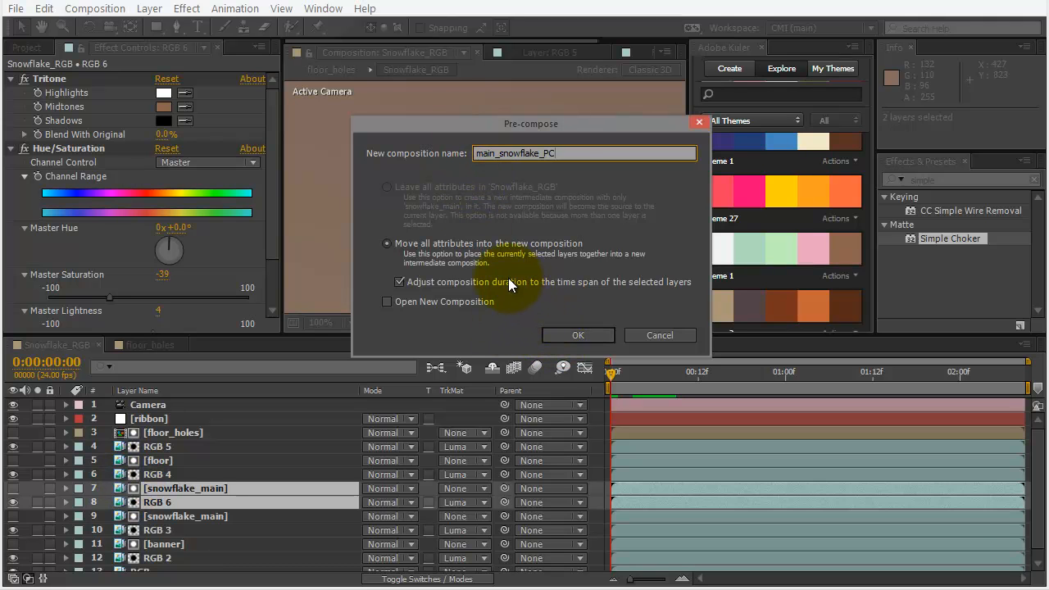
pyautogui.click(557, 333)
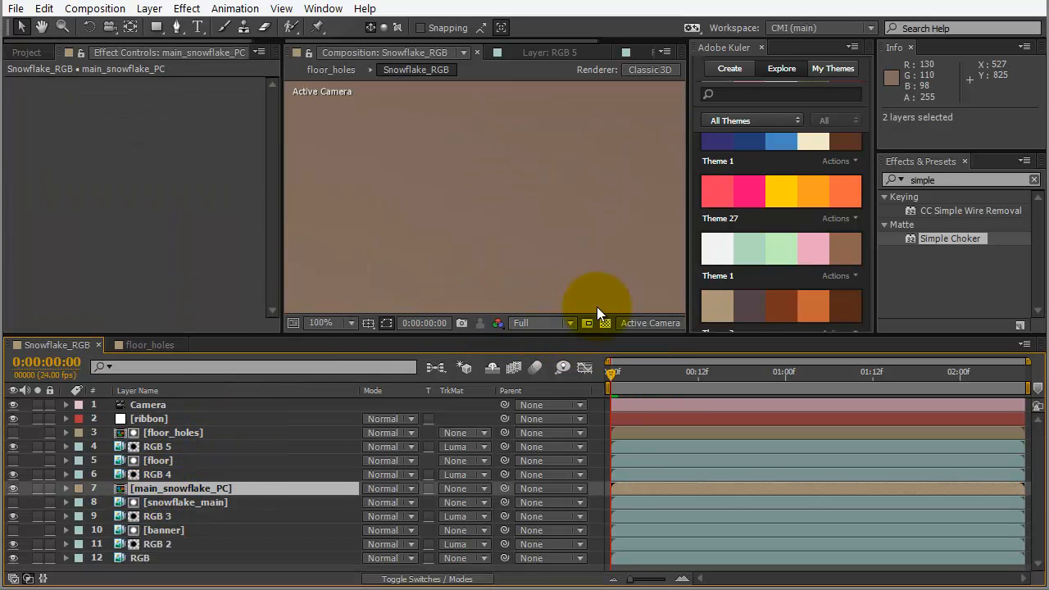
# - Solo main_snowflake_PC to check its cutout against the transparency grid, and turn solo off again
pyautogui.click(37, 487)
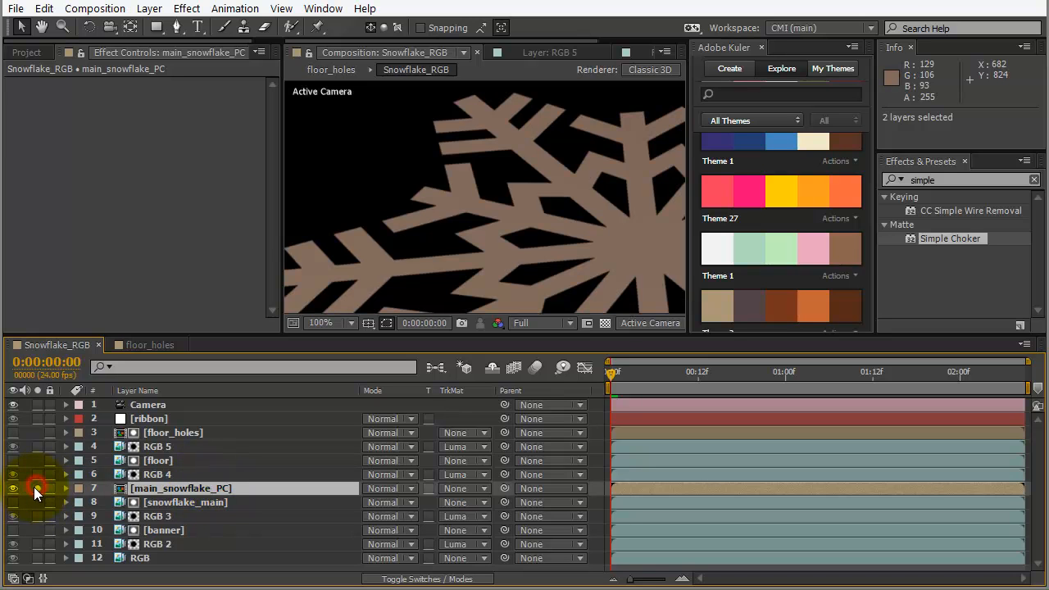
pyautogui.click(605, 323)
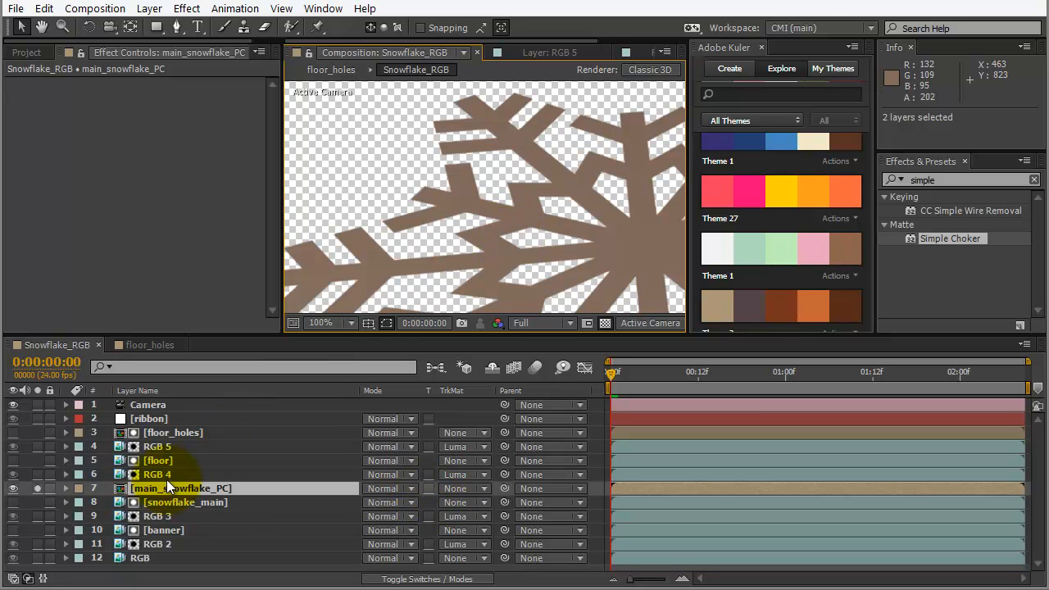
pyautogui.click(37, 487)
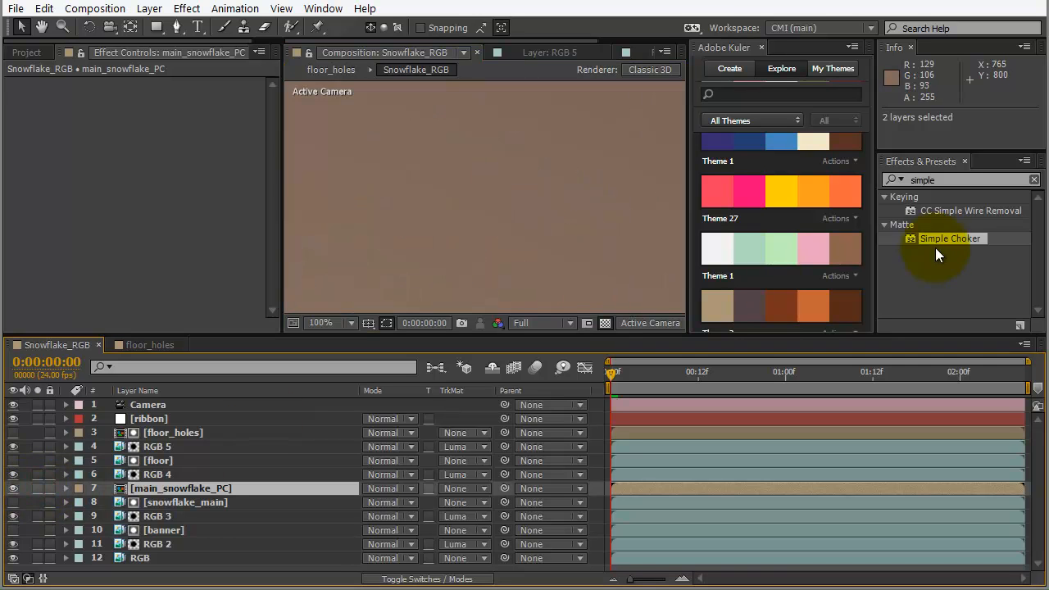
# - Apply Simple Choker to main_snowflake_PC and set its Choke Matte to -2
pyautogui.moveTo(910, 238); pyautogui.dragTo(161, 489)
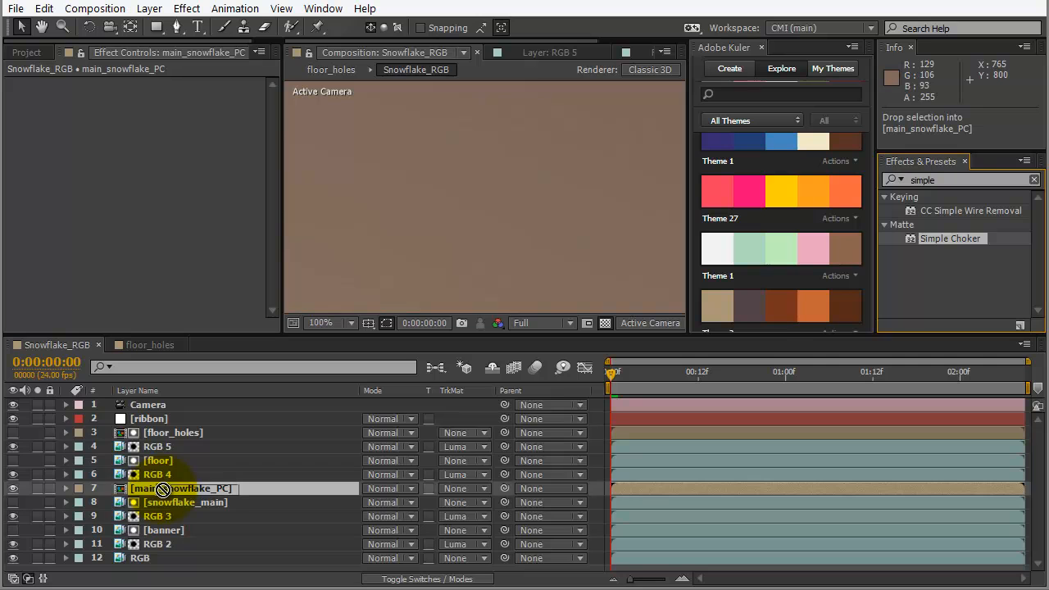
pyautogui.moveTo(161, 112); pyautogui.dragTo(247, 107)
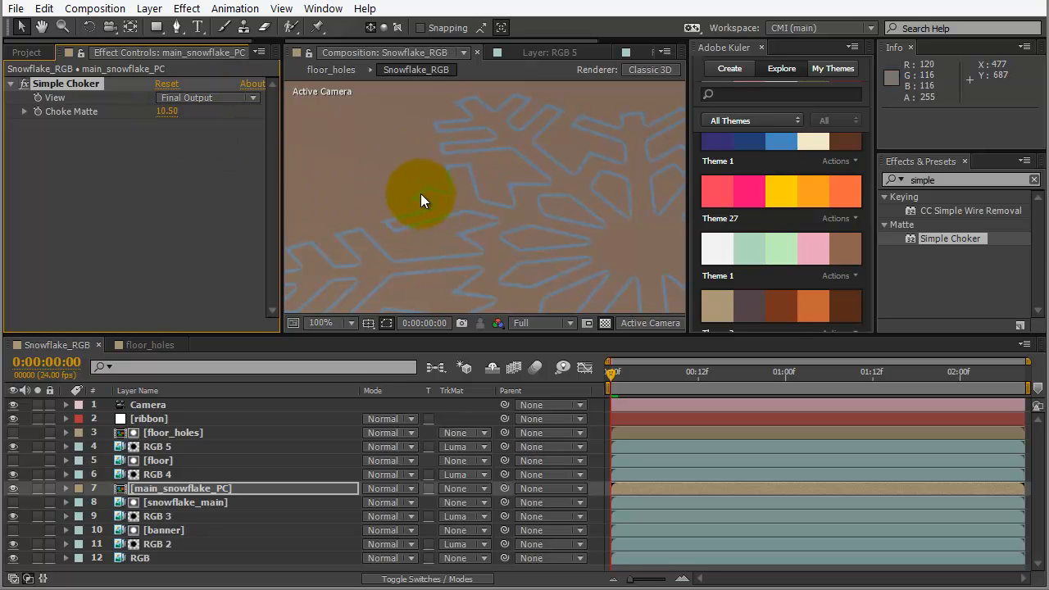
pyautogui.moveTo(166, 110); pyautogui.dragTo(88, 125)
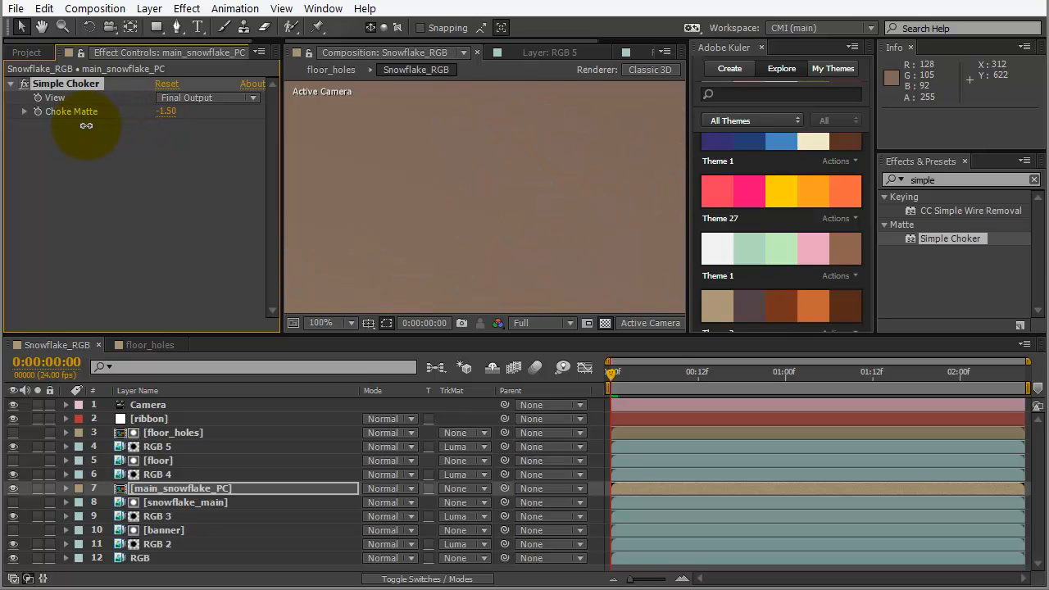
pyautogui.click(166, 112)
pyautogui.write('-2')
pyautogui.press('Return')
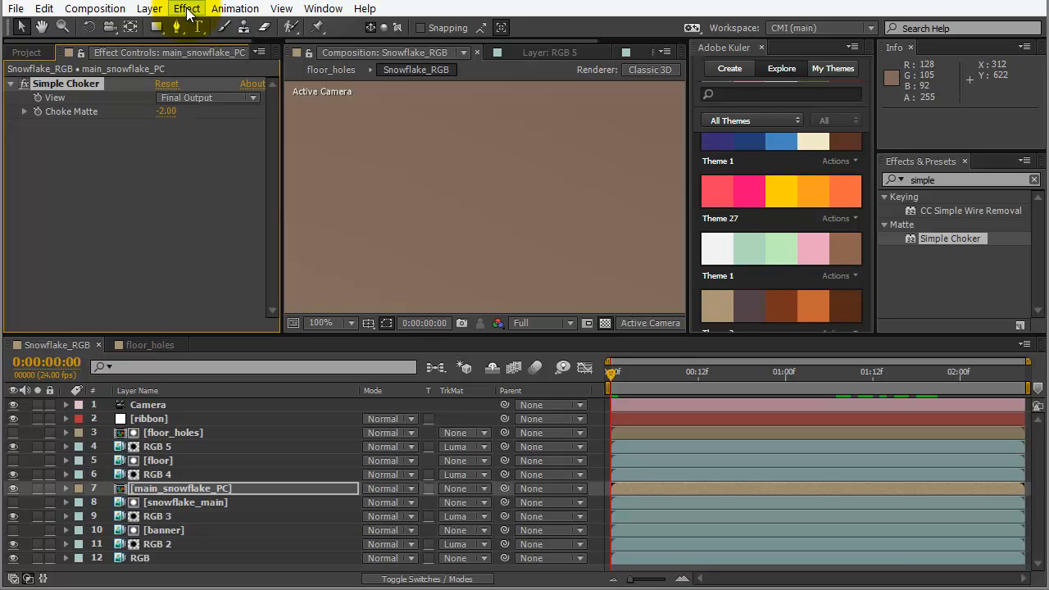
# - Inspect the choked snowflake area, lower the preview resolution to Quarter and check the whole frame at 0:00:00:00
pyautogui.press('space')
pyautogui.moveTo(579, 225)
pyautogui.mouseDown()
pyautogui.moveTo(555, 185)
pyautogui.moveTo(486, 155)
pyautogui.mouseUp()
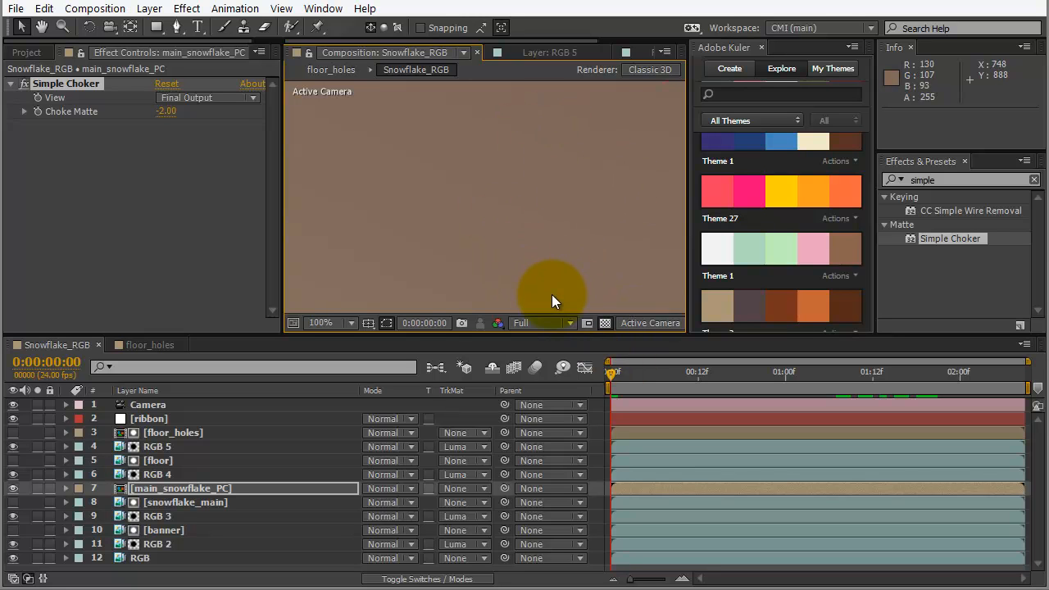
pyautogui.scroll(-2, 552, 294)
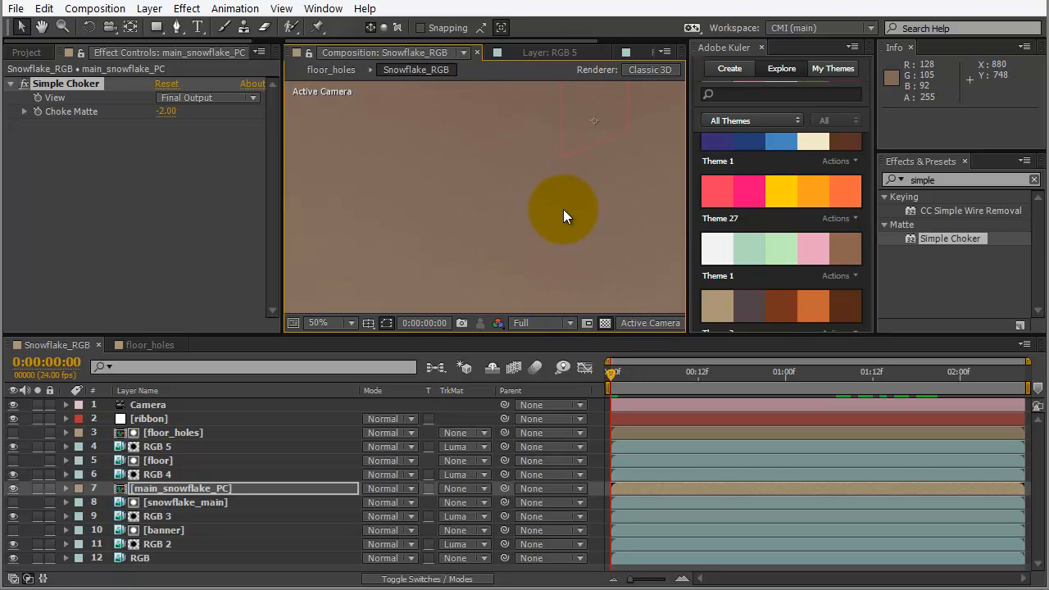
pyautogui.scroll(-2, 567, 212)
pyautogui.moveTo(616, 177); pyautogui.dragTo(567, 219)
pyautogui.click(543, 324)
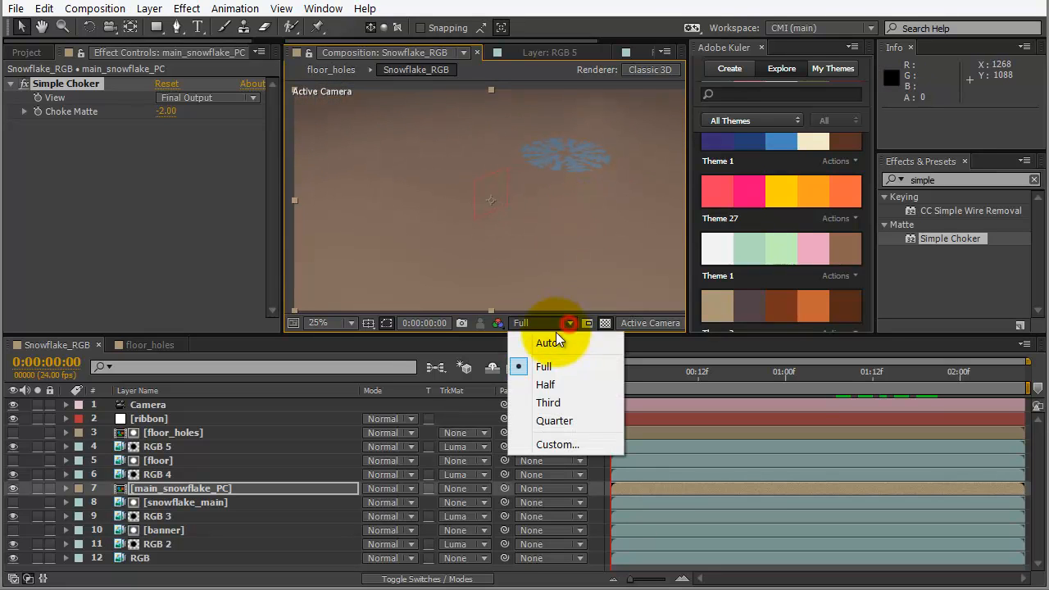
pyautogui.click(554, 421)
pyautogui.moveTo(610, 374); pyautogui.dragTo(600, 403)
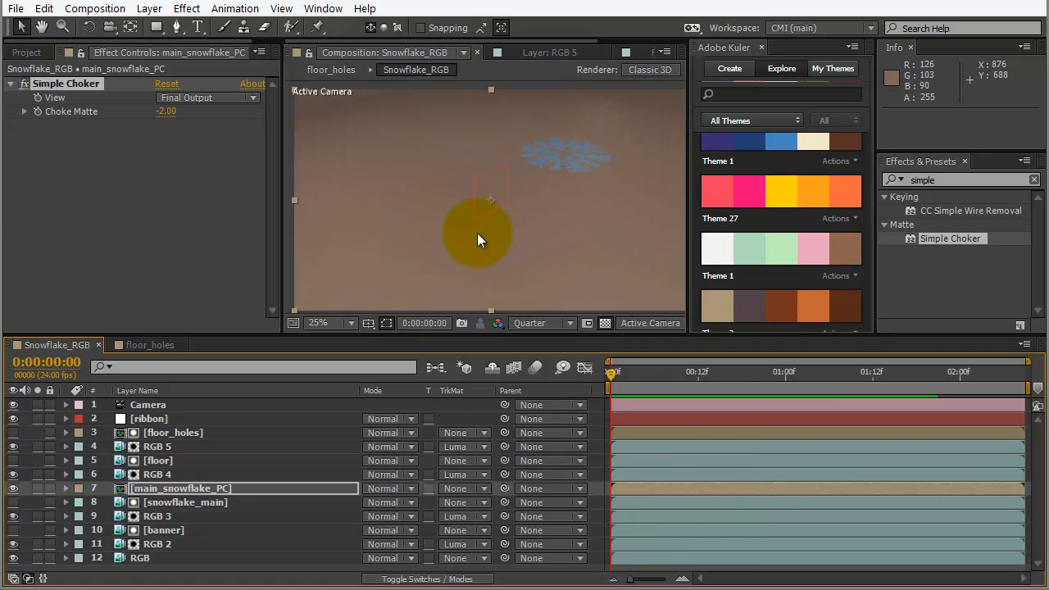
# - Switch the preview resolution to Full and set main_snowflake_PC's Choke Matte to -4
pyautogui.scroll(2, 485, 242)
pyautogui.press('space')
pyautogui.moveTo(528, 266); pyautogui.dragTo(550, 164)
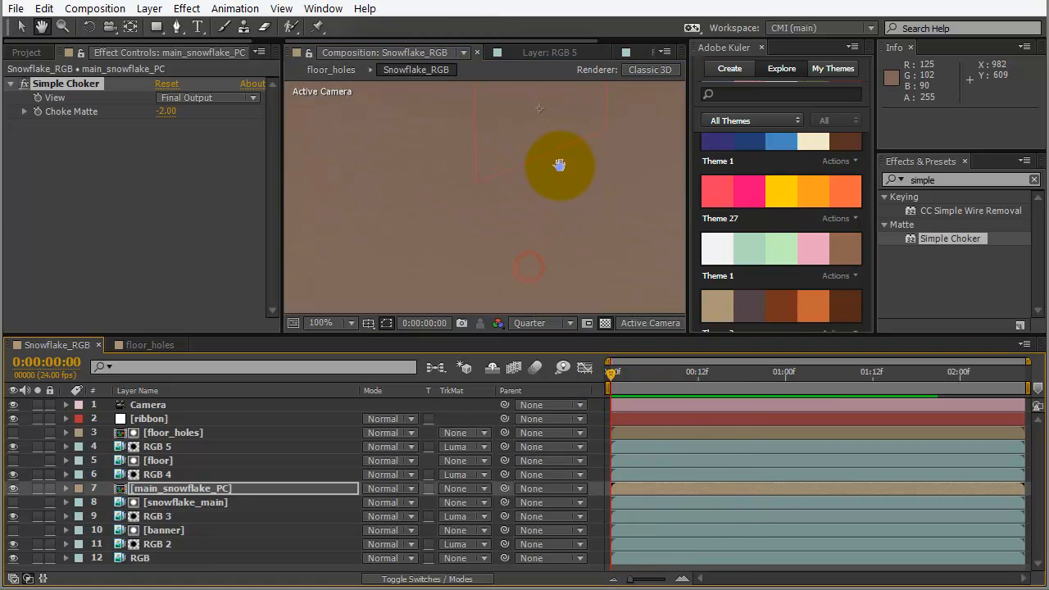
pyautogui.click(546, 323)
pyautogui.click(545, 368)
pyautogui.press('space')
pyautogui.moveTo(487, 234); pyautogui.dragTo(562, 200)
pyautogui.moveTo(169, 115)
pyautogui.mouseDown()
pyautogui.moveTo(101, 134)
pyautogui.moveTo(207, 124)
pyautogui.moveTo(176, 128)
pyautogui.mouseUp()
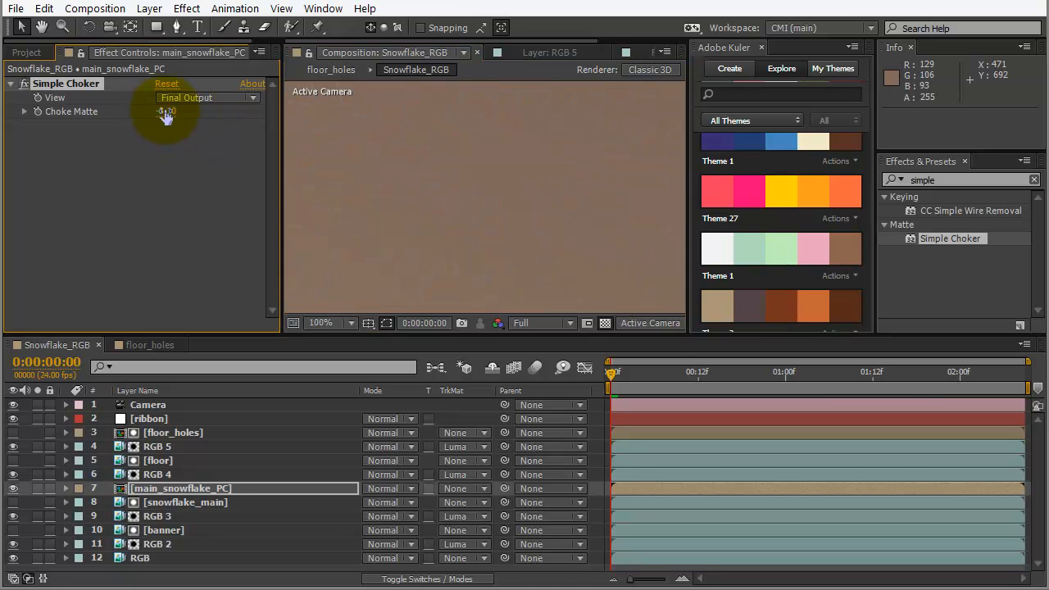
pyautogui.click(164, 112)
pyautogui.write('-4')
pyautogui.press('Return')
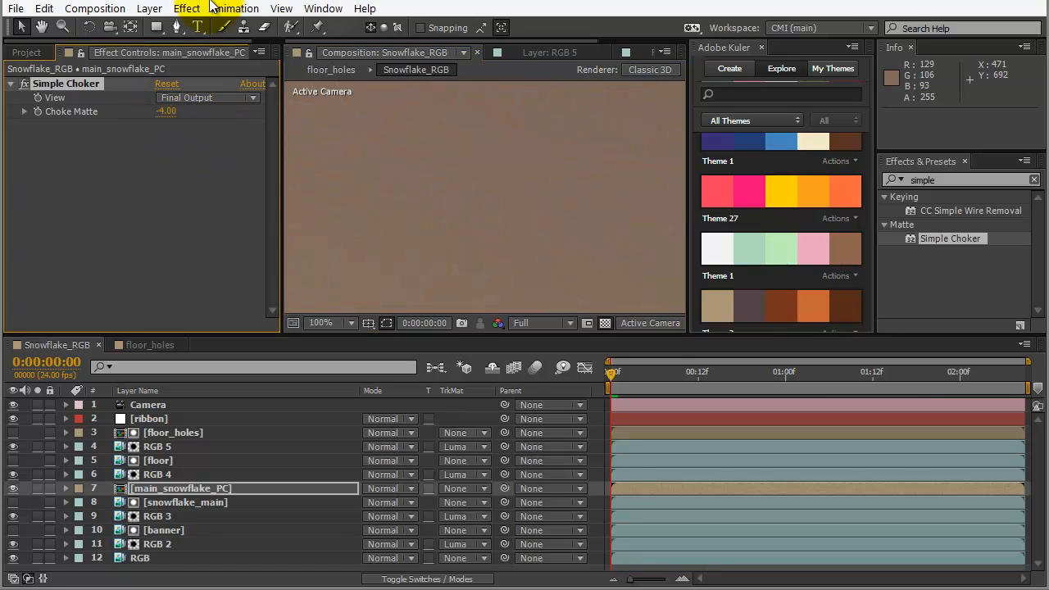
# - Go to 0:00:01:02 and examine the edges where the pink ribbon meets the snowflake cutouts
pyautogui.moveTo(637, 370); pyautogui.dragTo(805, 374)
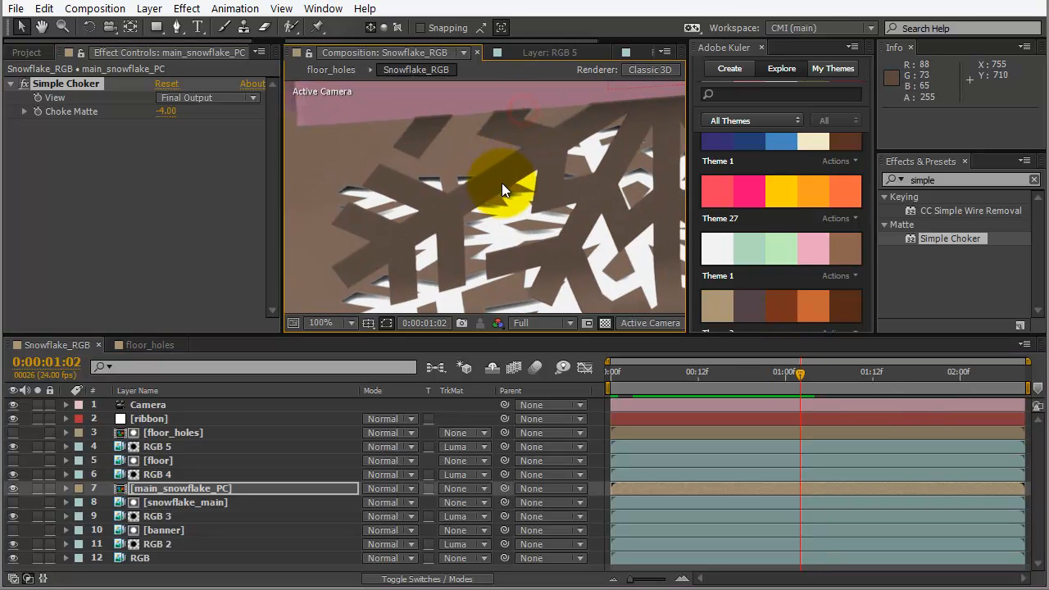
pyautogui.press('space')
pyautogui.moveTo(562, 167); pyautogui.dragTo(512, 240)
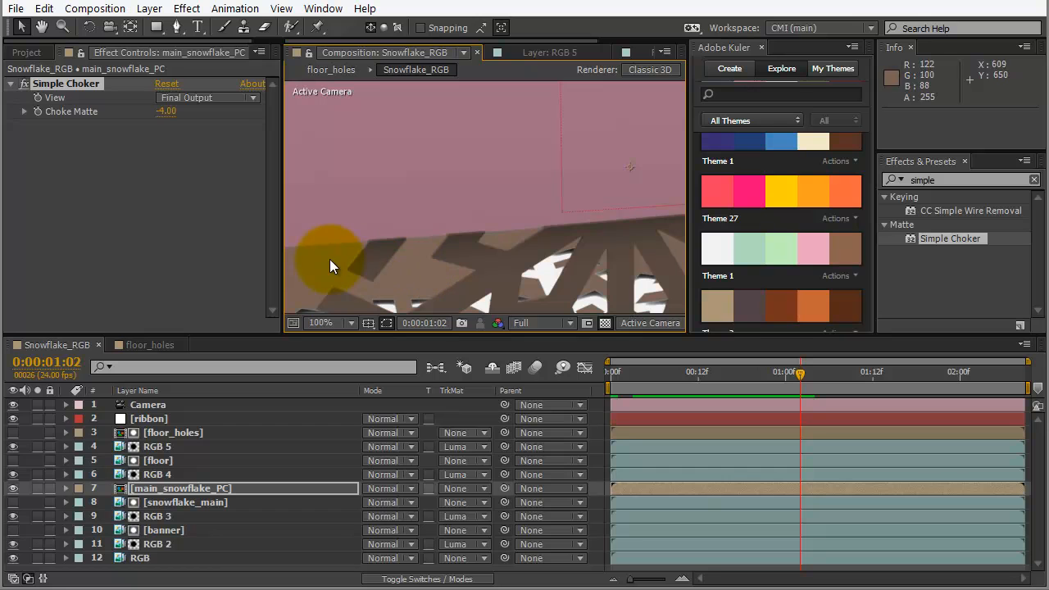
pyautogui.moveTo(382, 232)
pyautogui.mouseDown()
pyautogui.moveTo(378, 250)
pyautogui.moveTo(366, 243)
pyautogui.moveTo(466, 241)
pyautogui.moveTo(462, 229)
pyautogui.moveTo(390, 244)
pyautogui.mouseUp()
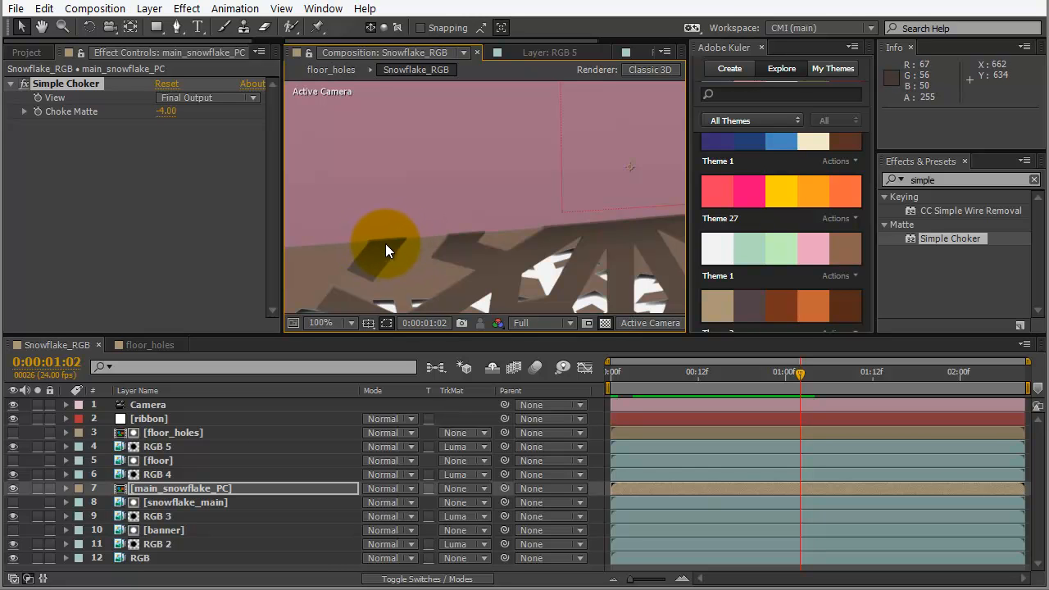
# - Move the banner matte and its RGB 2 layer above floor_holes, directly below the ribbon layer
pyautogui.click(152, 531)
pyautogui.moveTo(158, 531); pyautogui.dragTo(206, 457)
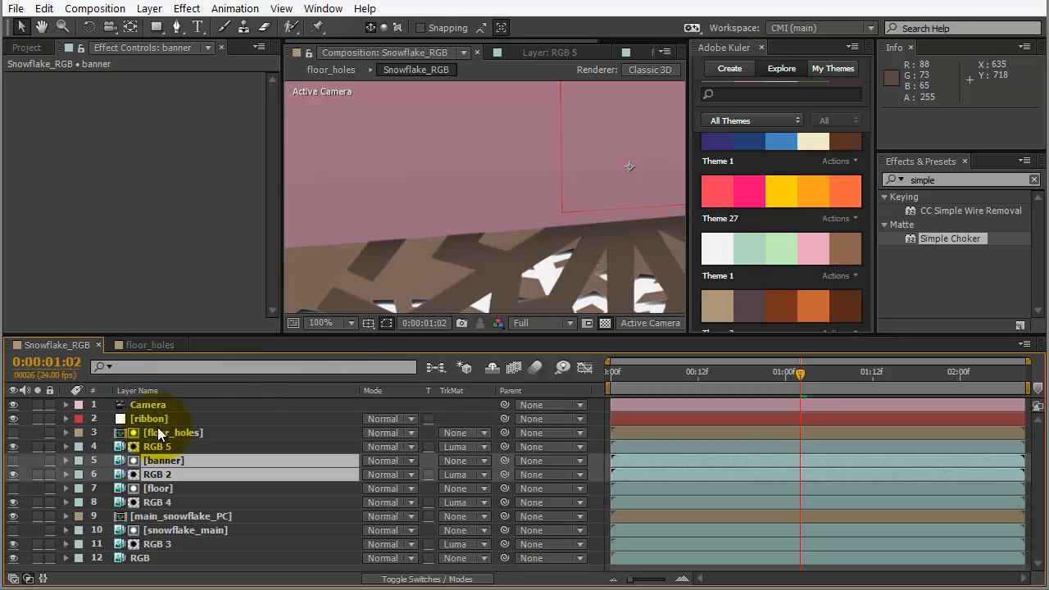
pyautogui.moveTo(166, 456); pyautogui.dragTo(183, 424)
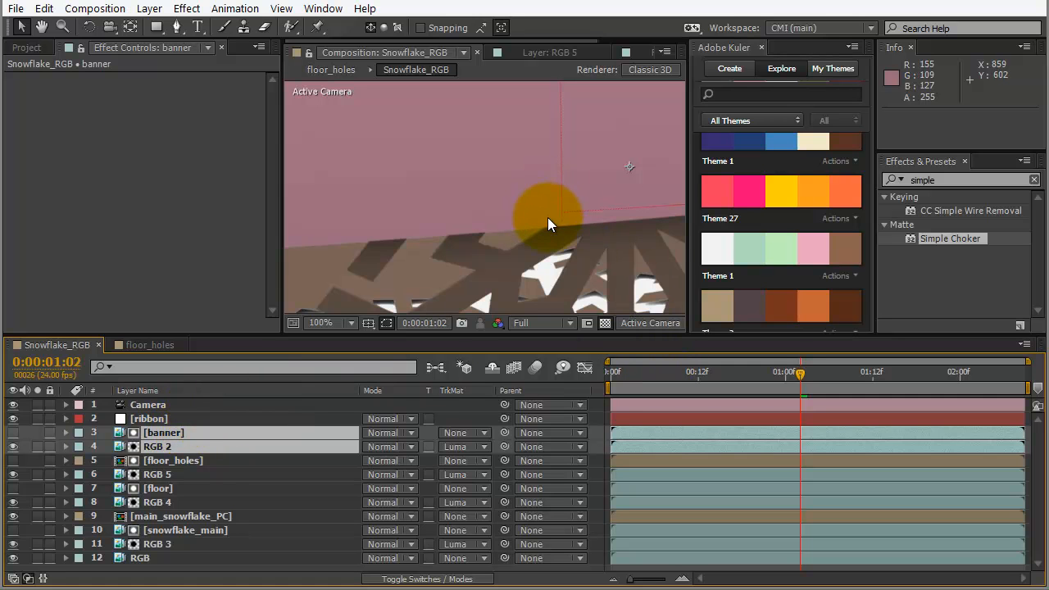
pyautogui.scroll(-2, 554, 218)
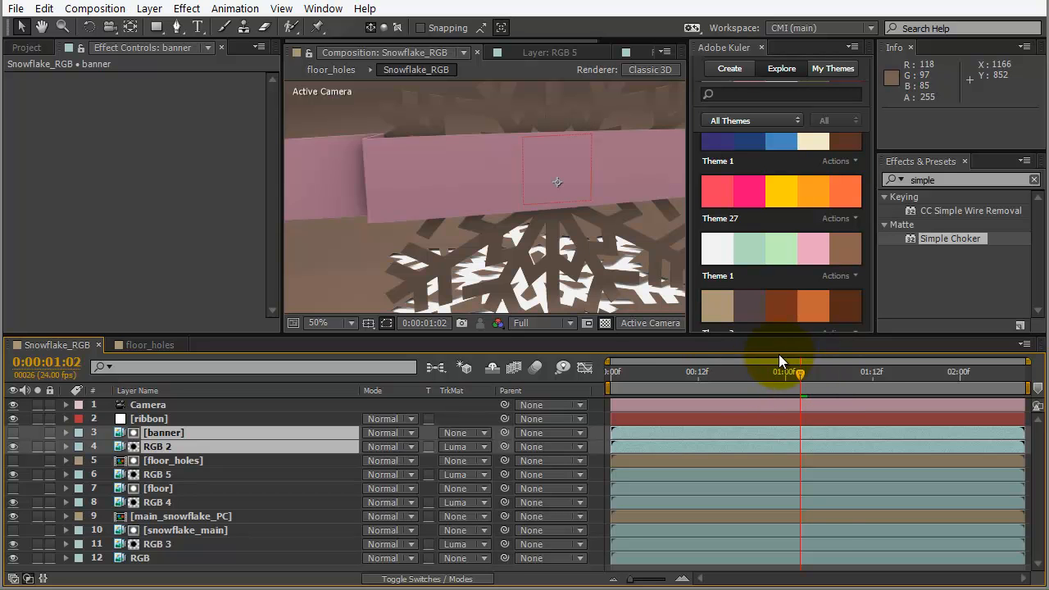
# - Remove the Blend With Original keyframes from RGB 3's Tritone at 0:00:01:10, keeping the blend at 0%
pyautogui.moveTo(802, 373); pyautogui.dragTo(674, 375)
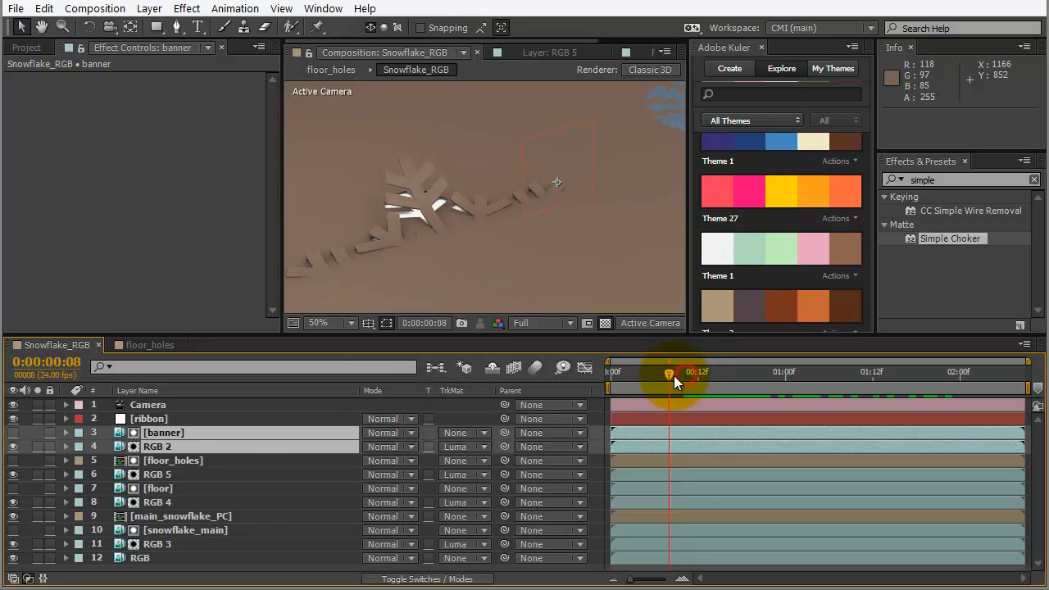
pyautogui.click(145, 540)
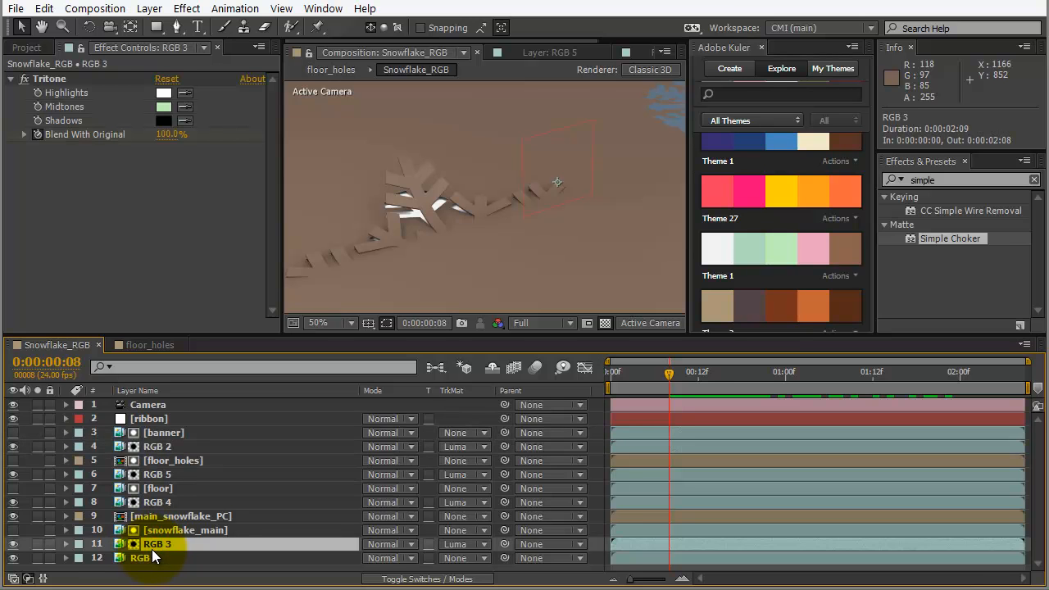
pyautogui.press('u')
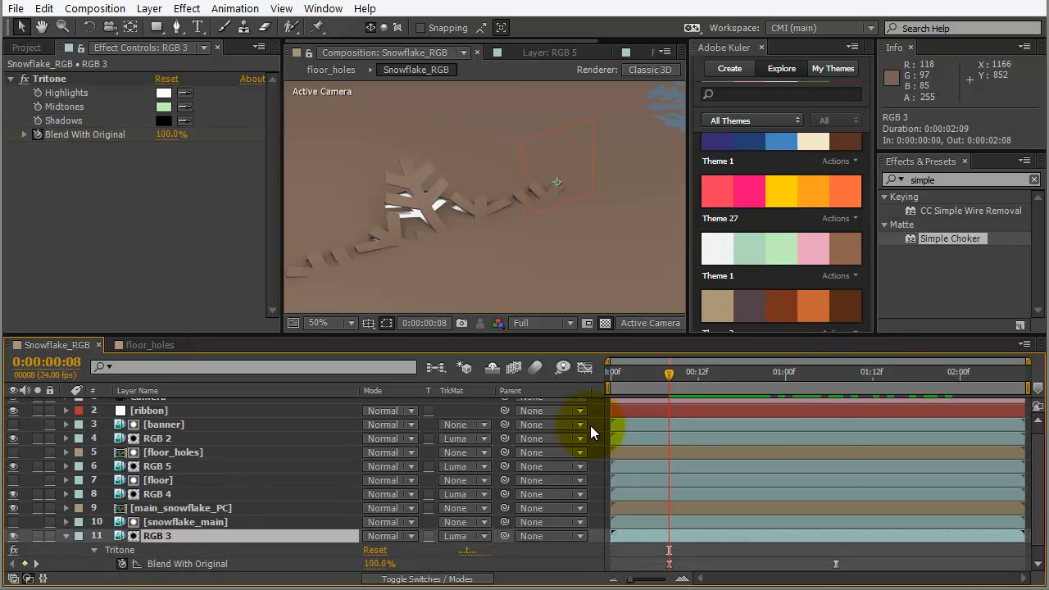
pyautogui.click(856, 375)
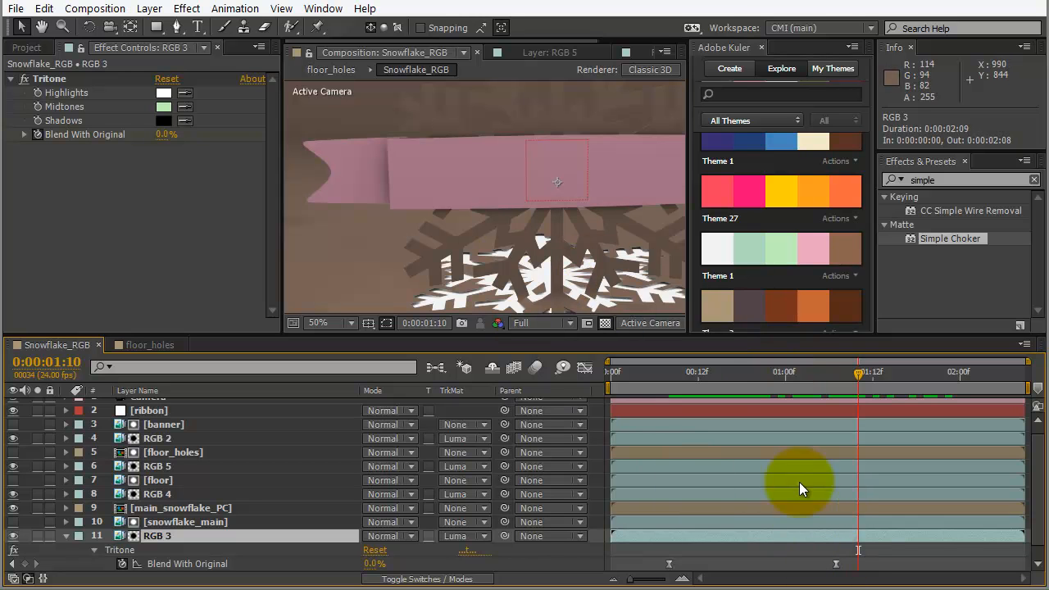
pyautogui.click(123, 565)
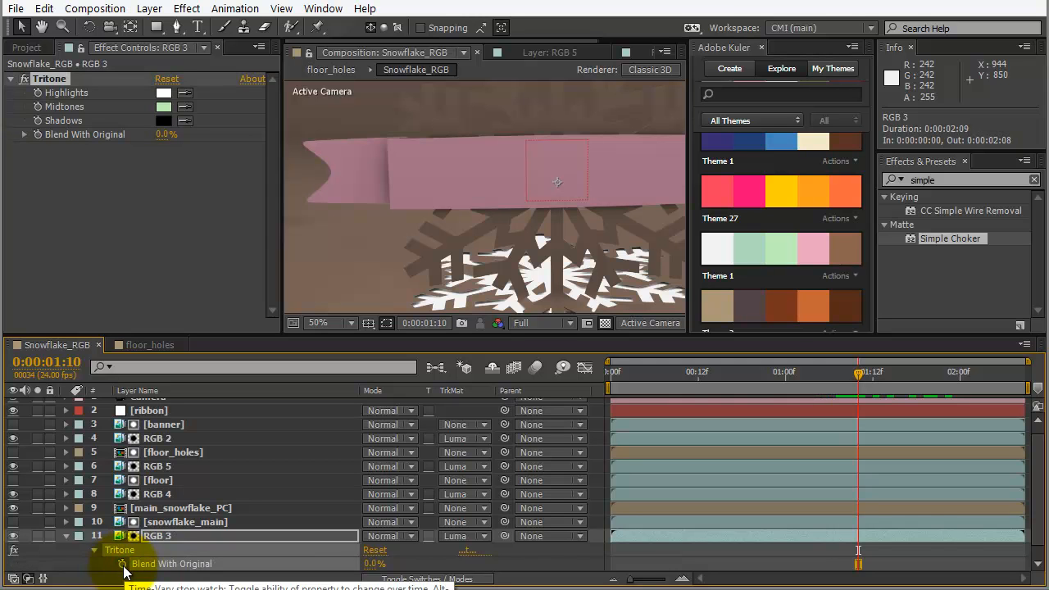
# - Select main_snowflake_PC and preview the whole frame at 0:00:01:07 with Quarter resolution and 25% magnification
pyautogui.click(160, 507)
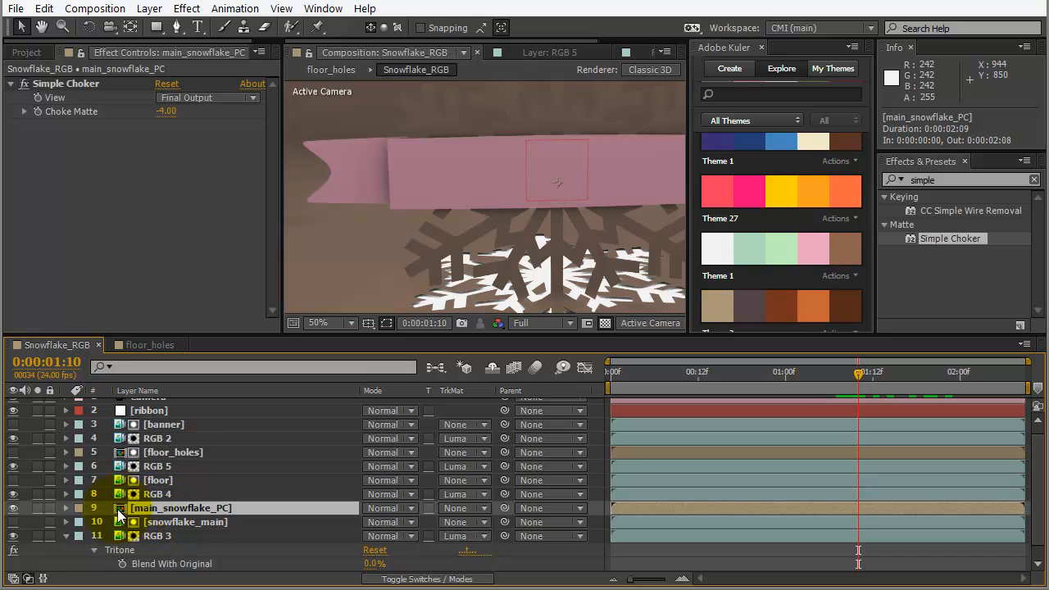
pyautogui.moveTo(861, 374); pyautogui.dragTo(838, 372)
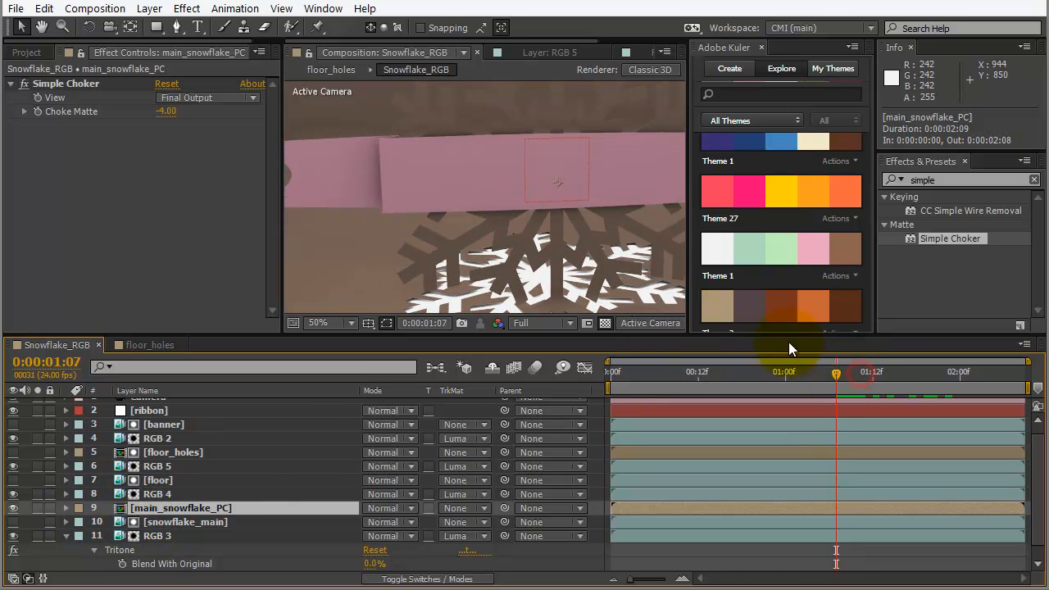
pyautogui.click(524, 325)
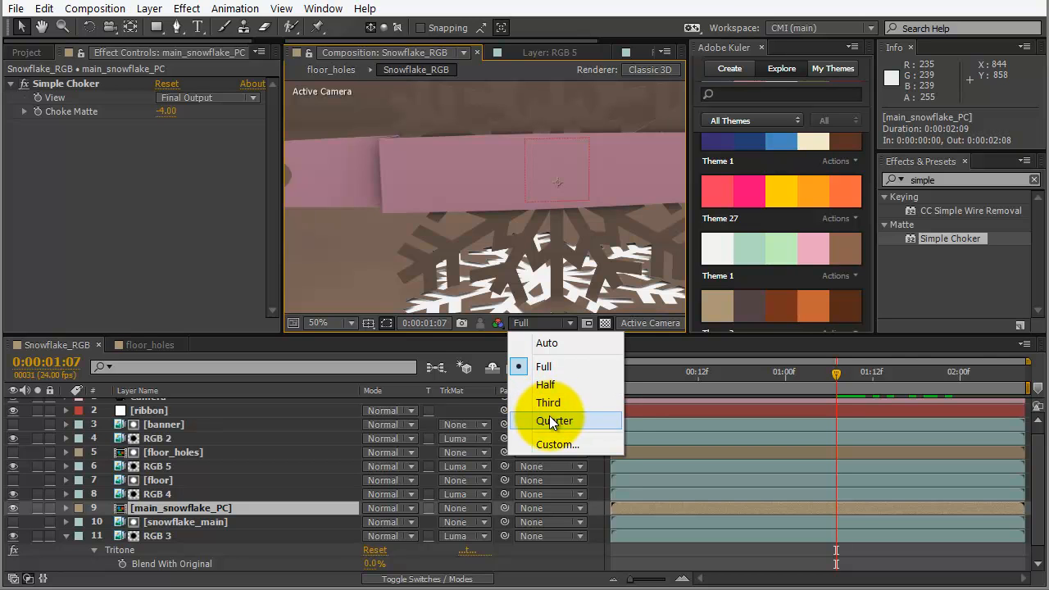
pyautogui.click(553, 422)
pyautogui.click(350, 322)
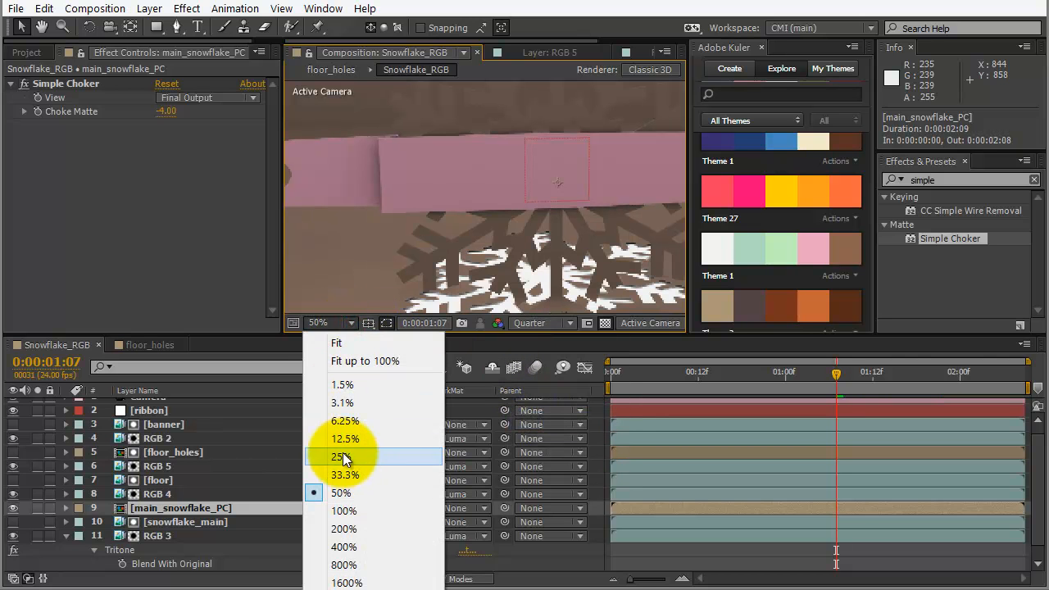
pyautogui.click(347, 458)
pyautogui.press('h')
pyautogui.moveTo(611, 208); pyautogui.dragTo(590, 212)
pyautogui.press('v')
# - Keyframe main_snowflake_PC's Opacity at 100% at 0:00:00:08 and 0% at 0:00:01:10
pyautogui.press('t')
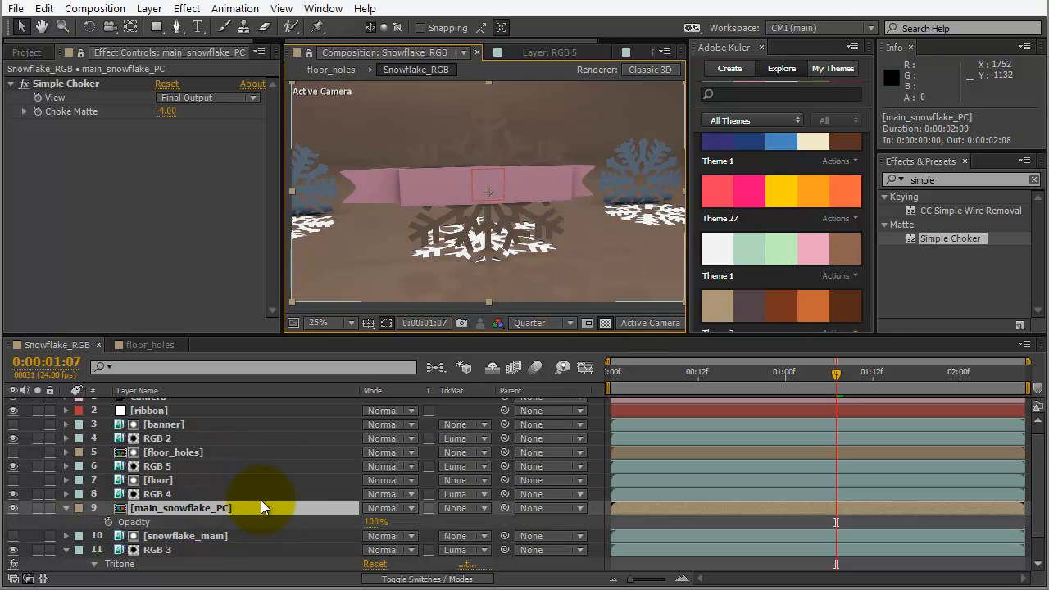
pyautogui.moveTo(837, 379); pyautogui.dragTo(860, 379)
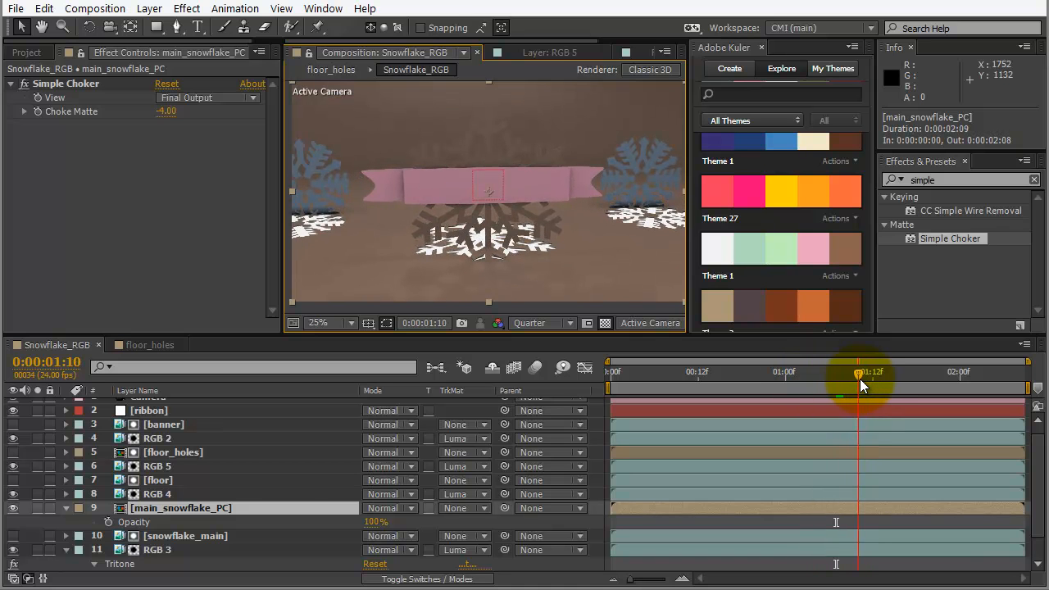
pyautogui.click(108, 522)
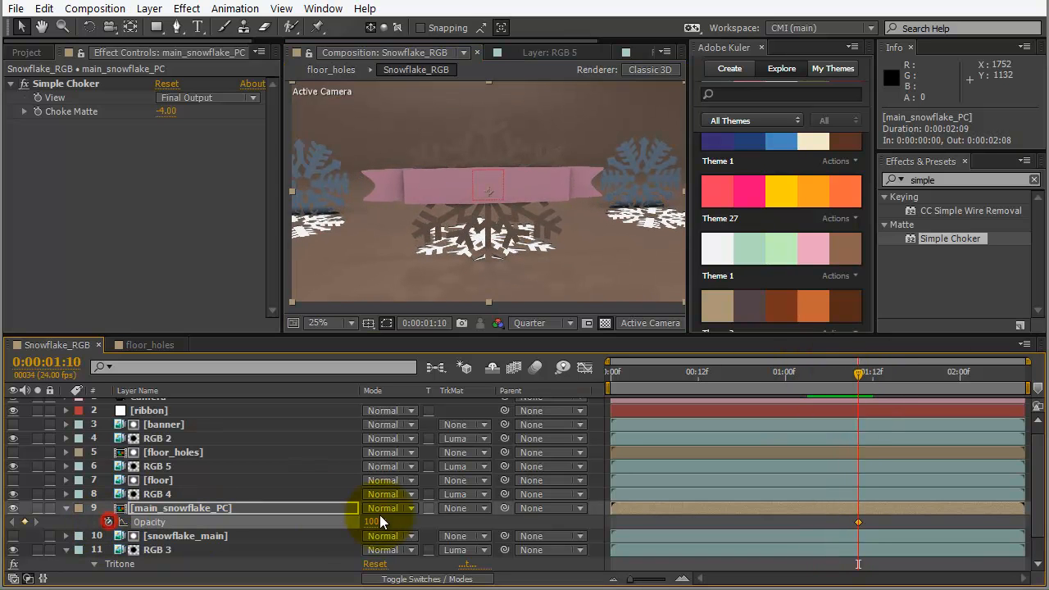
pyautogui.moveTo(369, 523); pyautogui.dragTo(265, 533)
pyautogui.moveTo(855, 367); pyautogui.dragTo(669, 377)
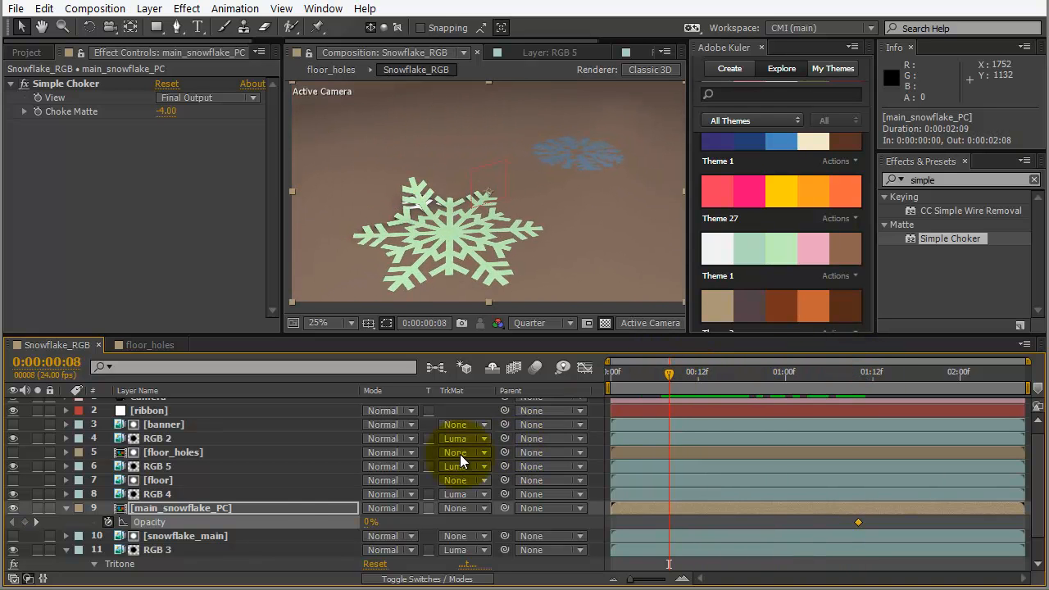
pyautogui.moveTo(369, 529); pyautogui.dragTo(486, 507)
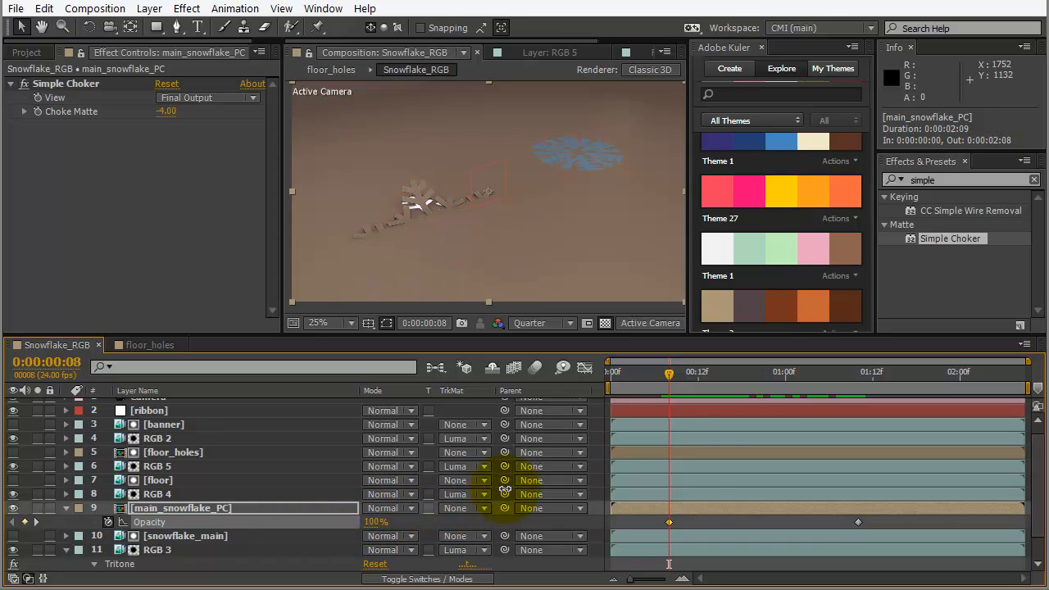
# - Apply Easy Ease to both Opacity keyframes of main_snowflake_PC
pyautogui.moveTo(660, 518); pyautogui.dragTo(874, 508)
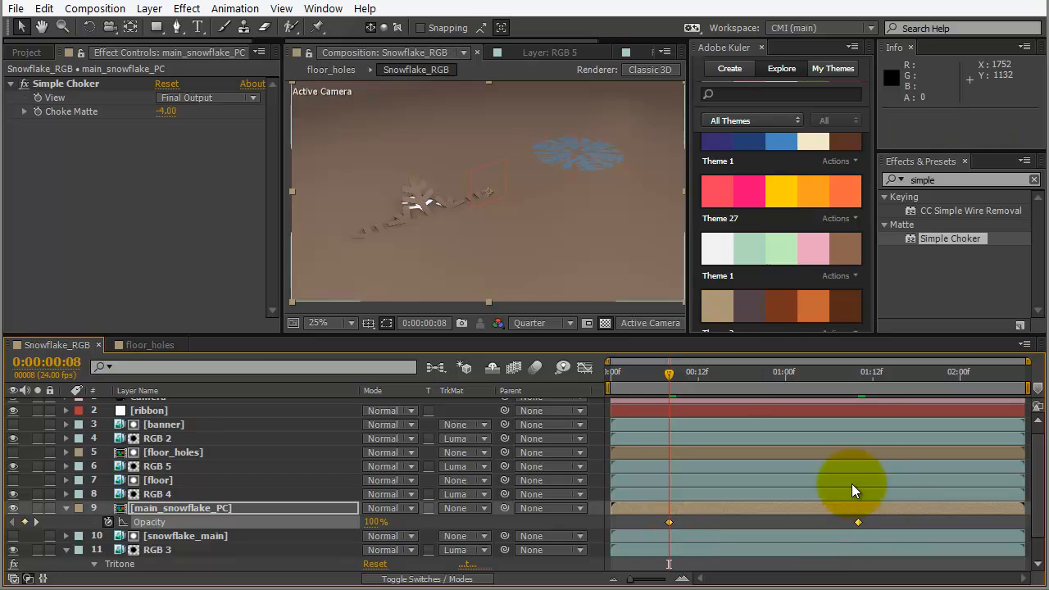
pyautogui.click(235, 8)
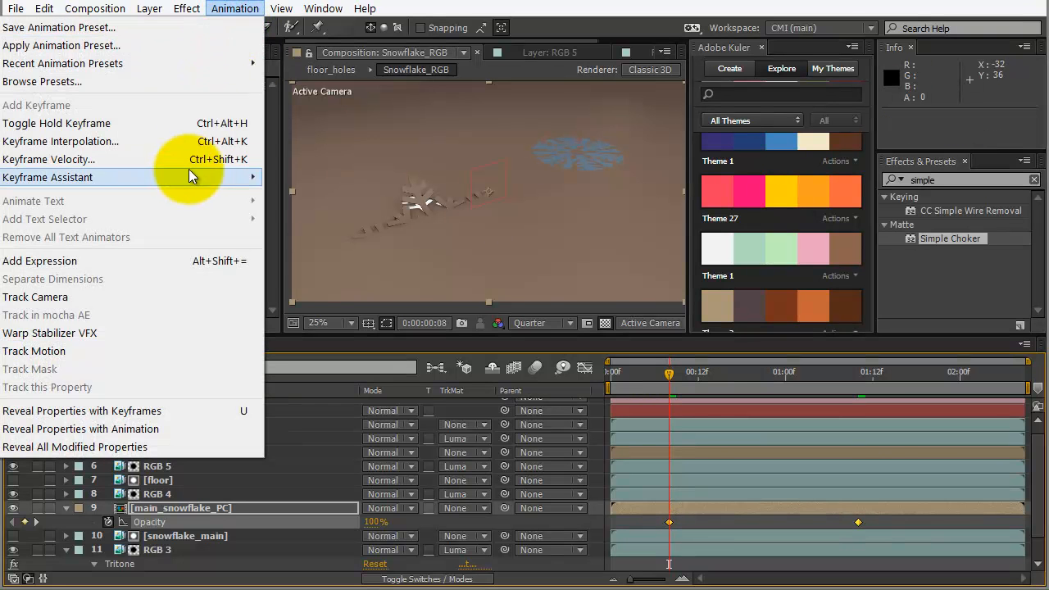
pyautogui.moveTo(188, 177)
pyautogui.click(326, 212)
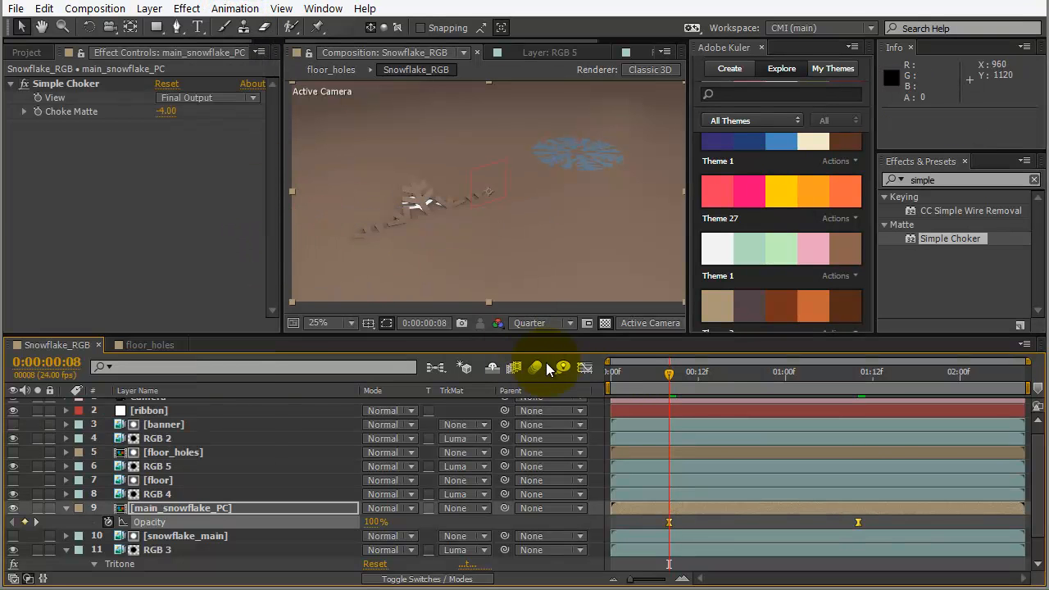
# - Lengthen the influence handles of both Opacity keyframes in the Graph Editor to make the fade steeper mid-way
pyautogui.click(584, 368)
pyautogui.click(697, 437)
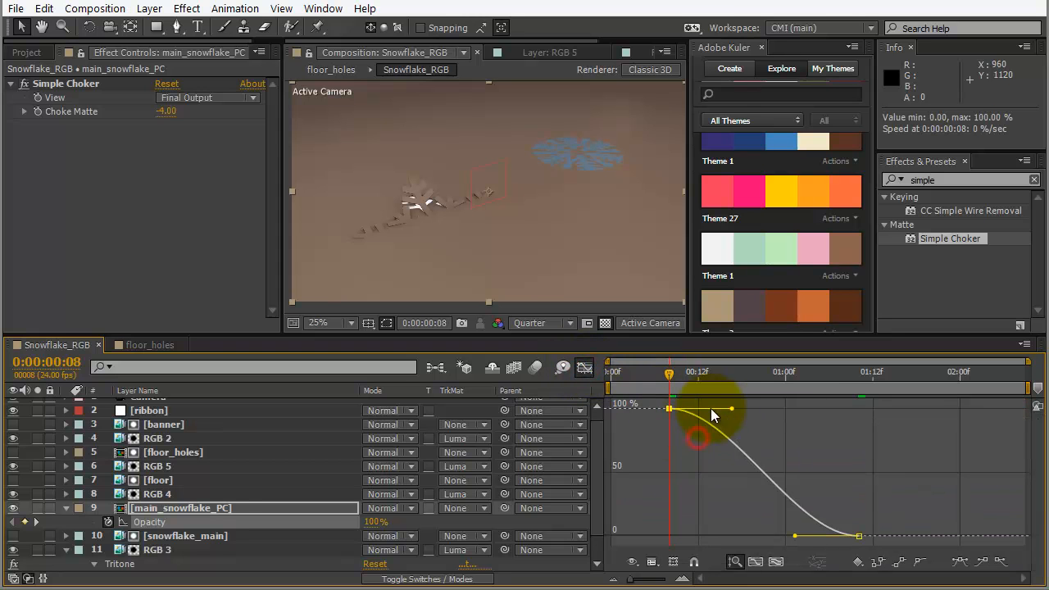
pyautogui.moveTo(735, 412); pyautogui.dragTo(747, 407)
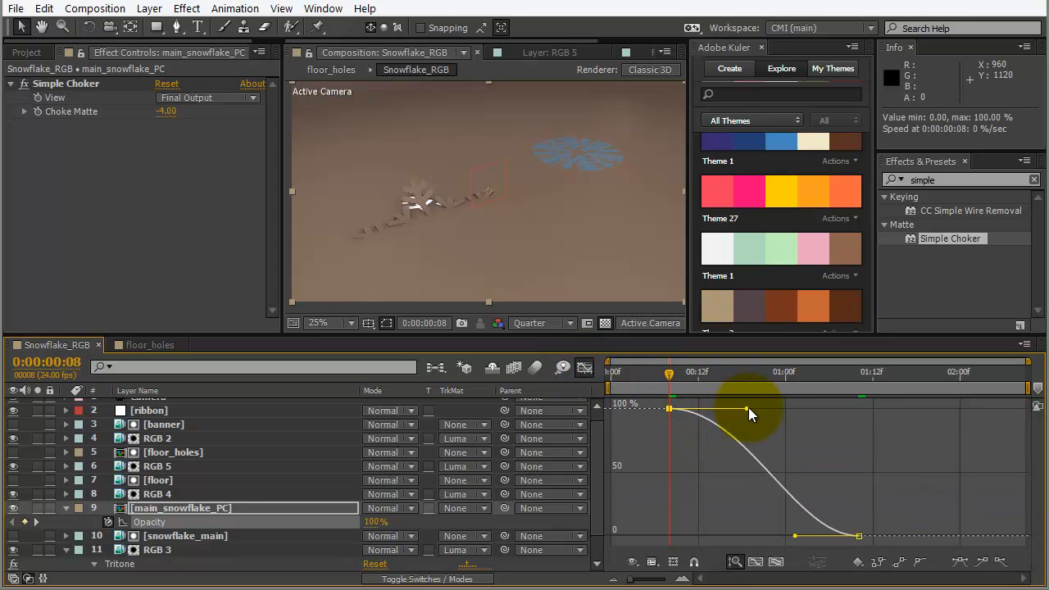
pyautogui.click(858, 534)
pyautogui.moveTo(860, 534); pyautogui.dragTo(883, 545)
pyautogui.moveTo(796, 537); pyautogui.dragTo(784, 536)
# - Scrub through the main_snowflake_PC fade, return to 0:00:00:00 and collapse the layer's properties
pyautogui.click(668, 375)
pyautogui.moveTo(669, 376); pyautogui.dragTo(938, 362)
pyautogui.moveTo(855, 367); pyautogui.dragTo(614, 402)
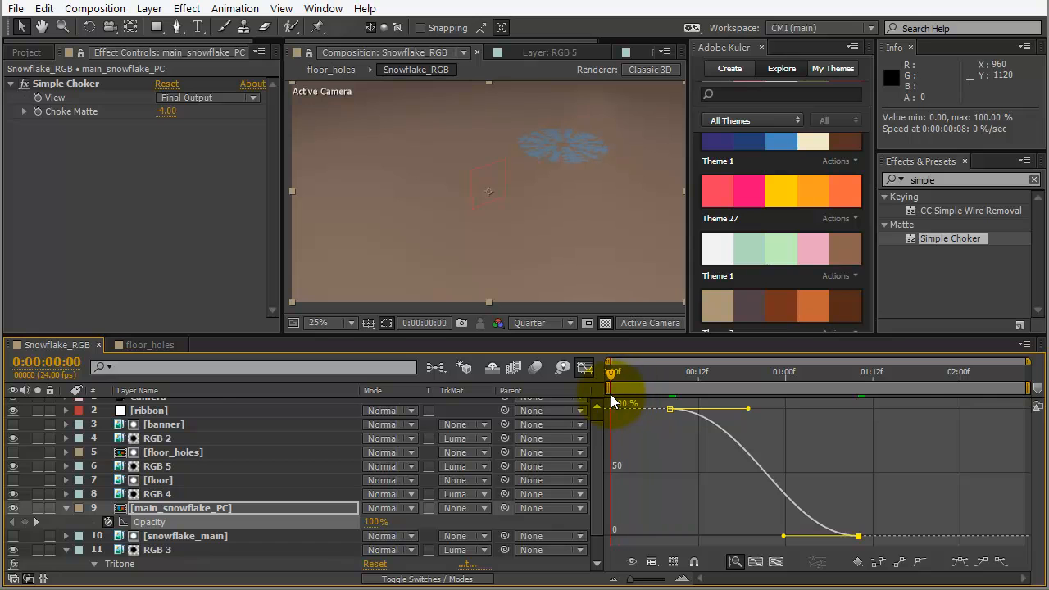
pyautogui.click(66, 509)
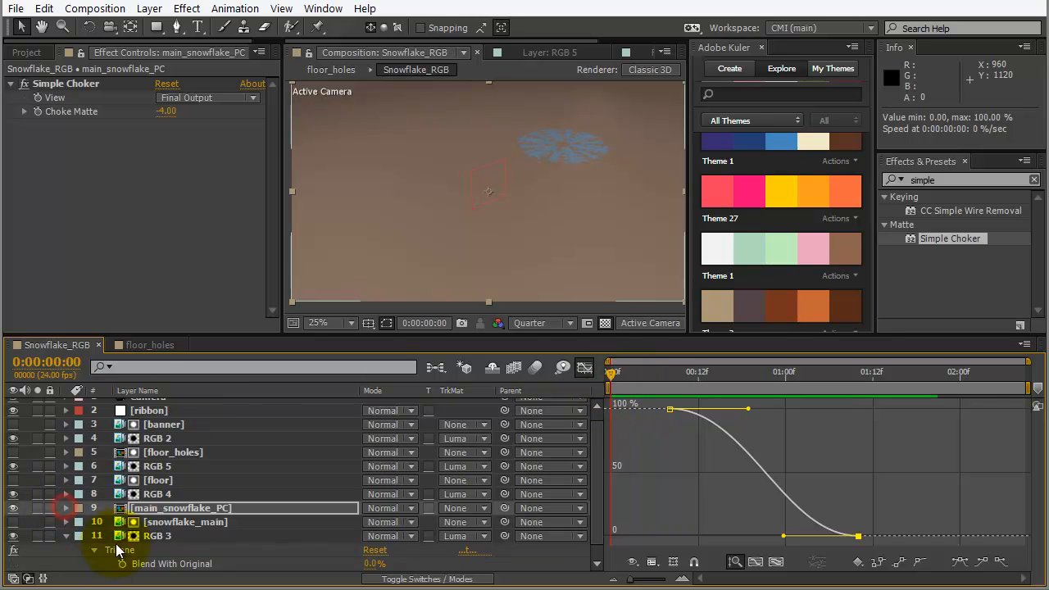
# - Collapse the RGB 3 layer and toggle the bottom RGB layer's visibility at 0:00:00:00 and 0:00:00:22 to examine what it contributes
pyautogui.click(67, 537)
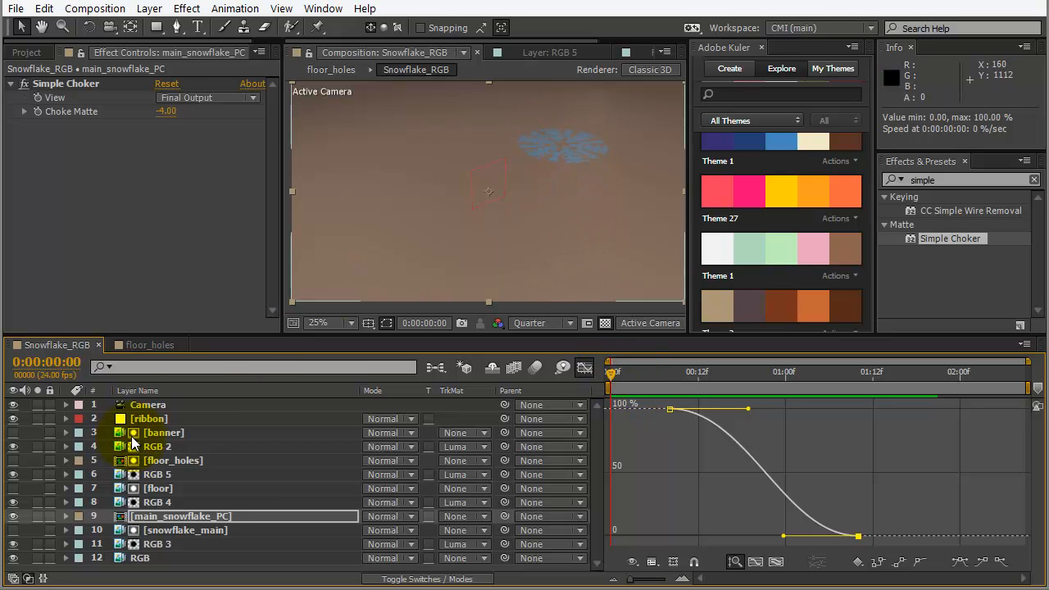
pyautogui.click(142, 559)
pyautogui.click(12, 558)
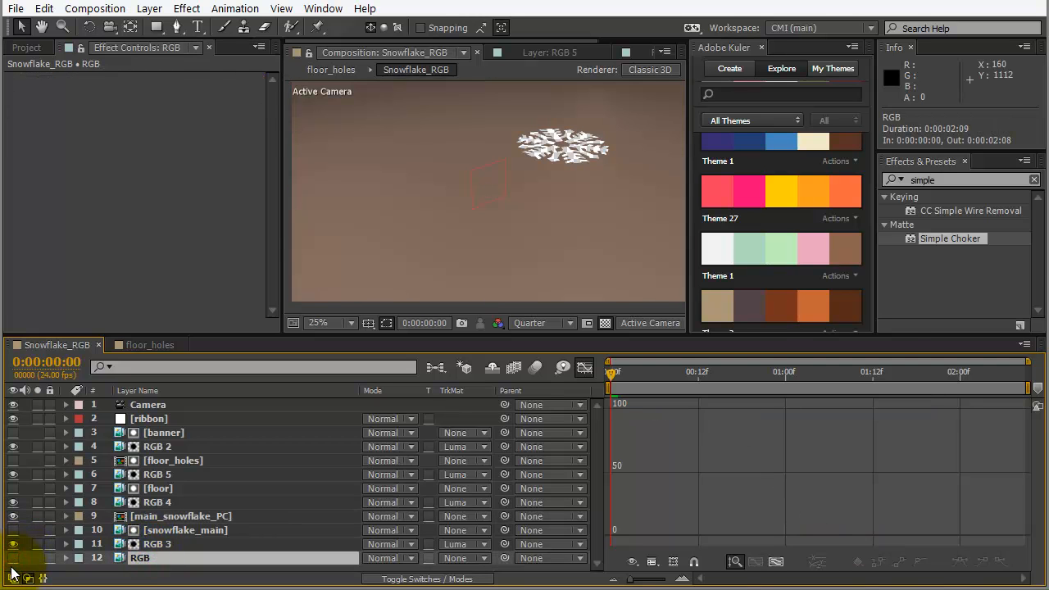
pyautogui.click(12, 569)
pyautogui.click(12, 559)
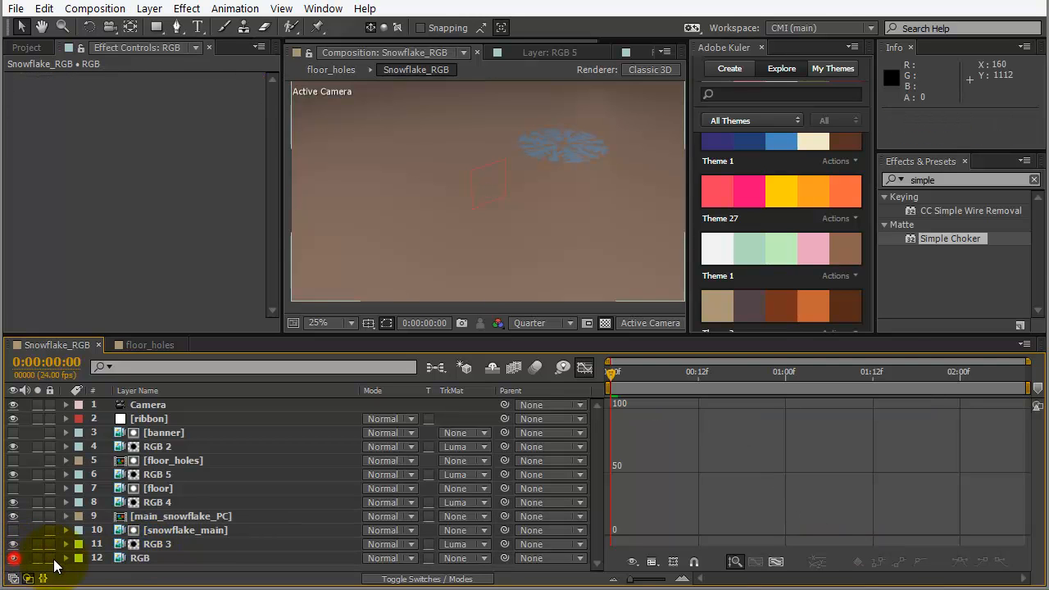
pyautogui.click(131, 559)
pyautogui.moveTo(677, 378); pyautogui.dragTo(771, 391)
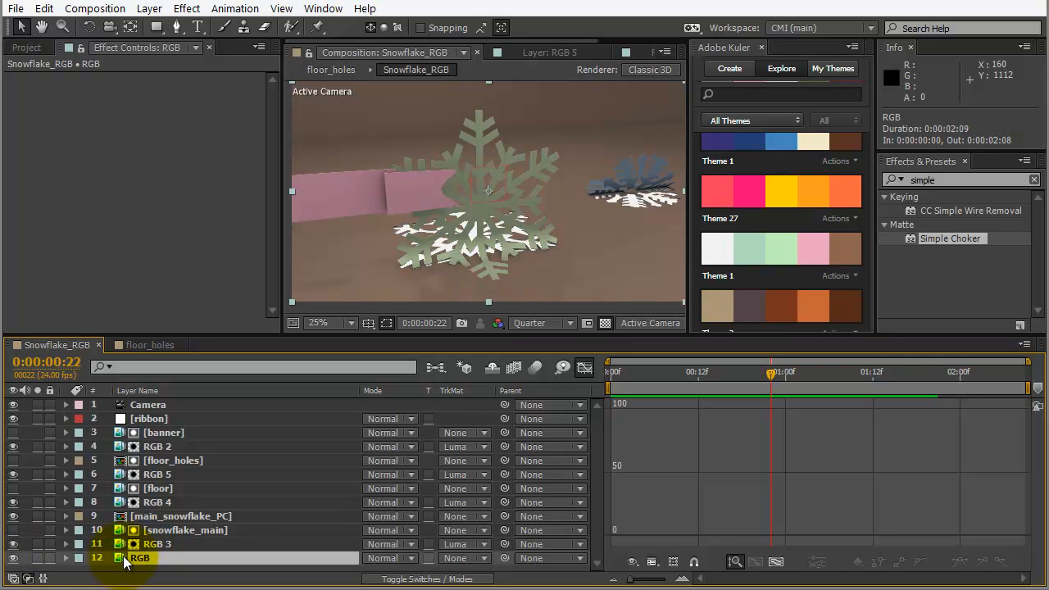
pyautogui.click(12, 560)
pyautogui.click(13, 567)
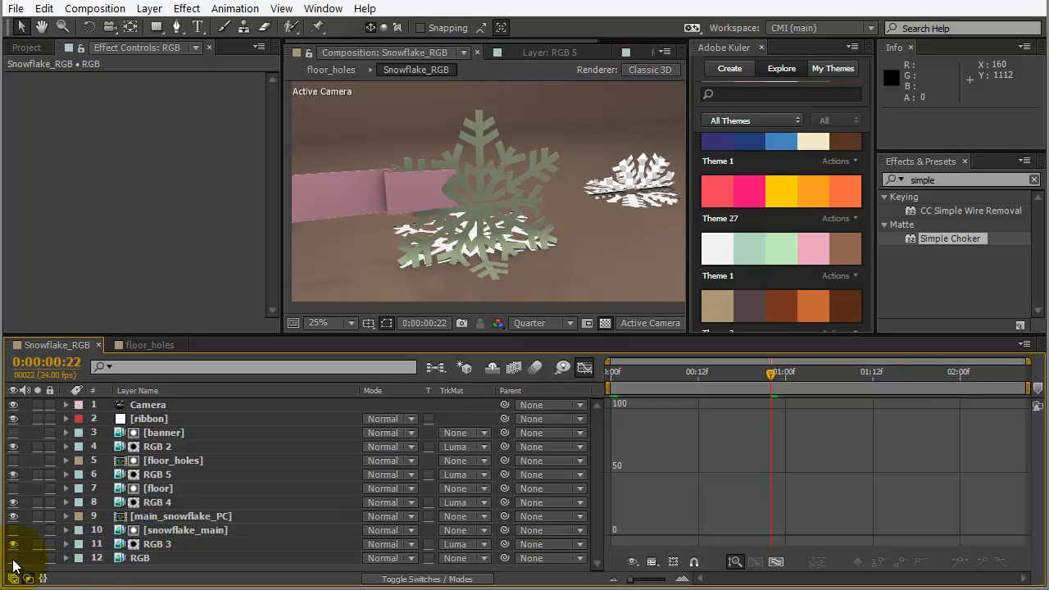
pyautogui.click(12, 558)
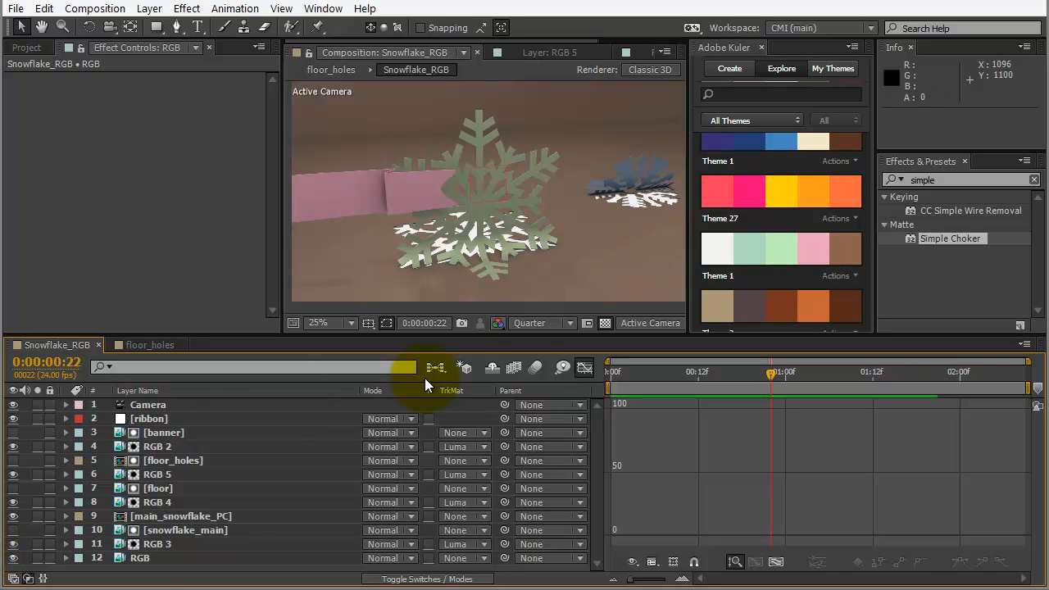
# - Copy the Tritone and Hue/Saturation effects from the RGB 4 layer onto the bottom RGB layer
pyautogui.click(140, 559)
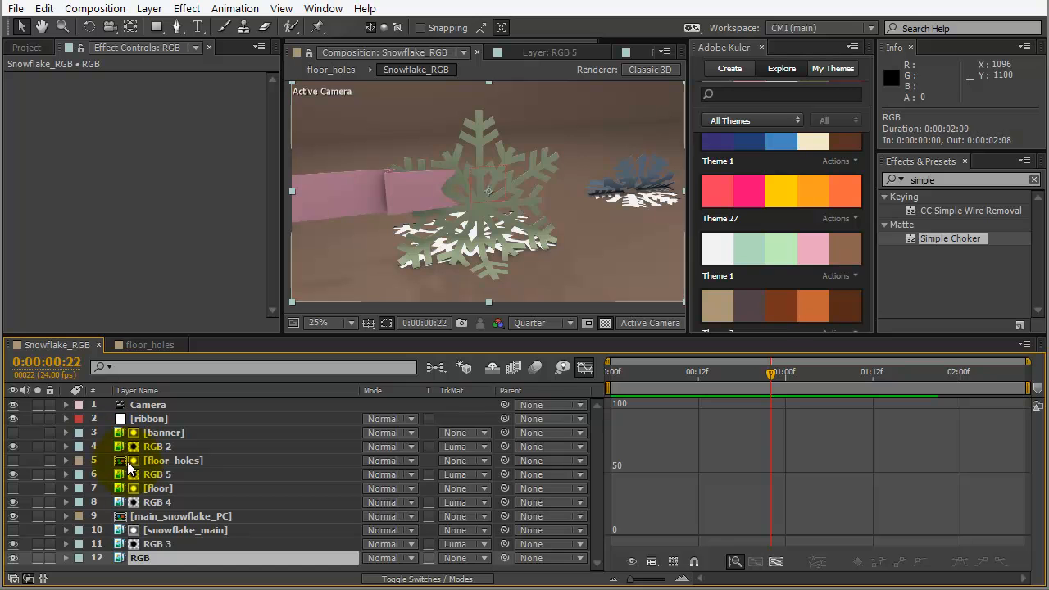
pyautogui.click(123, 505)
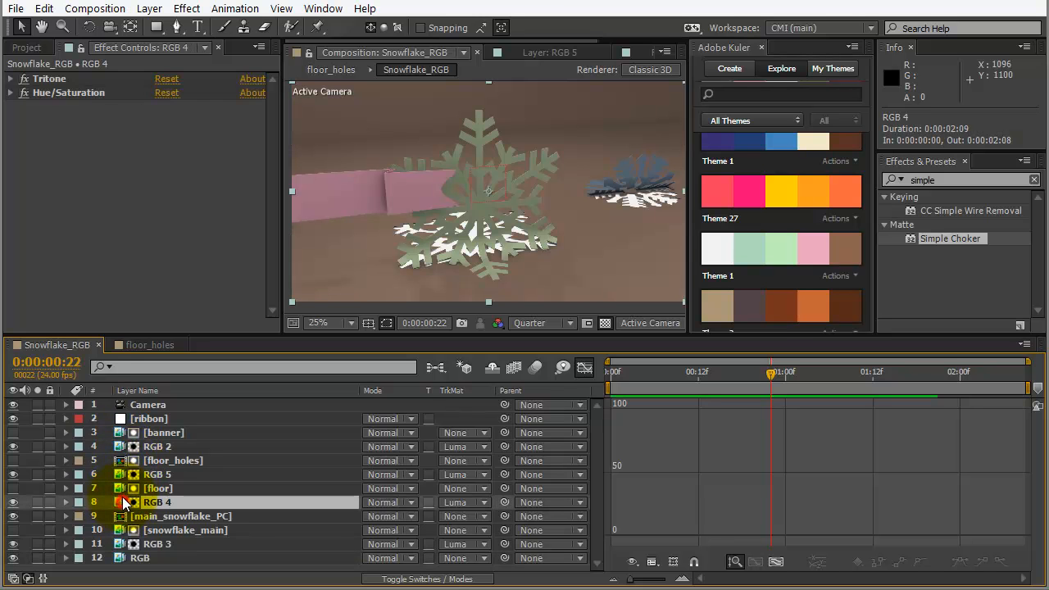
pyautogui.click(46, 79)
pyautogui.keyDown('shift'); pyautogui.click(57, 92); pyautogui.keyUp('shift')
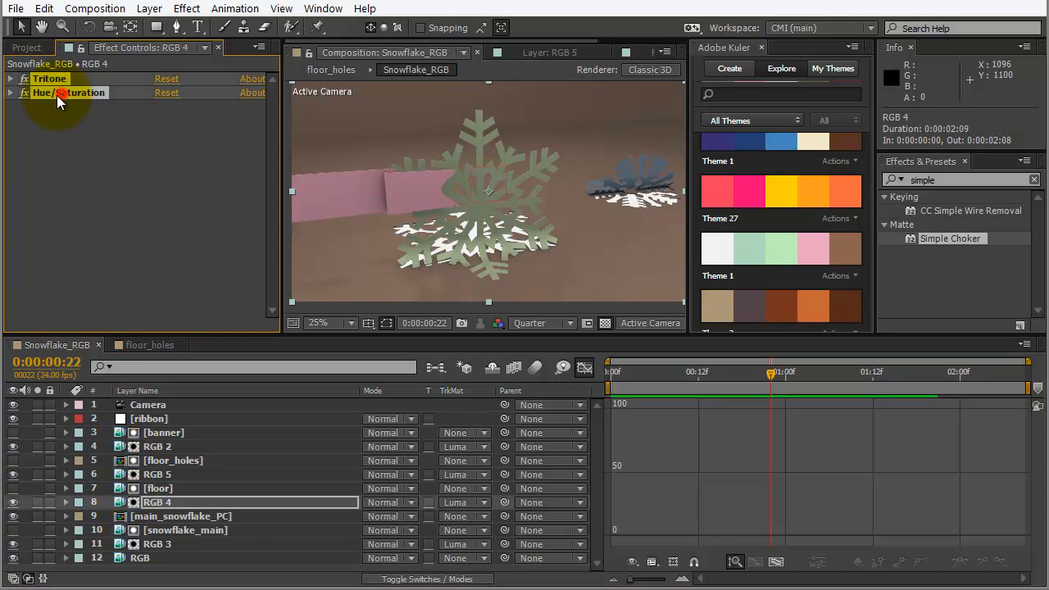
pyautogui.click(143, 558)
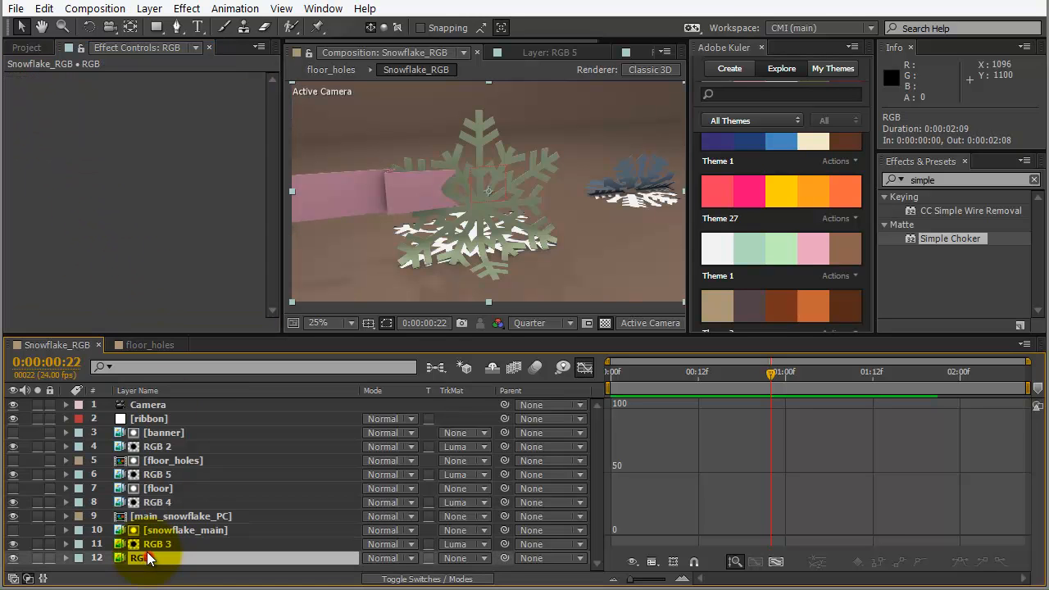
pyautogui.hotkey('ctrl', 'v')
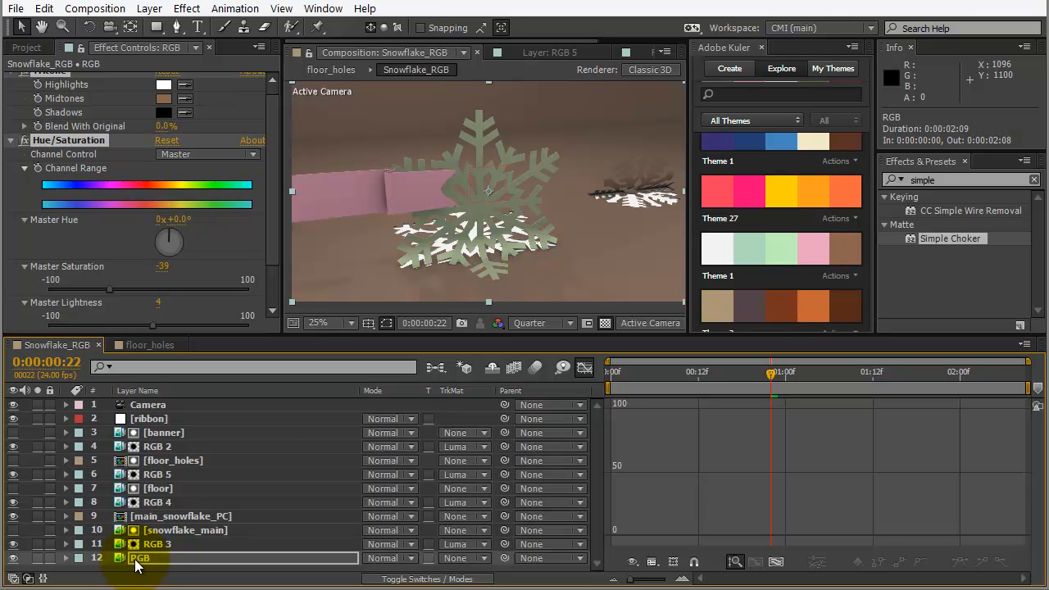
# - Switch the timeline from the Graph Editor to layer bars, move to 0:00:01:16, and undo the accidental shift of the RGB layer
pyautogui.click(584, 368)
pyautogui.moveTo(661, 374); pyautogui.dragTo(899, 336)
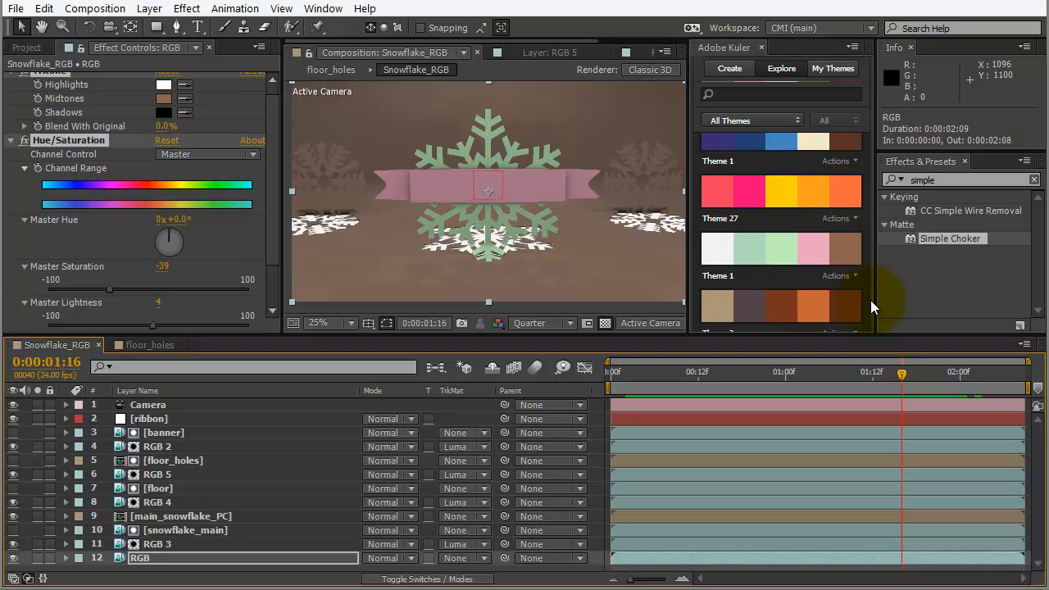
pyautogui.moveTo(646, 179); pyautogui.dragTo(636, 199)
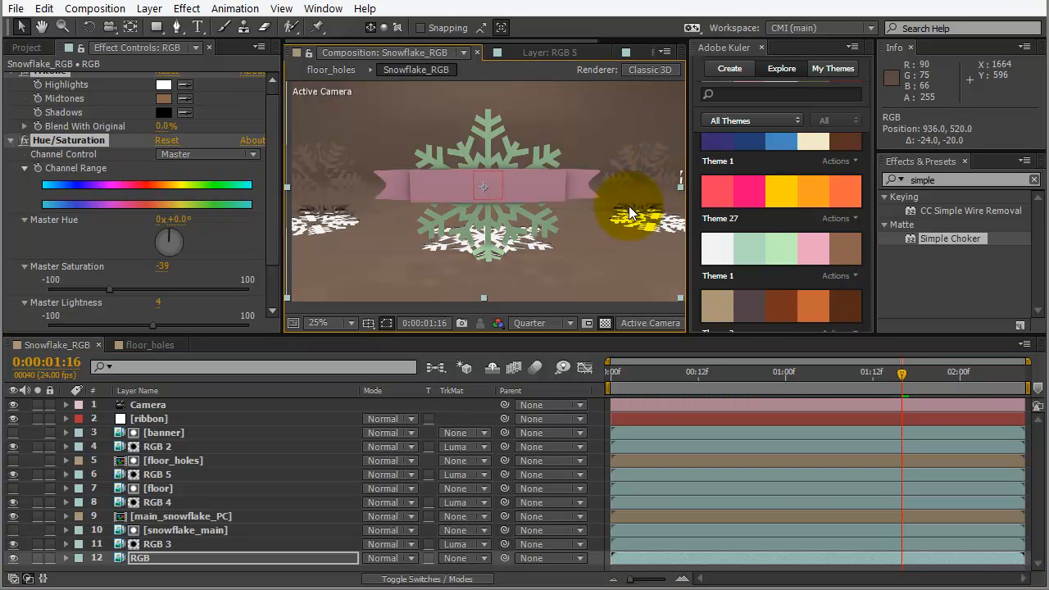
pyautogui.hotkey('ctrl', 'z')
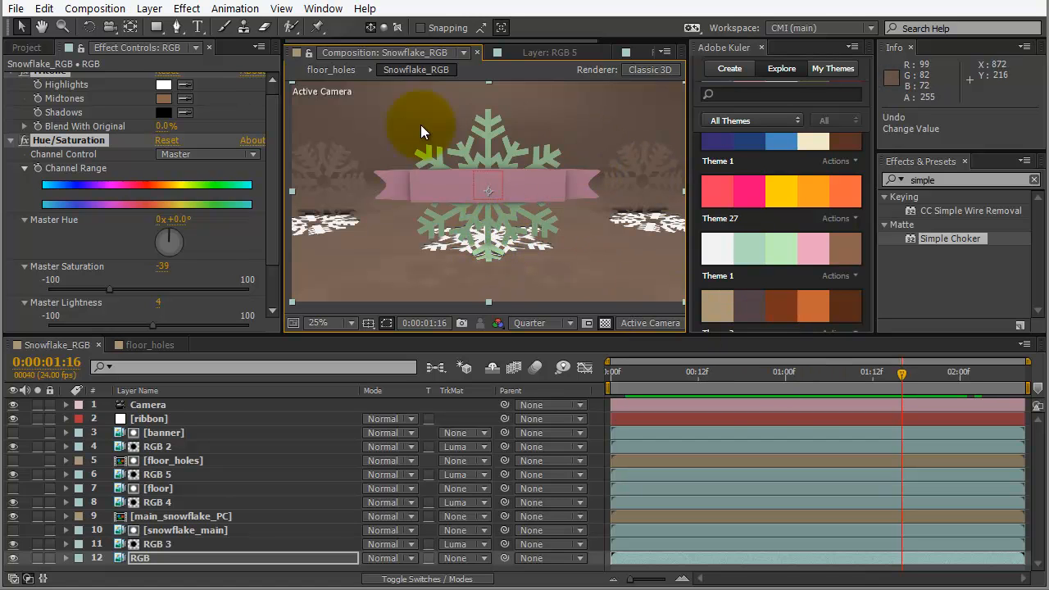
# - Scrub between 0:00:00:14 and 0:00:01:01 to examine the side snowflakes and the holes beneath them
pyautogui.moveTo(901, 374); pyautogui.dragTo(712, 375)
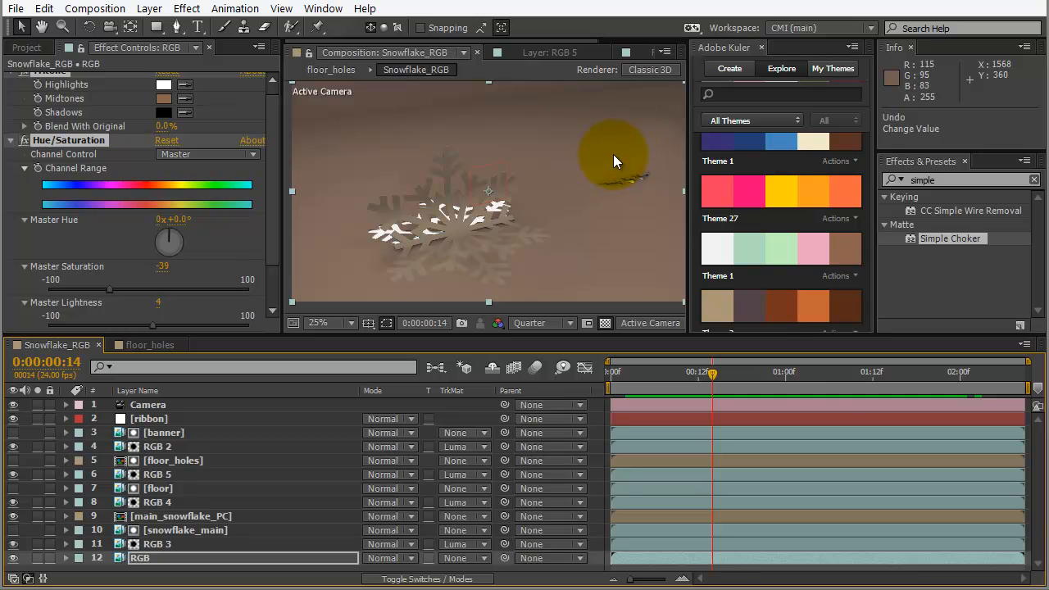
pyautogui.moveTo(711, 372); pyautogui.dragTo(756, 372)
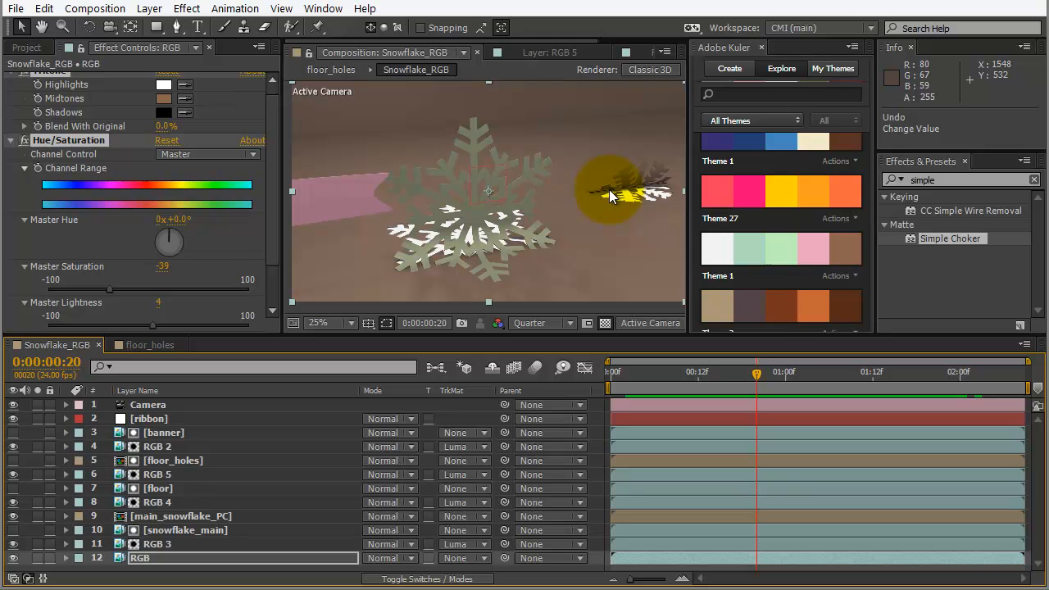
pyautogui.moveTo(762, 376)
pyautogui.mouseDown()
pyautogui.moveTo(873, 380)
pyautogui.moveTo(761, 366)
pyautogui.mouseUp()
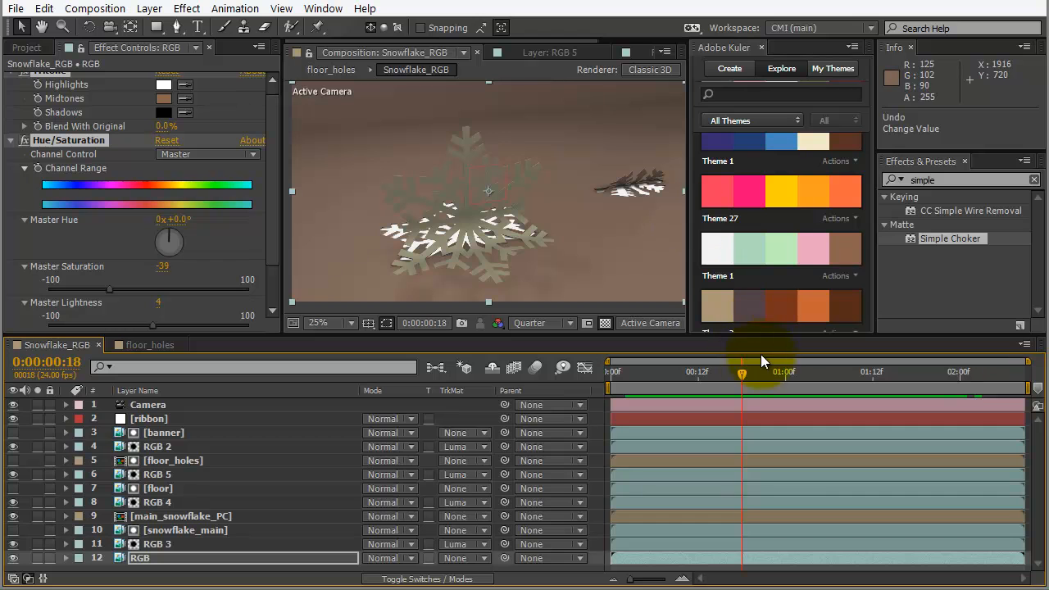
pyautogui.moveTo(744, 372); pyautogui.dragTo(796, 383)
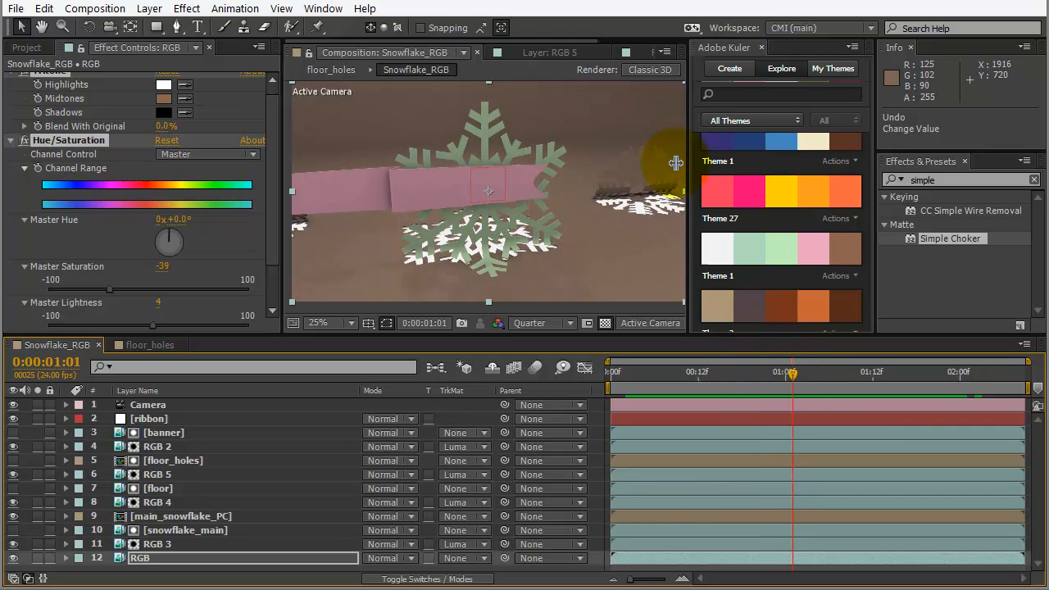
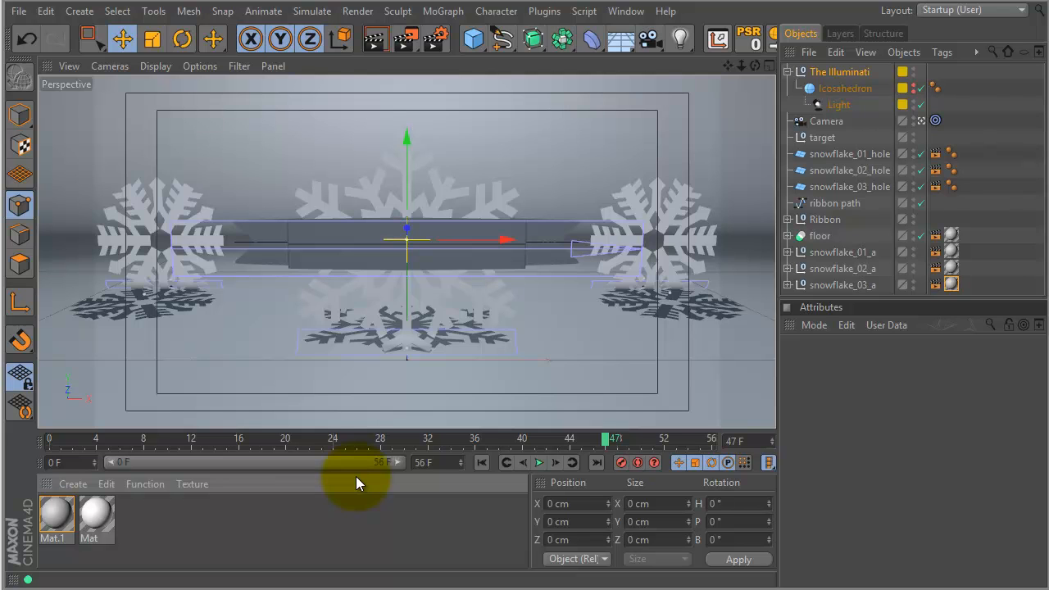
# - In Cinema 4D, save a copy of the project in the C4D folder as "winter peel tut_sm_snowflake_luma"
pyautogui.click(18, 10)
pyautogui.click(47, 172)
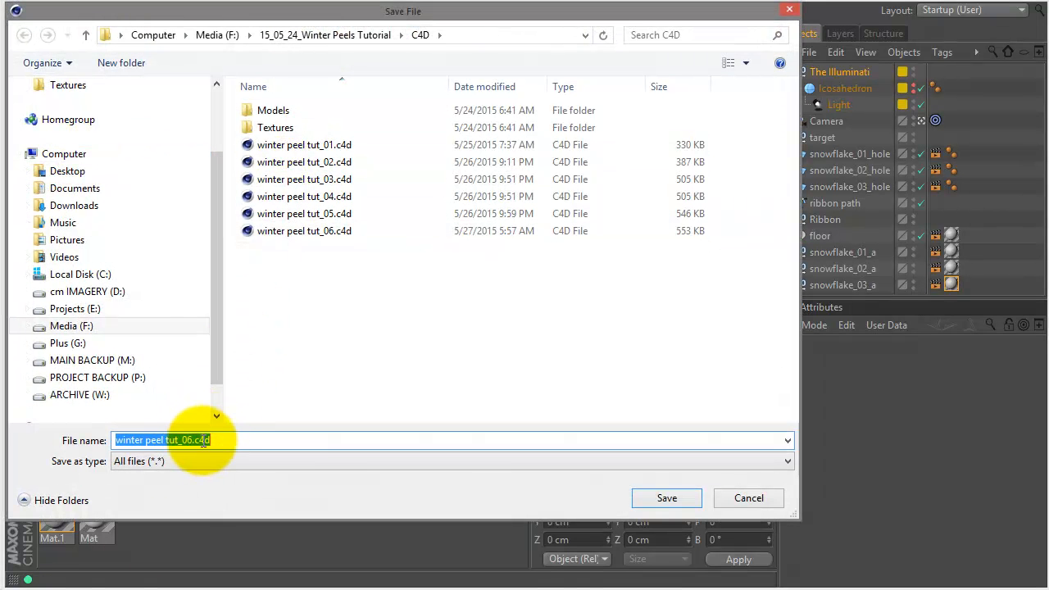
pyautogui.moveTo(236, 440); pyautogui.dragTo(177, 441)
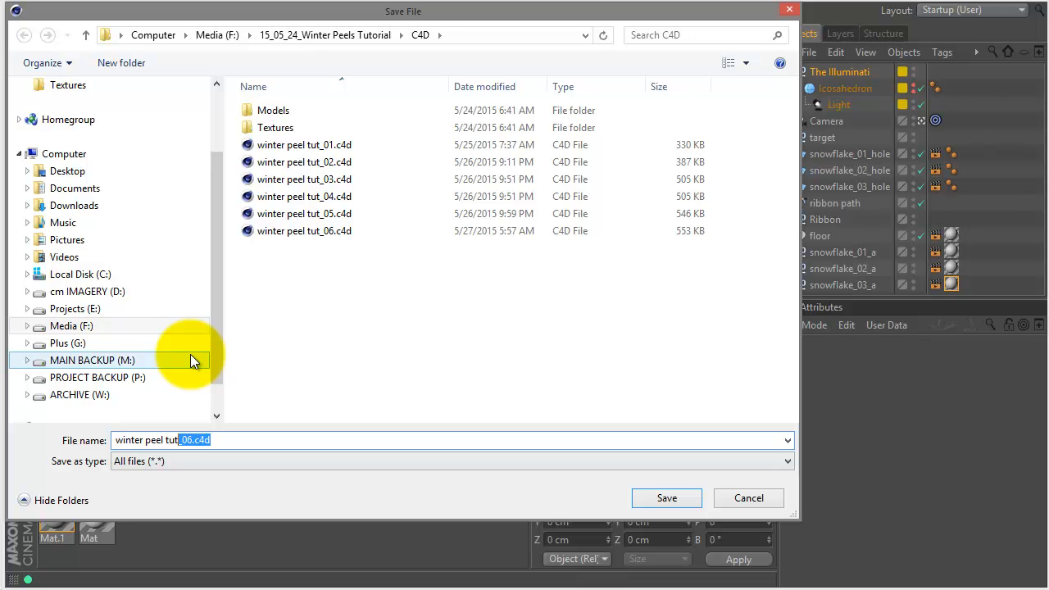
pyautogui.write('_')
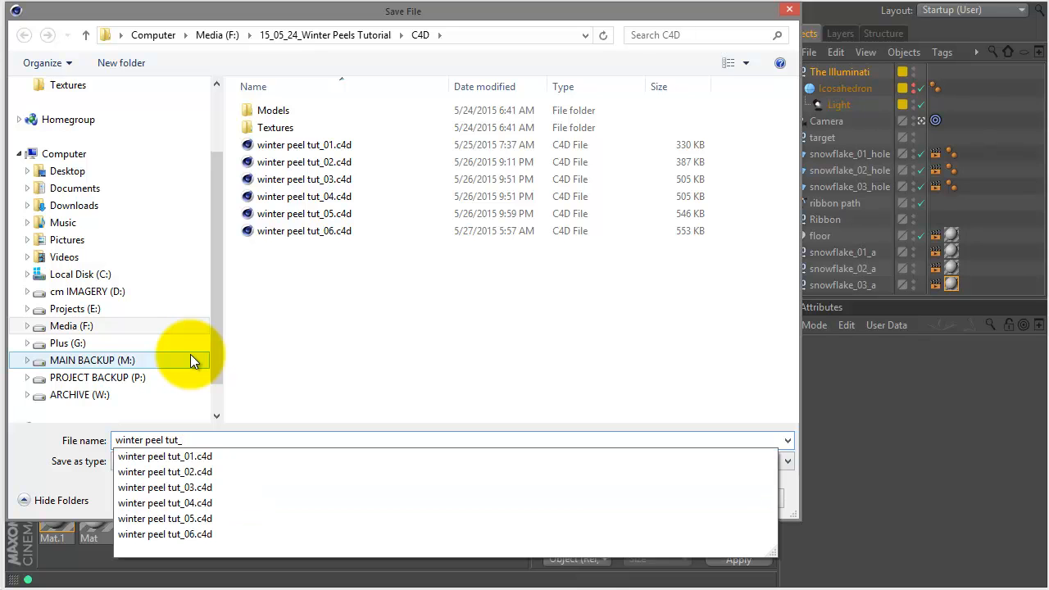
pyautogui.write('sm_sn')
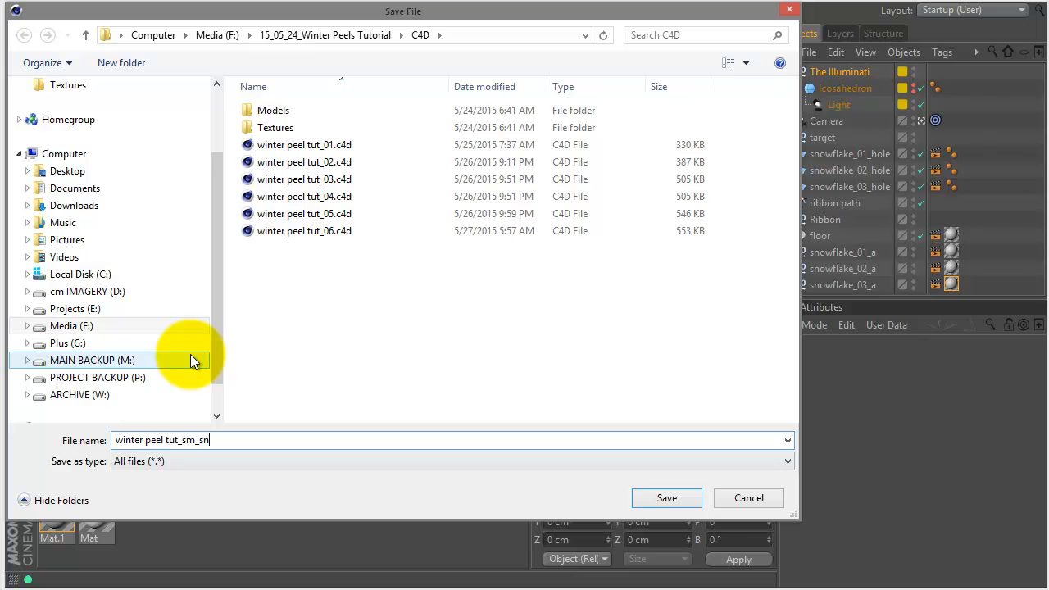
pyautogui.write('owflake_luma')
pyautogui.click(644, 496)
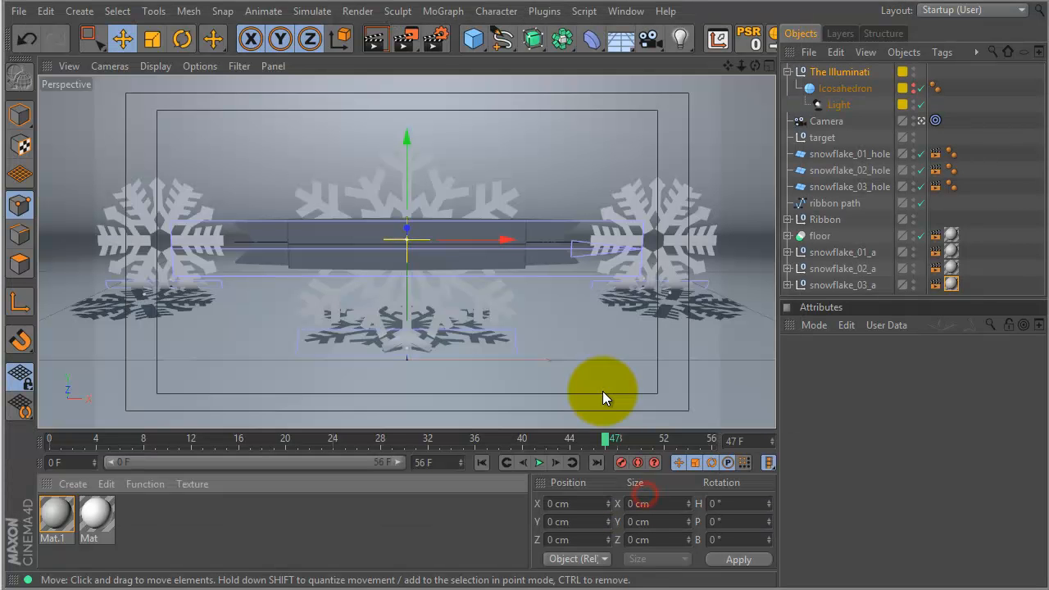
# - In the render settings, disable Multi-Pass, Ambient Occlusion and Global Illumination, and set the renderer to Standard
pyautogui.click(435, 39)
pyautogui.moveTo(425, 0); pyautogui.dragTo(445, 82)
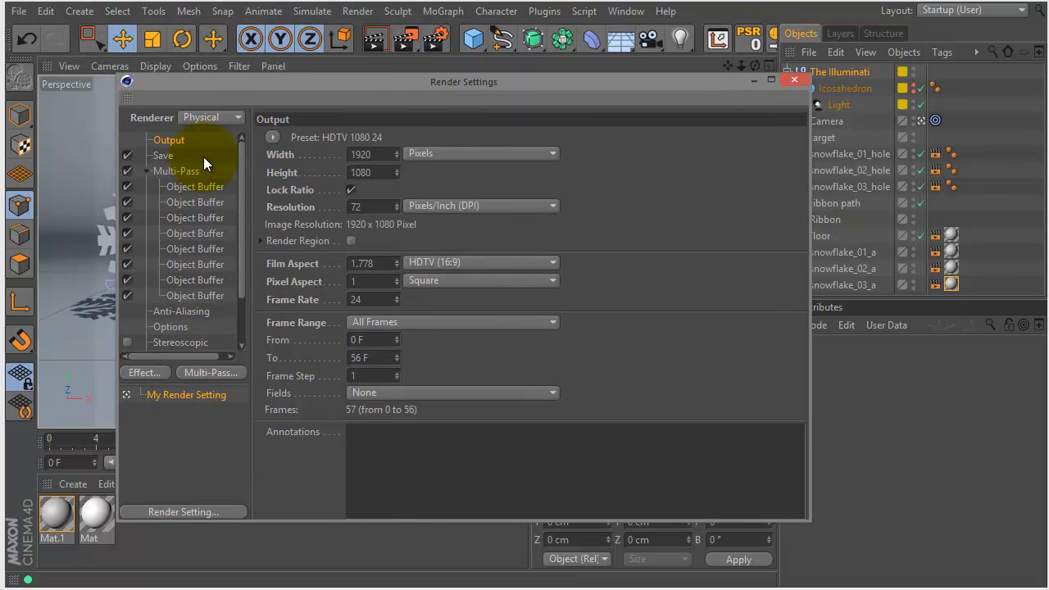
pyautogui.click(127, 171)
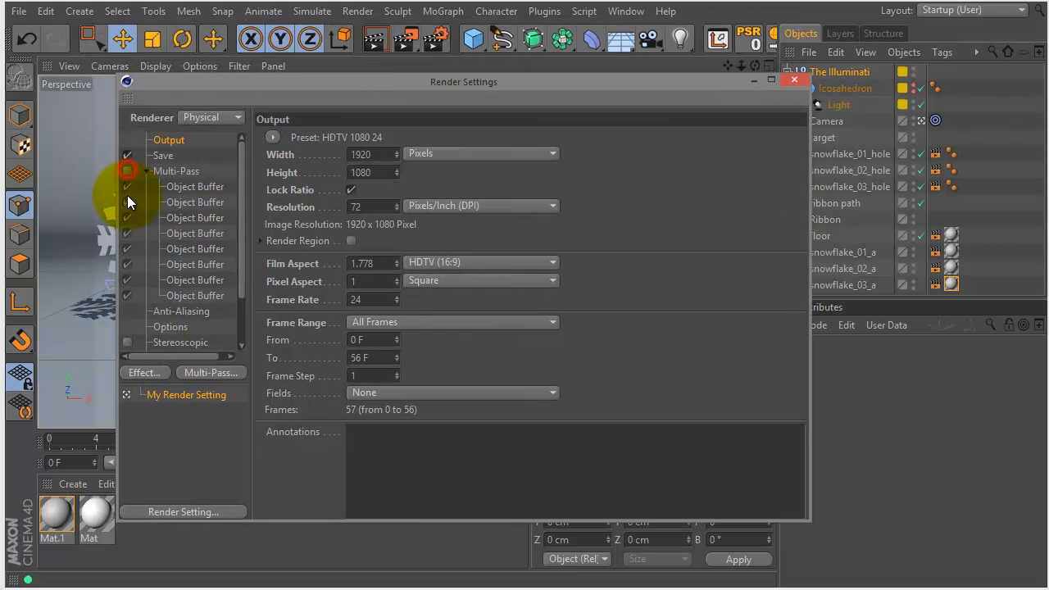
pyautogui.moveTo(242, 238); pyautogui.dragTo(239, 271)
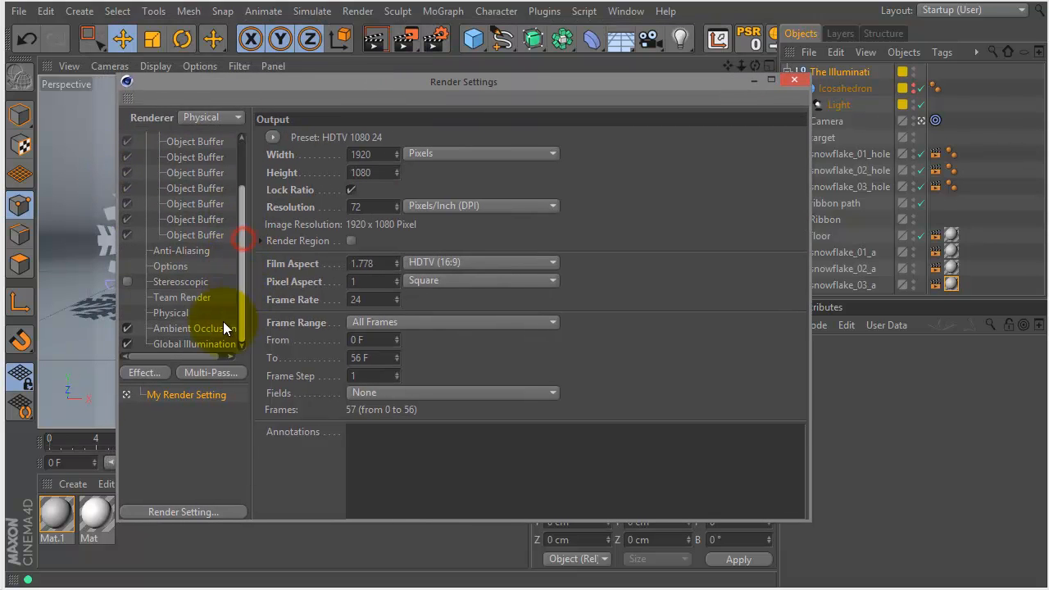
pyautogui.click(127, 344)
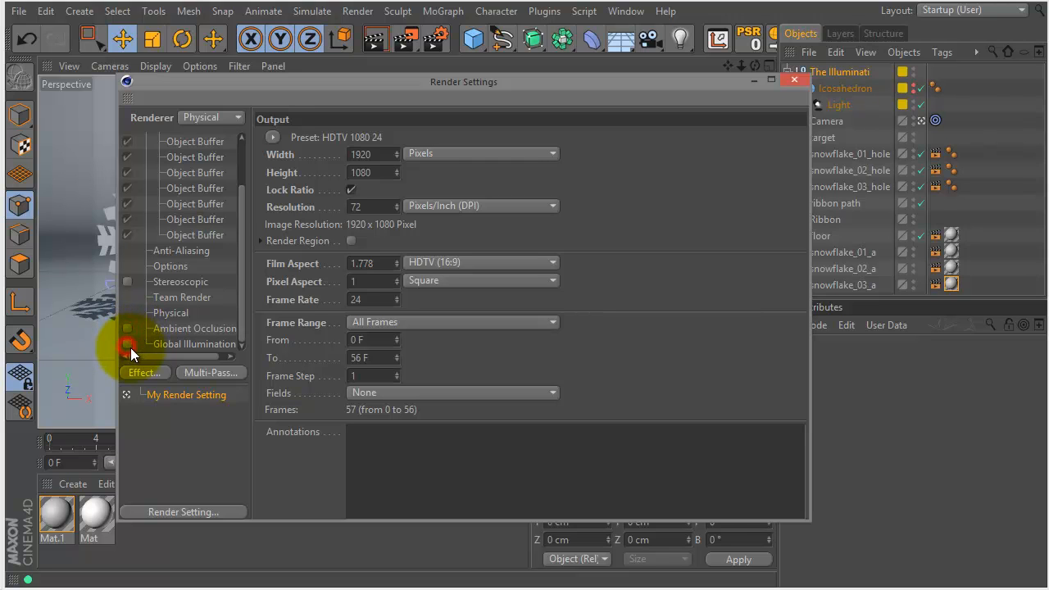
pyautogui.moveTo(242, 281); pyautogui.dragTo(241, 238)
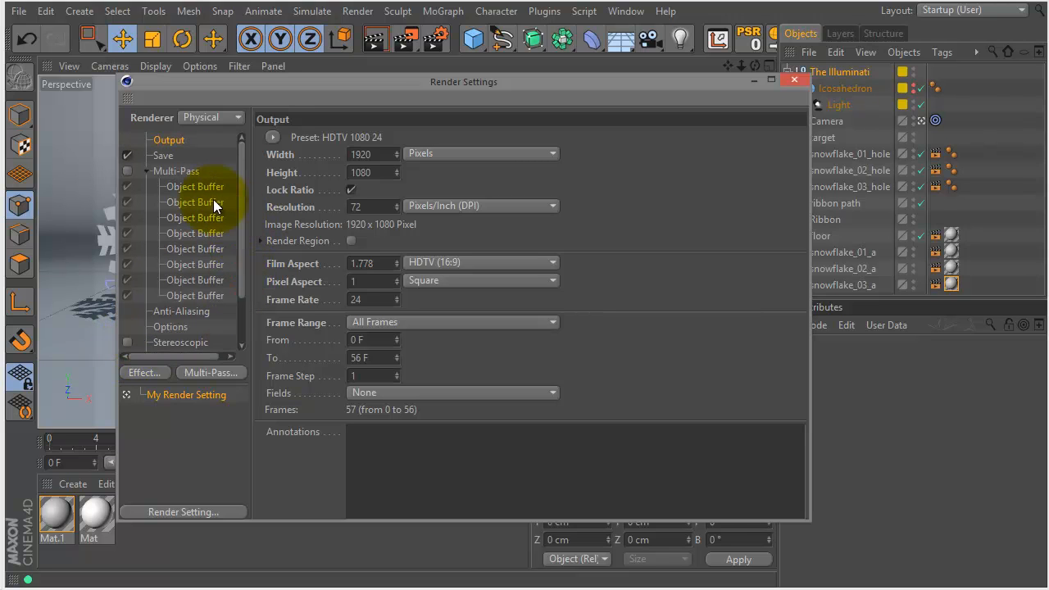
pyautogui.click(205, 117)
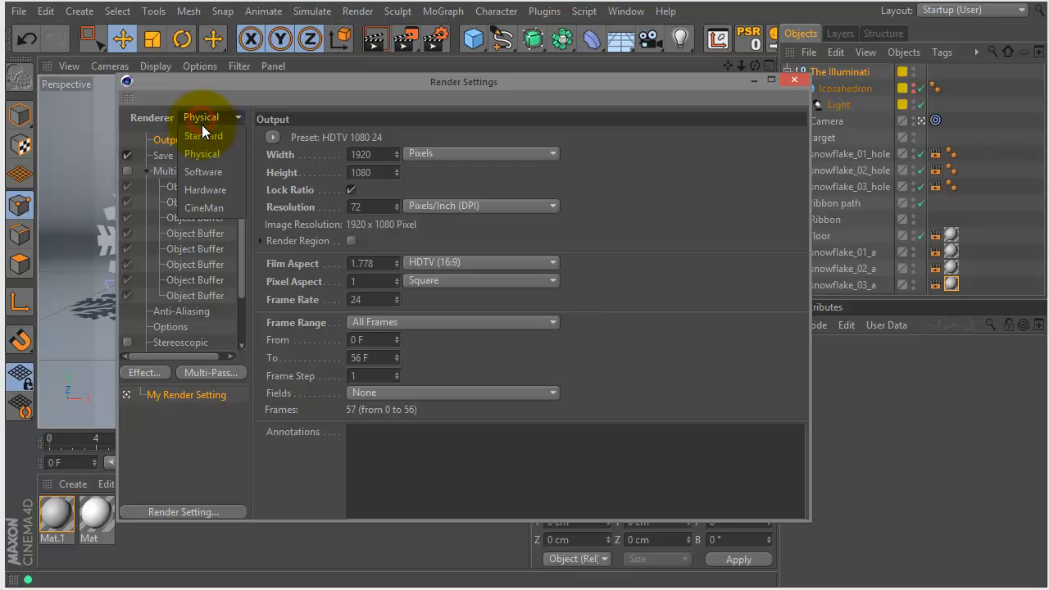
pyautogui.click(191, 125)
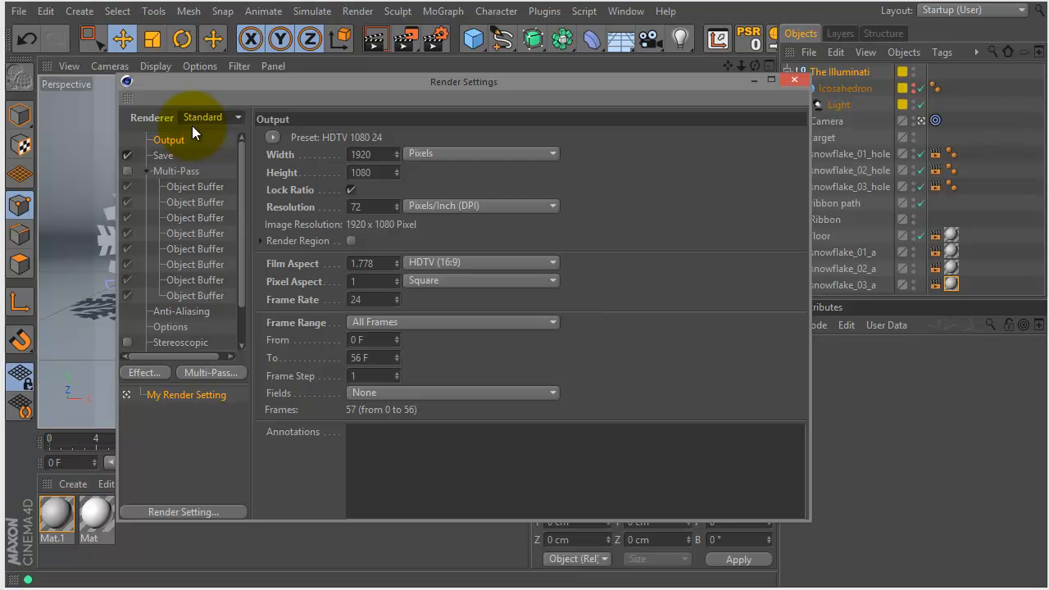
# - Turn off saving of the compositing project file in the render's save options
pyautogui.click(164, 156)
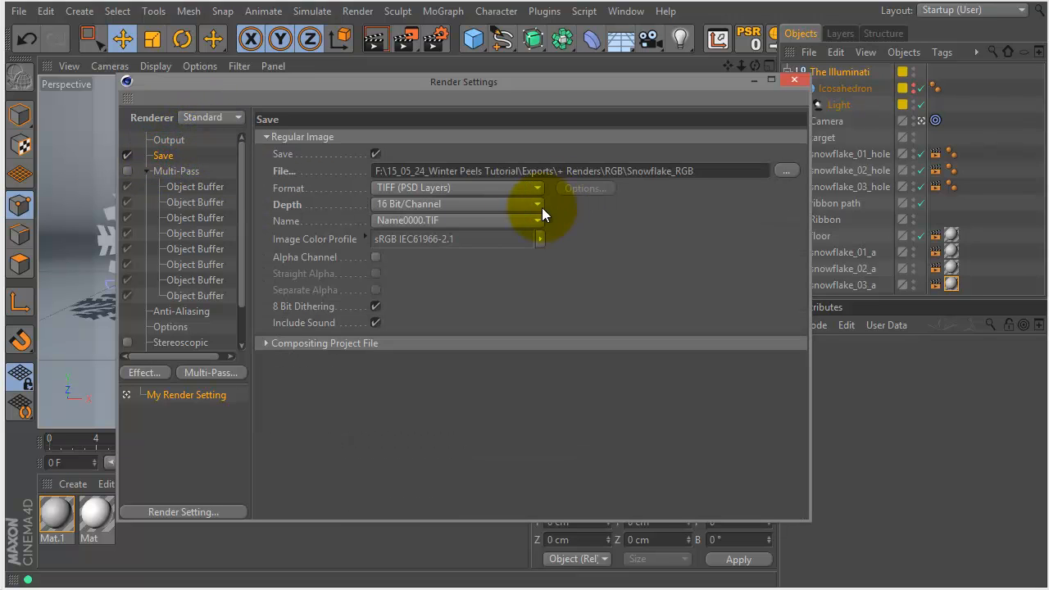
pyautogui.click(266, 343)
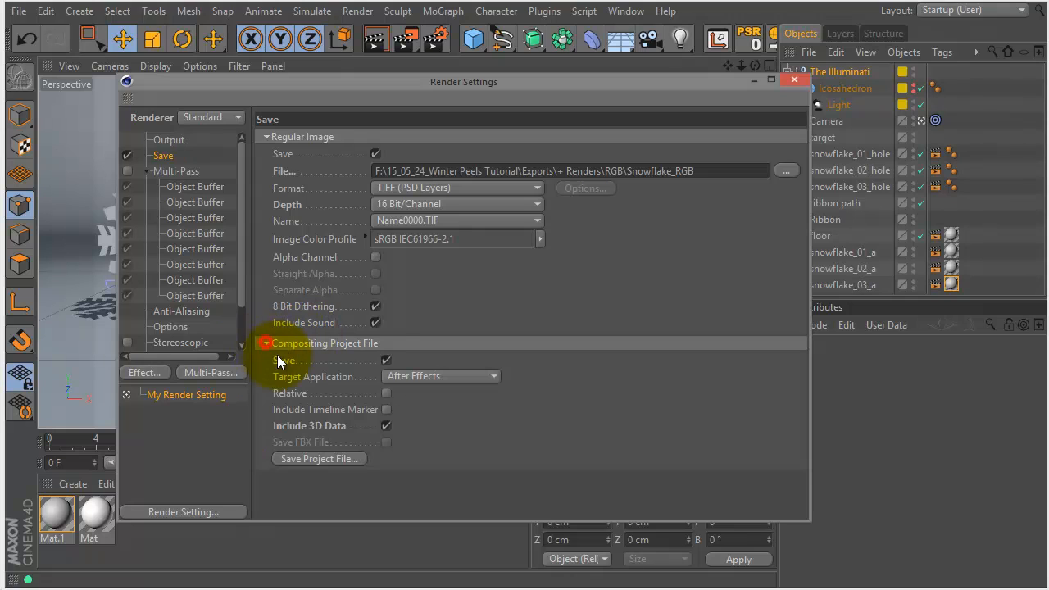
pyautogui.click(384, 360)
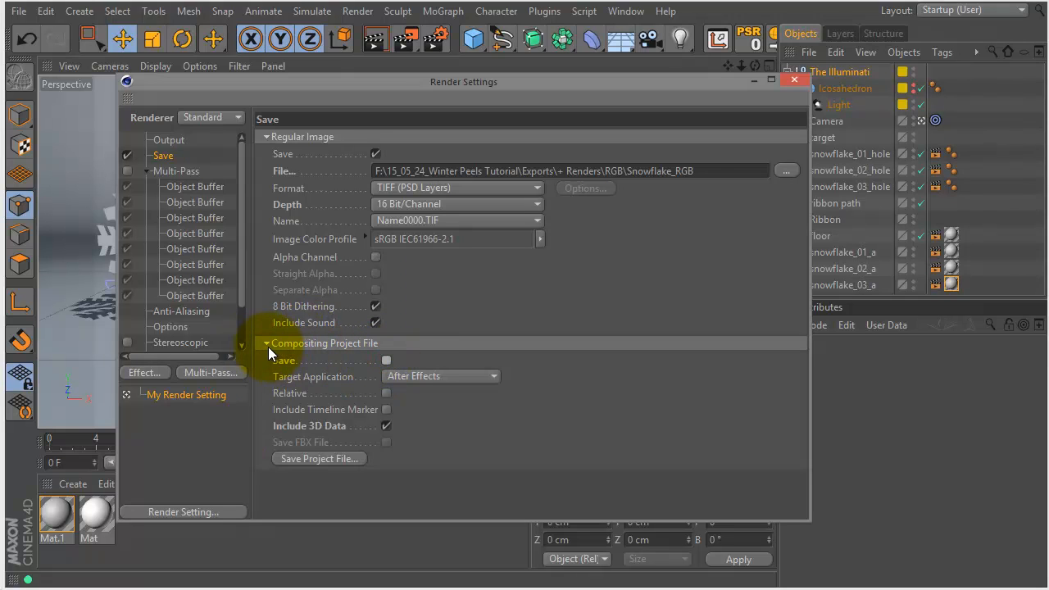
pyautogui.click(268, 345)
# - Set the render output file to Snowflake_sm_luma in a new Luma folder inside the + Renders folder
pyautogui.moveTo(705, 169); pyautogui.dragTo(672, 168)
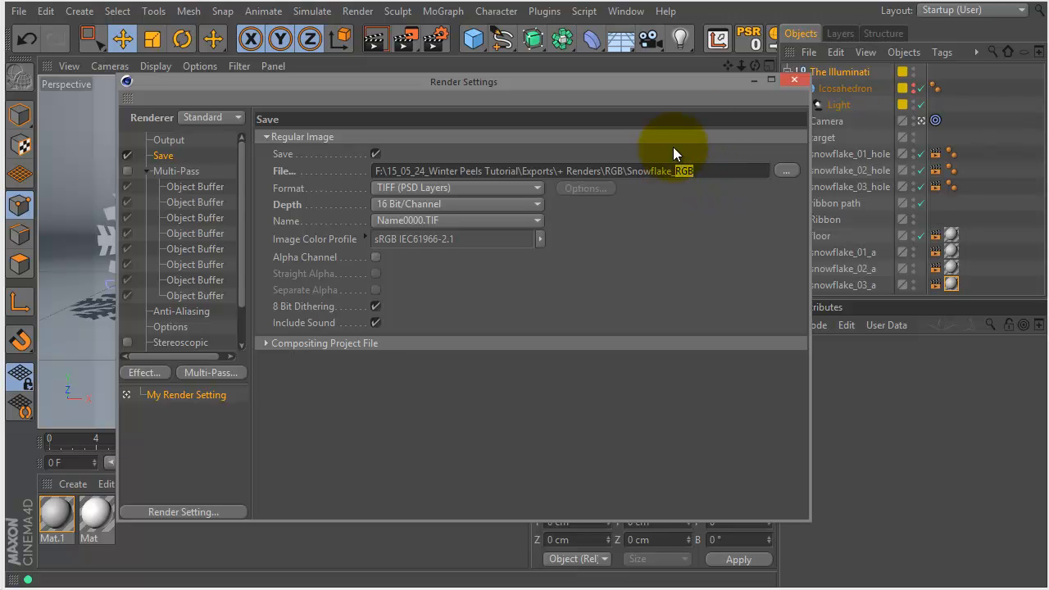
pyautogui.write('sm_luma')
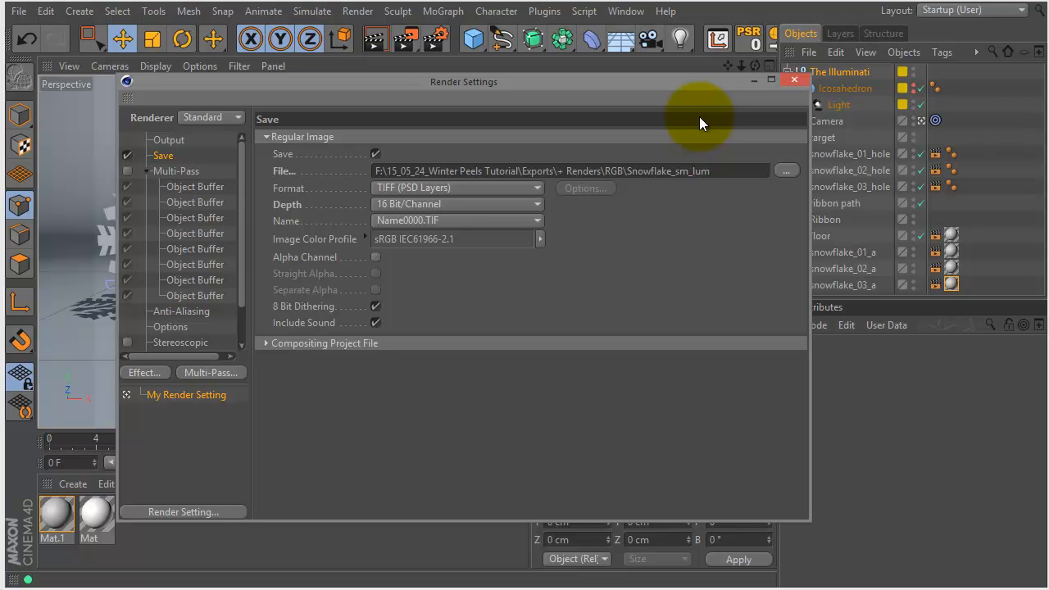
pyautogui.click(786, 170)
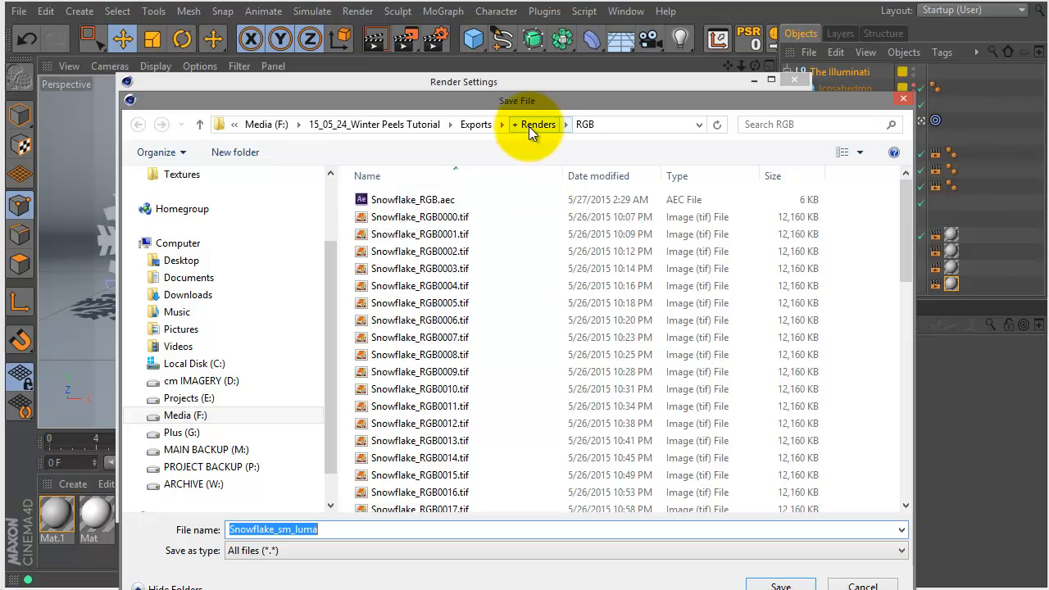
pyautogui.click(528, 127)
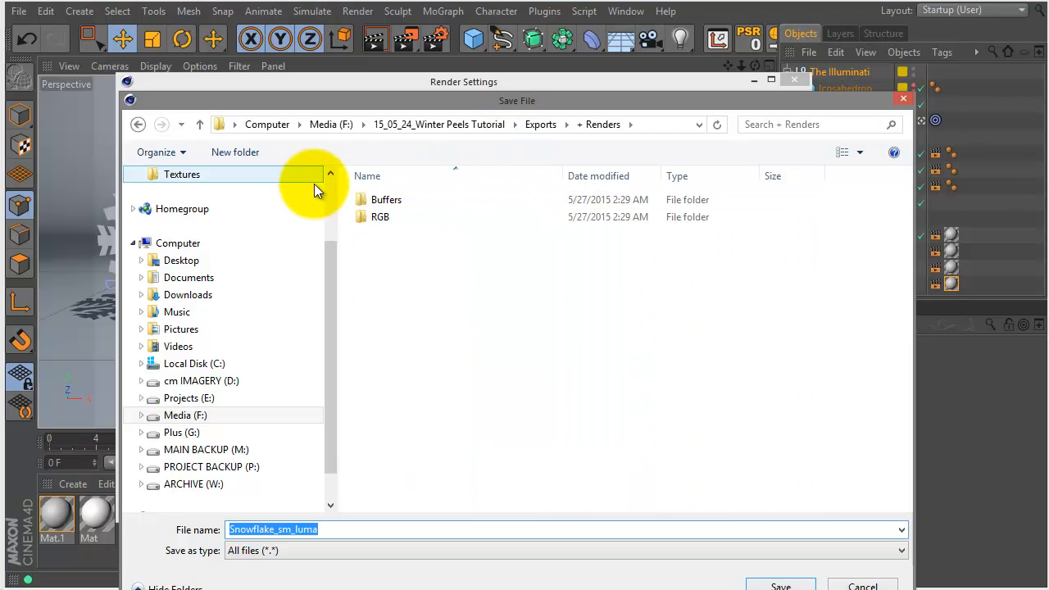
pyautogui.click(239, 154)
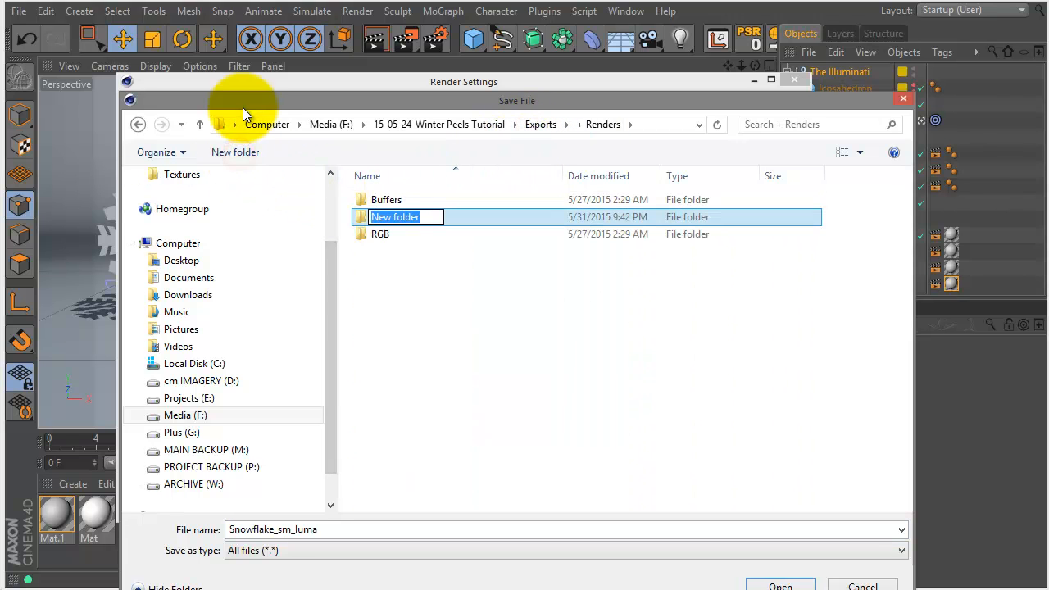
pyautogui.write('Luma')
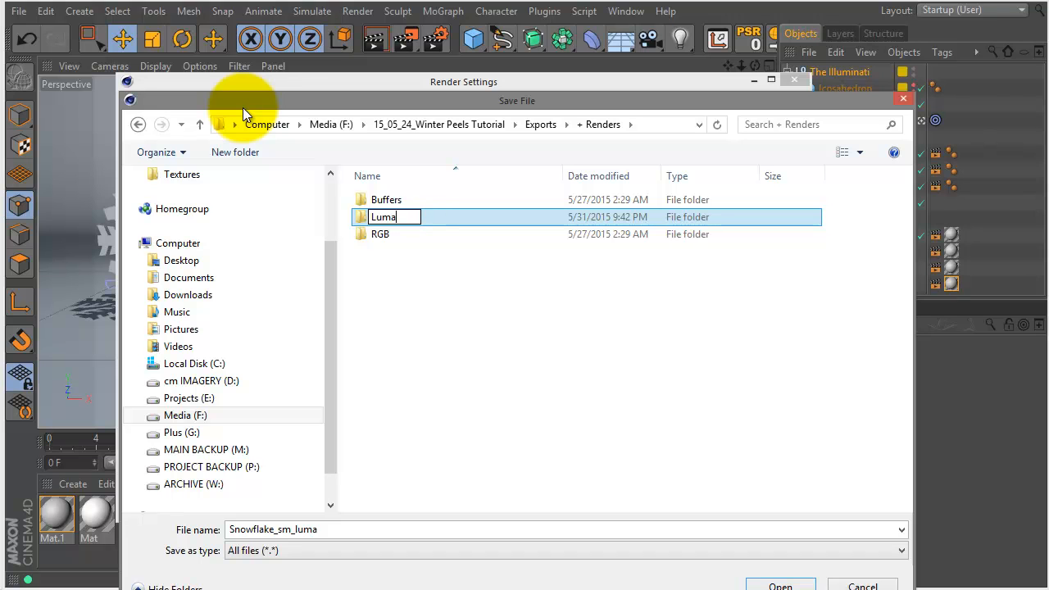
pyautogui.click(398, 293)
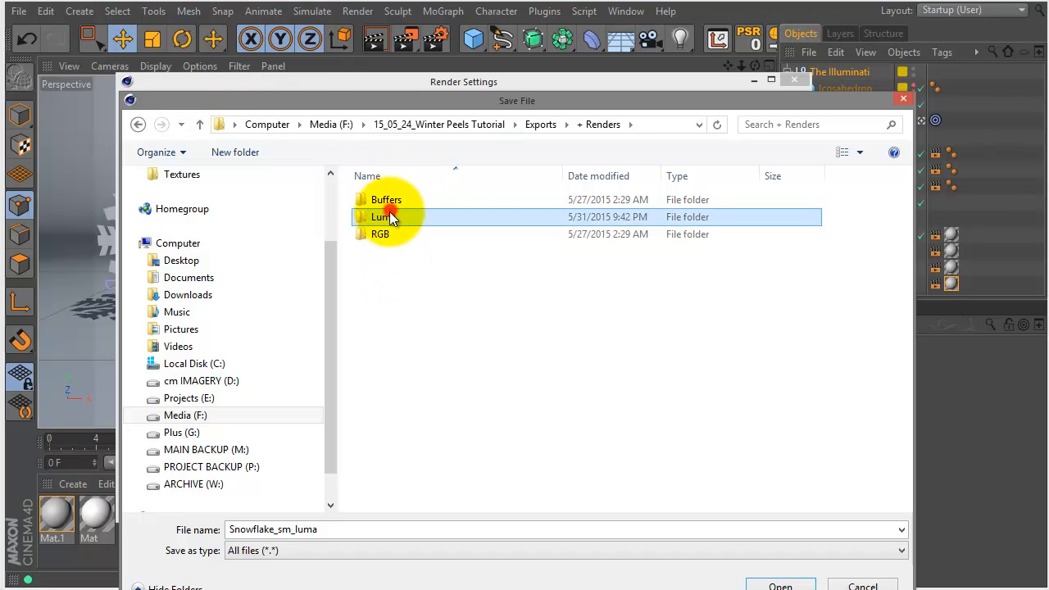
pyautogui.doubleClick(391, 213)
pyautogui.click(779, 585)
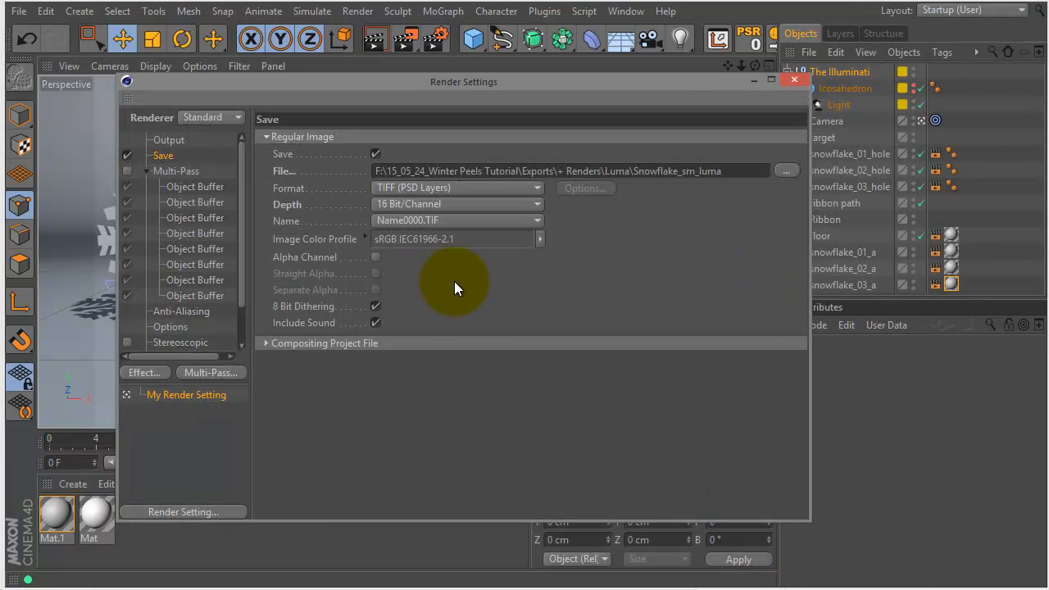
pyautogui.click(792, 80)
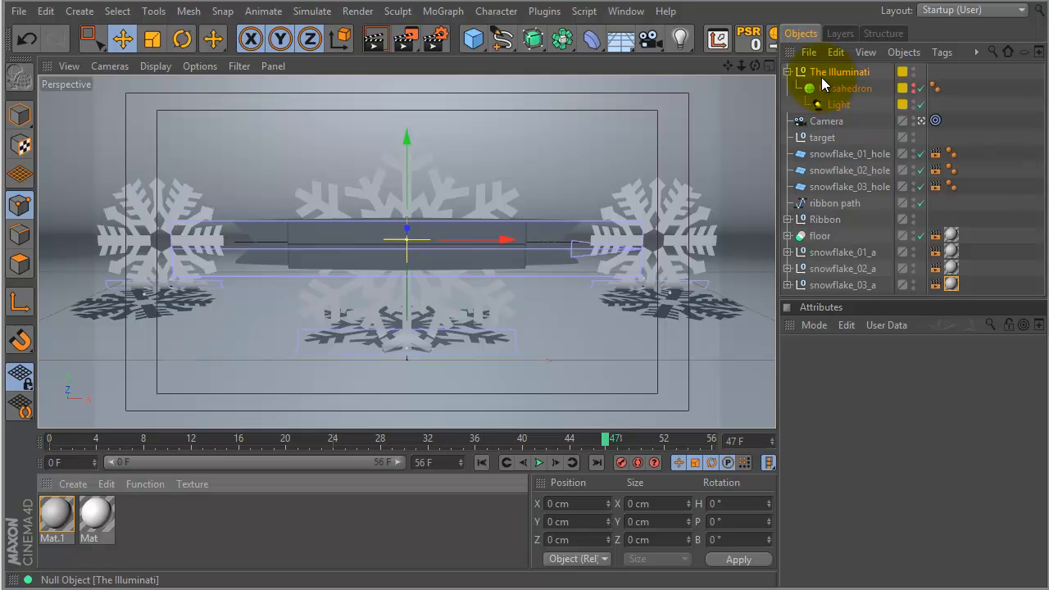
# - Hide The Illuminati light rig, remove the material tags from the floor and all three snowflakes, and preview the render
pyautogui.click(914, 70)
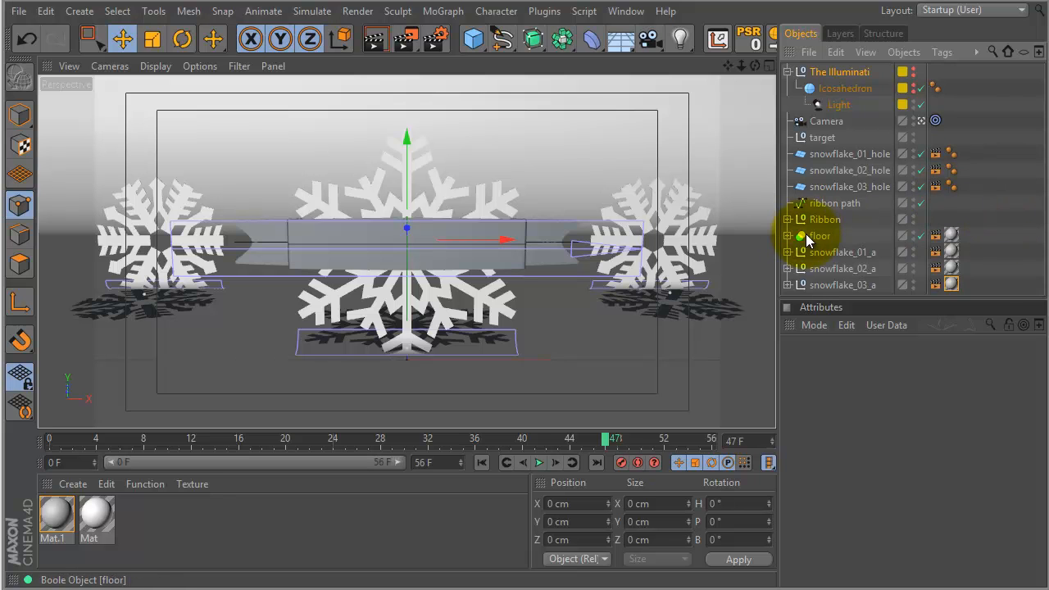
pyautogui.moveTo(973, 289); pyautogui.dragTo(947, 232)
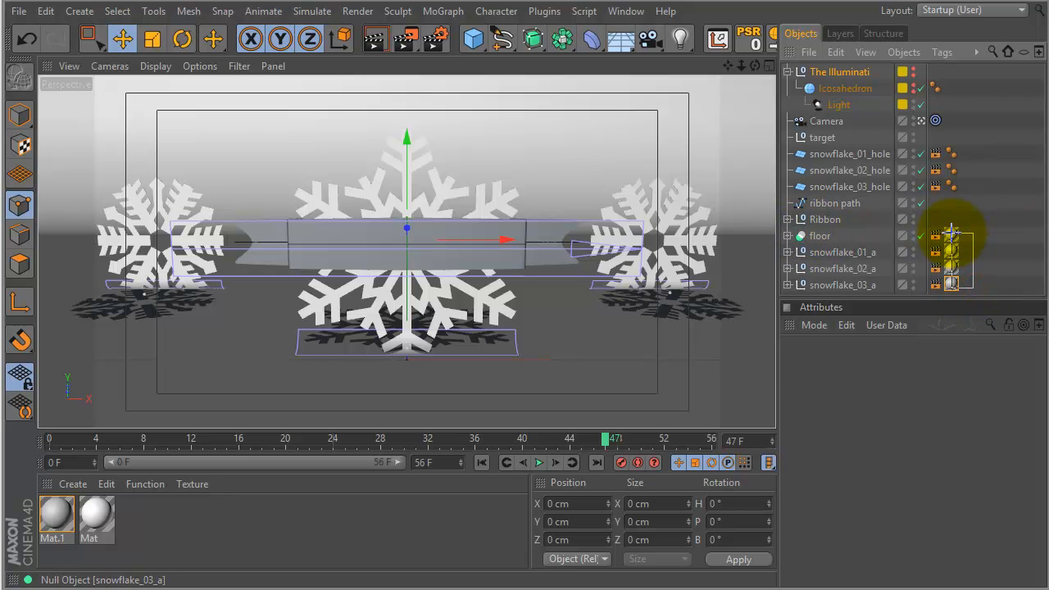
pyautogui.press('Delete')
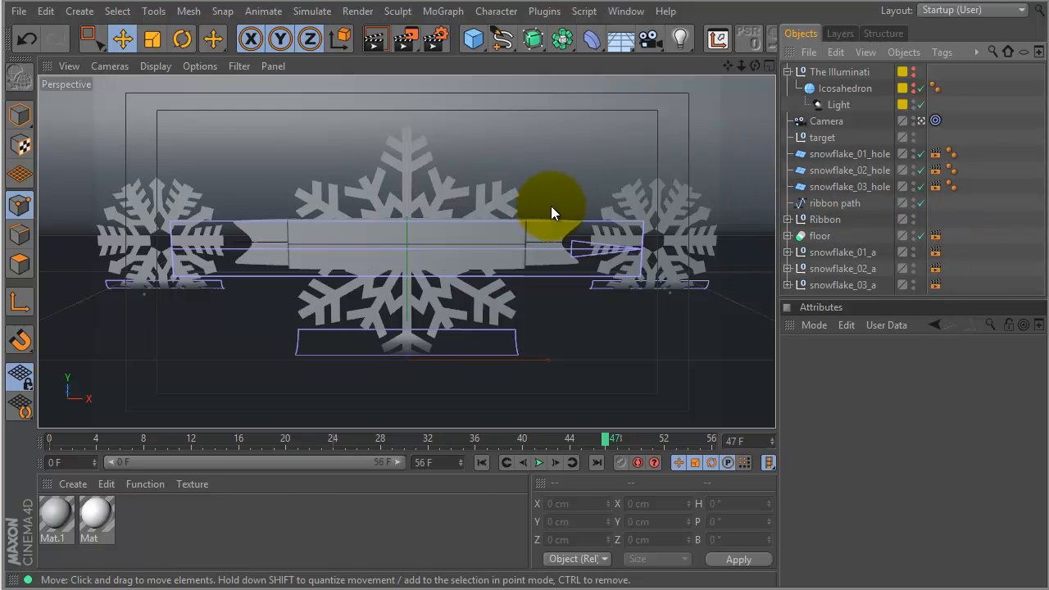
pyautogui.hotkey('ctrl', 'r')
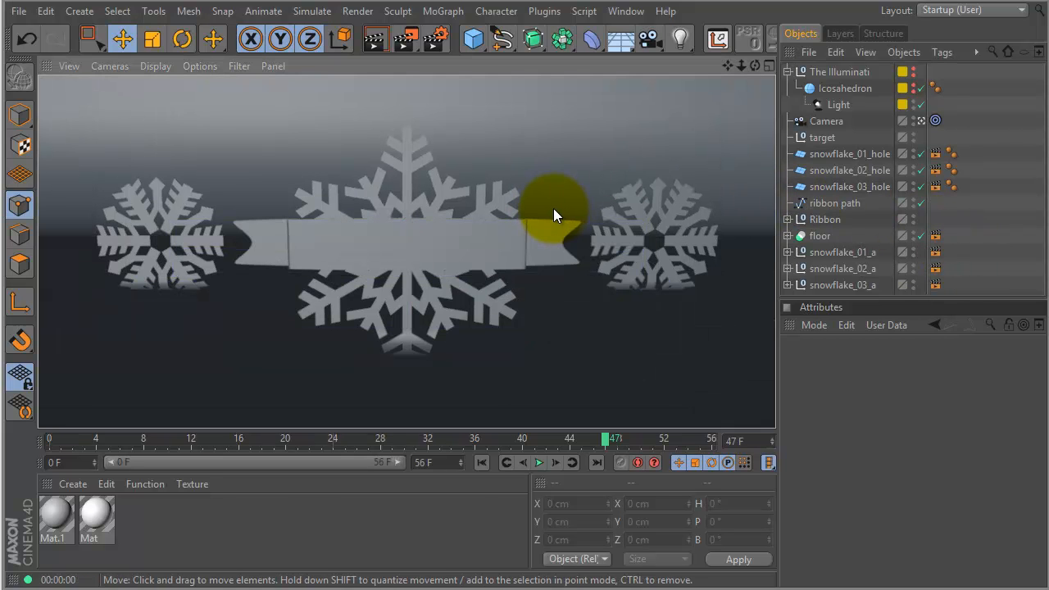
# - Disable Default Light in the render options and preview the render
pyautogui.click(432, 43)
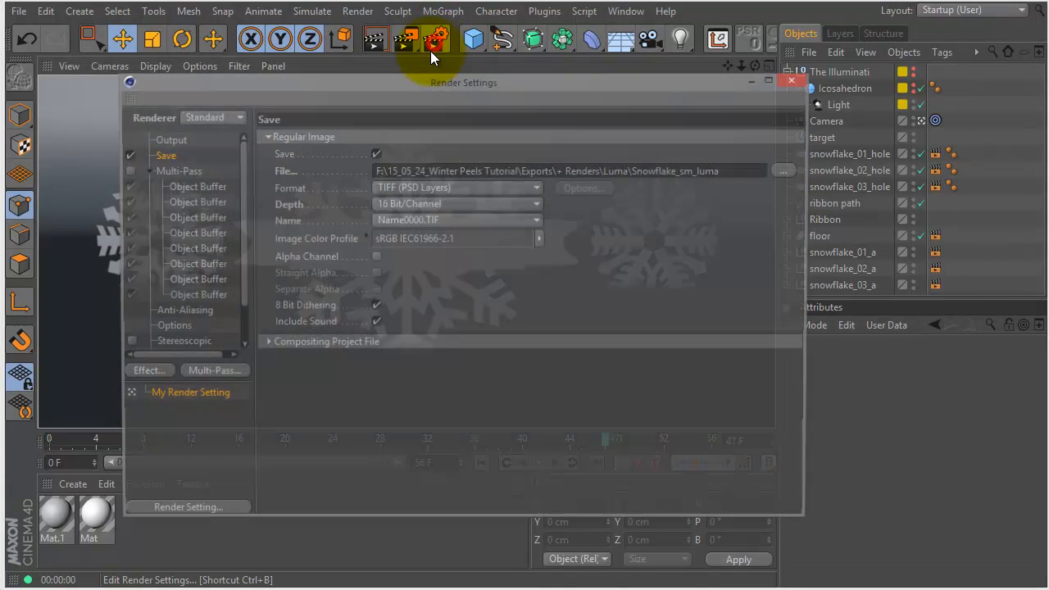
pyautogui.moveTo(242, 183); pyautogui.dragTo(236, 238)
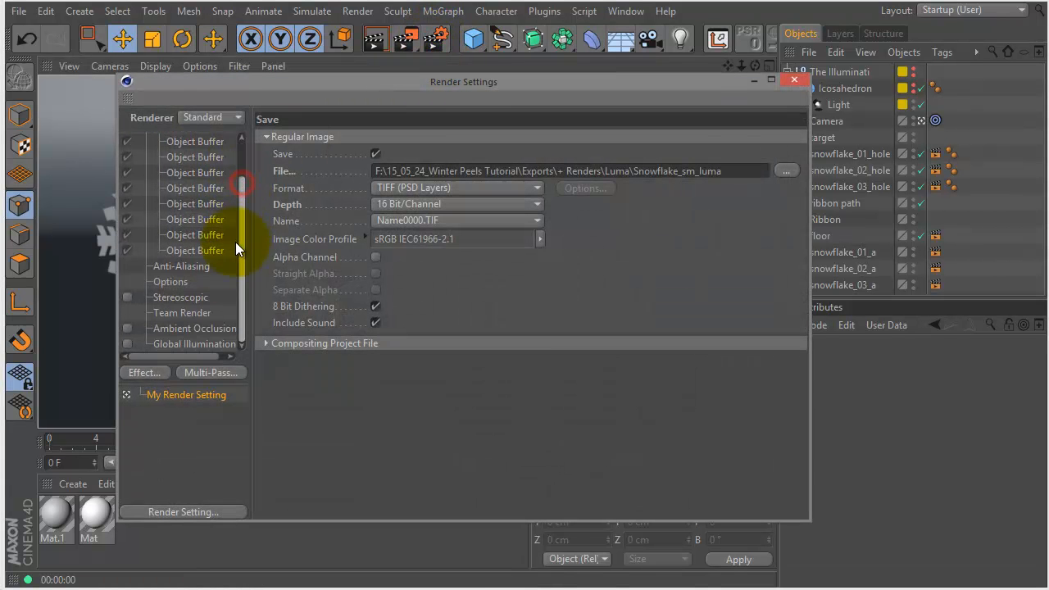
pyautogui.click(175, 277)
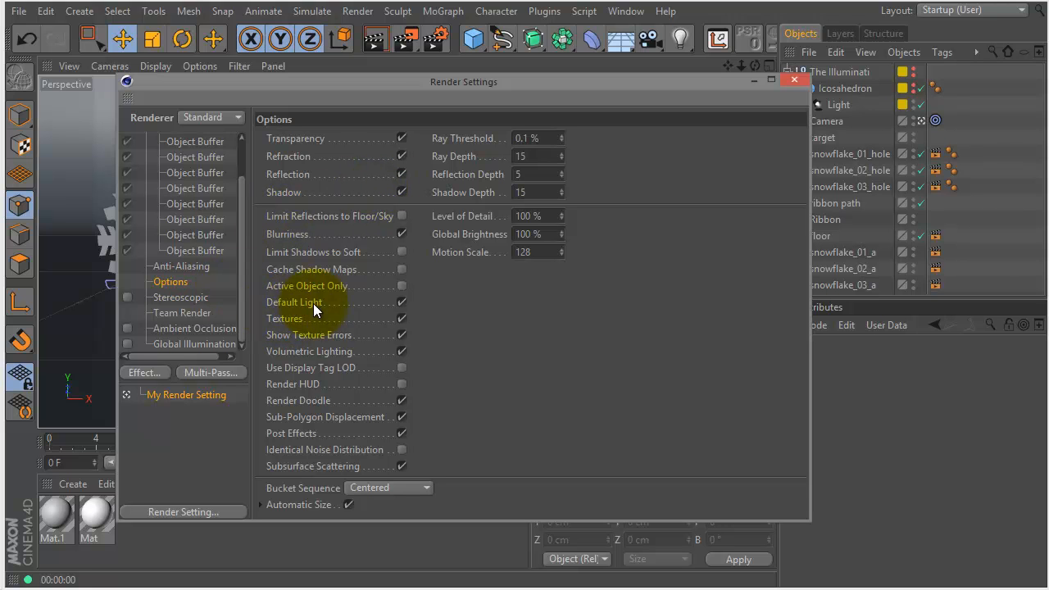
pyautogui.click(401, 303)
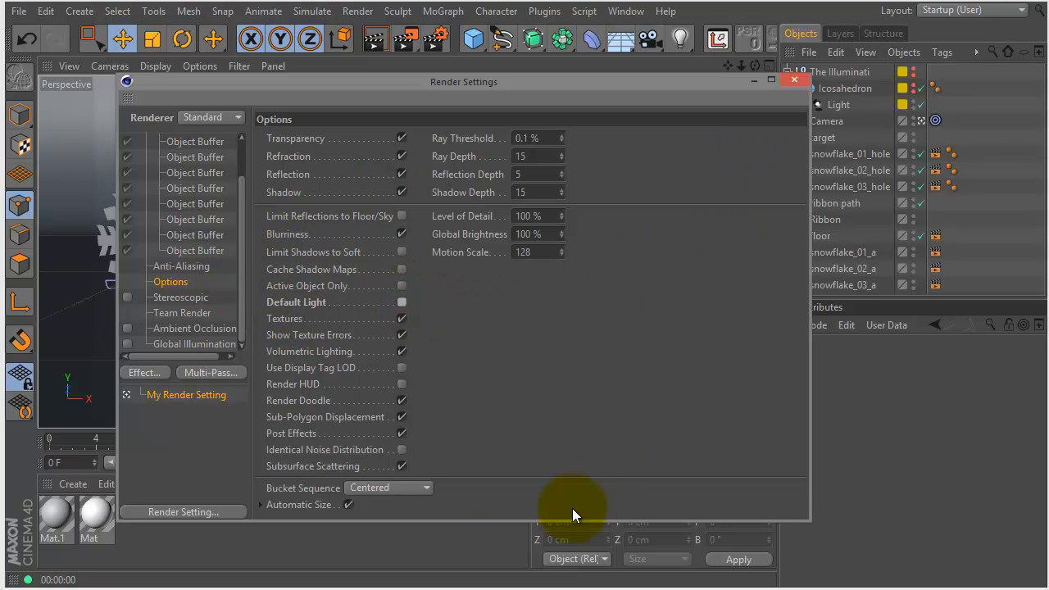
pyautogui.click(795, 80)
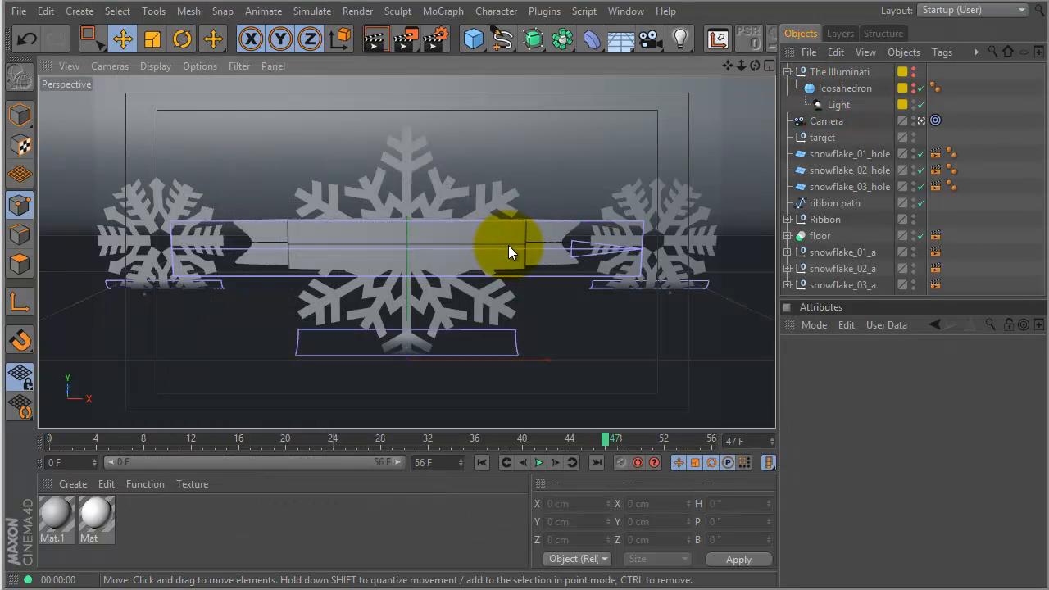
pyautogui.hotkey('ctrl', 'r')
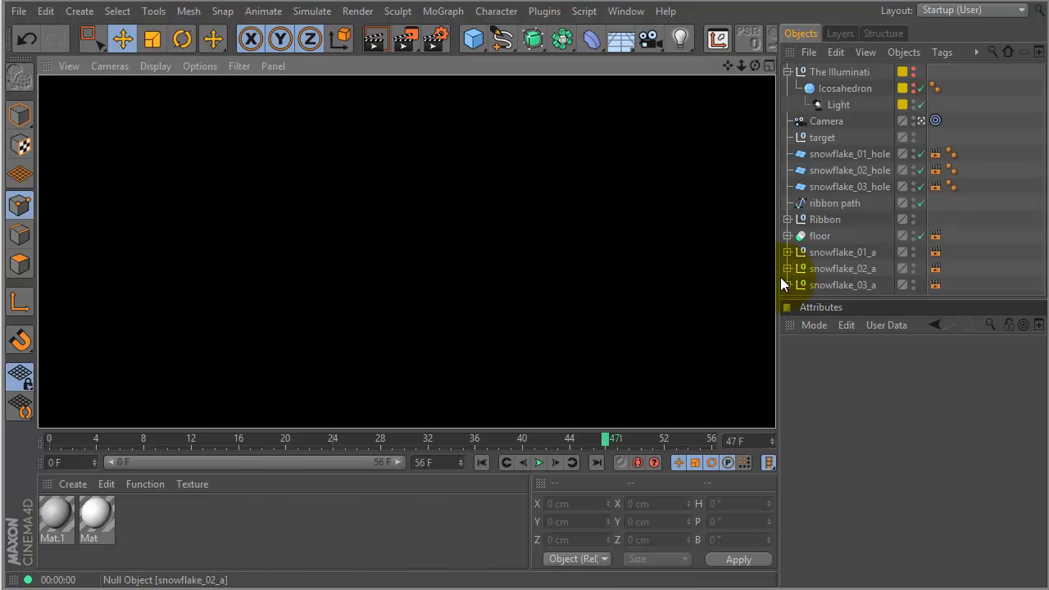
# - Edit the white material Mat so that Specular and Color are off and only Luminance is on
pyautogui.doubleClick(93, 514)
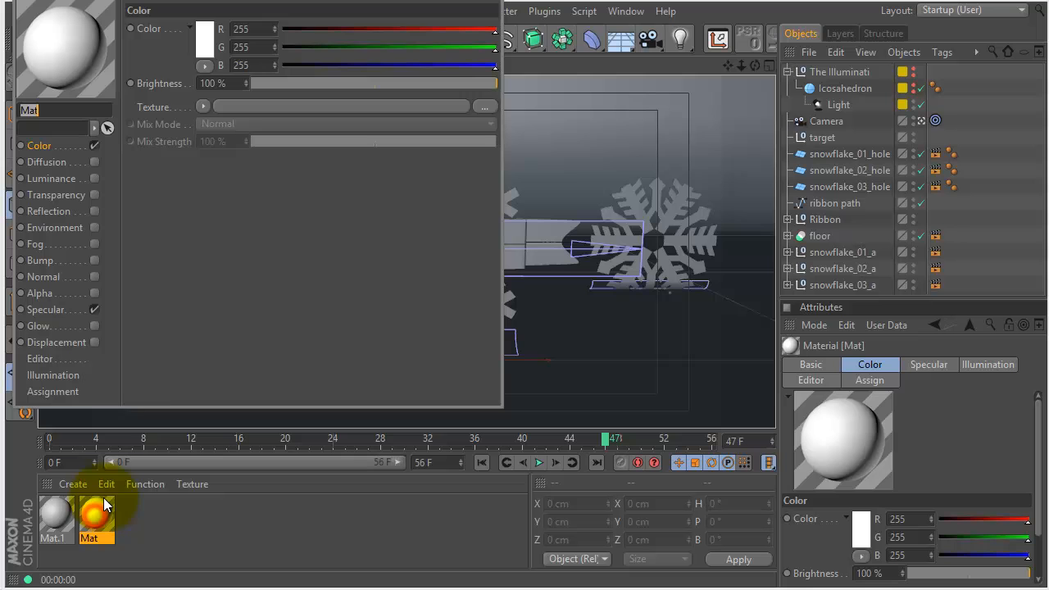
pyautogui.click(94, 309)
pyautogui.click(94, 146)
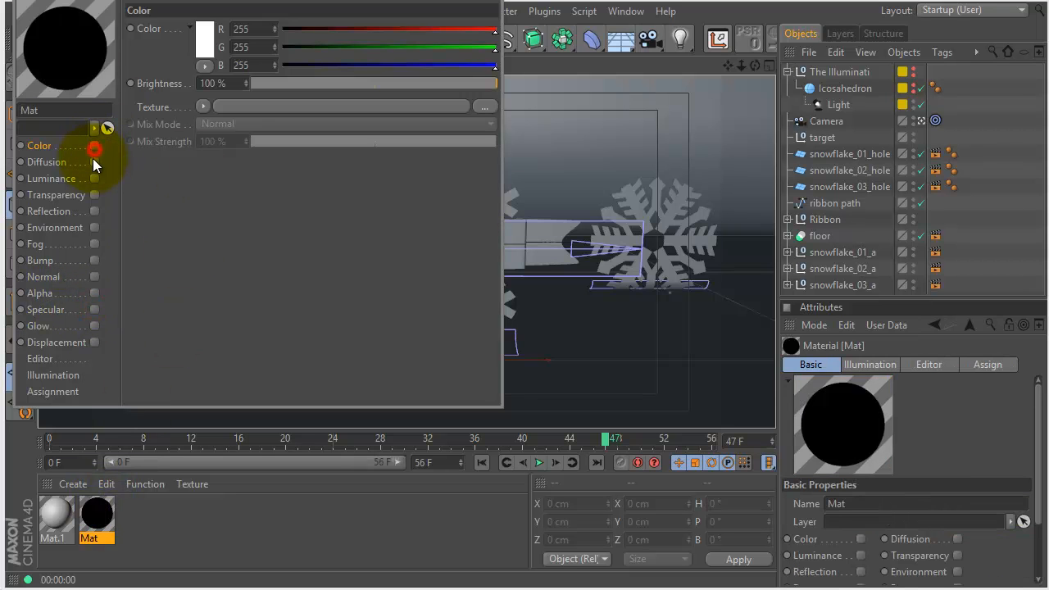
pyautogui.click(93, 179)
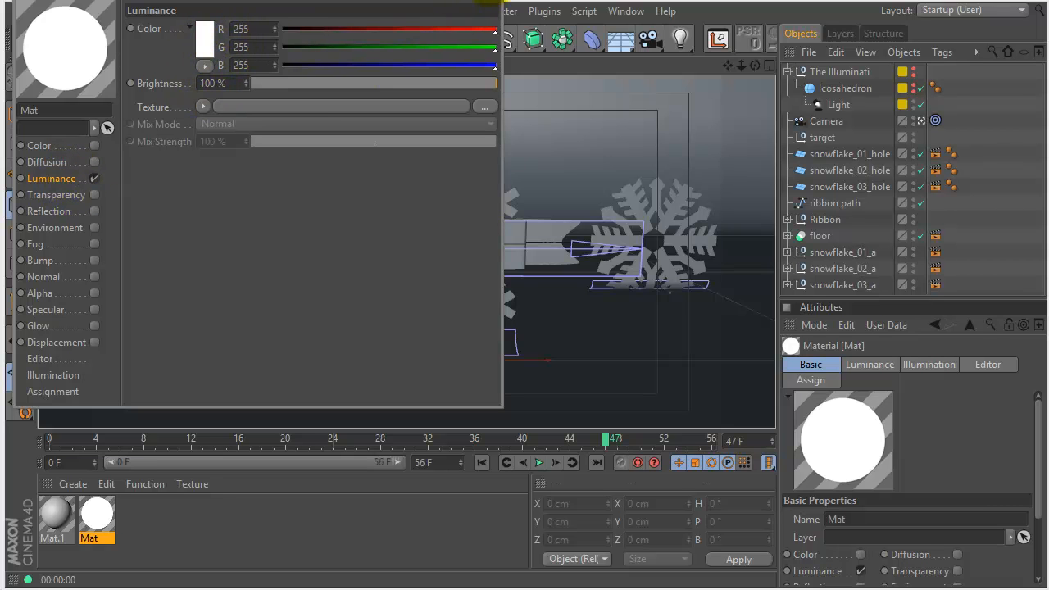
pyautogui.click(492, 2)
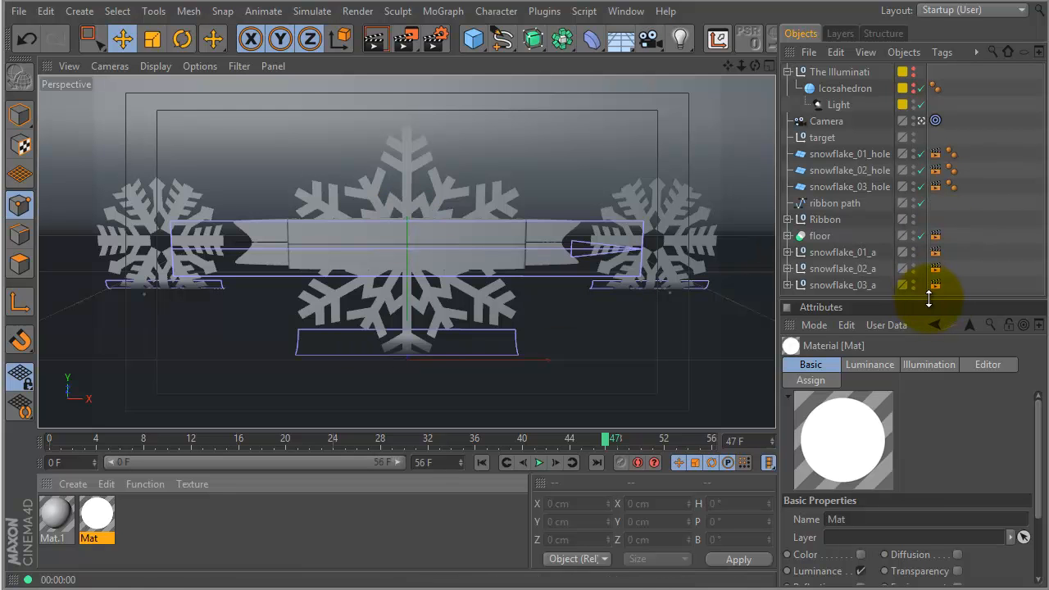
# - Apply the luminous Mat material to snowflake_02_a
pyautogui.click(824, 255)
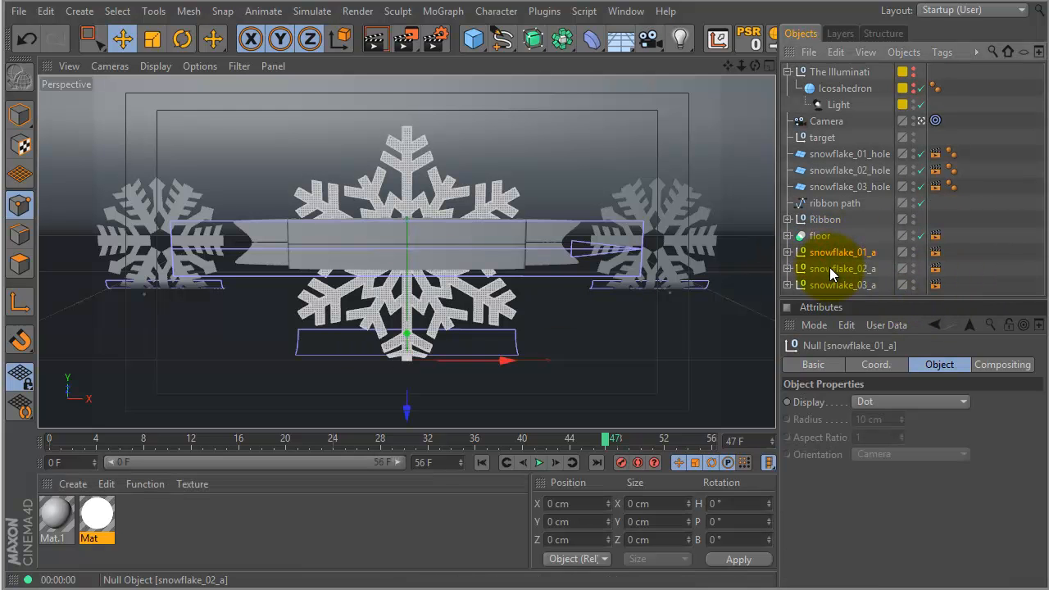
pyautogui.click(829, 266)
pyautogui.moveTo(94, 509); pyautogui.dragTo(848, 271)
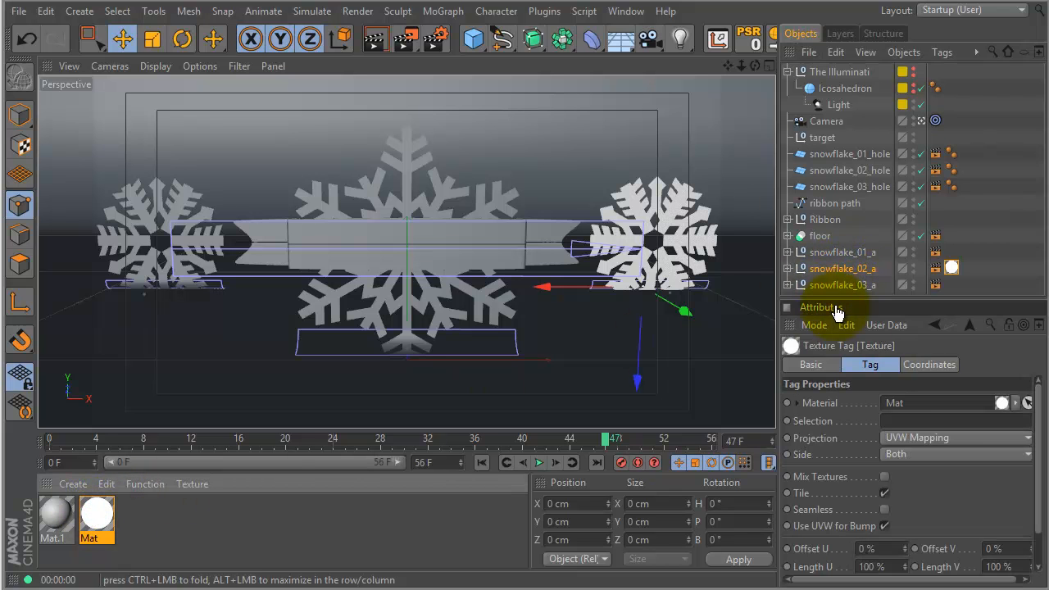
# - Try restricting the snowflake_02_a material to selection C1, previewing the render at frames 47 and 17
pyautogui.click(894, 421)
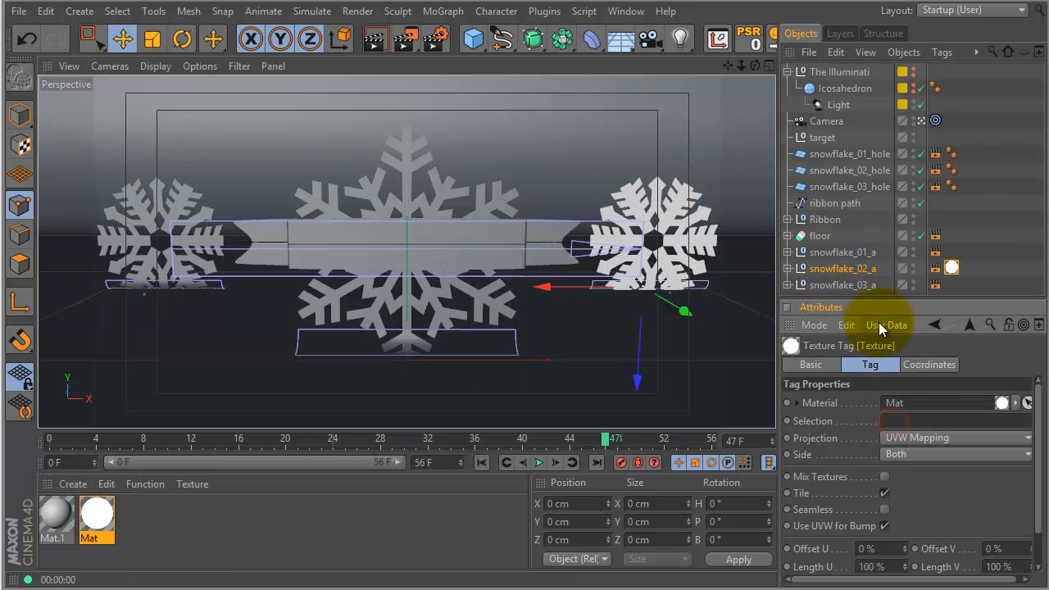
pyautogui.write('C')
pyautogui.hotkey('ctrl', 'r')
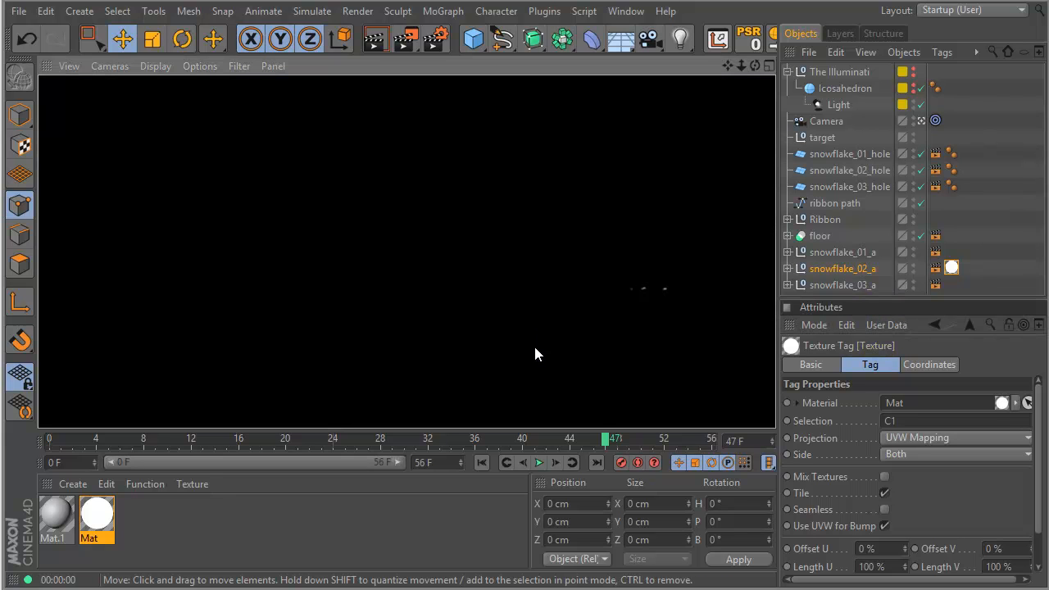
pyautogui.click(609, 443)
pyautogui.moveTo(607, 442); pyautogui.dragTo(254, 434)
pyautogui.hotkey('ctrl', 'r')
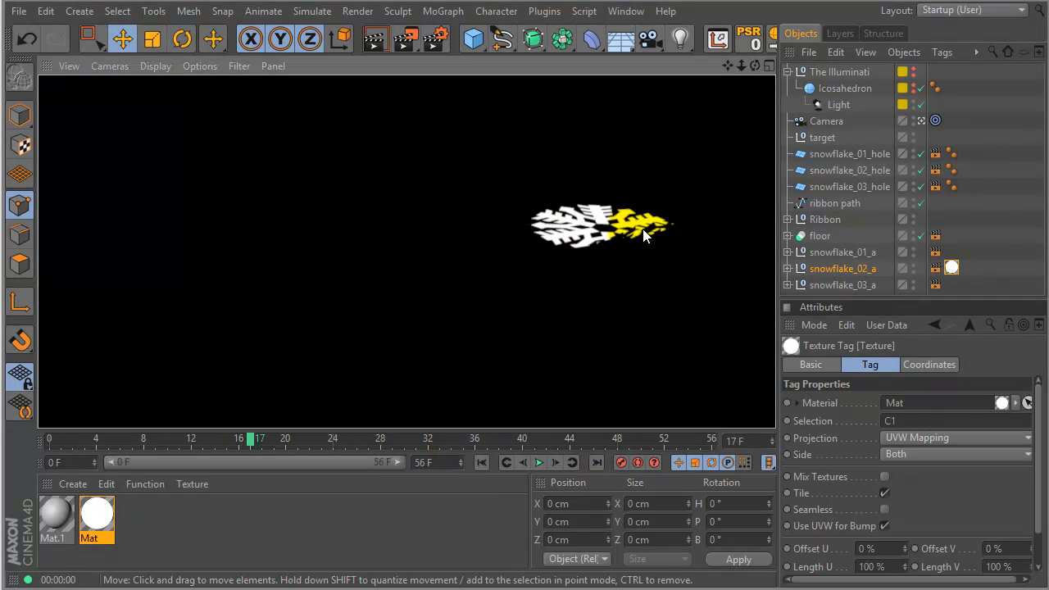
# - Restrict the snowflake_02_a material to selection C2 and preview the render at frames 17 and 31
pyautogui.click(895, 421)
pyautogui.write('2')
pyautogui.press('Return')
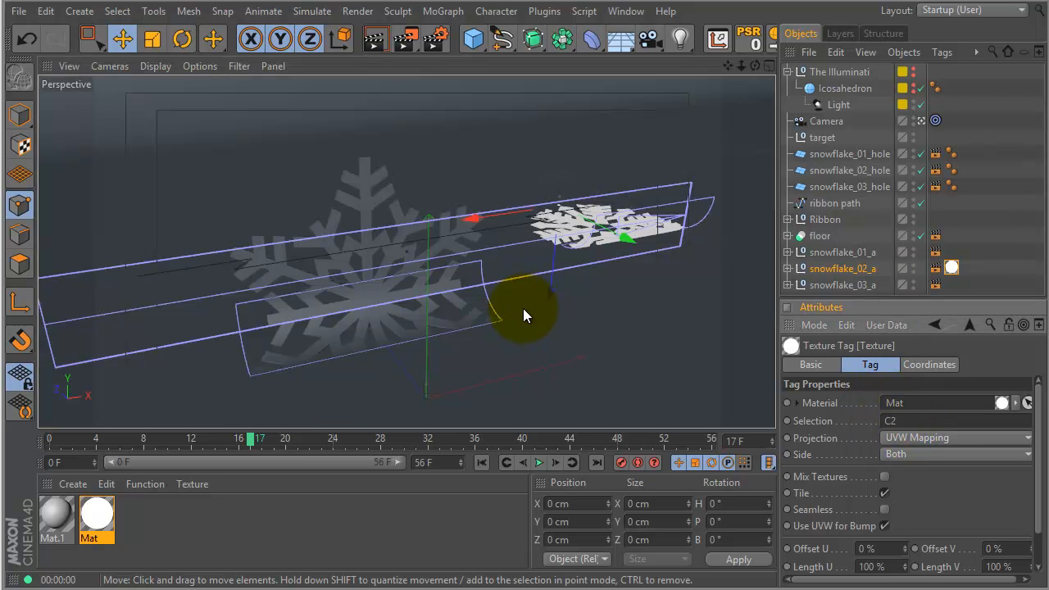
pyautogui.hotkey('ctrl', 'r')
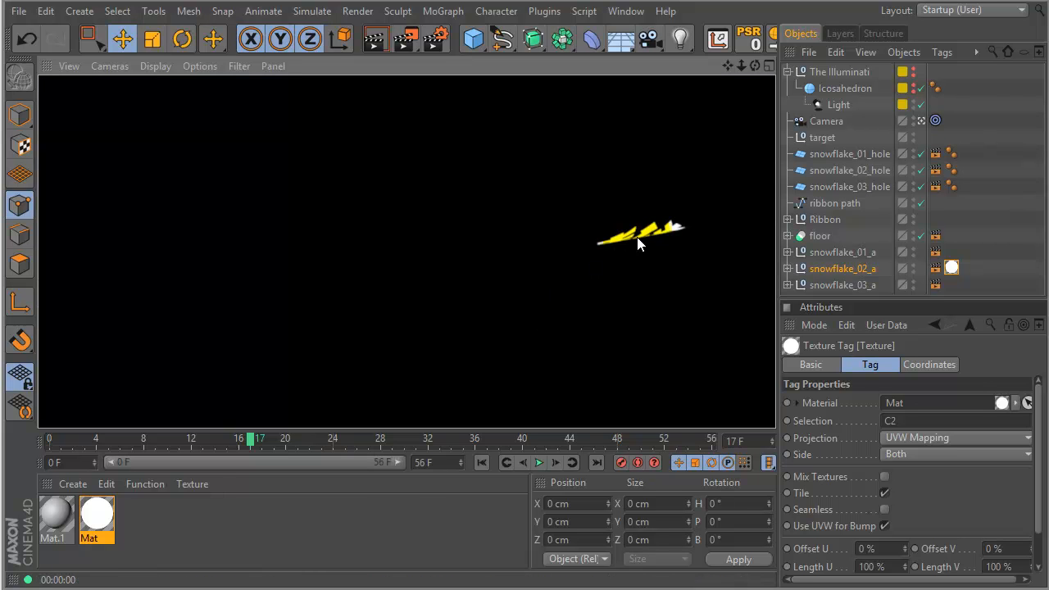
pyautogui.click(255, 442)
pyautogui.moveTo(256, 442); pyautogui.dragTo(418, 440)
pyautogui.hotkey('ctrl', 'r')
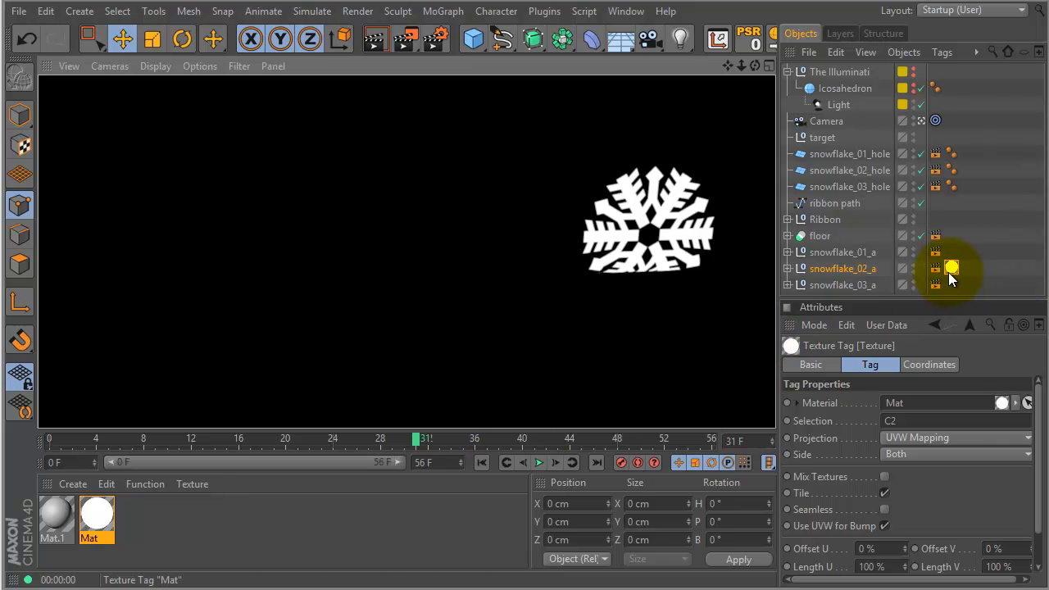
# - Copy the C2 texture tag from snowflake_02_a to snowflake_03_a and preview the render at frames 31 and 14
pyautogui.moveTo(951, 269); pyautogui.dragTo(949, 282)
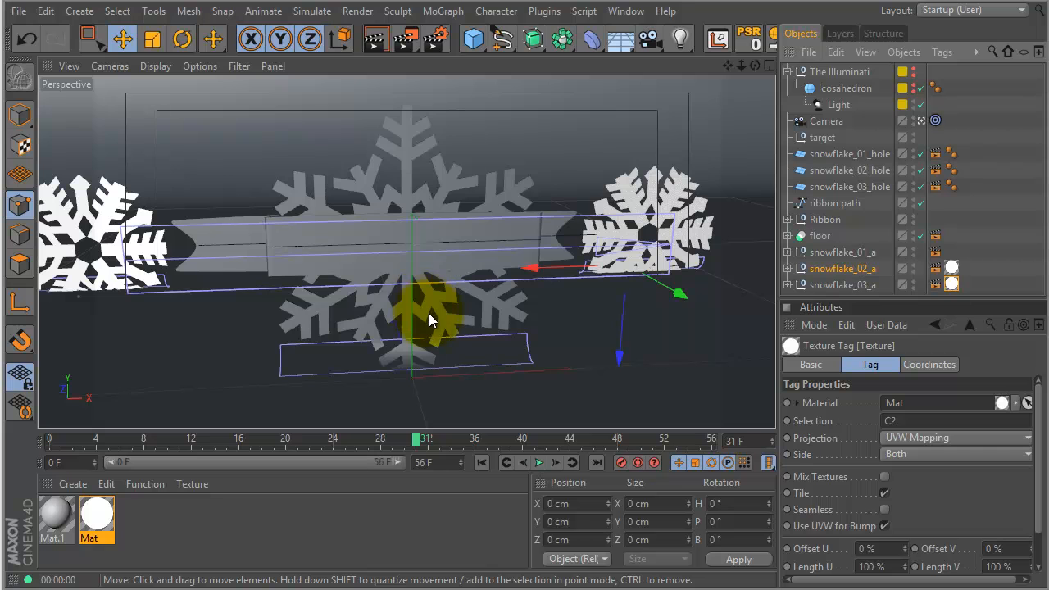
pyautogui.hotkey('ctrl', 'r')
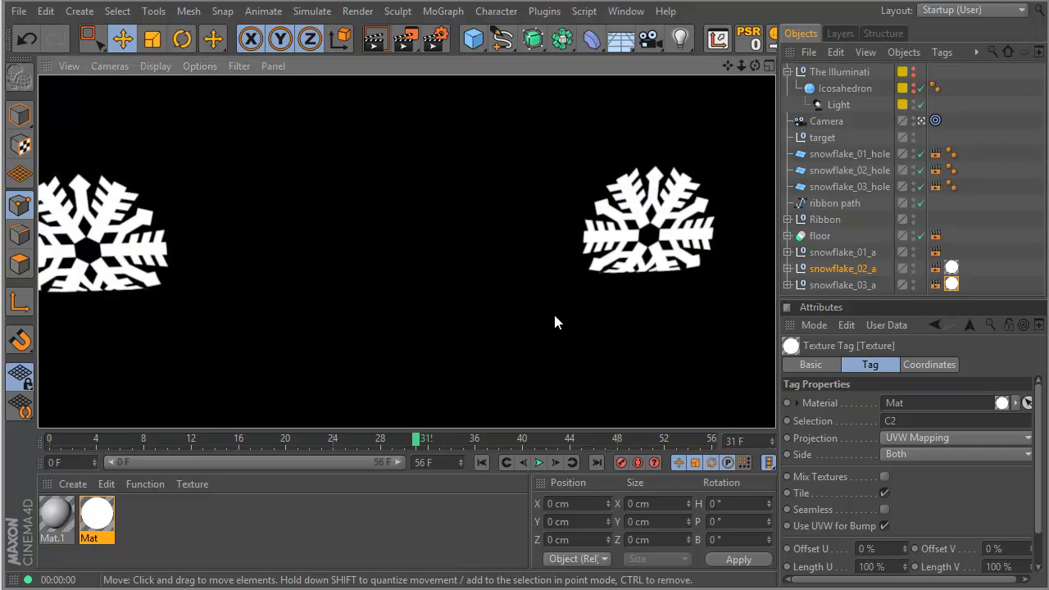
pyautogui.moveTo(417, 439); pyautogui.dragTo(220, 442)
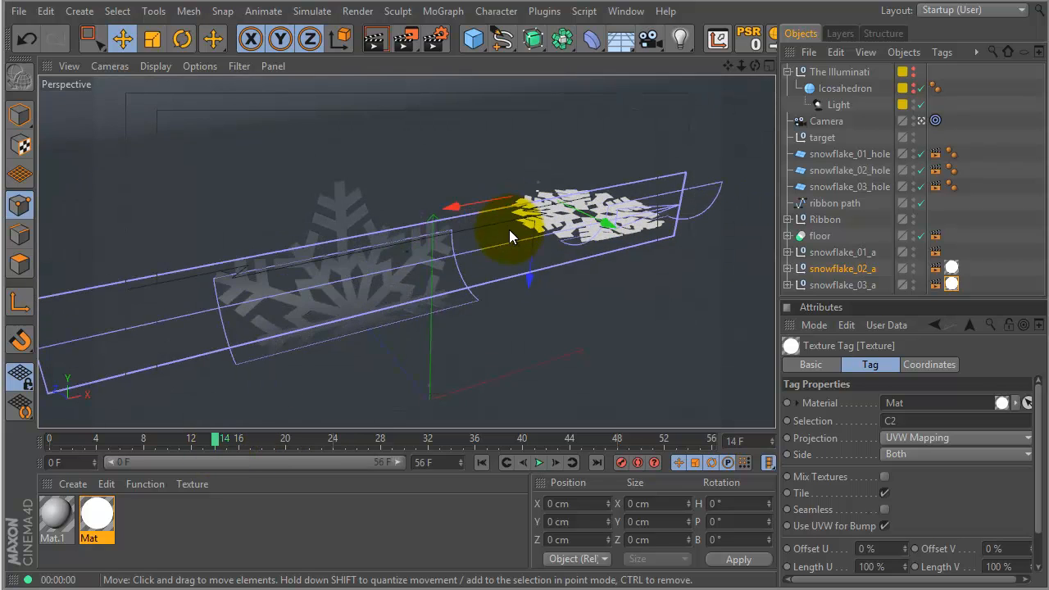
pyautogui.hotkey('ctrl', 'r')
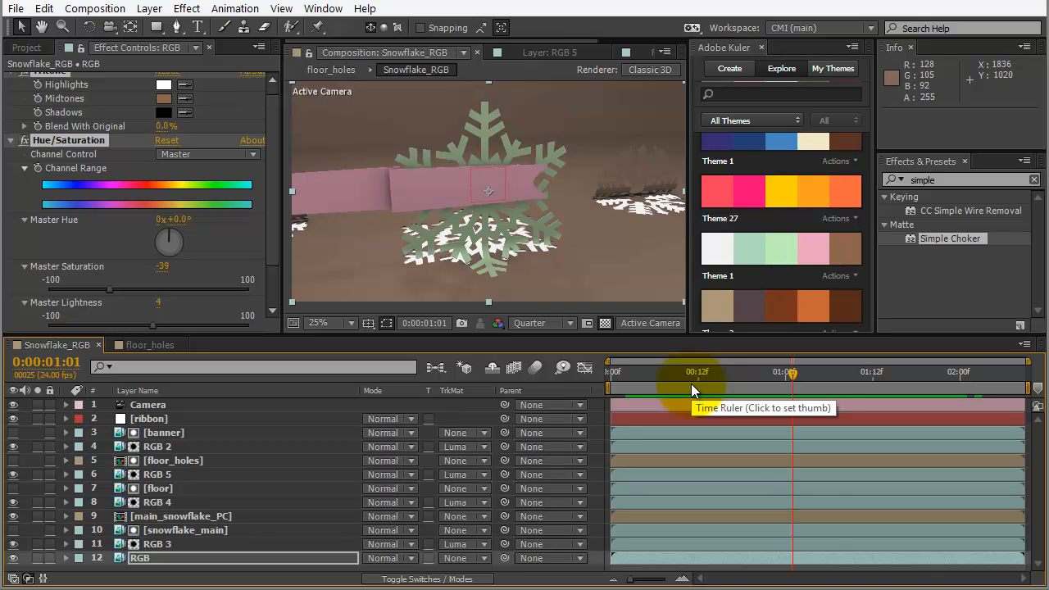
# - Import the Snowflake_sm_luma TIFF sequence from the Renders Luma folder into the Special Passes folder
pyautogui.click(23, 47)
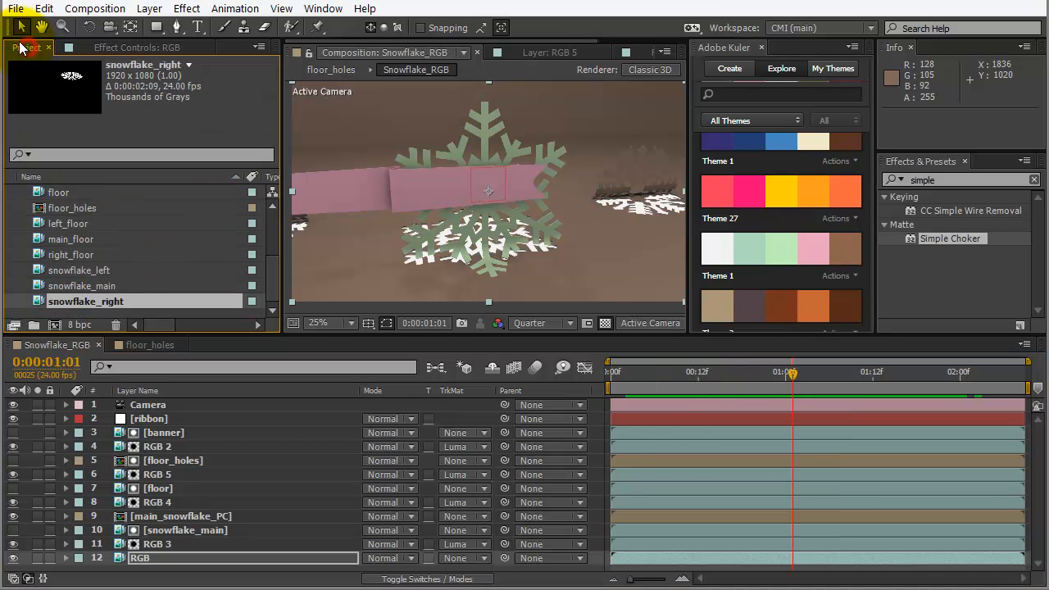
pyautogui.moveTo(274, 274); pyautogui.dragTo(212, 209)
pyautogui.moveTo(68, 269); pyautogui.dragTo(94, 190)
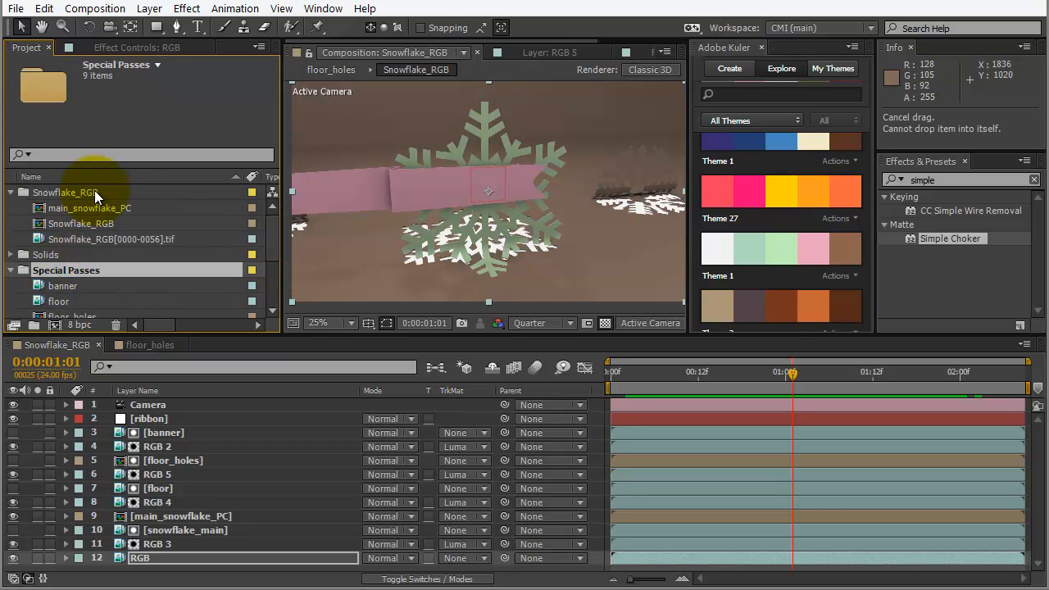
pyautogui.hotkey('ctrl', 'i')
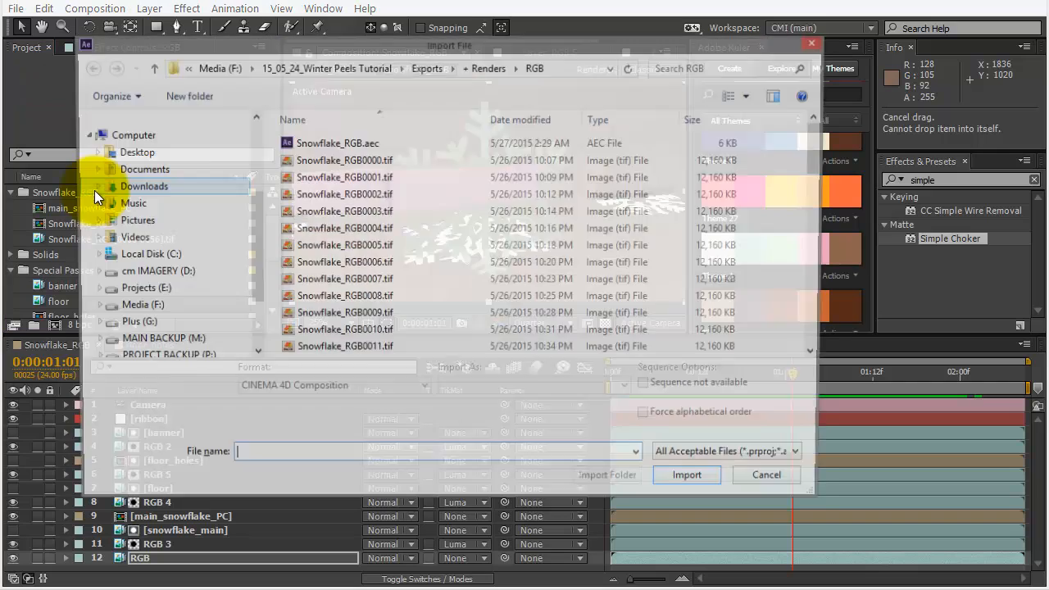
pyautogui.click(479, 67)
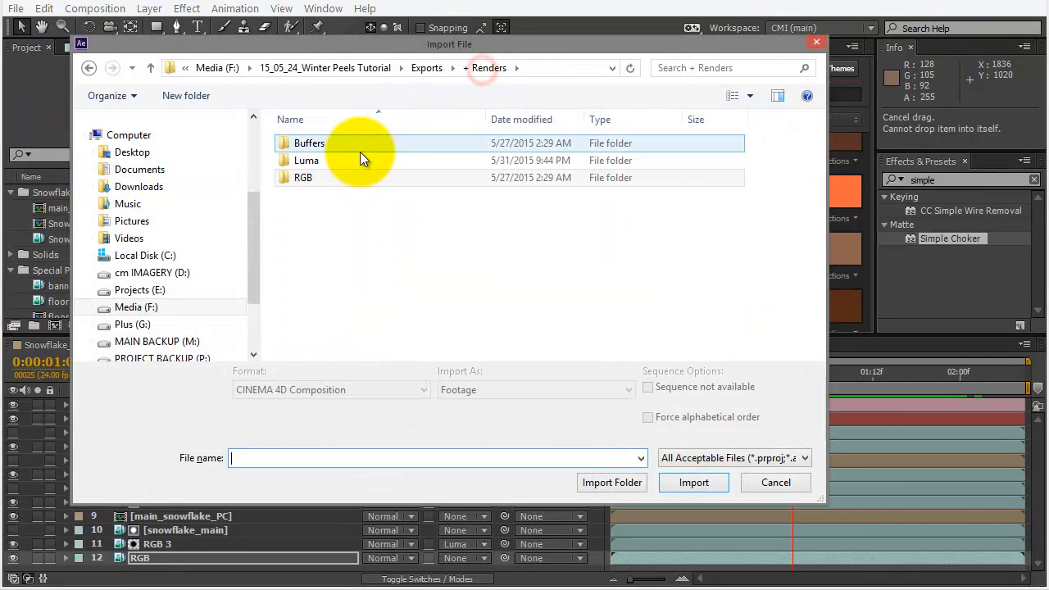
pyautogui.doubleClick(356, 160)
pyautogui.click(353, 143)
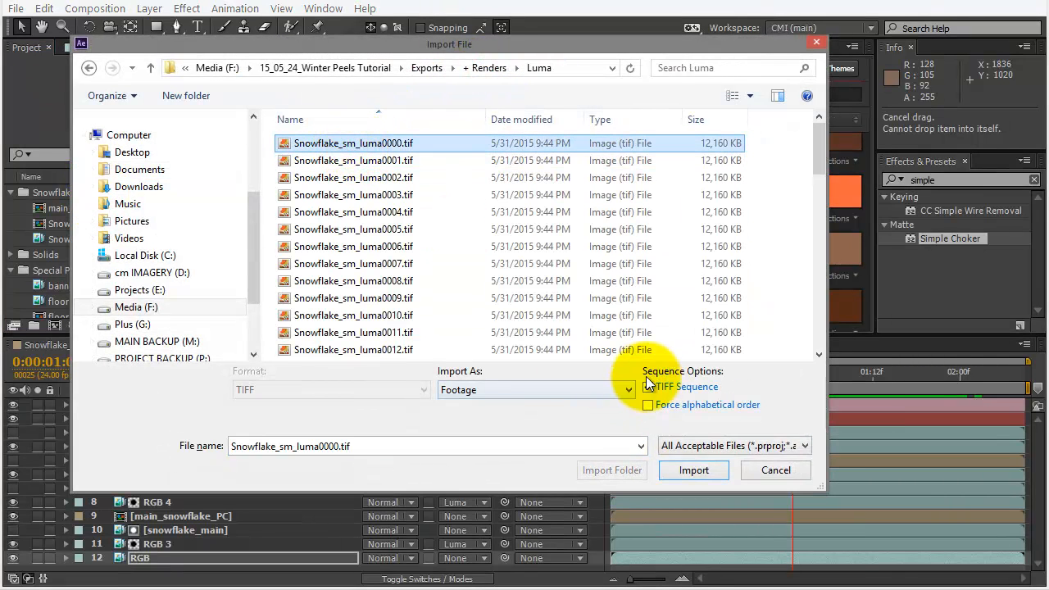
pyautogui.click(693, 469)
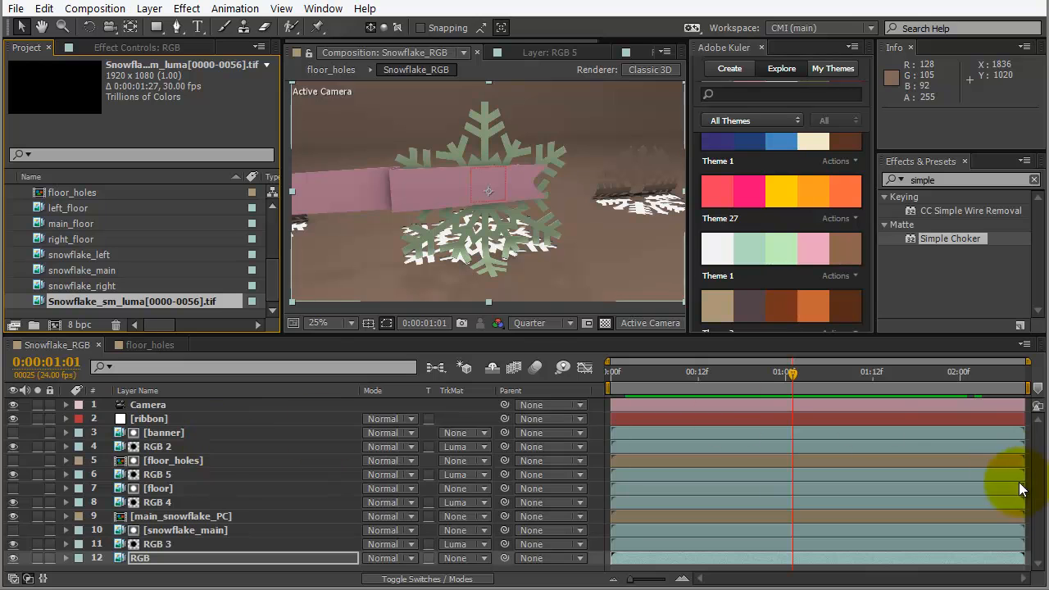
# - Duplicate the banner matte and RGB 2 layers together and select the upper banner copy
pyautogui.click(152, 447)
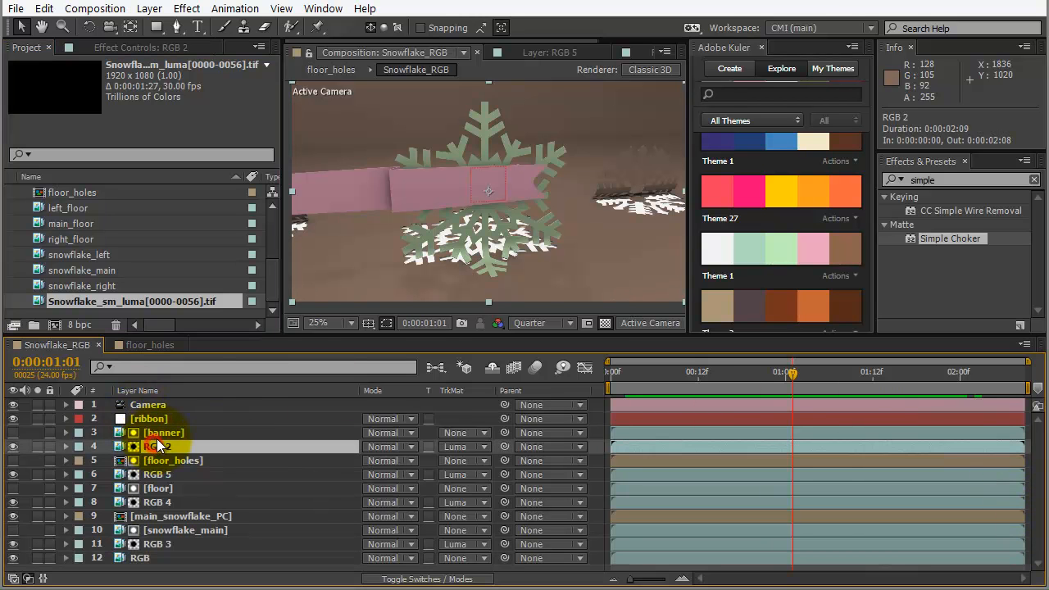
pyautogui.keyDown('shift'); pyautogui.click(157, 434); pyautogui.keyUp('shift')
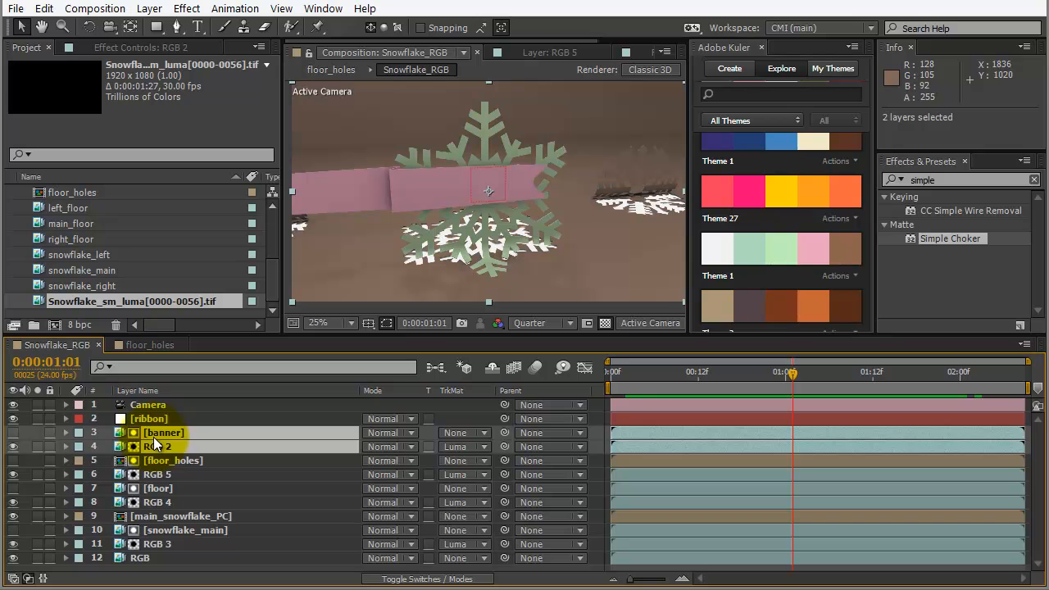
pyautogui.hotkey('ctrl', 'd')
pyautogui.click(172, 460)
pyautogui.click(167, 444)
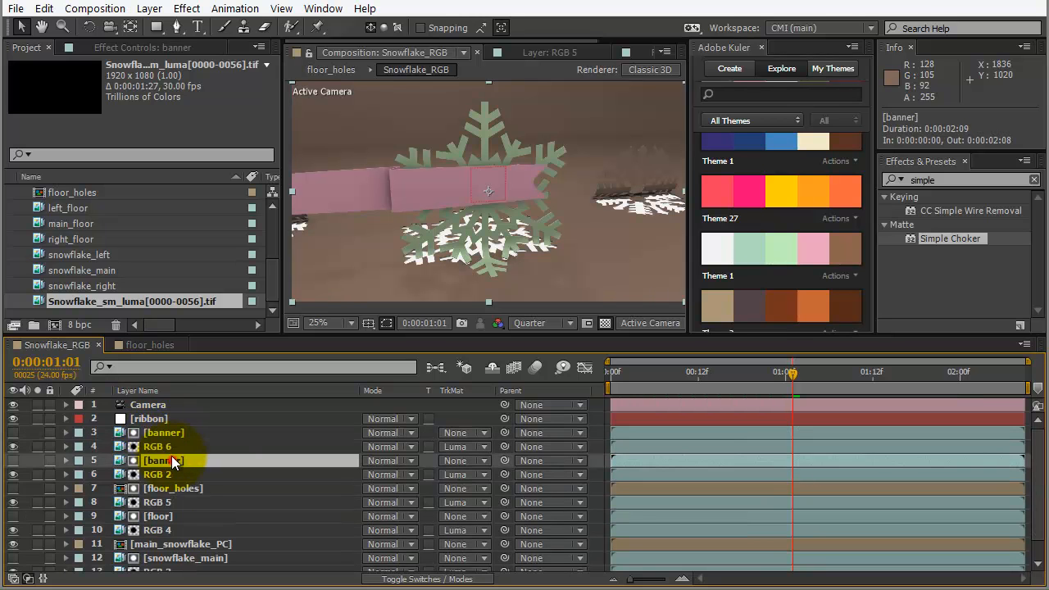
pyautogui.click(165, 432)
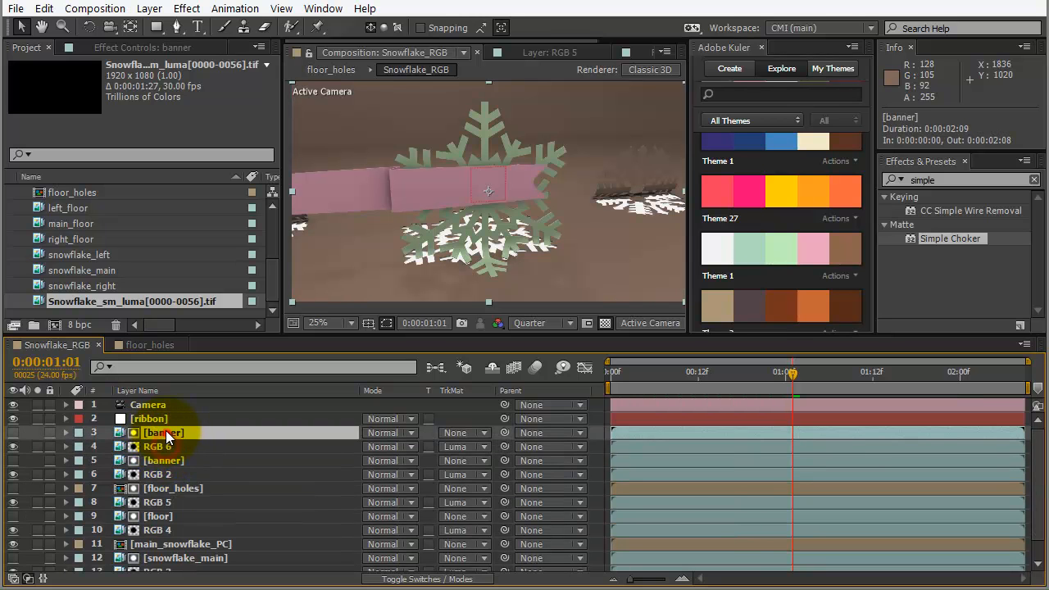
# - Rename the imported luma sequence as Snowflake_sm_luma, removing the frame range and file extension
pyautogui.click(134, 299)
pyautogui.press('Return')
pyautogui.moveTo(208, 297); pyautogui.dragTo(132, 301)
pyautogui.press('BackSpace')
pyautogui.press('BackSpace')
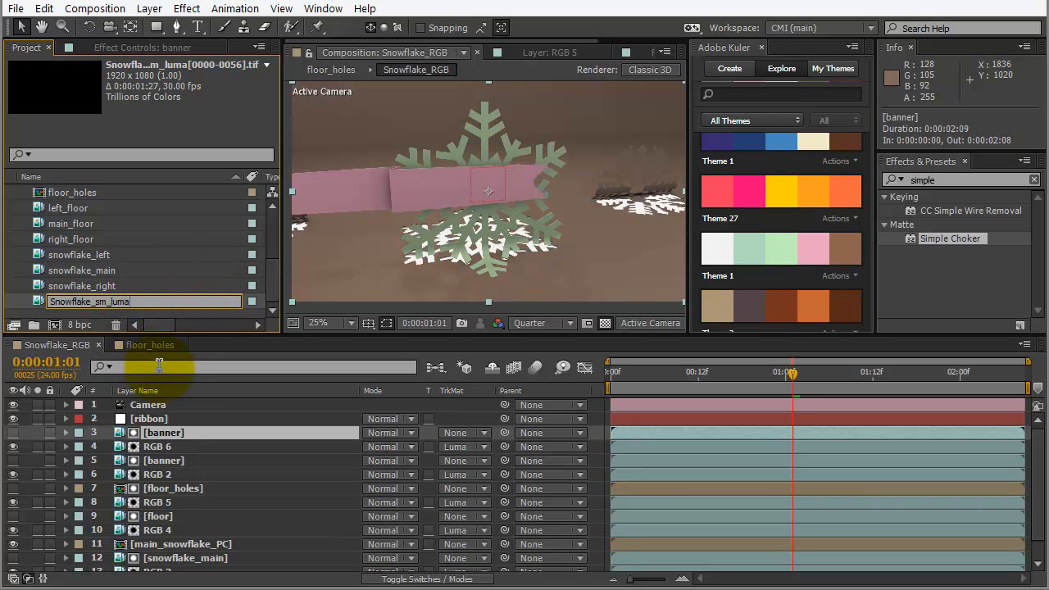
pyautogui.press('Return')
# - Replace the source of the banner matte above RGB 6 with the Snowflake_sm_luma footage
pyautogui.moveTo(108, 301); pyautogui.dragTo(157, 428)
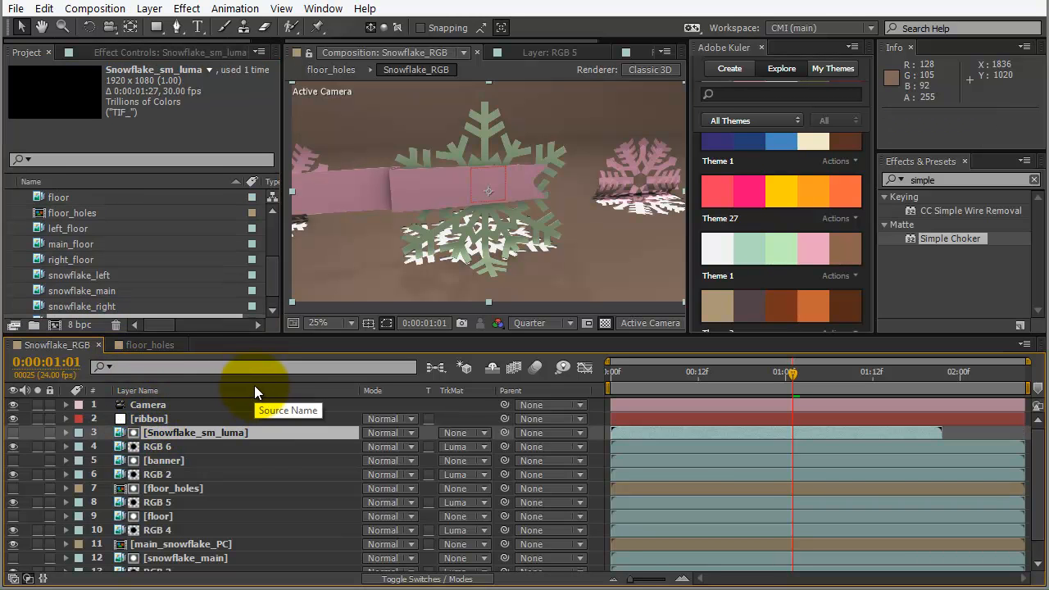
pyautogui.hotkey('ctrl', 'z')
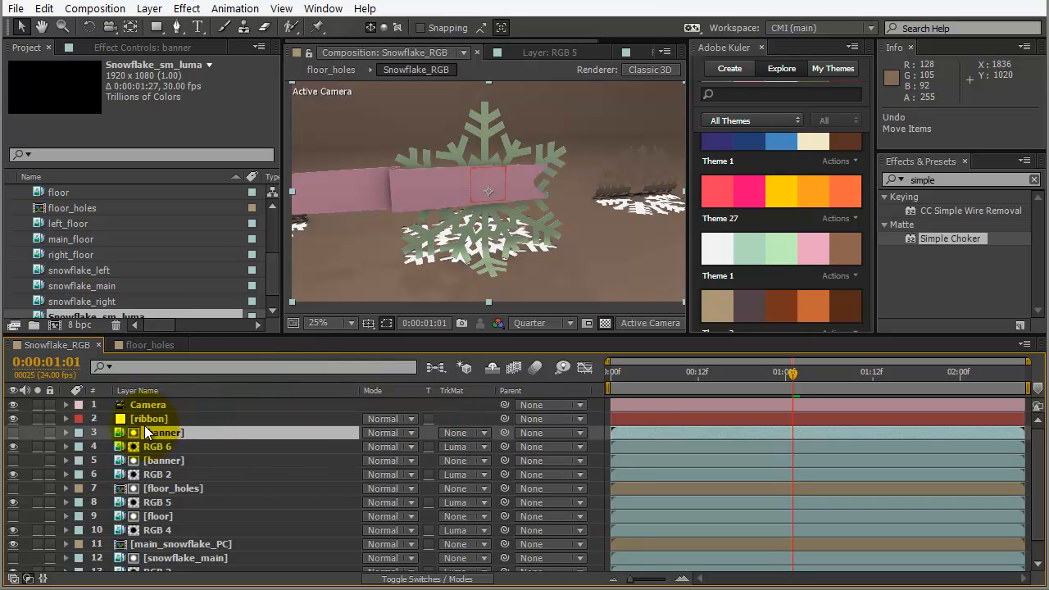
pyautogui.moveTo(63, 311); pyautogui.dragTo(149, 424)
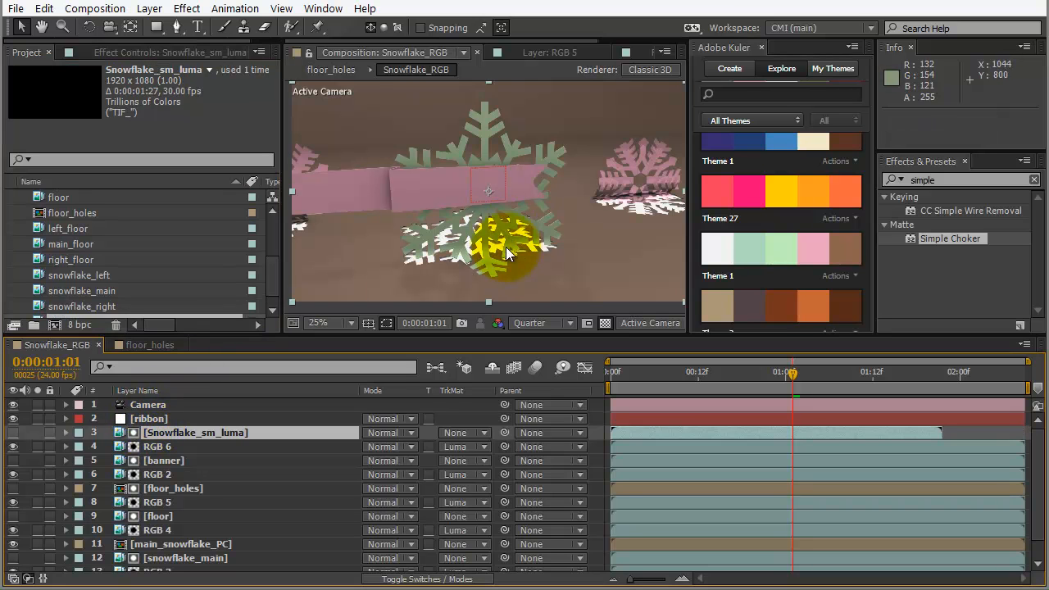
# - Examine how the luma matte lines up with the small snowflake beyond the ribbon's end at 50% magnification
pyautogui.press('.')
pyautogui.press('h')
pyautogui.moveTo(421, 169); pyautogui.dragTo(435, 148)
pyautogui.press('v')
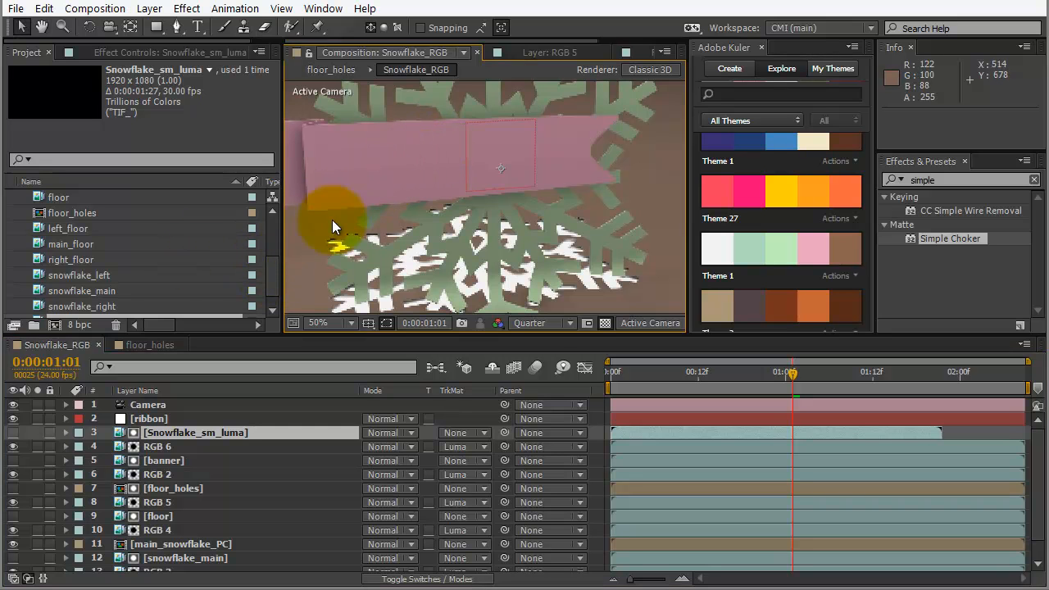
pyautogui.press('space')
pyautogui.moveTo(614, 207); pyautogui.dragTo(413, 260)
pyautogui.moveTo(579, 198); pyautogui.dragTo(523, 212)
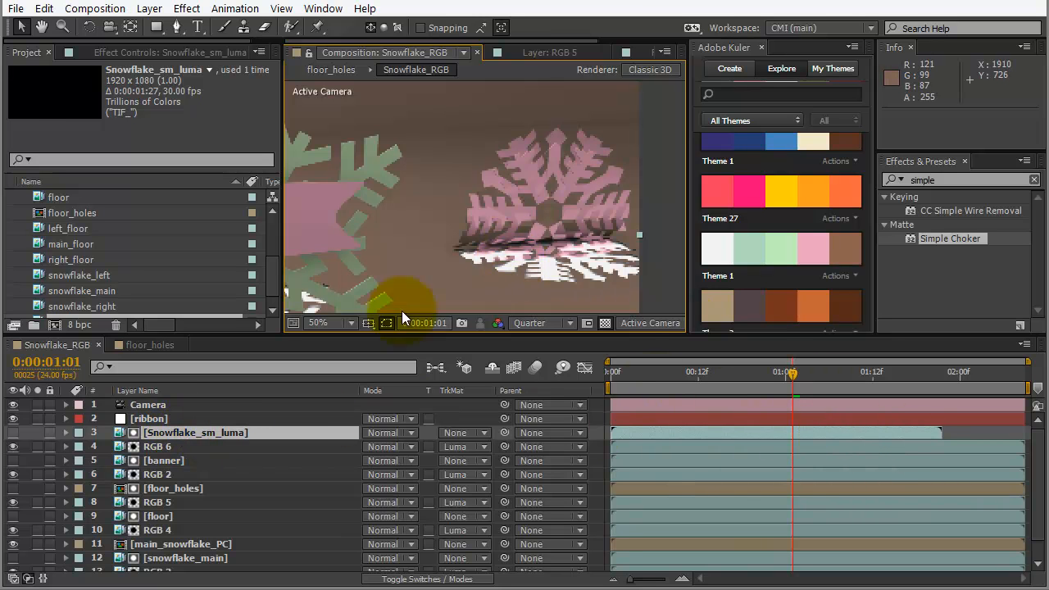
# - Compare the footage properties of banner and Snowflake_sm_luma, and set Snowflake_sm_luma's assumed frame rate to 24 frames per second
pyautogui.moveTo(269, 272); pyautogui.dragTo(254, 250)
pyautogui.click(41, 228)
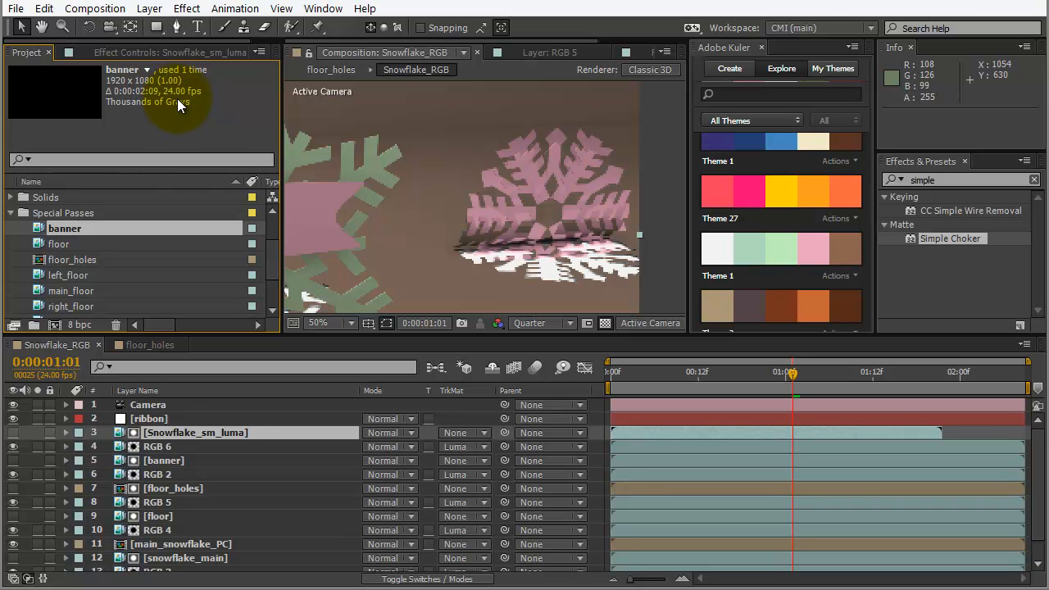
pyautogui.moveTo(271, 256); pyautogui.dragTo(271, 260)
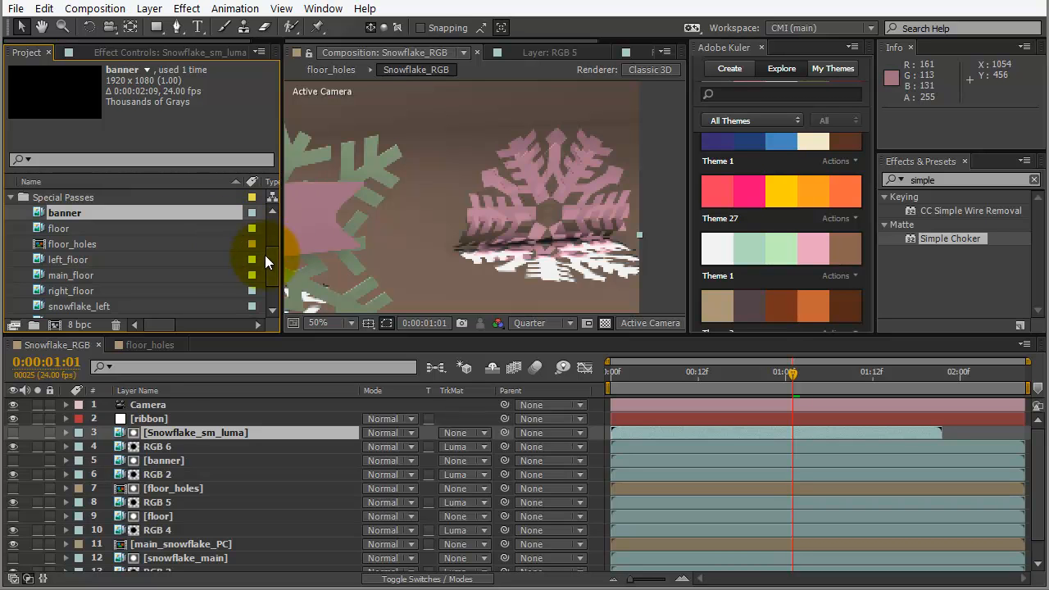
pyautogui.moveTo(266, 261); pyautogui.dragTo(265, 292)
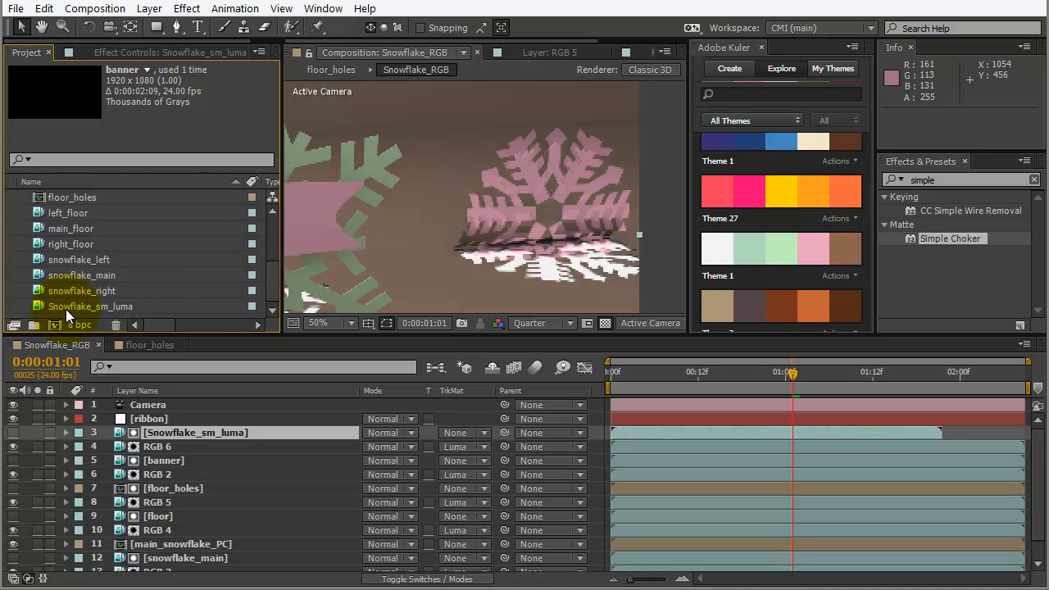
pyautogui.click(102, 307)
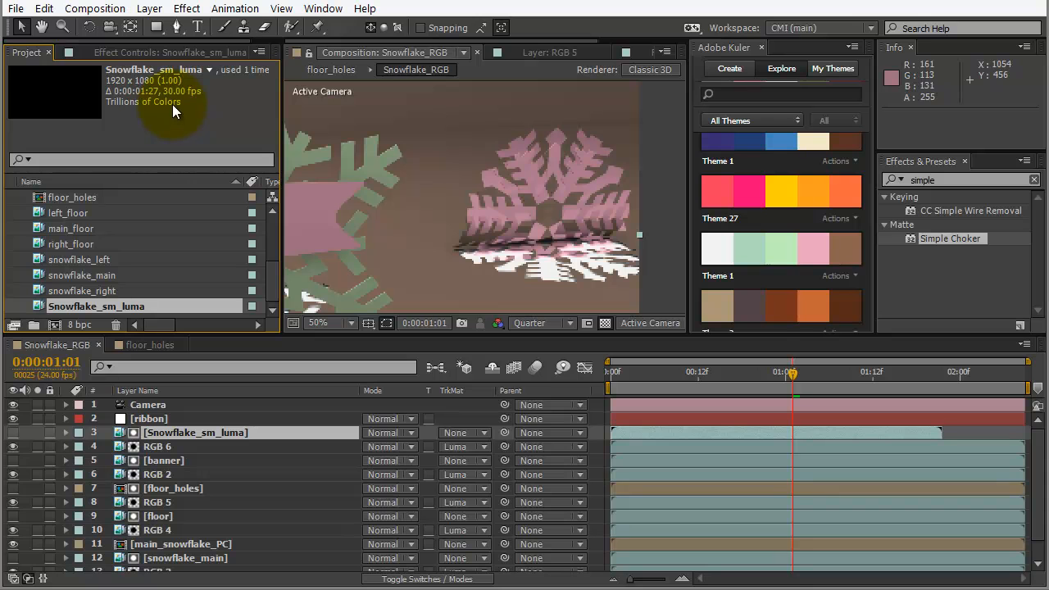
pyautogui.rightClick(88, 306)
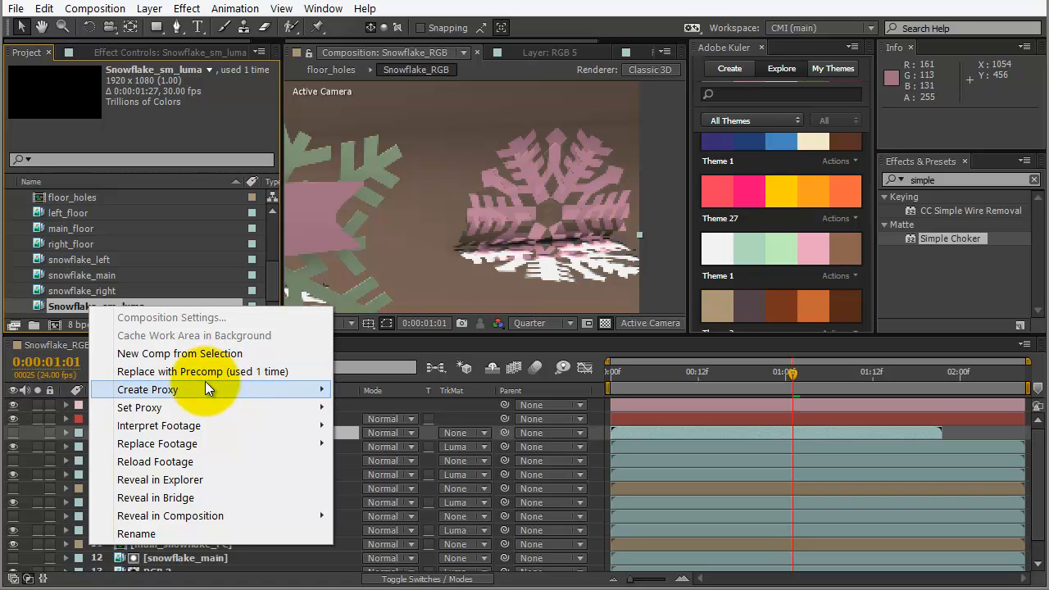
pyautogui.moveTo(199, 426)
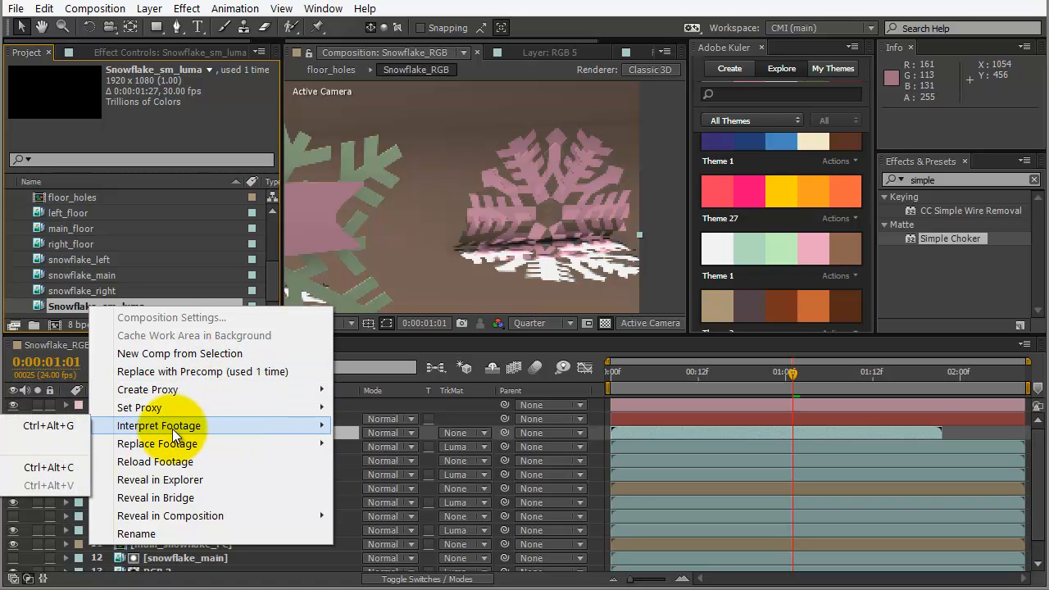
pyautogui.click(54, 426)
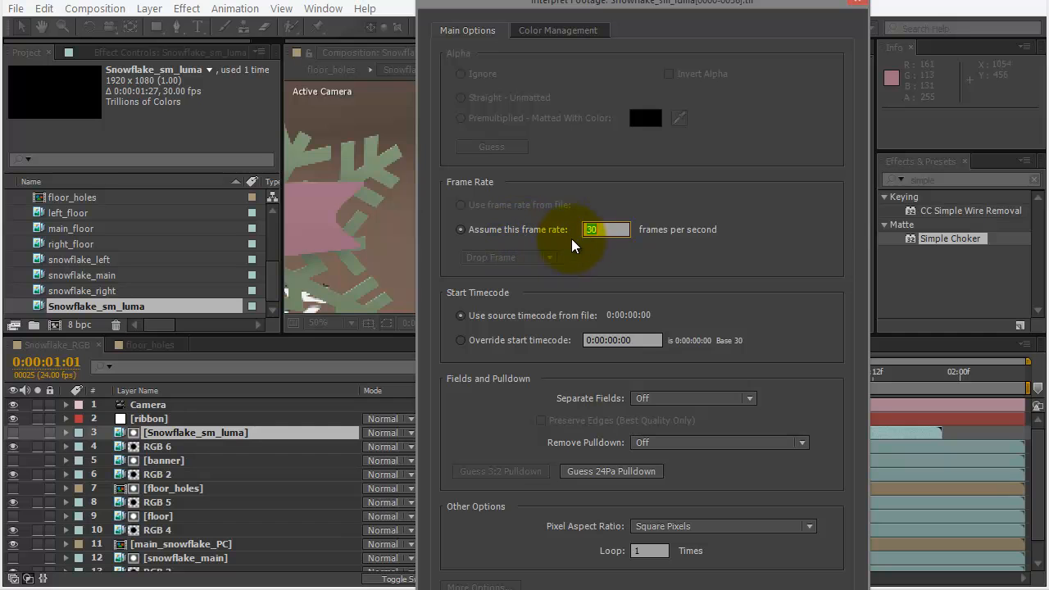
pyautogui.write('24')
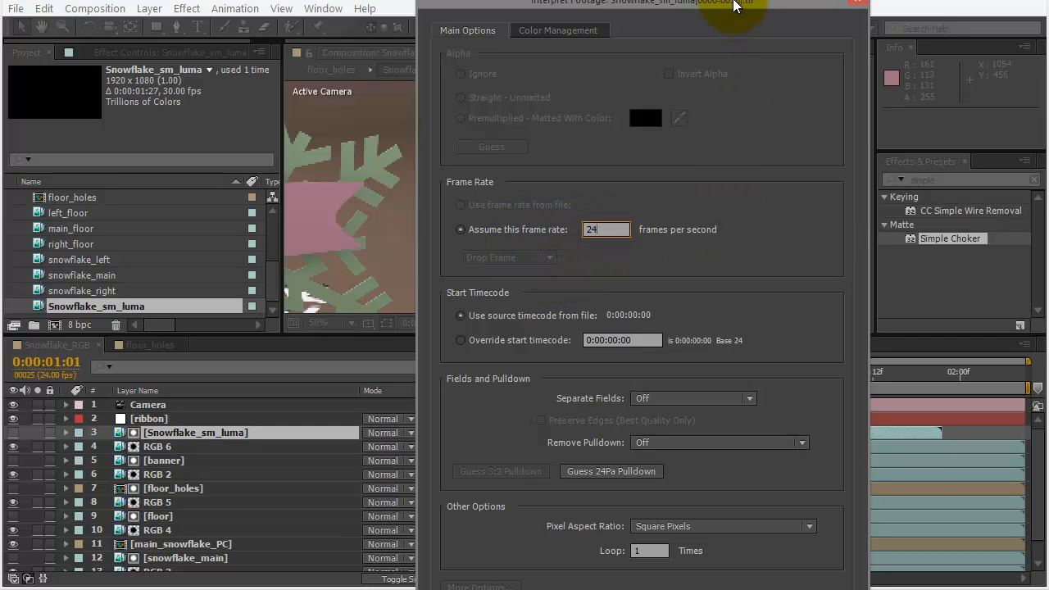
pyautogui.moveTo(735, 7); pyautogui.dragTo(506, 6)
pyautogui.click(508, 580)
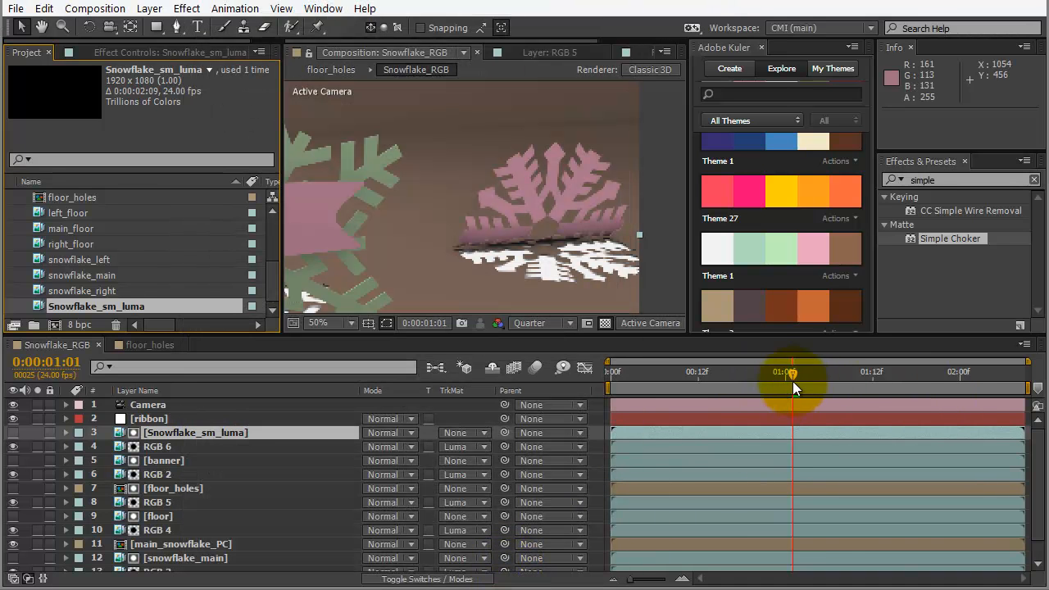
# - Check the small snowflakes' colouring at 0:00:01:06, first close up and then across the full frame at 25%
pyautogui.moveTo(792, 373); pyautogui.dragTo(828, 399)
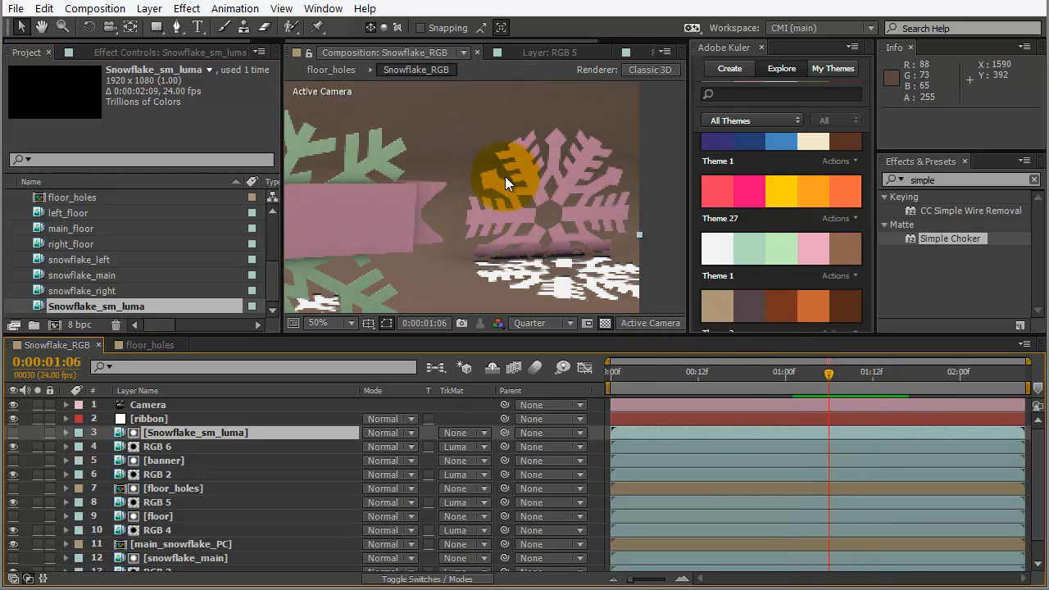
pyautogui.scroll(-2, 500, 174)
pyautogui.press('h')
pyautogui.moveTo(457, 203); pyautogui.dragTo(584, 185)
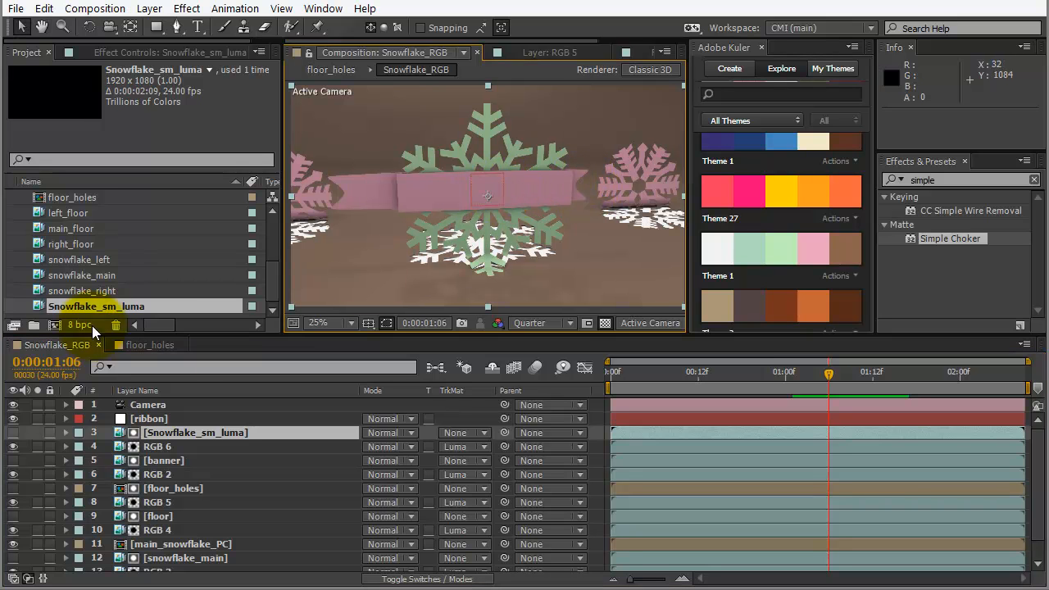
# - Try Theme 1's mint green as the RGB 6 Tritone midtone colour, and return it to the theme's pink
pyautogui.click(174, 53)
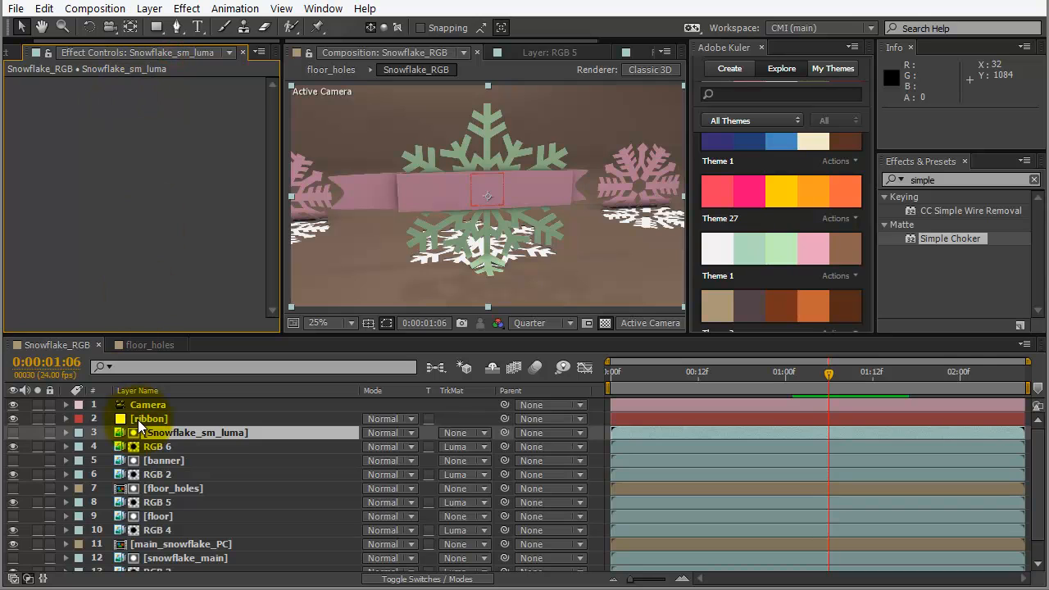
pyautogui.click(152, 446)
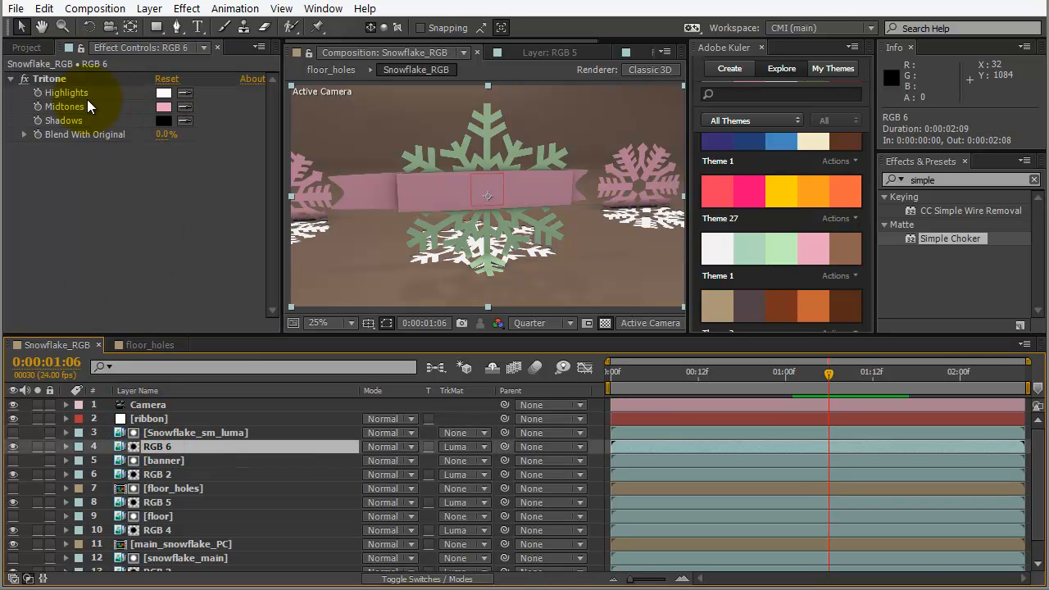
pyautogui.click(184, 108)
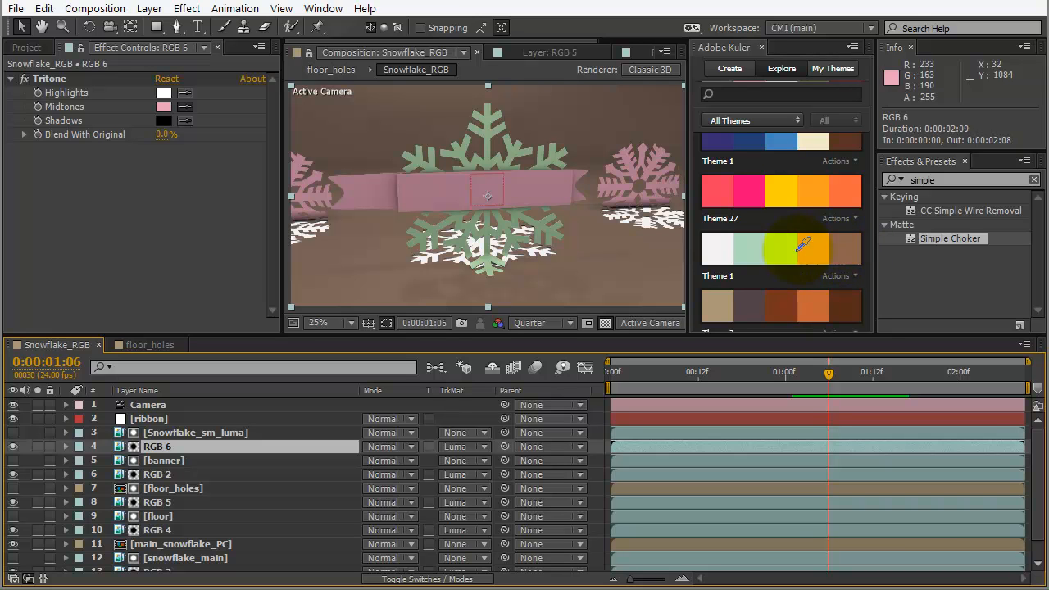
pyautogui.click(757, 248)
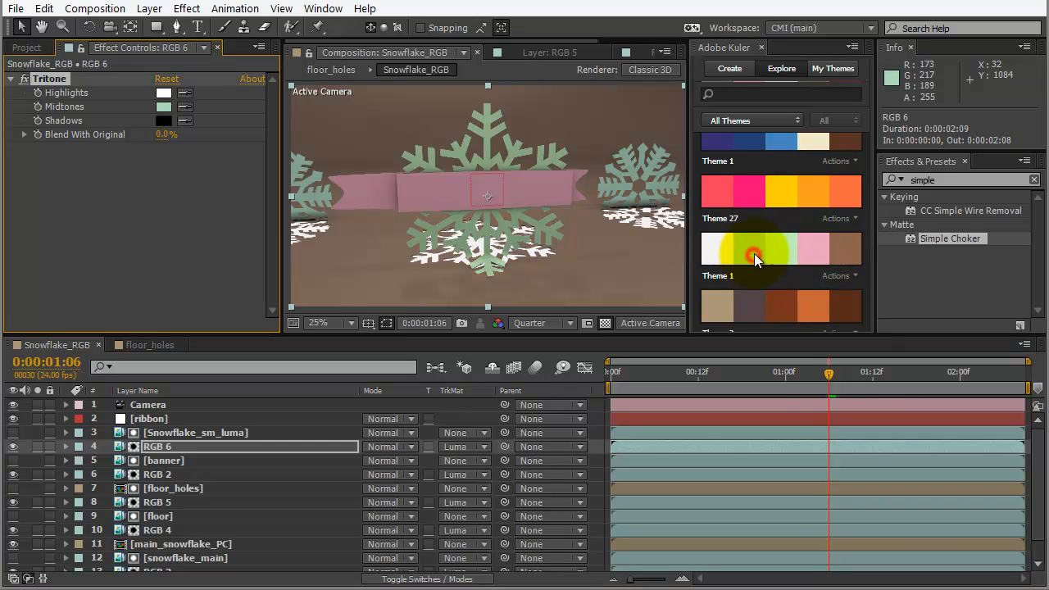
pyautogui.click(185, 106)
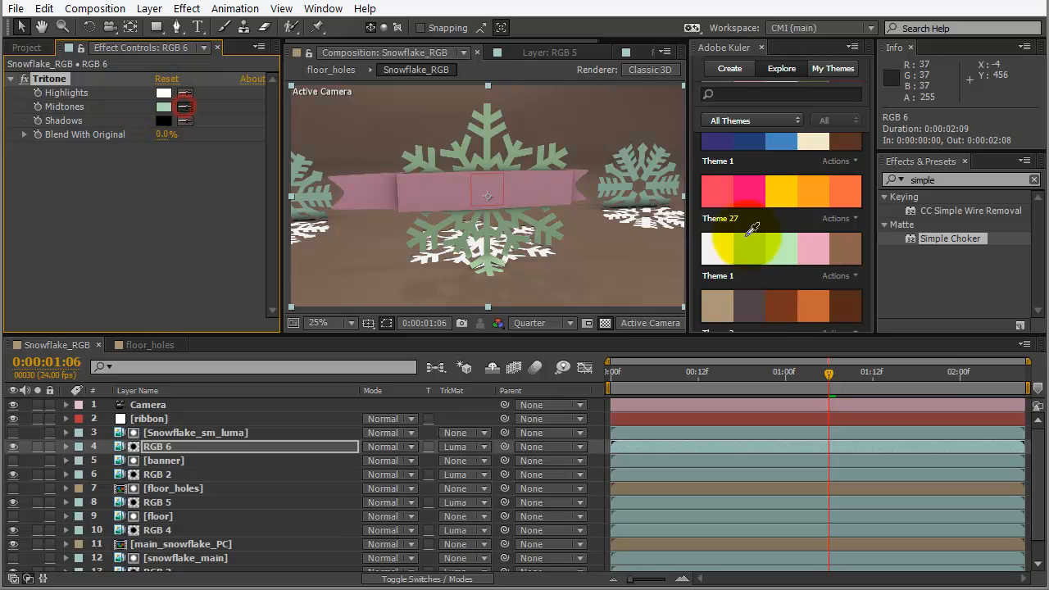
pyautogui.click(811, 253)
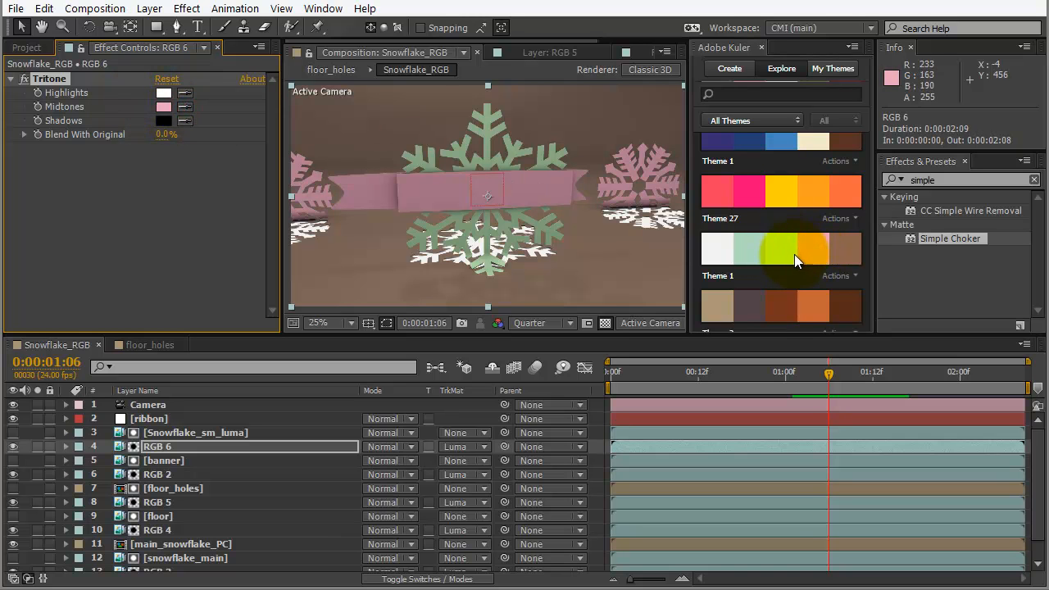
# - Apply the Curves effect to RGB 6 and pull the middle of its RGB curve down to darken the small snowflakes
pyautogui.click(945, 182)
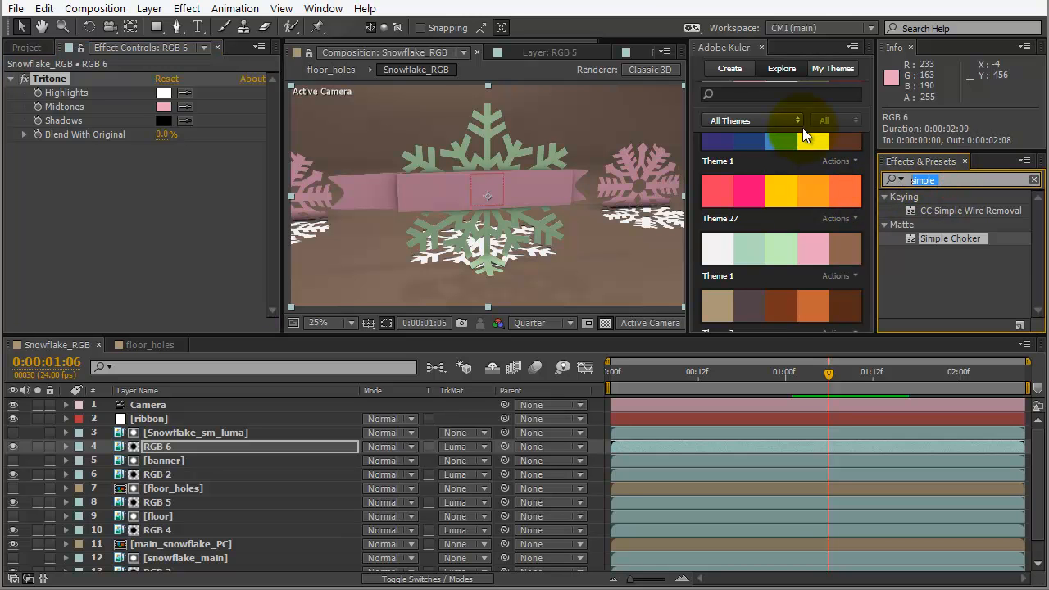
pyautogui.write('curv')
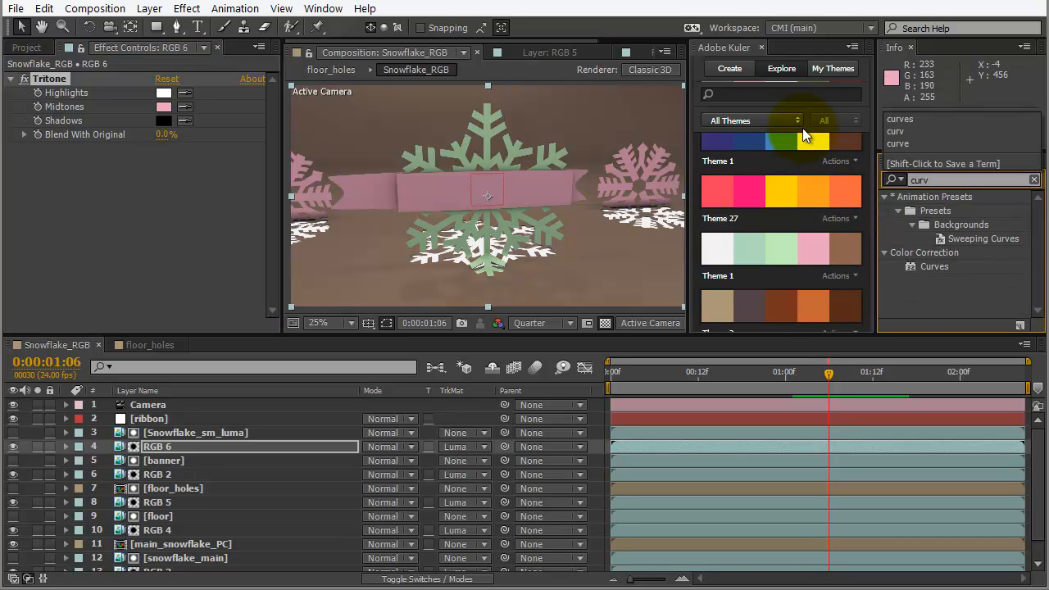
pyautogui.doubleClick(911, 266)
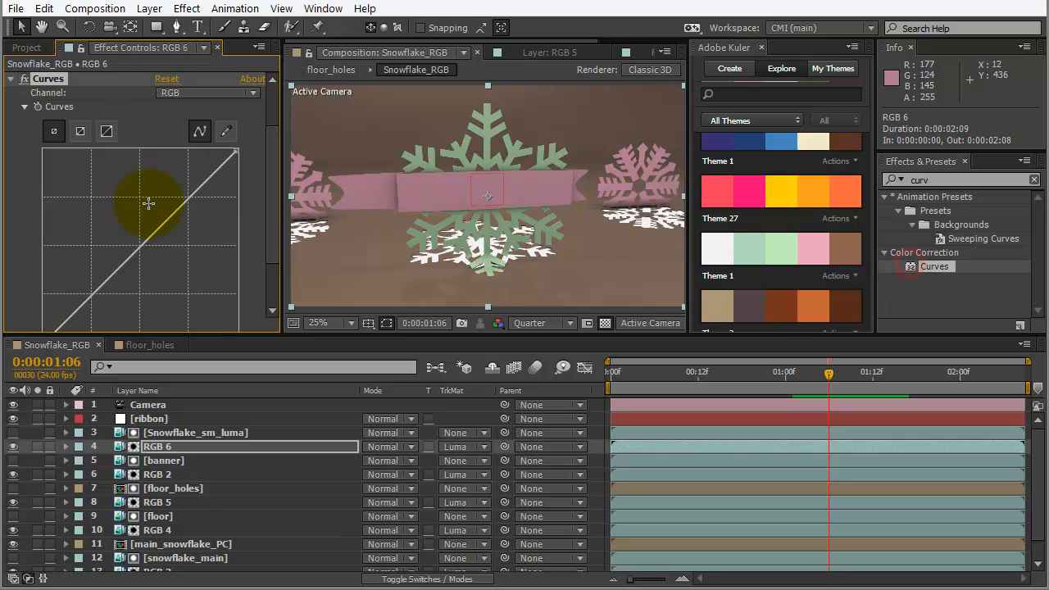
pyautogui.moveTo(145, 238); pyautogui.dragTo(161, 273)
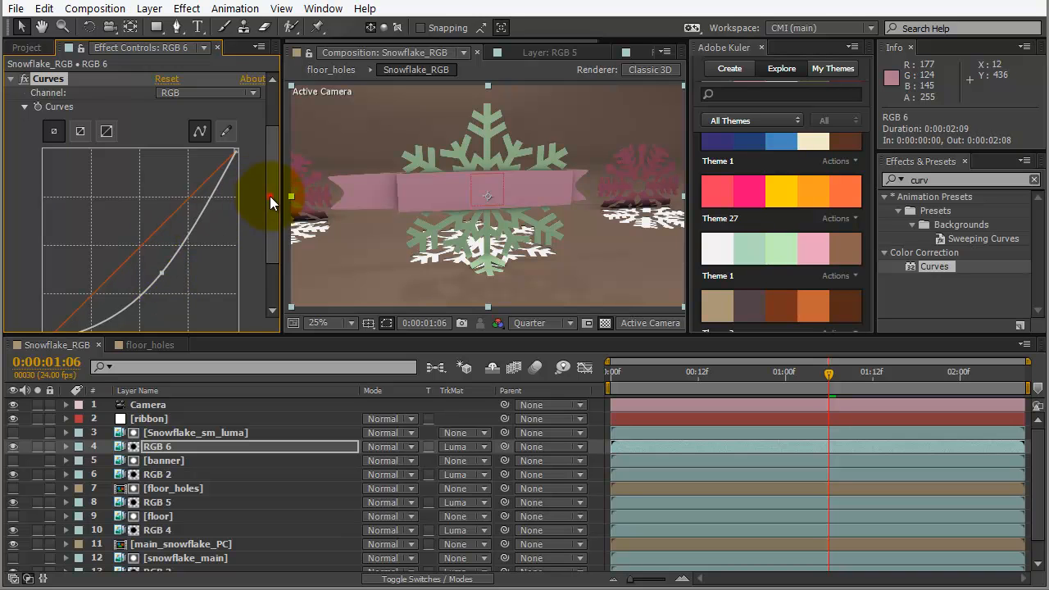
pyautogui.moveTo(270, 196); pyautogui.dragTo(264, 257)
pyautogui.click(945, 179)
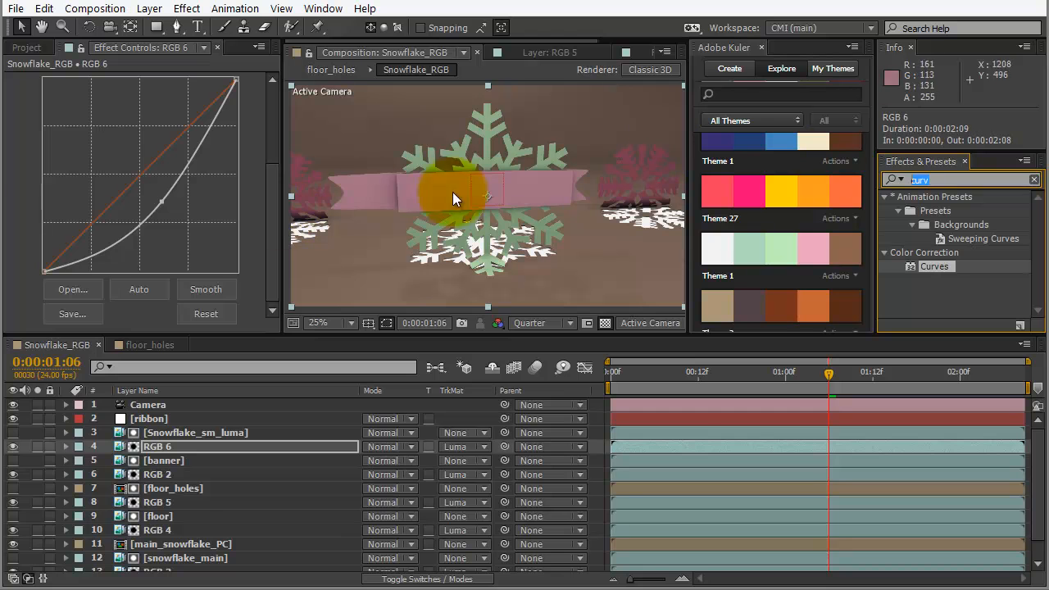
# - Lower the saturation of RGB 6's Tritone midtone pink to 18%
pyautogui.moveTo(272, 206); pyautogui.dragTo(267, 119)
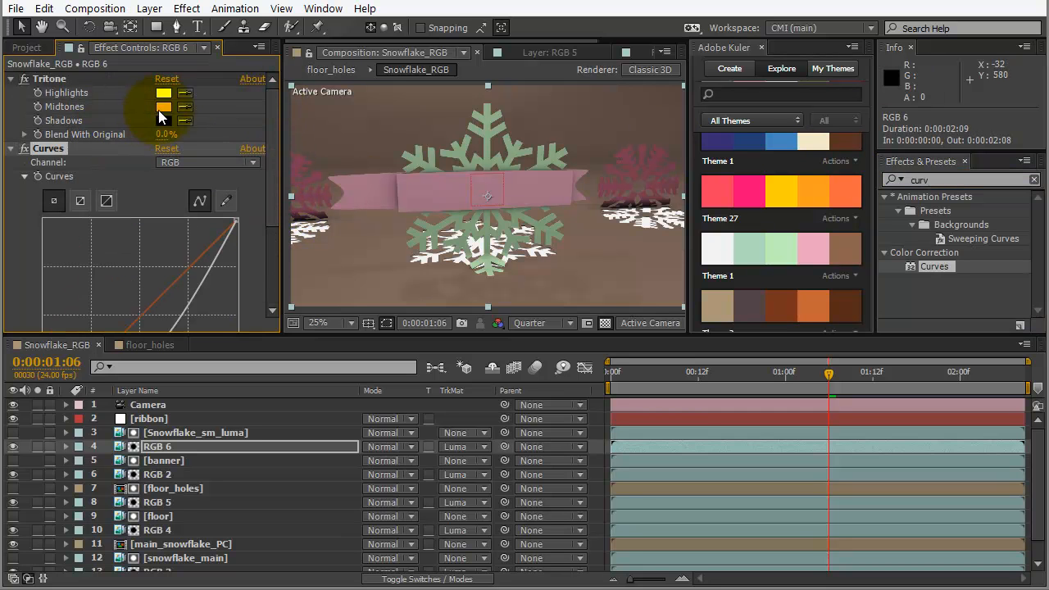
pyautogui.click(164, 107)
pyautogui.moveTo(442, 223); pyautogui.dragTo(369, 230)
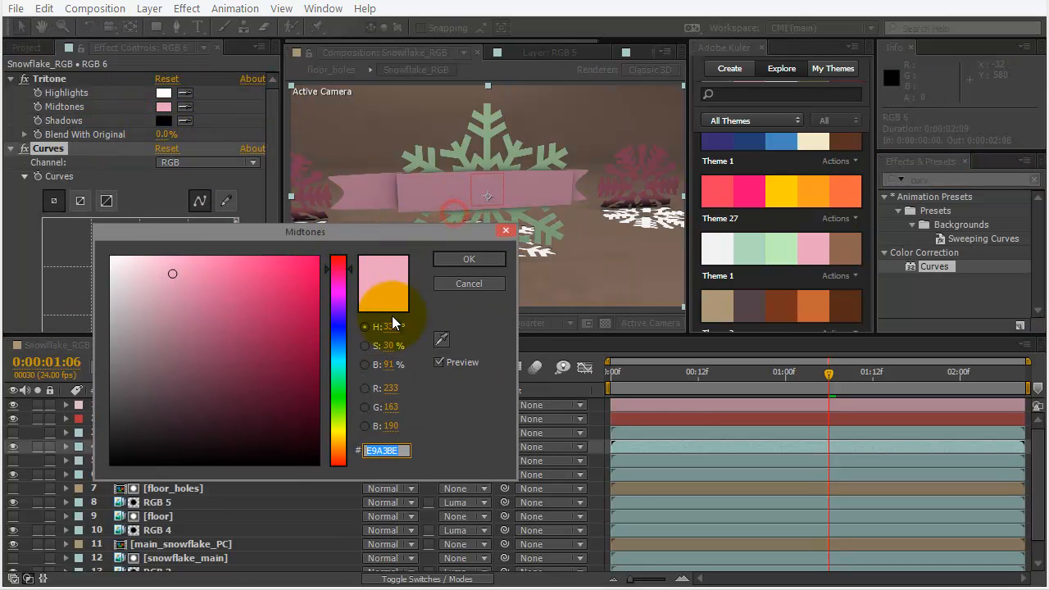
pyautogui.moveTo(390, 346)
pyautogui.mouseDown()
pyautogui.moveTo(370, 350)
pyautogui.moveTo(386, 353)
pyautogui.mouseUp()
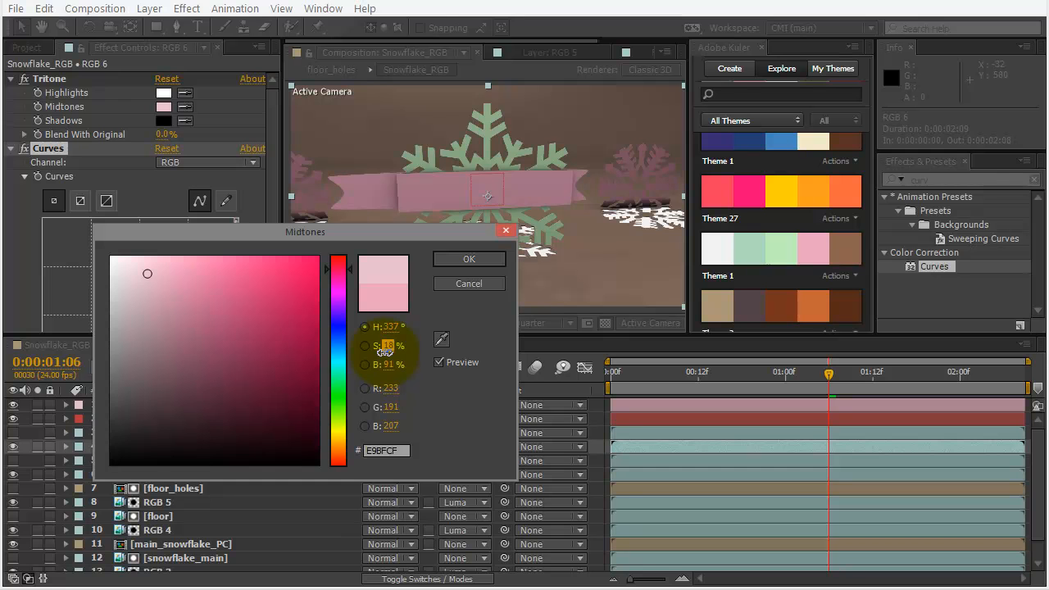
pyautogui.click(469, 260)
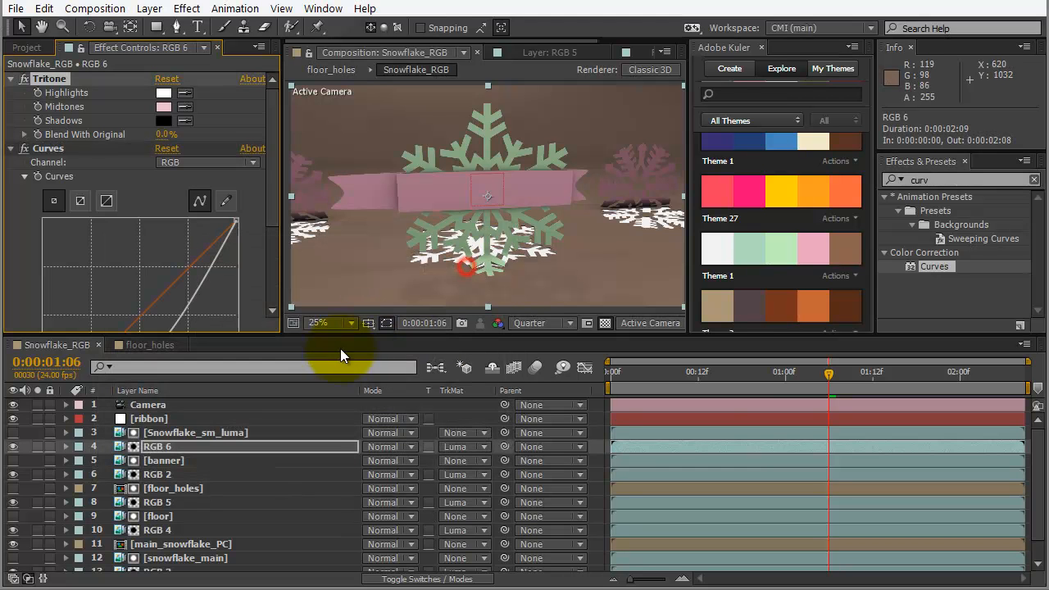
# - Go to 0:00:02:03 and delete the Curves effect from RGB 6
pyautogui.moveTo(829, 374); pyautogui.dragTo(981, 365)
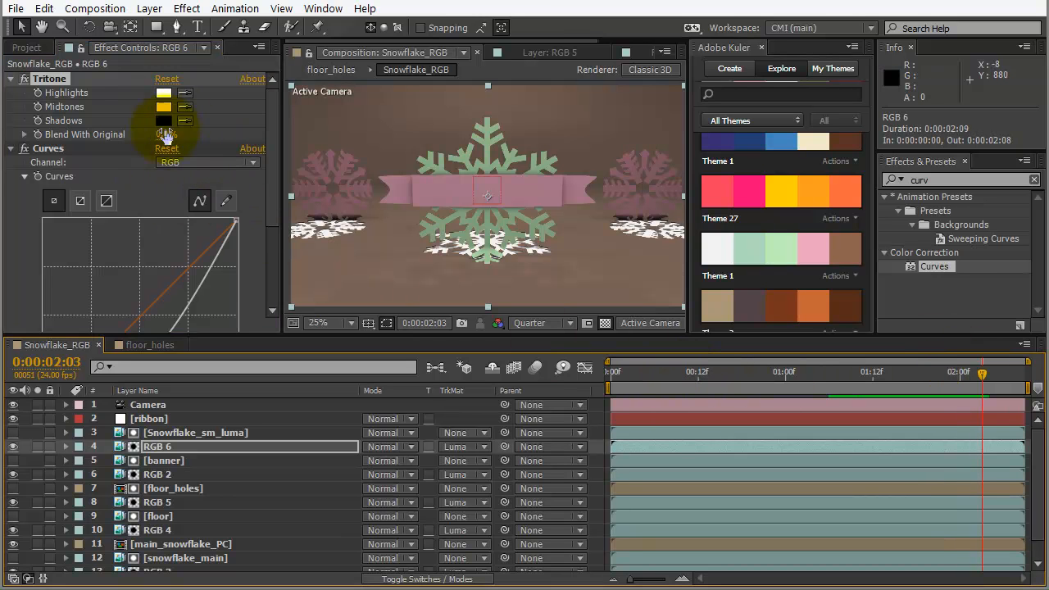
pyautogui.click(41, 148)
pyautogui.press('Delete')
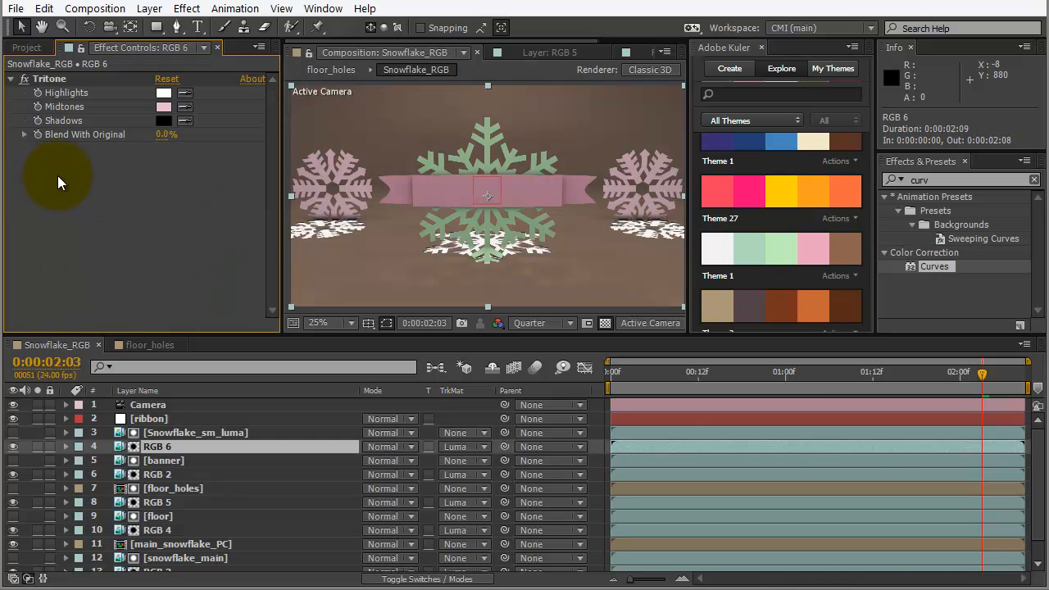
# - Try the light green and off-white of Theme 1's palette as RGB 6's Tritone midtone colour
pyautogui.click(185, 109)
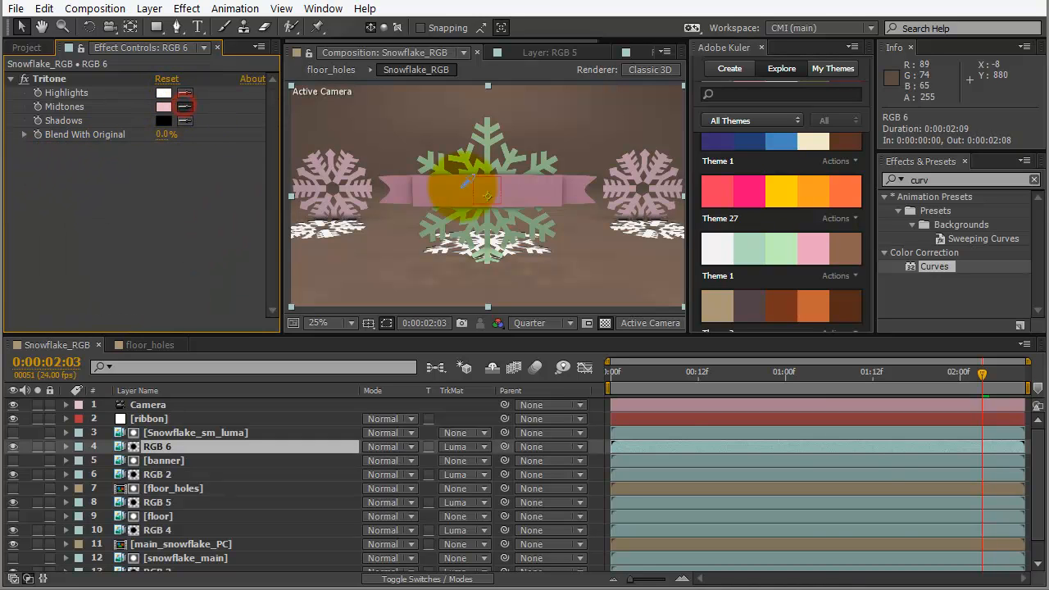
pyautogui.click(781, 256)
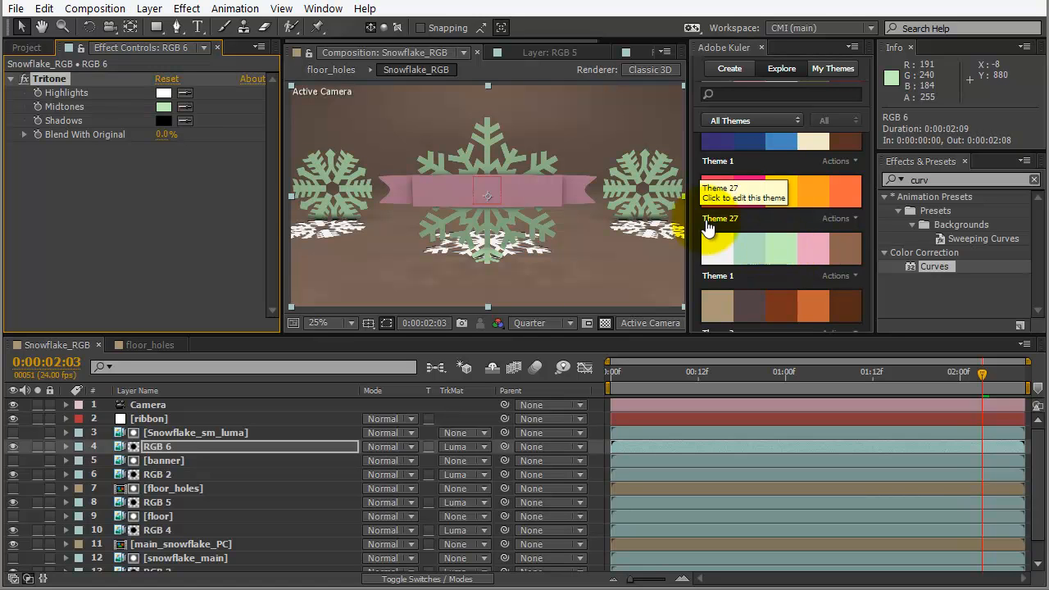
pyautogui.click(185, 107)
pyautogui.click(714, 248)
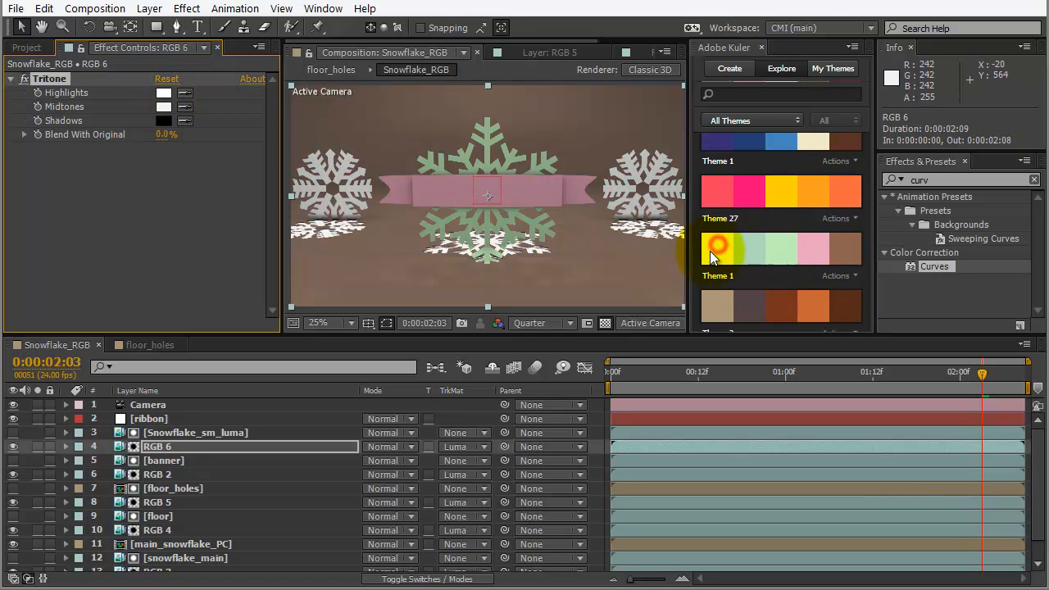
# - Set RGB 6's Tritone midtones to a soft light blue and review the small snowflakes through the animation, stopping at 0:00:01:20
pyautogui.click(163, 107)
pyautogui.moveTo(340, 359); pyautogui.dragTo(323, 345)
pyautogui.moveTo(271, 315); pyautogui.dragTo(182, 284)
pyautogui.click(474, 258)
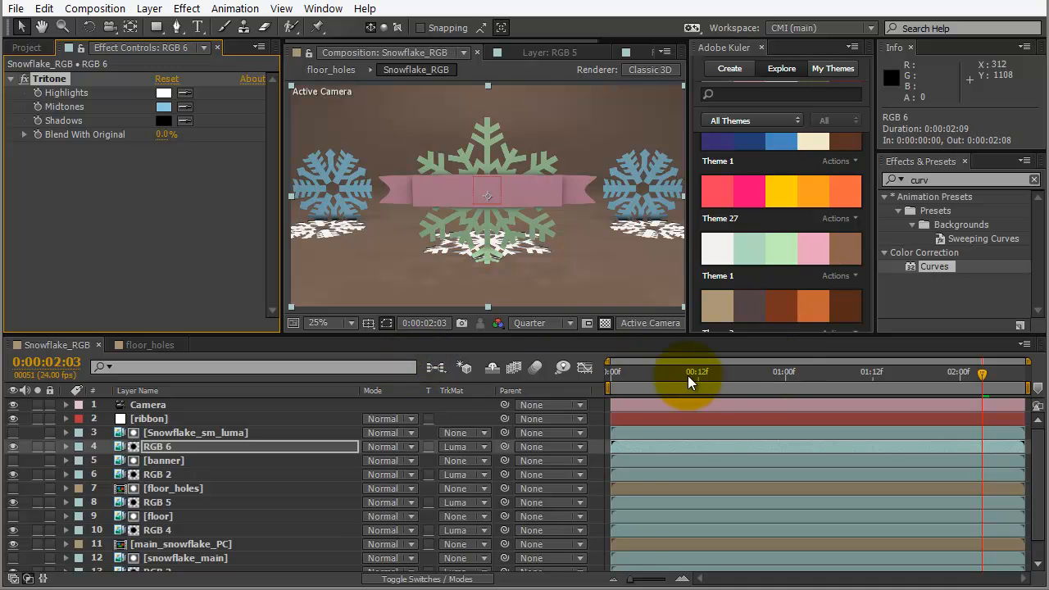
pyautogui.moveTo(690, 373); pyautogui.dragTo(756, 379)
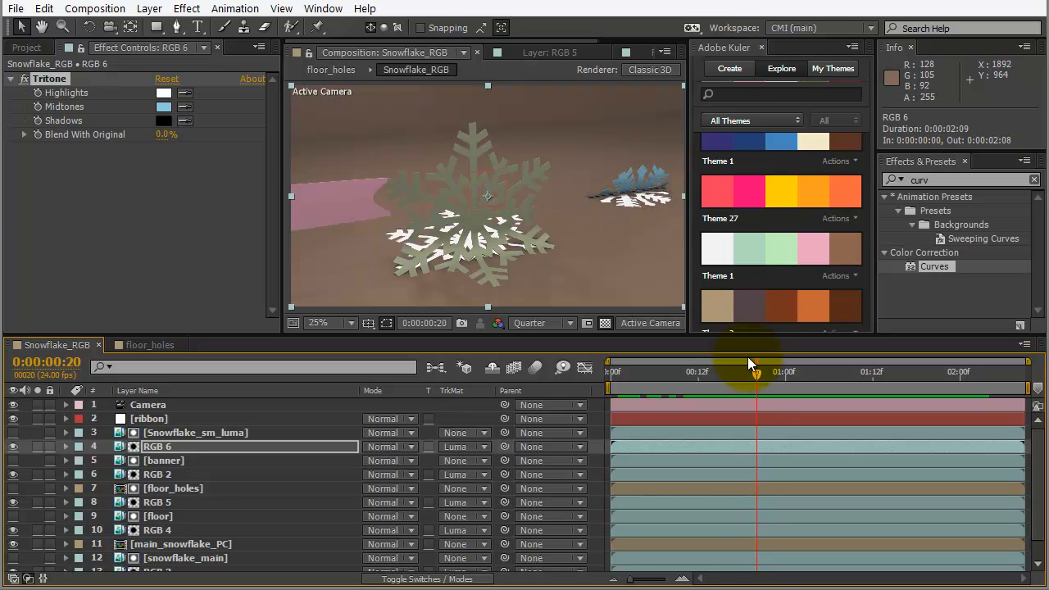
pyautogui.moveTo(759, 375); pyautogui.dragTo(712, 375)
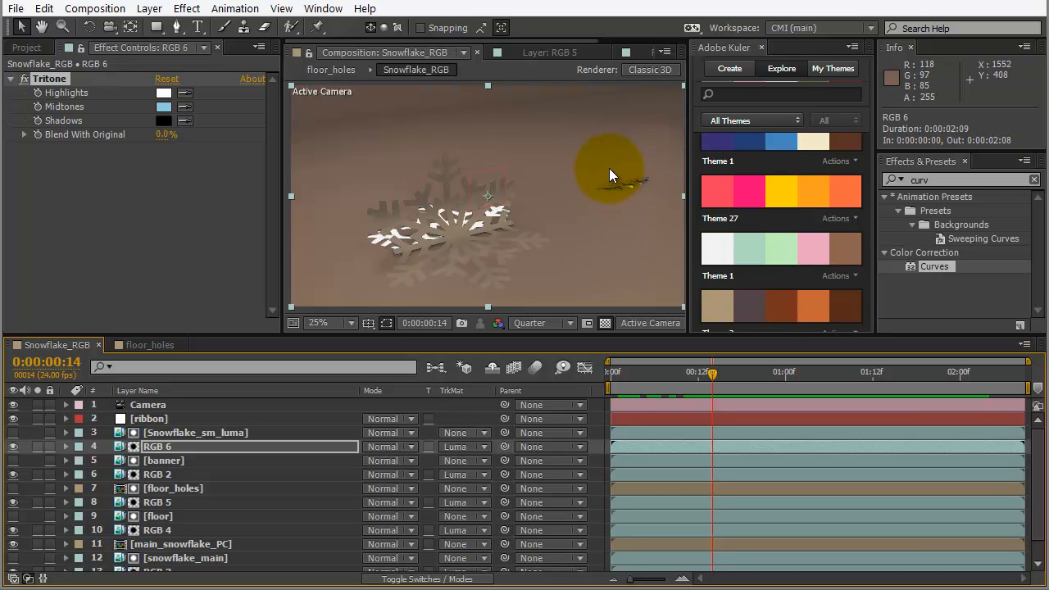
pyautogui.moveTo(712, 377); pyautogui.dragTo(931, 373)
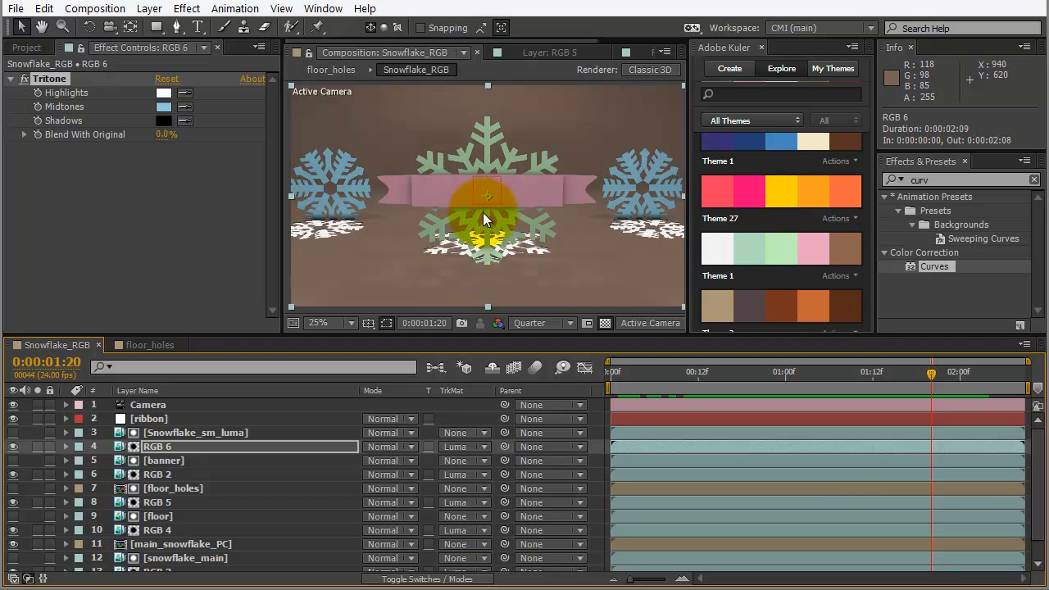
# - Create a black 1920 x 1080 solid named flare directly above the Snowflake_sm_luma layer
pyautogui.click(195, 433)
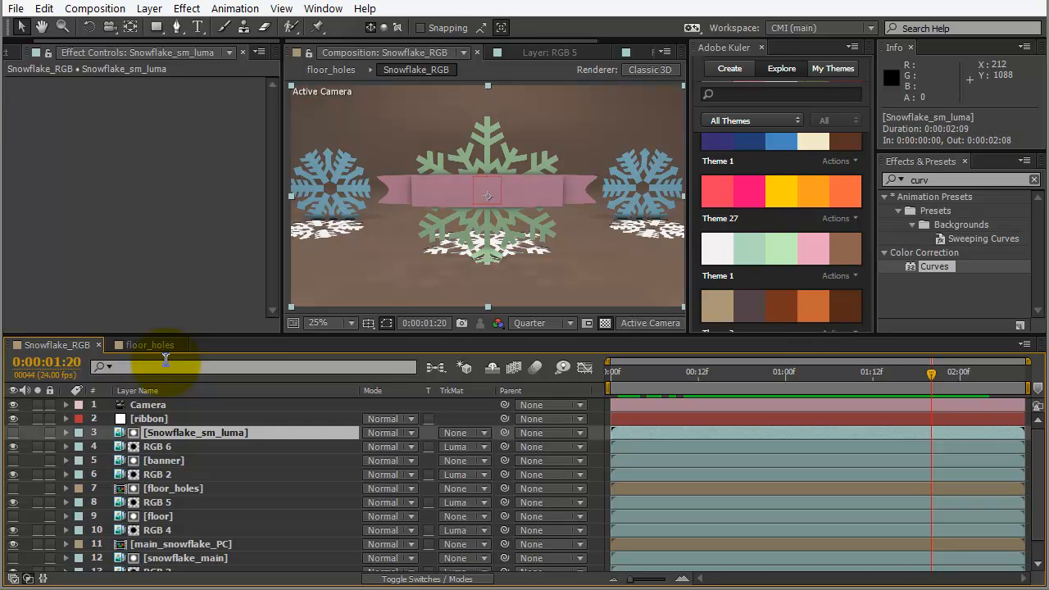
pyautogui.click(150, 8)
pyautogui.moveTo(131, 44)
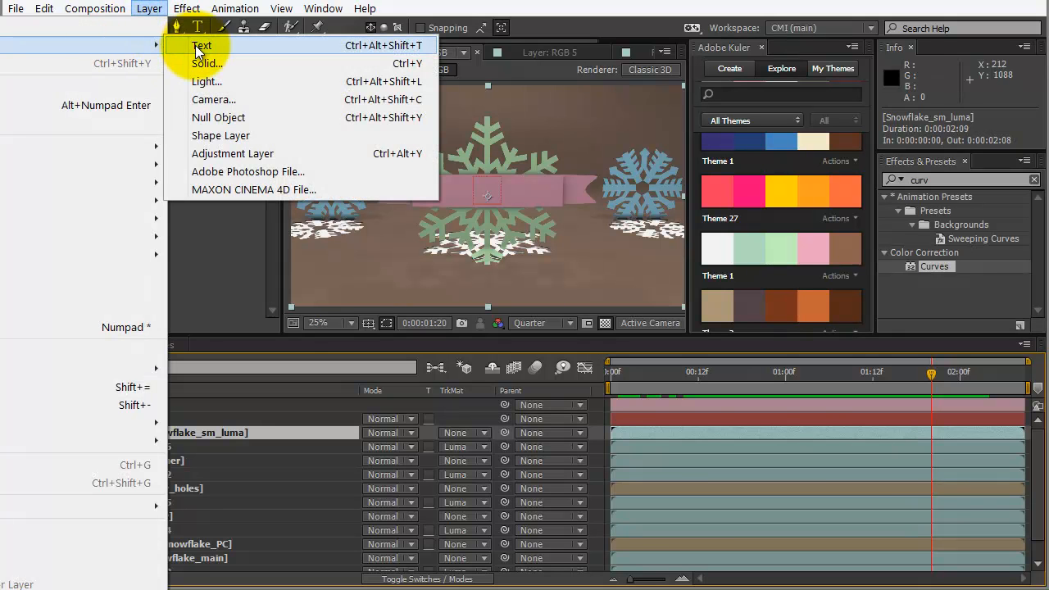
pyautogui.click(205, 64)
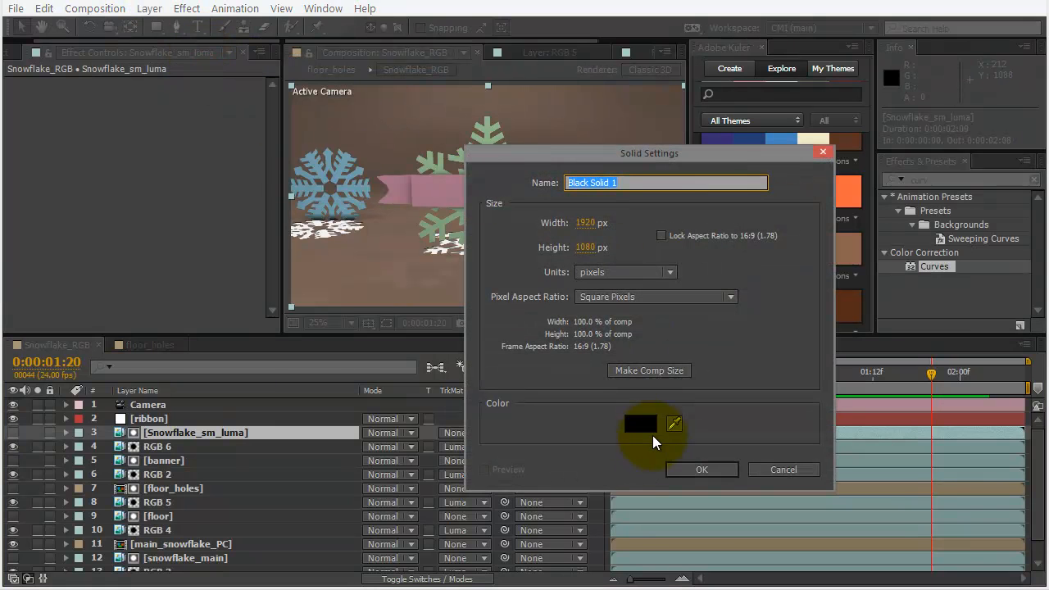
pyautogui.write('flare')
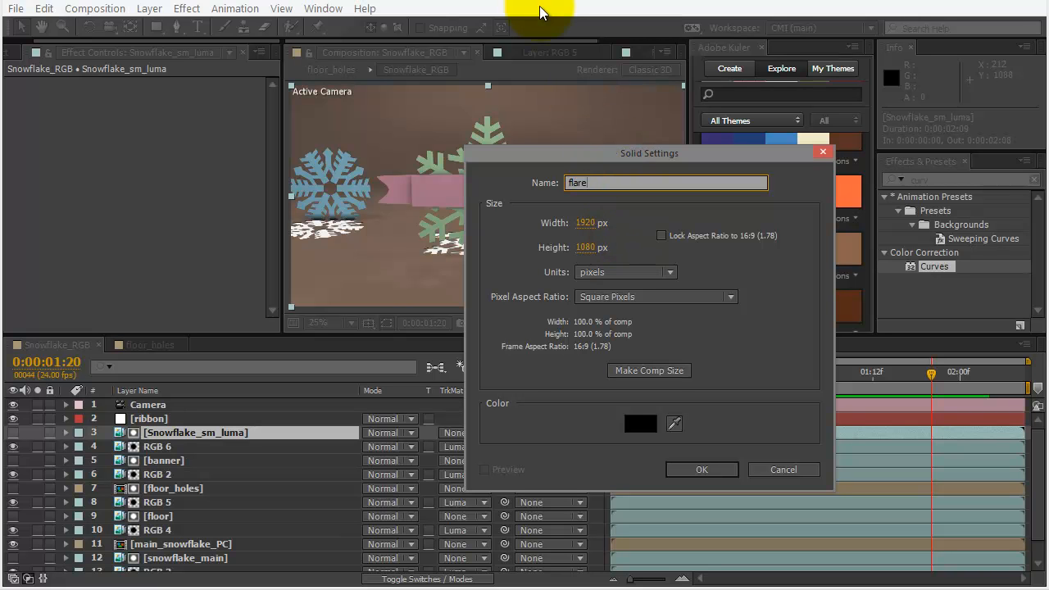
pyautogui.press('Return')
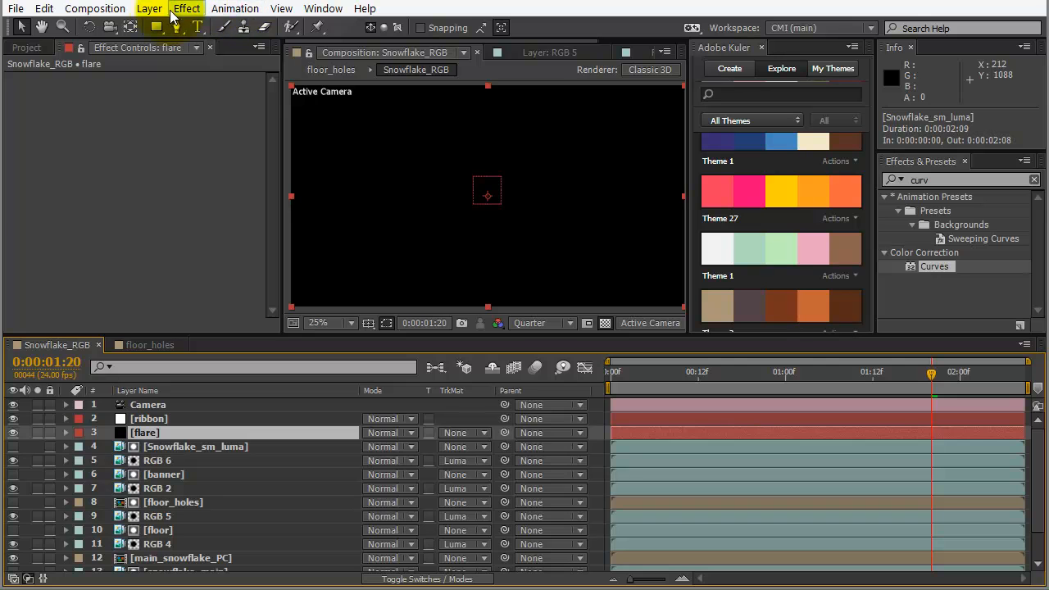
# - Apply Optical Flares to the flare solid and place the light at the frame's upper centre, about 964, 8
pyautogui.doubleClick(940, 175)
pyautogui.write('opti')
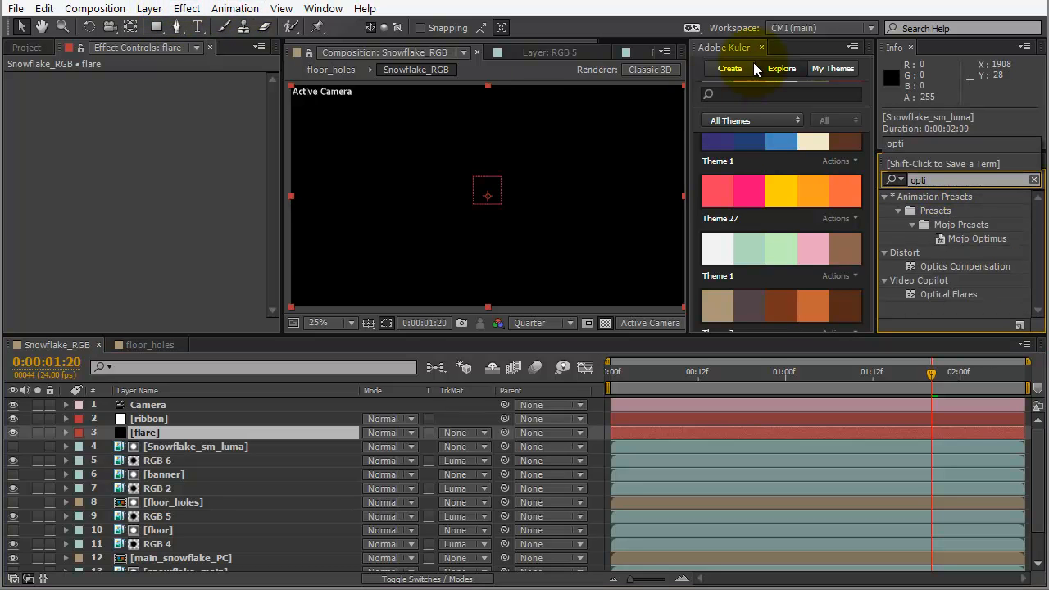
pyautogui.doubleClick(909, 294)
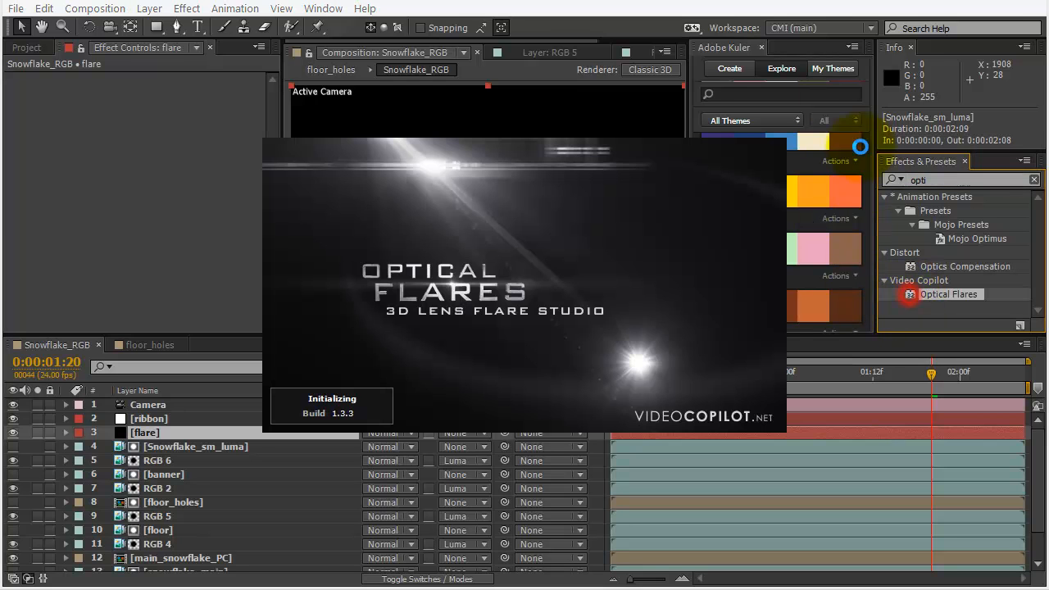
pyautogui.moveTo(409, 149); pyautogui.dragTo(486, 83)
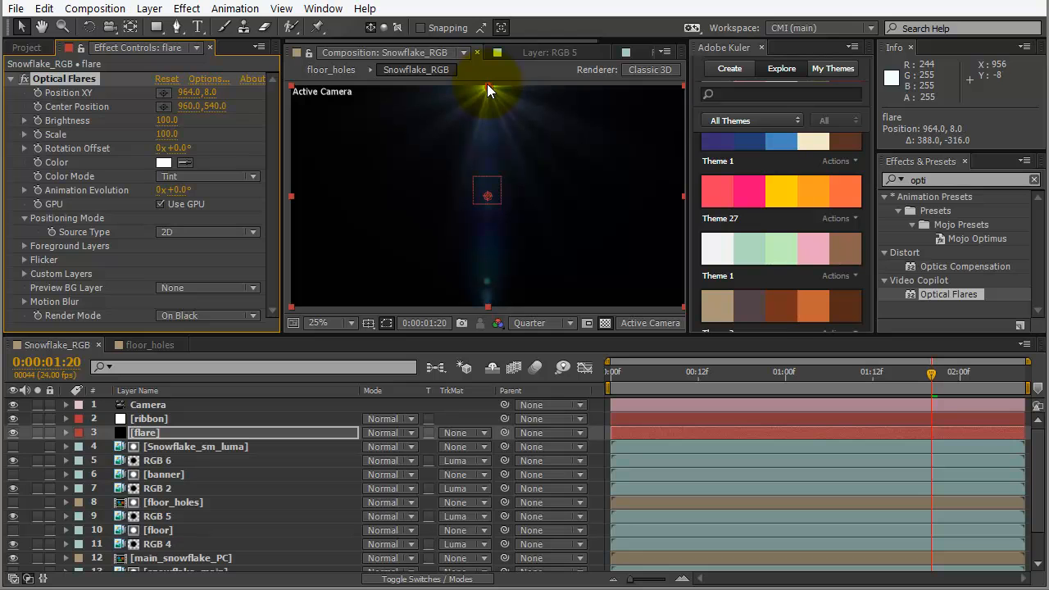
# - Blend the flare layer in Screen mode and set its Optical Flares to brightness 41, scale 490 and position 956, -56
pyautogui.click(409, 432)
pyautogui.click(447, 291)
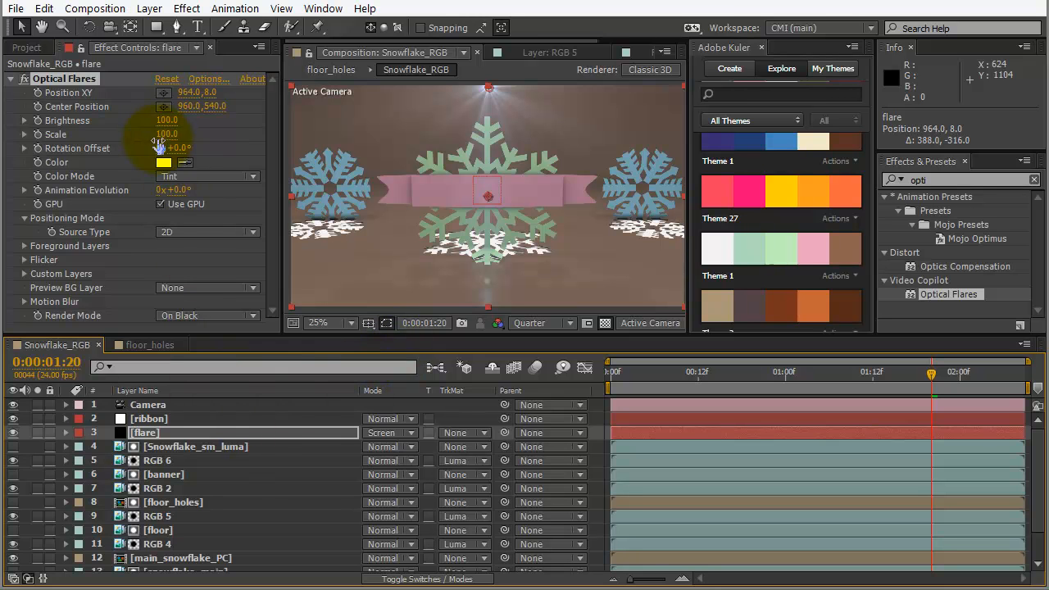
pyautogui.moveTo(168, 134)
pyautogui.mouseDown()
pyautogui.moveTo(190, 133)
pyautogui.moveTo(152, 128)
pyautogui.mouseUp()
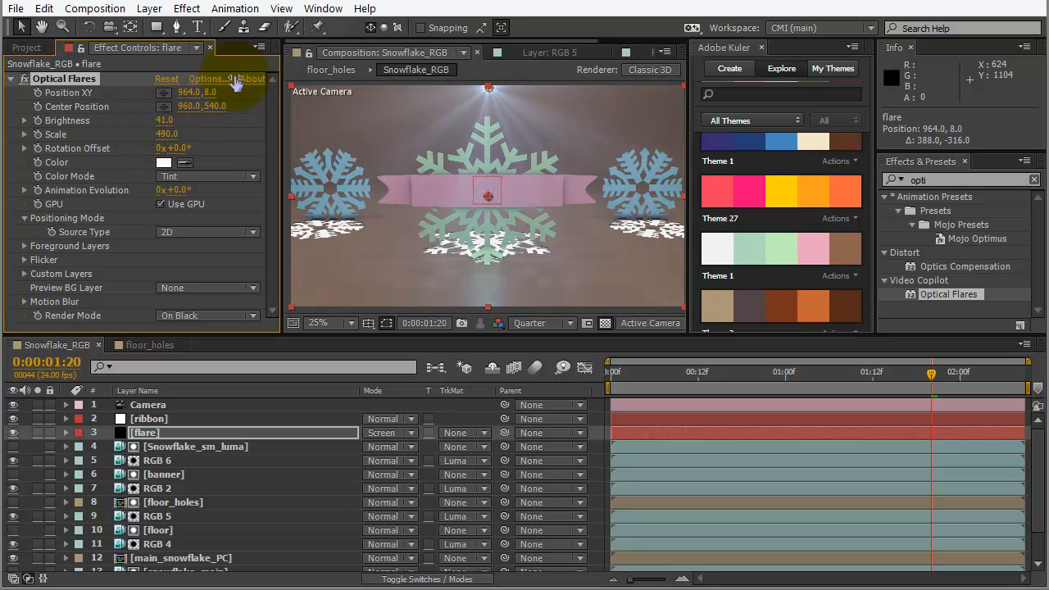
pyautogui.moveTo(490, 87); pyautogui.dragTo(489, 74)
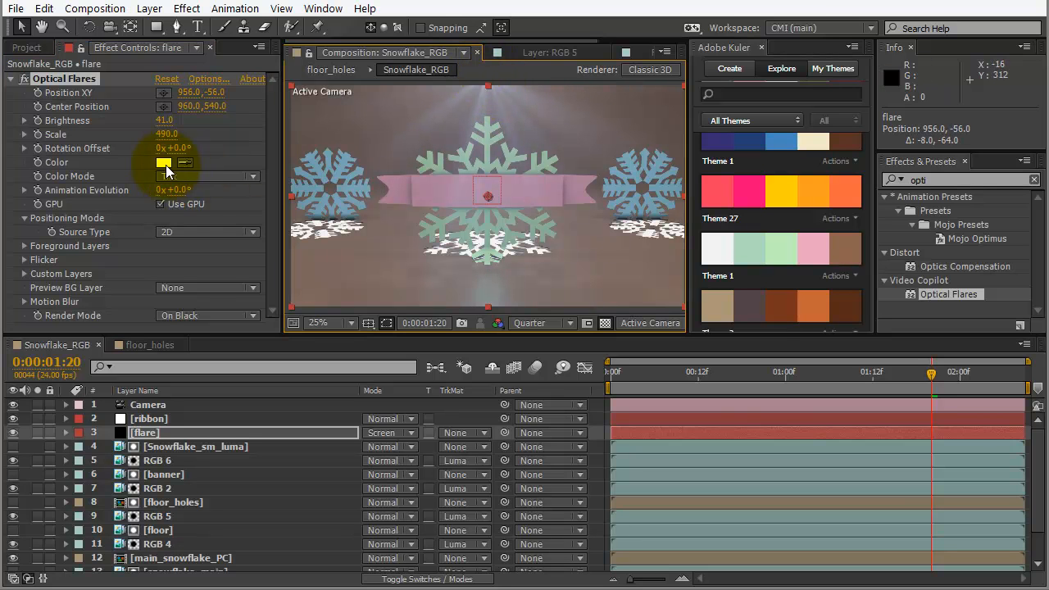
# - Tint the Optical Flares colour a pale warm cream and review the light through the animation, stopping at 0:00:01:17
pyautogui.click(172, 164)
pyautogui.moveTo(338, 445); pyautogui.dragTo(338, 440)
pyautogui.moveTo(148, 287)
pyautogui.mouseDown()
pyautogui.moveTo(133, 259)
pyautogui.moveTo(148, 253)
pyautogui.mouseUp()
pyautogui.click(443, 259)
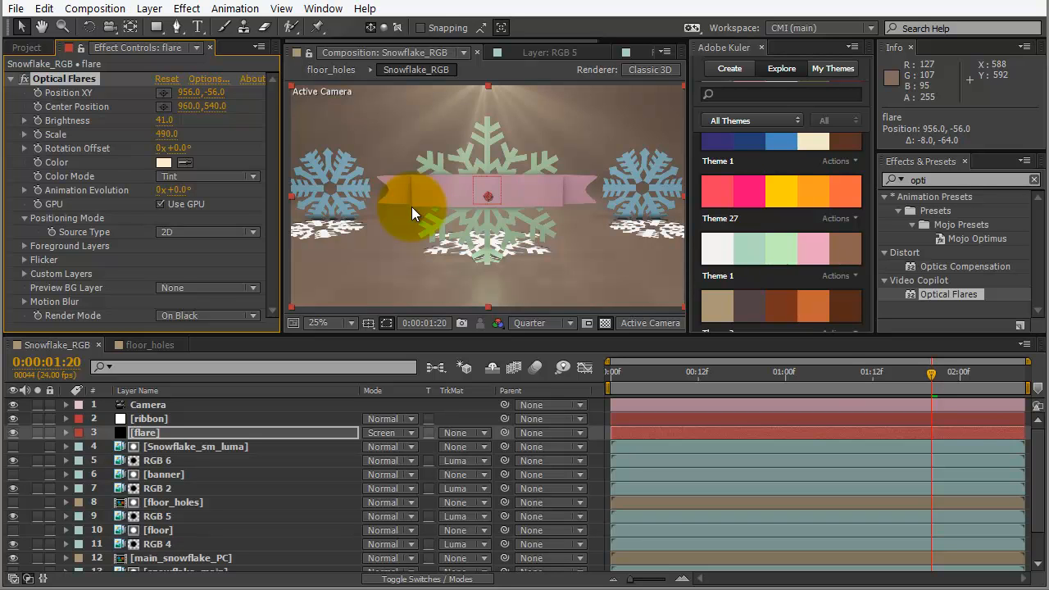
pyautogui.moveTo(816, 372); pyautogui.dragTo(909, 355)
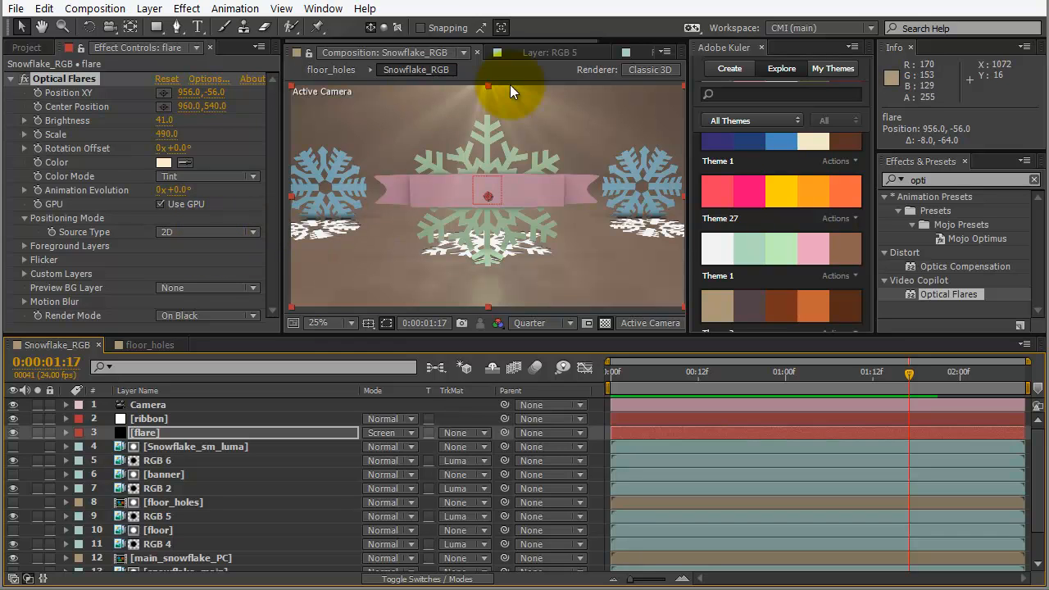
pyautogui.moveTo(491, 85); pyautogui.dragTo(465, 107)
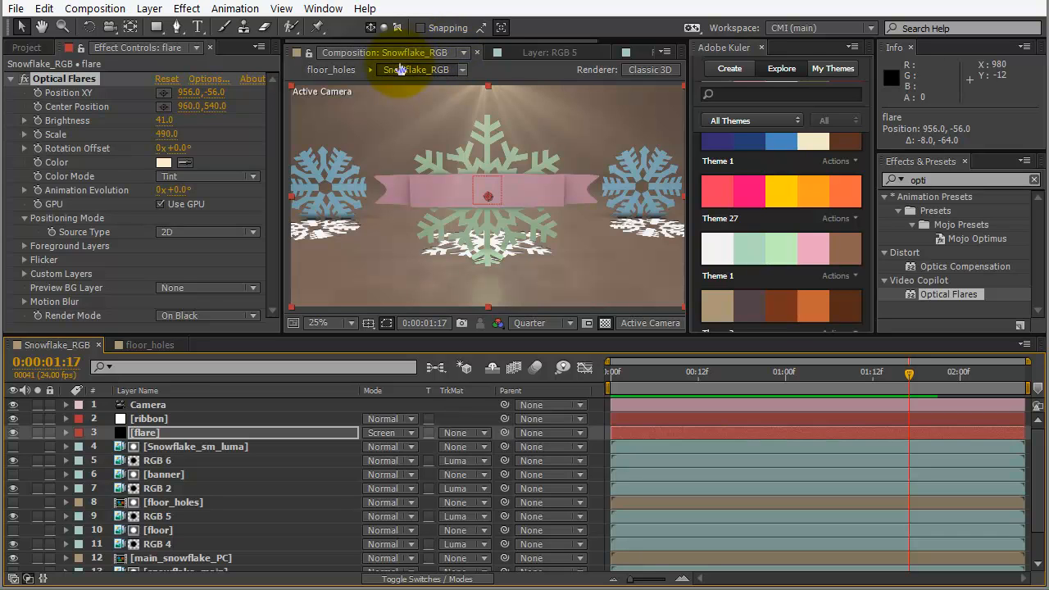
# - Reveal the ribbon layer's Position, remove its animation keyframes at 0:00:01:17 and copy the property
pyautogui.click(160, 419)
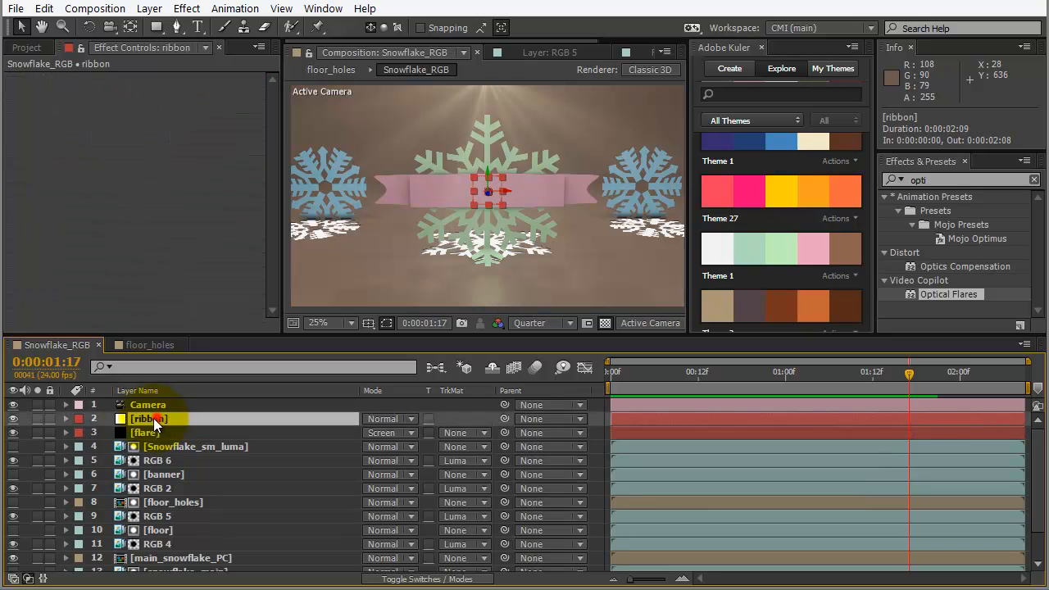
pyautogui.press('p')
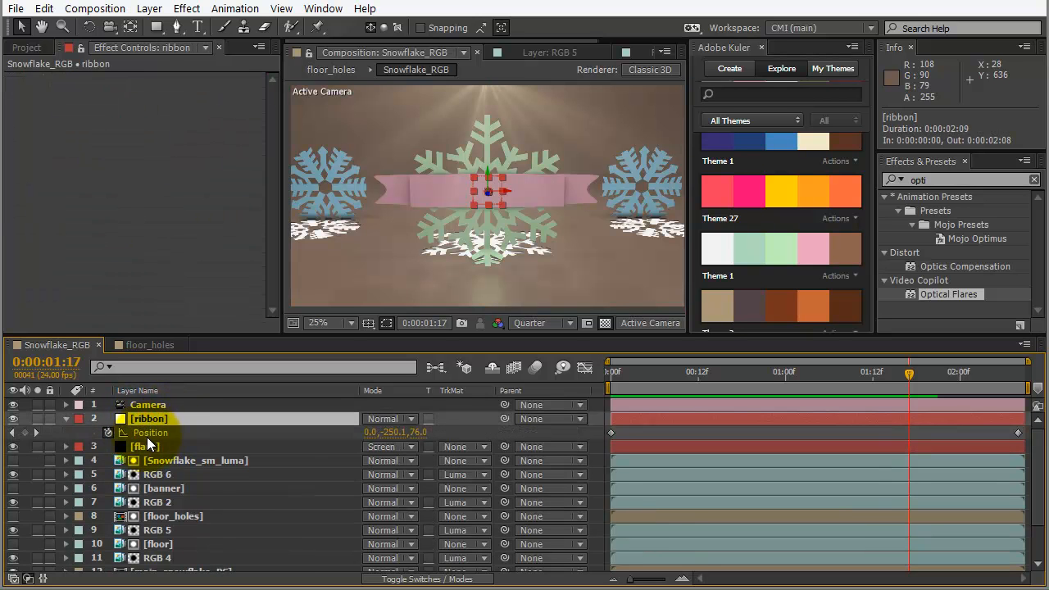
pyautogui.click(150, 432)
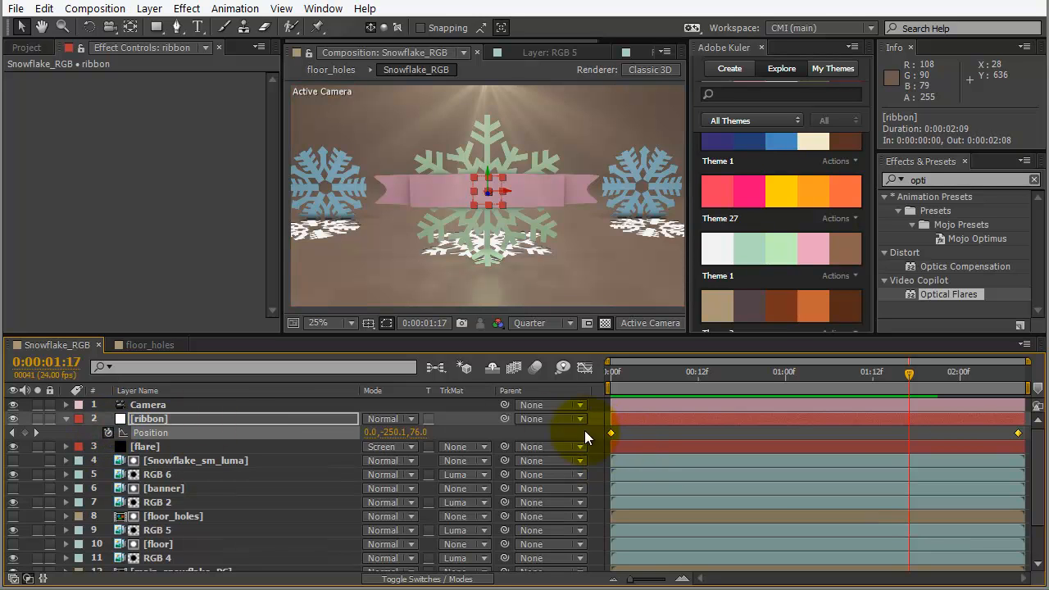
pyautogui.click(108, 432)
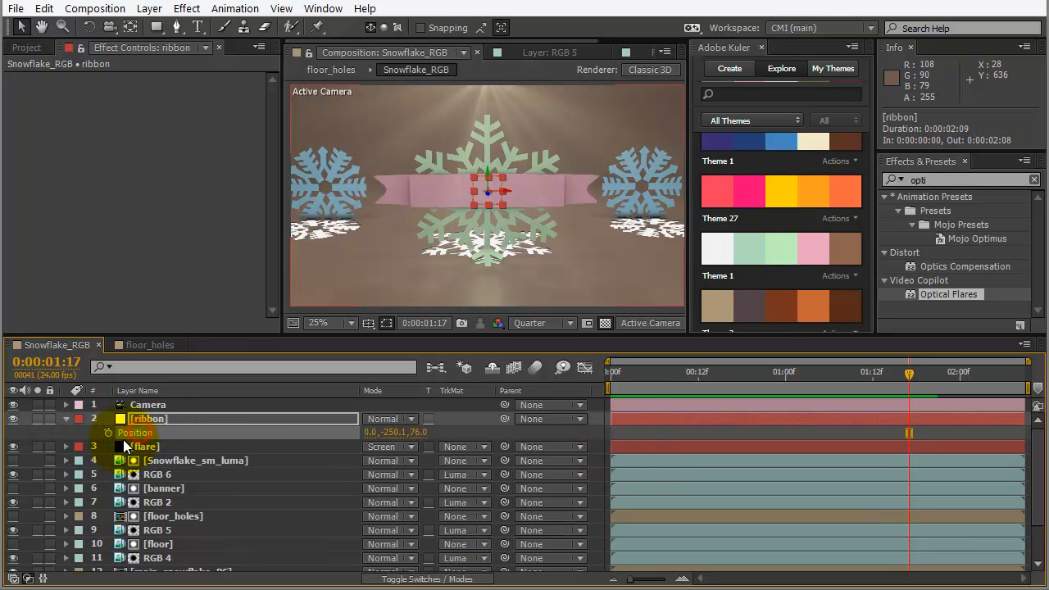
# - Make the flare layer 3D and paste the ribbon's position 0.0, -250.1, 76.0 onto it
pyautogui.click(145, 447)
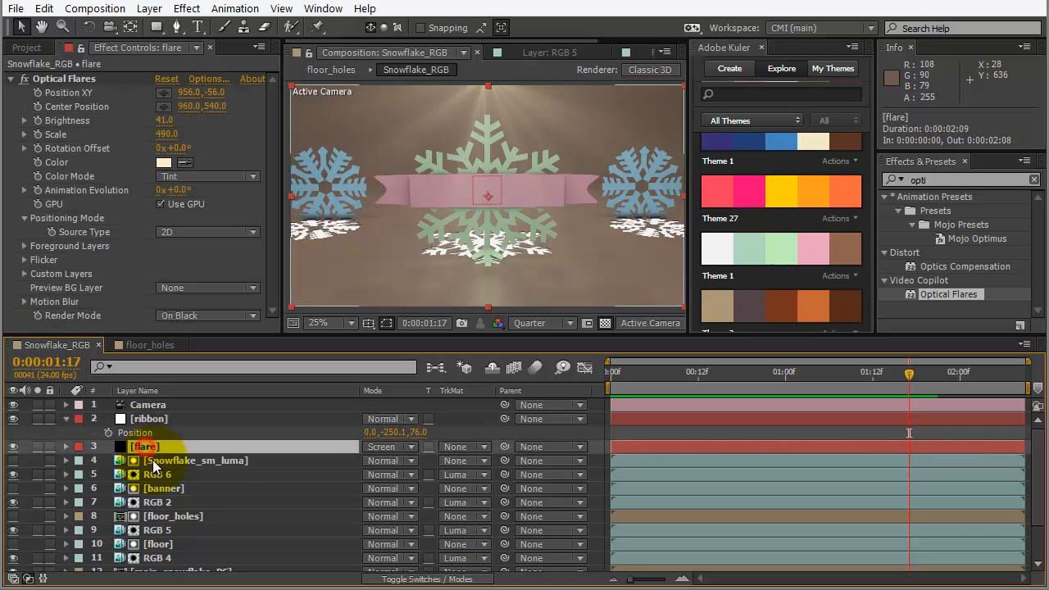
pyautogui.press('p')
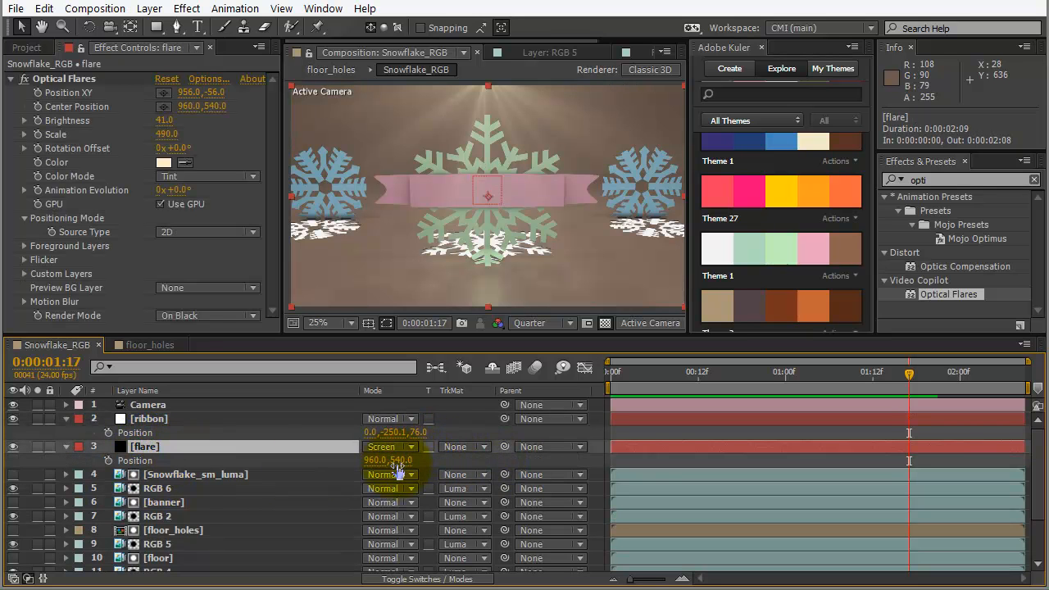
pyautogui.press('F4')
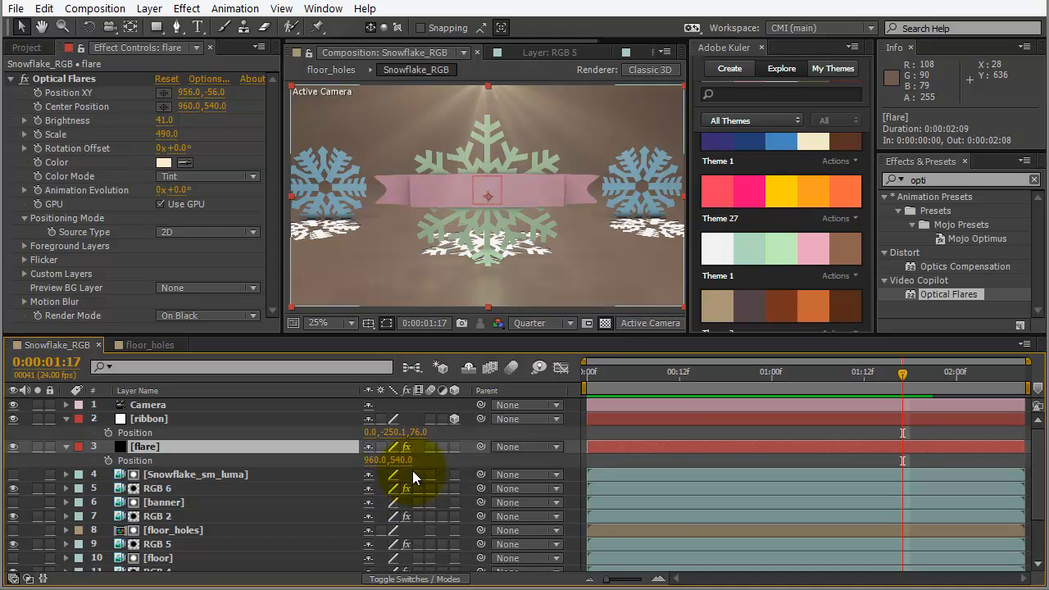
pyautogui.click(455, 447)
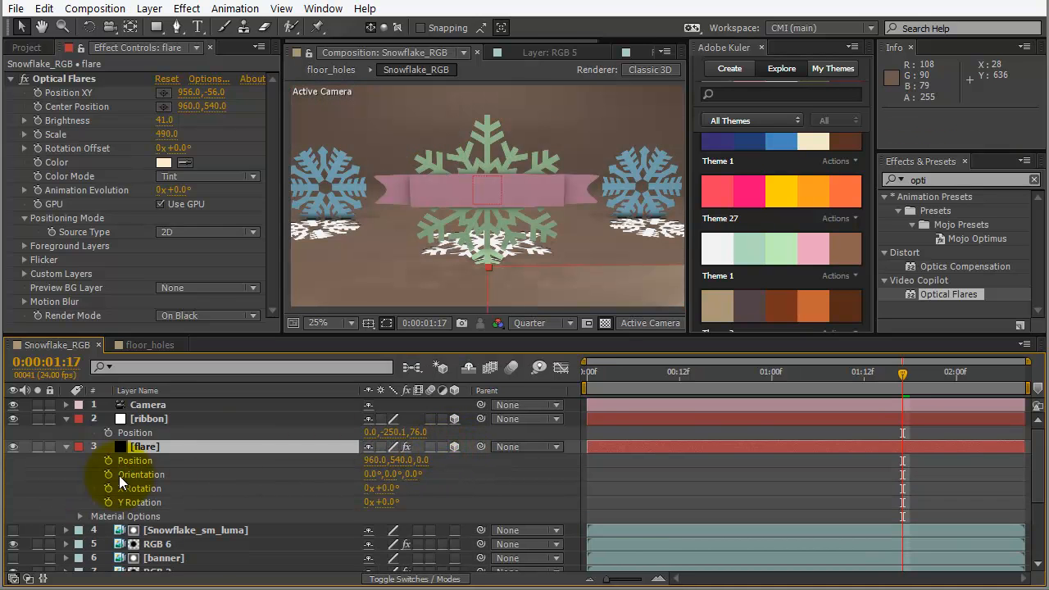
pyautogui.click(140, 461)
pyautogui.hotkey('ctrl', 'v')
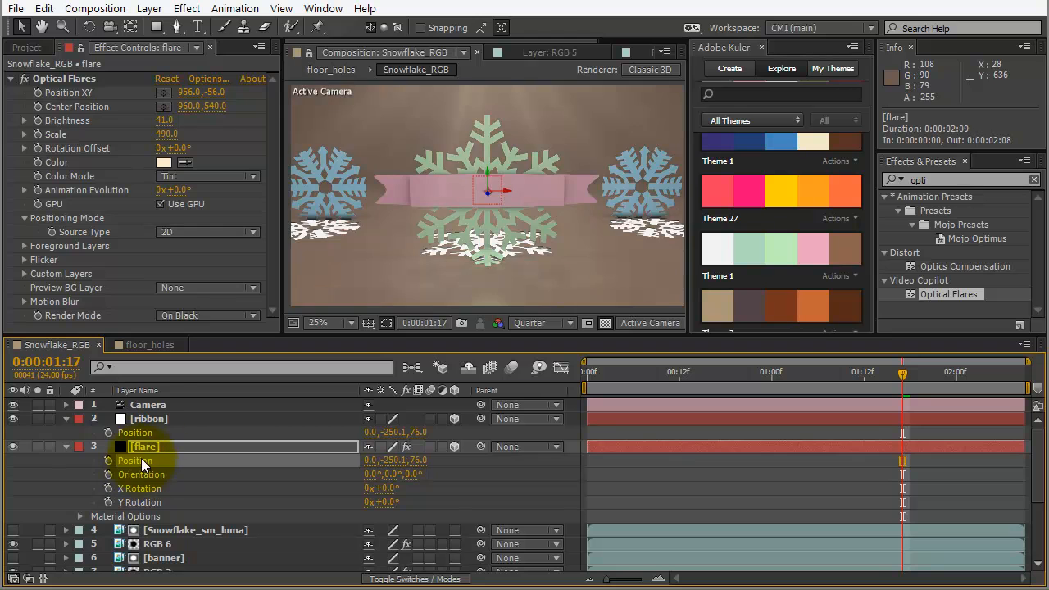
# - Scale the flare layer down to 89.6% and check its coverage of the frame back to 0:00:00:00
pyautogui.press(',')
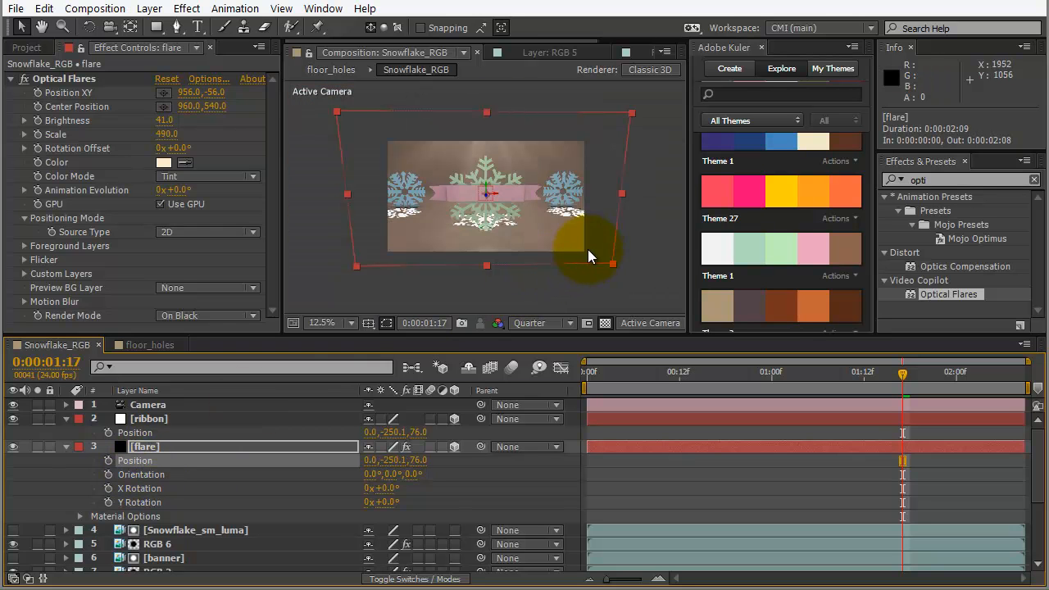
pyautogui.press('s')
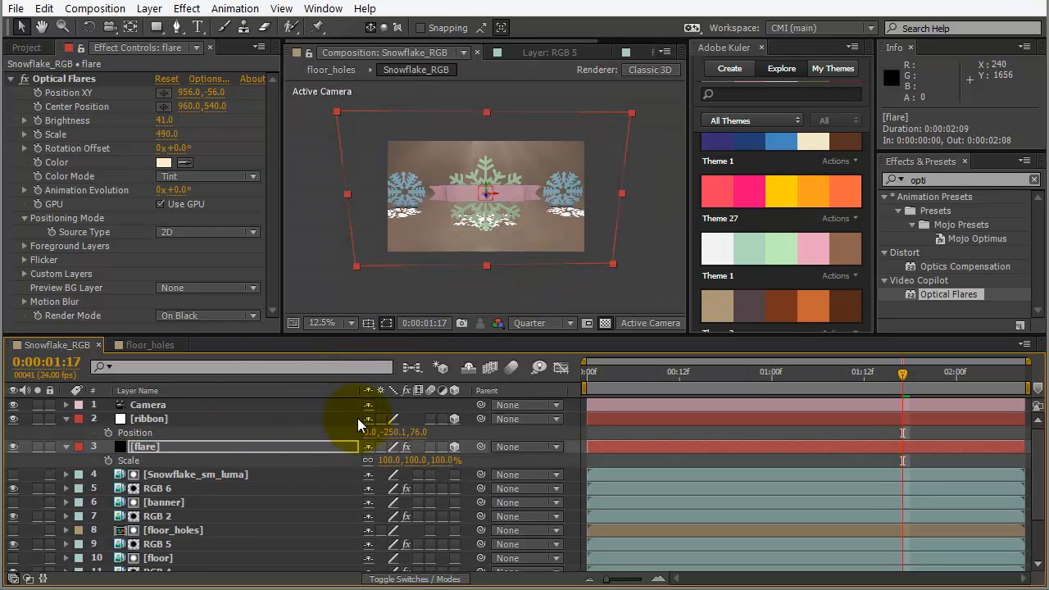
pyautogui.moveTo(418, 460); pyautogui.dragTo(344, 460)
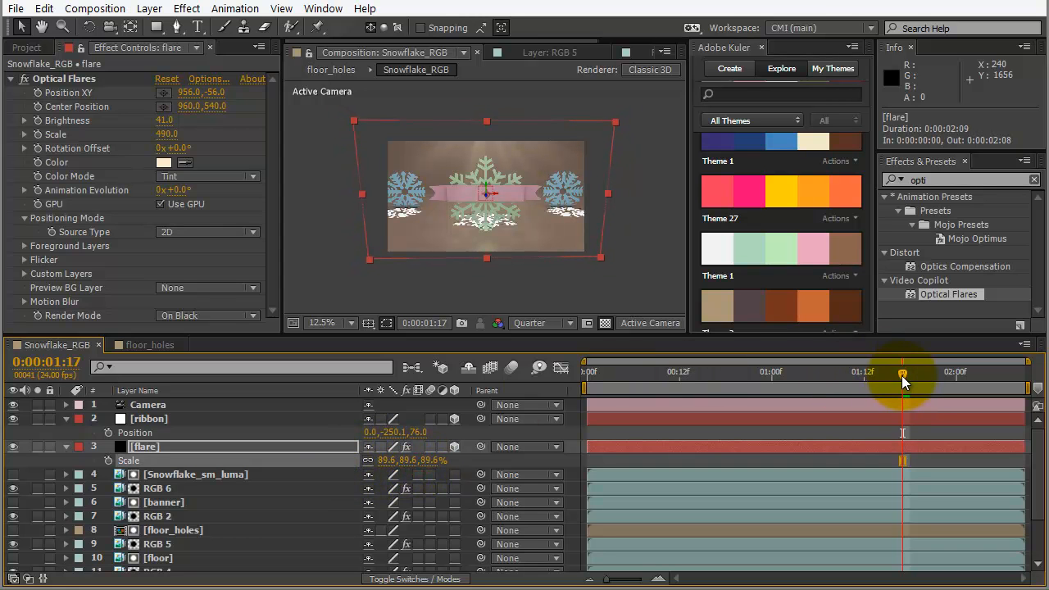
pyautogui.moveTo(904, 376); pyautogui.dragTo(588, 368)
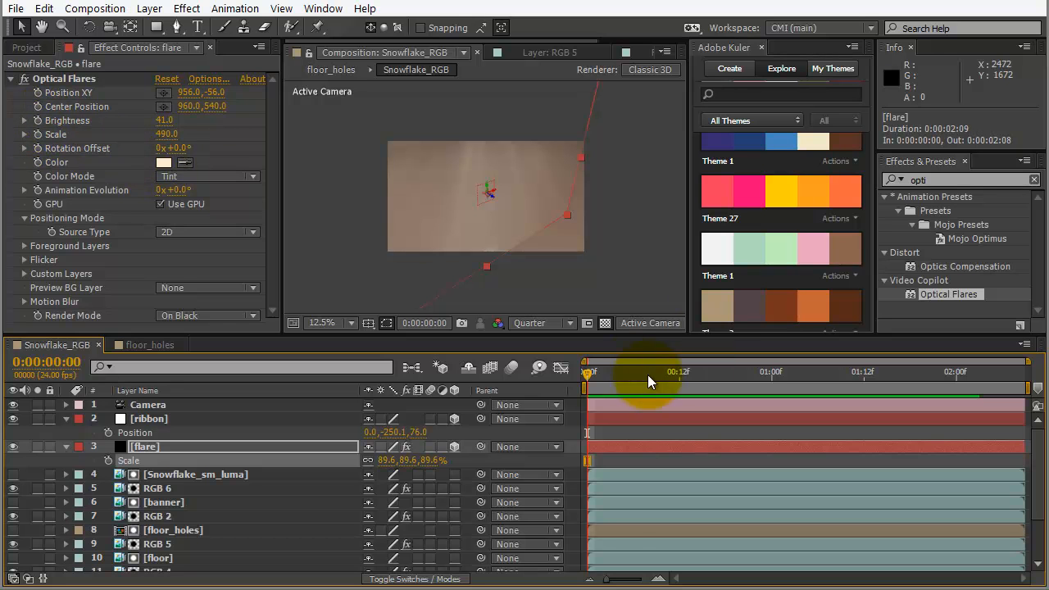
# - Keyframe the Optical Flares brightness at 41 on 0:00:01:13 and 10 on 0:00:00:07, then preview the change up to 0:00:01:22
pyautogui.moveTo(614, 373); pyautogui.dragTo(872, 370)
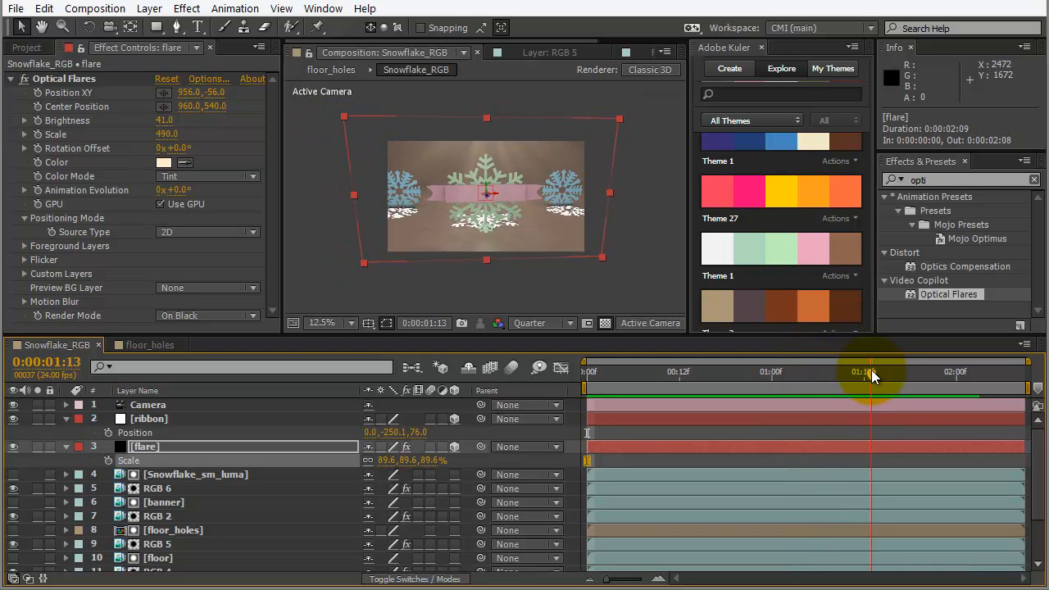
pyautogui.click(38, 120)
pyautogui.moveTo(819, 379); pyautogui.dragTo(641, 393)
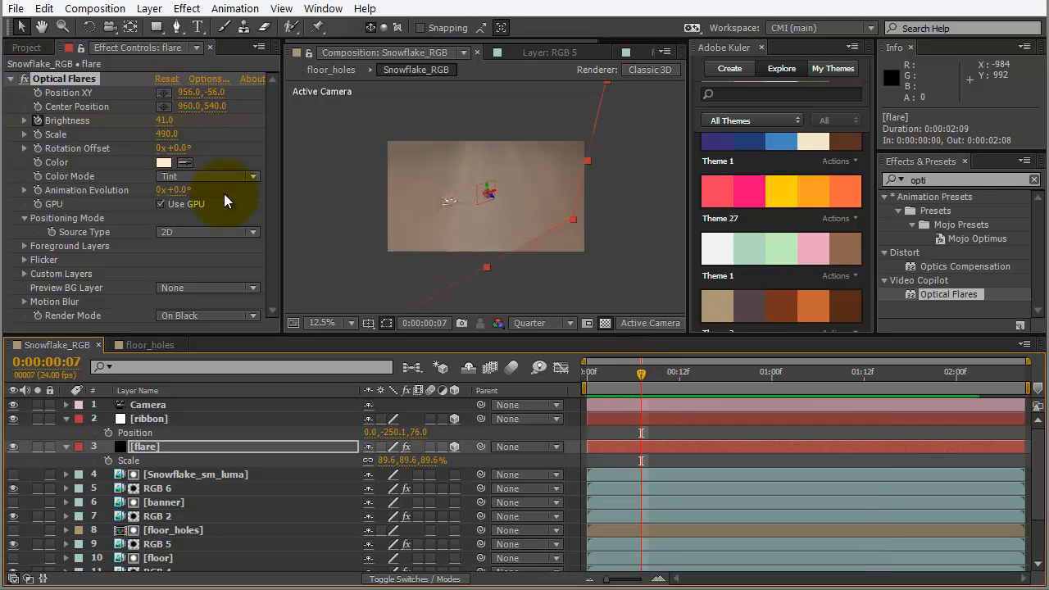
pyautogui.moveTo(164, 120); pyautogui.dragTo(161, 92)
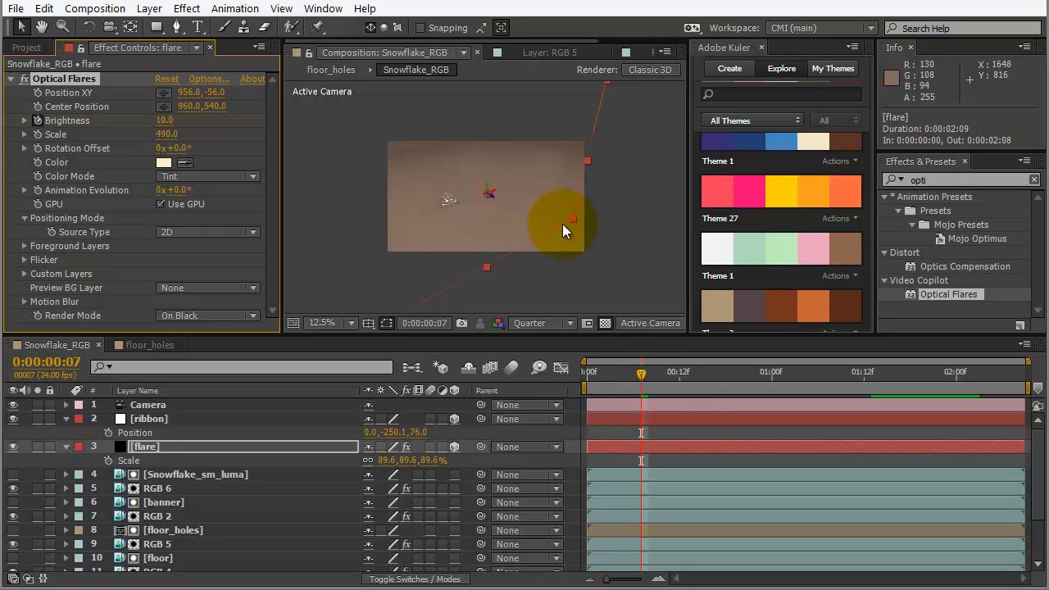
pyautogui.scroll(1, 563, 240)
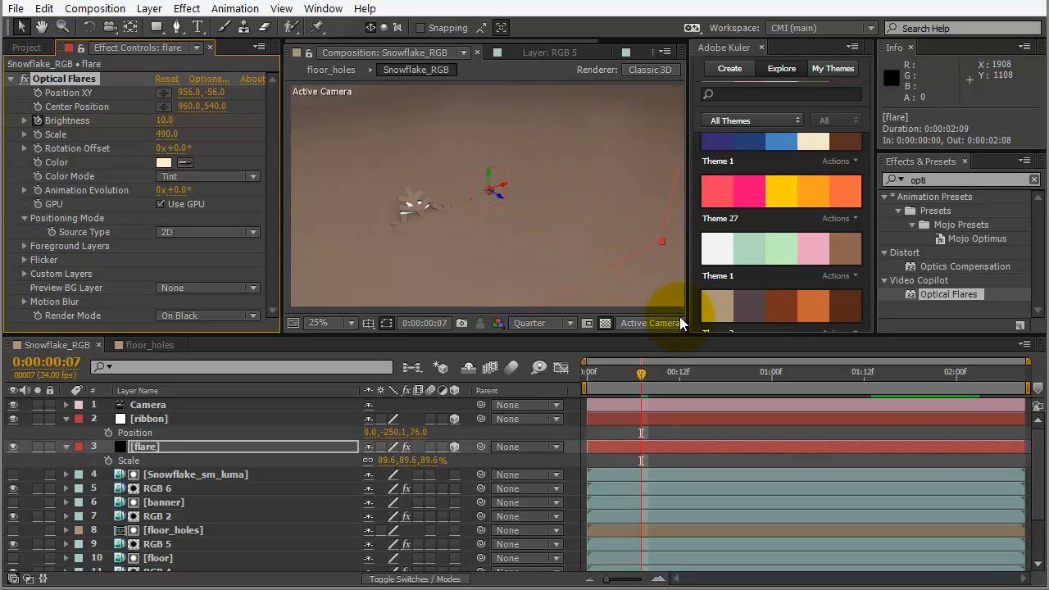
pyautogui.moveTo(638, 376); pyautogui.dragTo(941, 371)
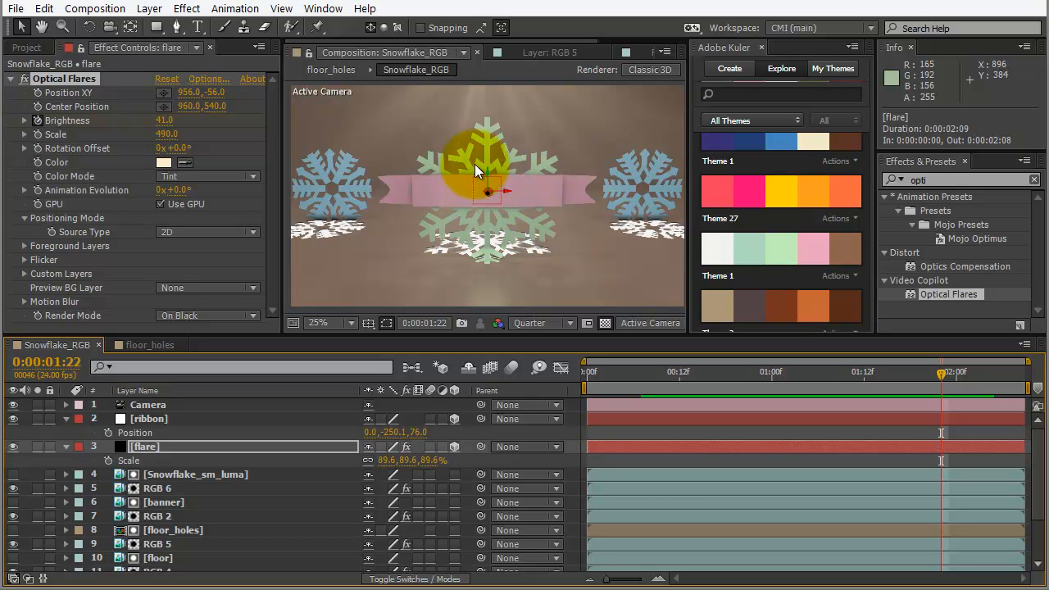
# - Collapse the ribbon and flare layers and create a single composition from the snowflake_main and banner passes, using snowflake_main's dimensions
pyautogui.click(64, 417)
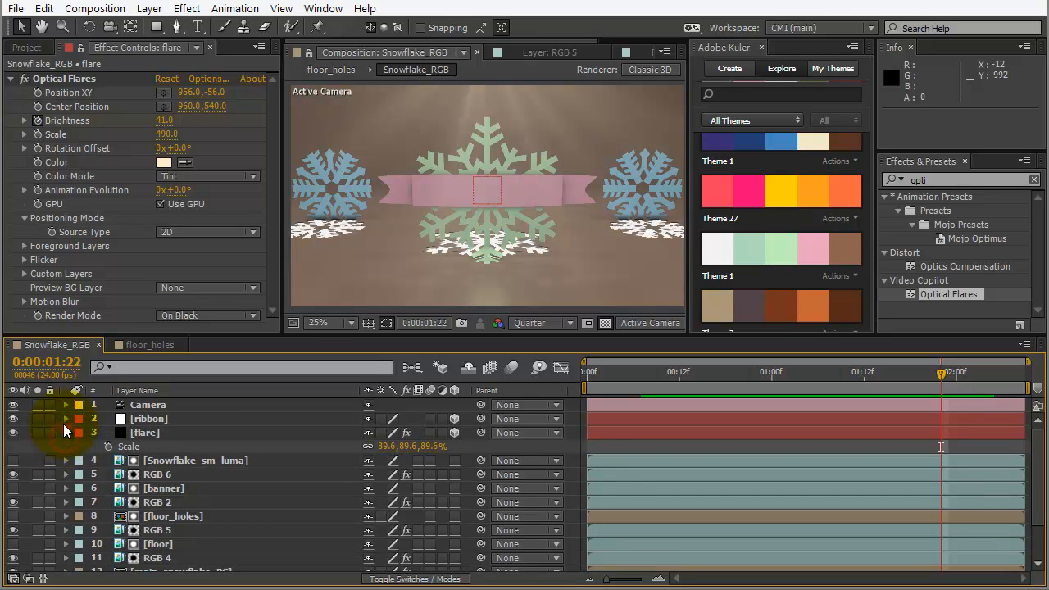
pyautogui.click(66, 432)
pyautogui.click(26, 48)
pyautogui.moveTo(272, 262)
pyautogui.mouseDown()
pyautogui.moveTo(270, 276)
pyautogui.moveTo(318, 234)
pyautogui.moveTo(307, 297)
pyautogui.mouseUp()
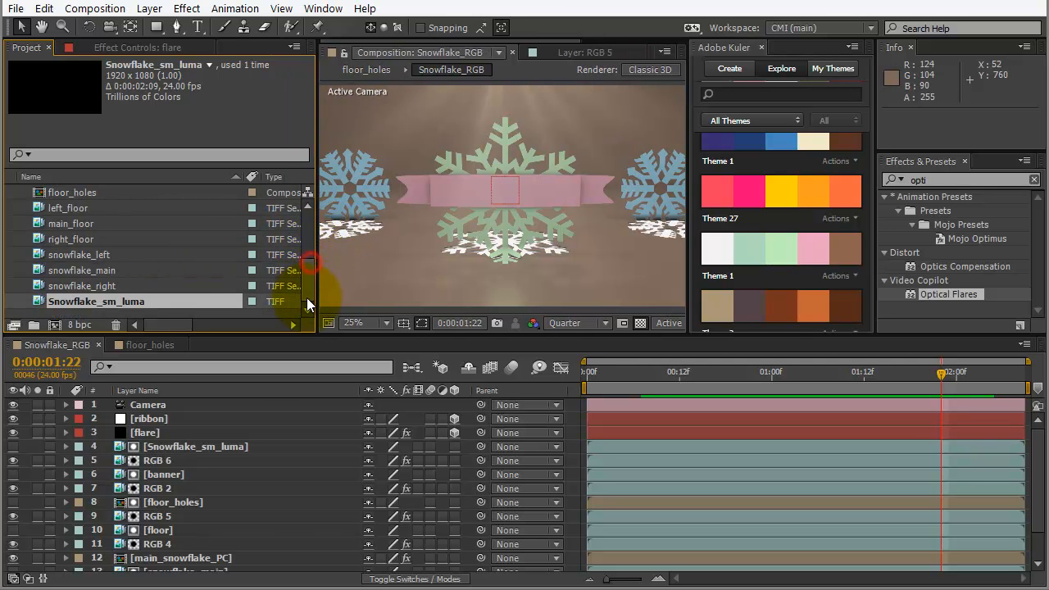
pyautogui.click(37, 272)
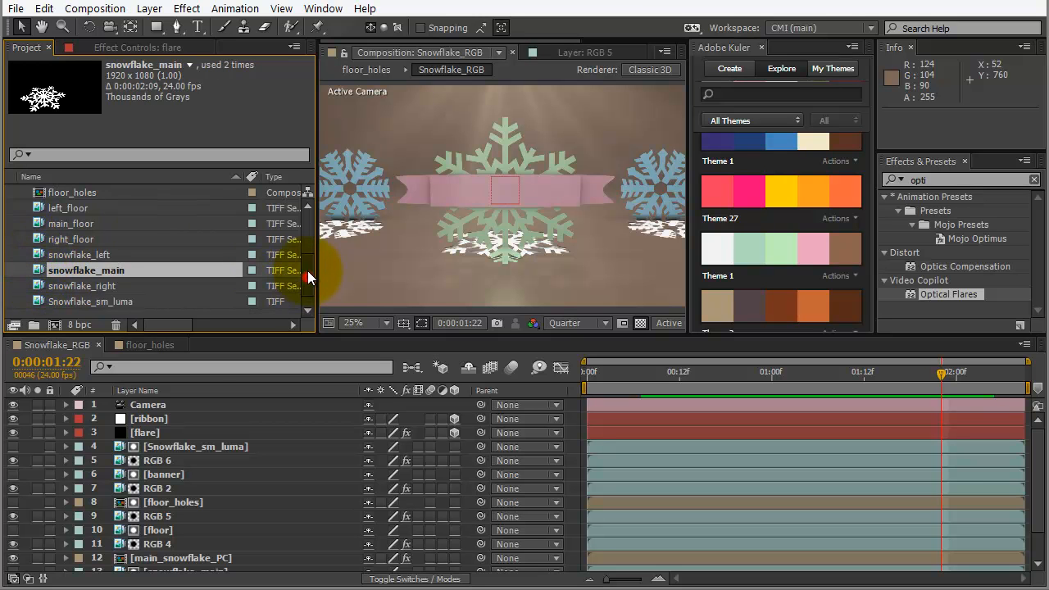
pyautogui.moveTo(308, 275); pyautogui.dragTo(308, 258)
pyautogui.click(40, 208)
pyautogui.moveTo(40, 209); pyautogui.dragTo(53, 322)
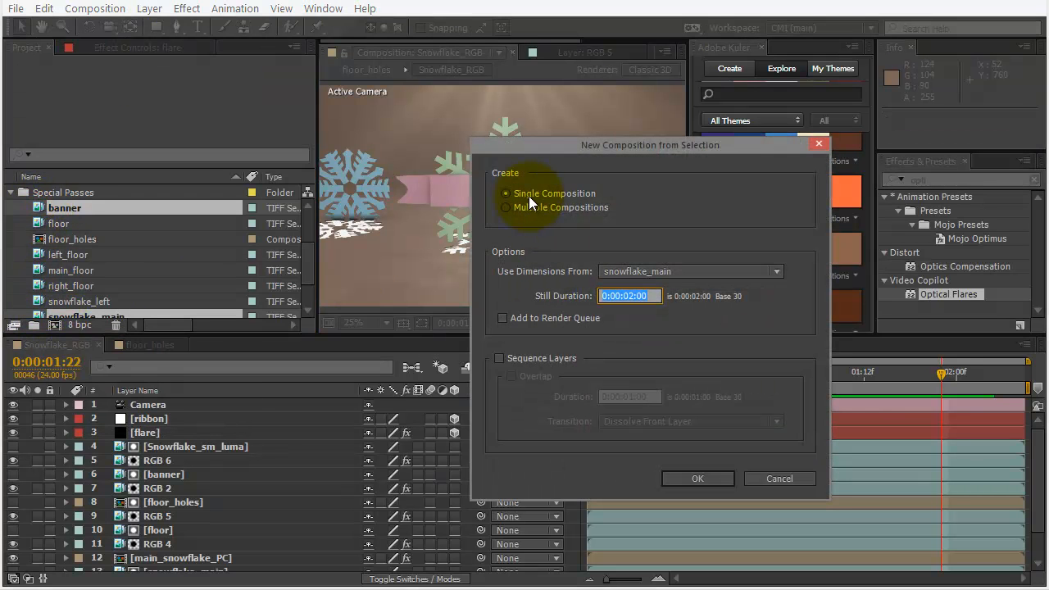
pyautogui.click(703, 479)
pyautogui.click(254, 455)
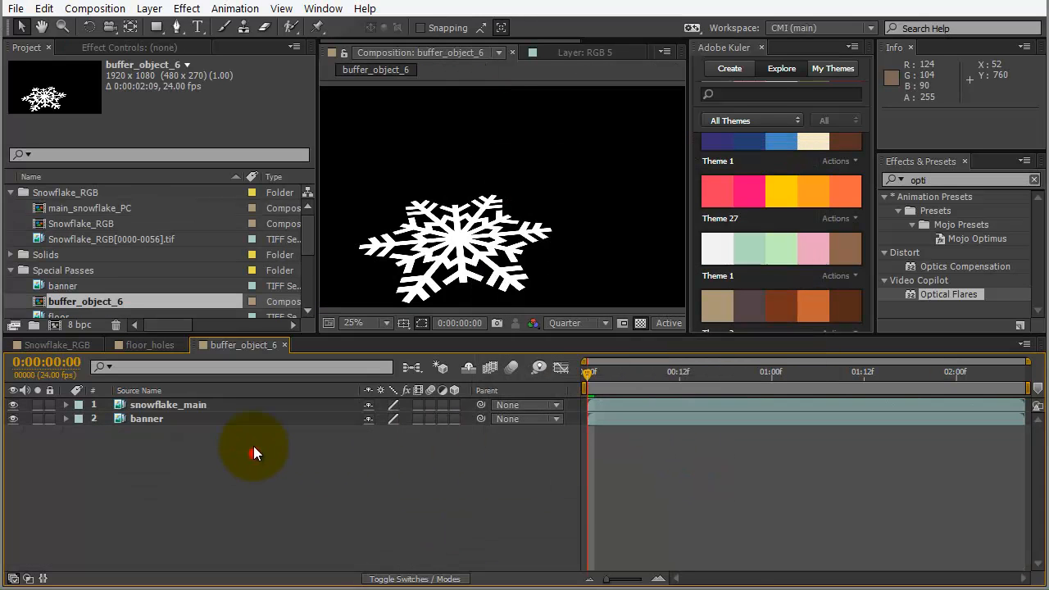
# - Blend the snowflake_main layer in Add mode over banner and check the combined matte at 0:00:01:14
pyautogui.click(244, 406)
pyautogui.press('F4')
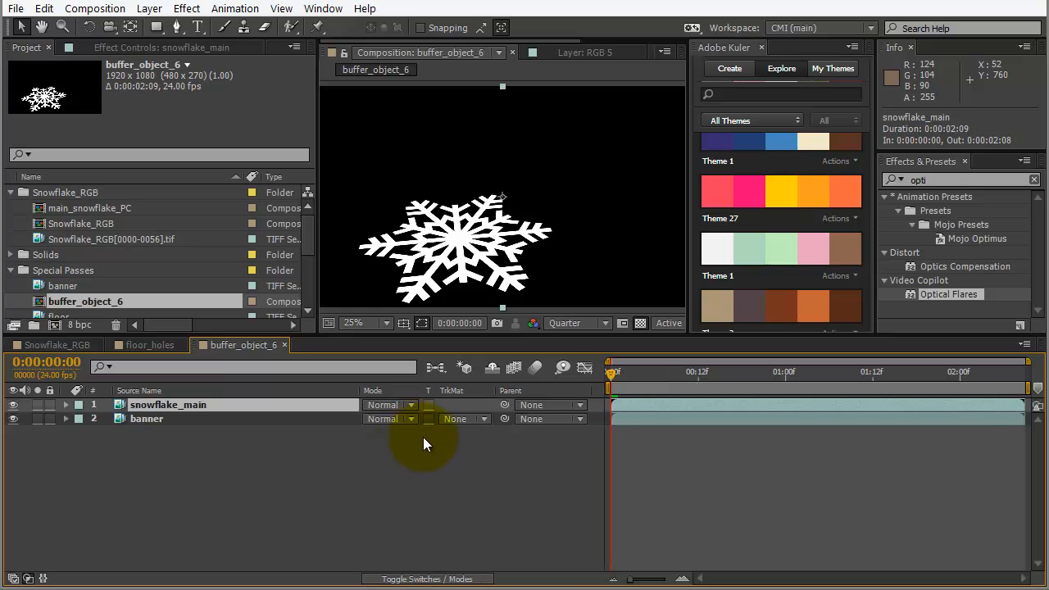
pyautogui.click(413, 405)
pyautogui.click(449, 254)
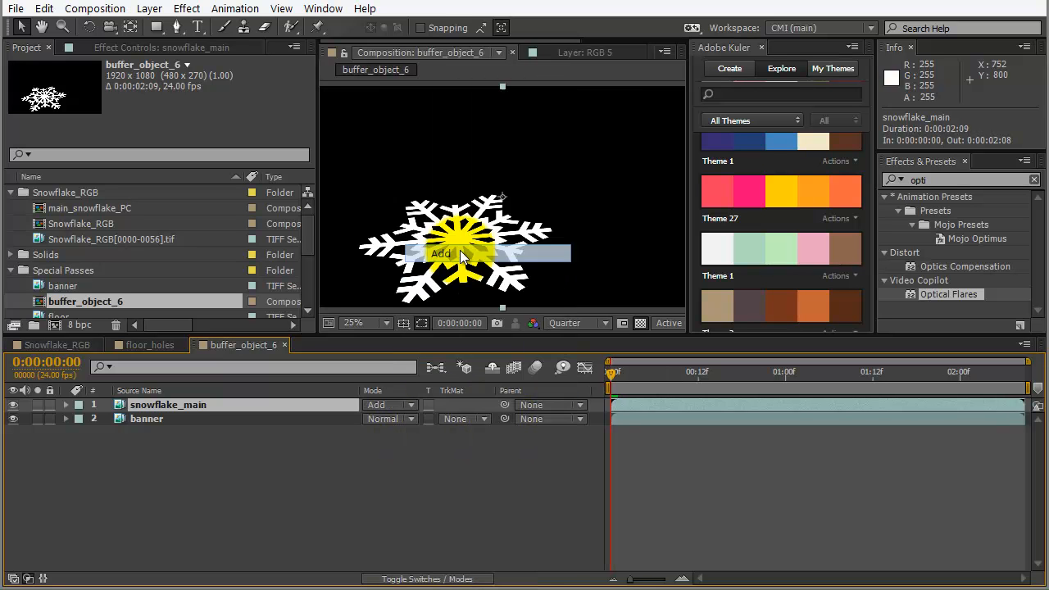
pyautogui.moveTo(621, 376); pyautogui.dragTo(888, 378)
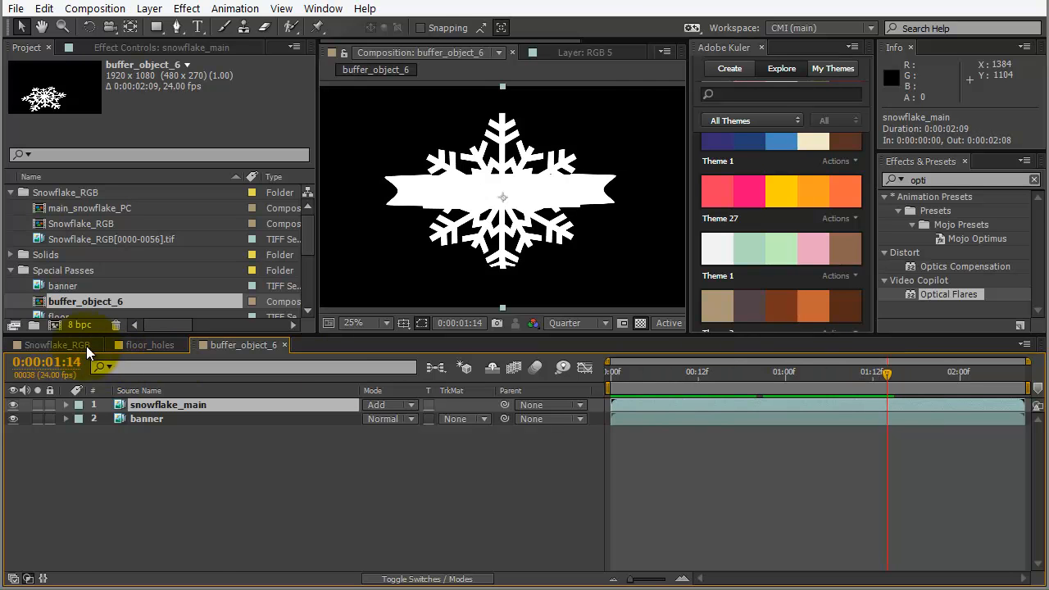
# - Rename the buffer_object_6 composition as main+banner and place it directly above the flare layer in Snowflake_RGB
pyautogui.click(58, 345)
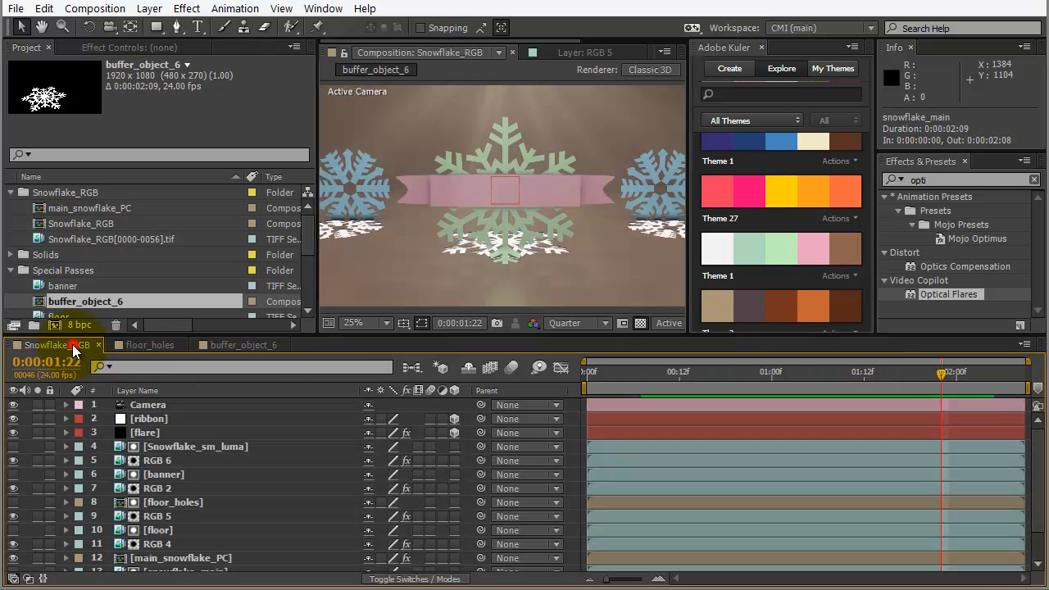
pyautogui.click(146, 431)
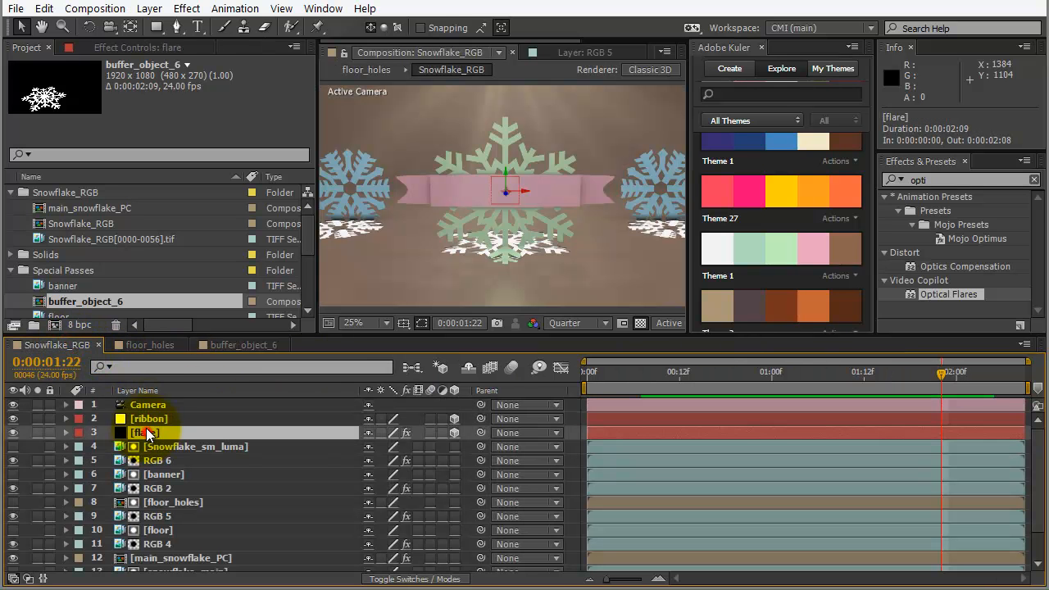
pyautogui.click(78, 301)
pyautogui.press('Return')
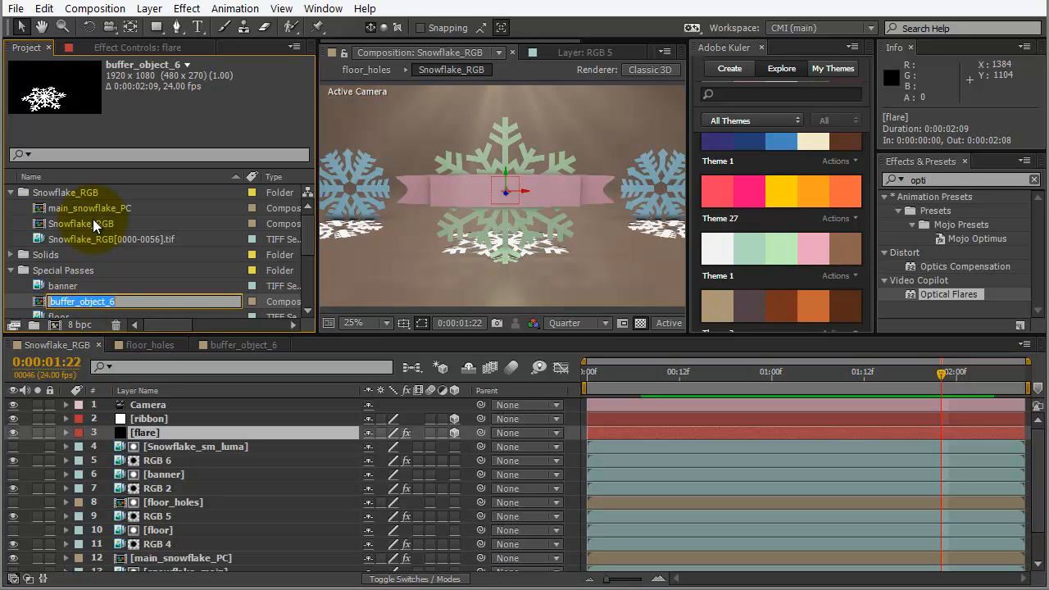
pyautogui.write('main+banner')
pyautogui.press('Return')
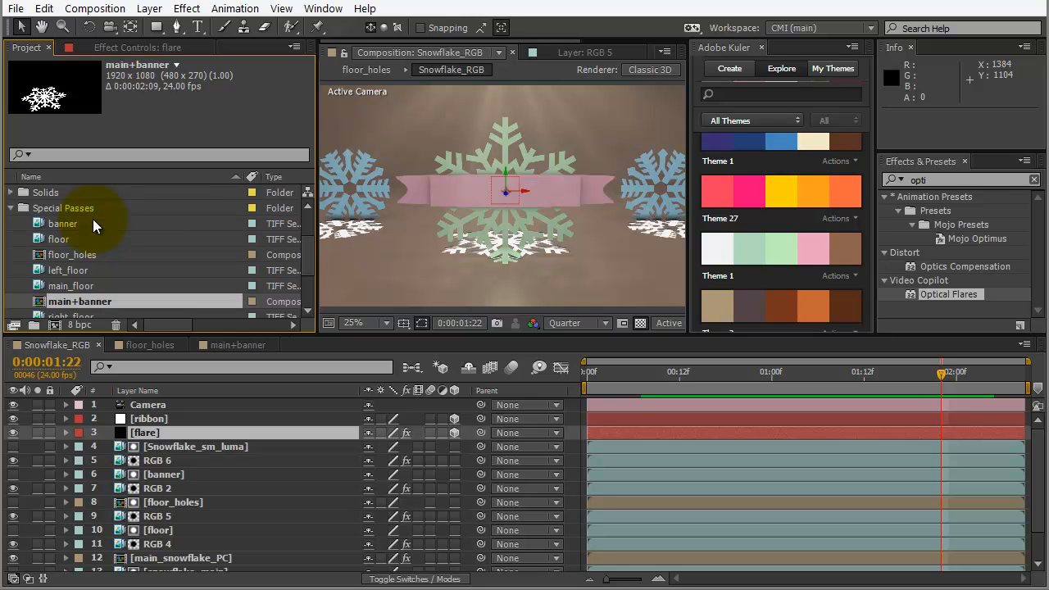
pyautogui.moveTo(53, 308); pyautogui.dragTo(106, 425)
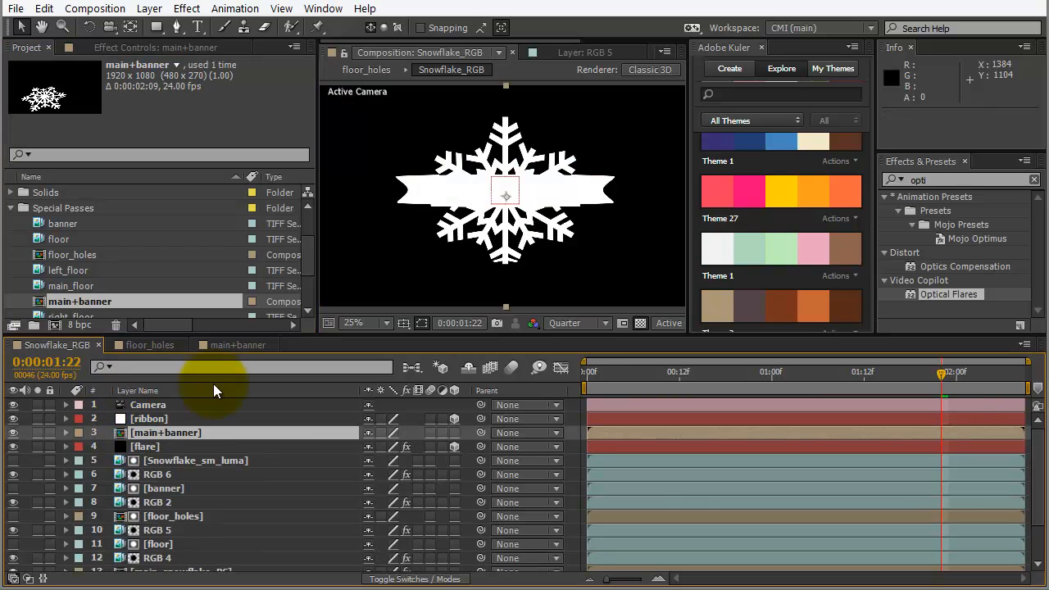
# - Set the flare layer's track matte to Luma Matte using the main+banner layer
pyautogui.click(154, 446)
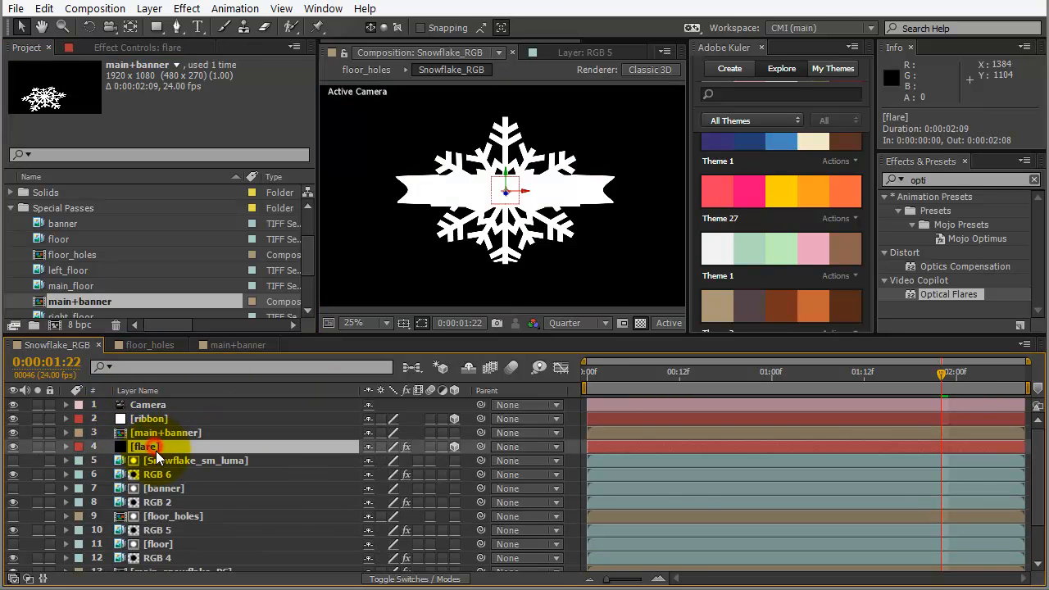
pyautogui.press('F4')
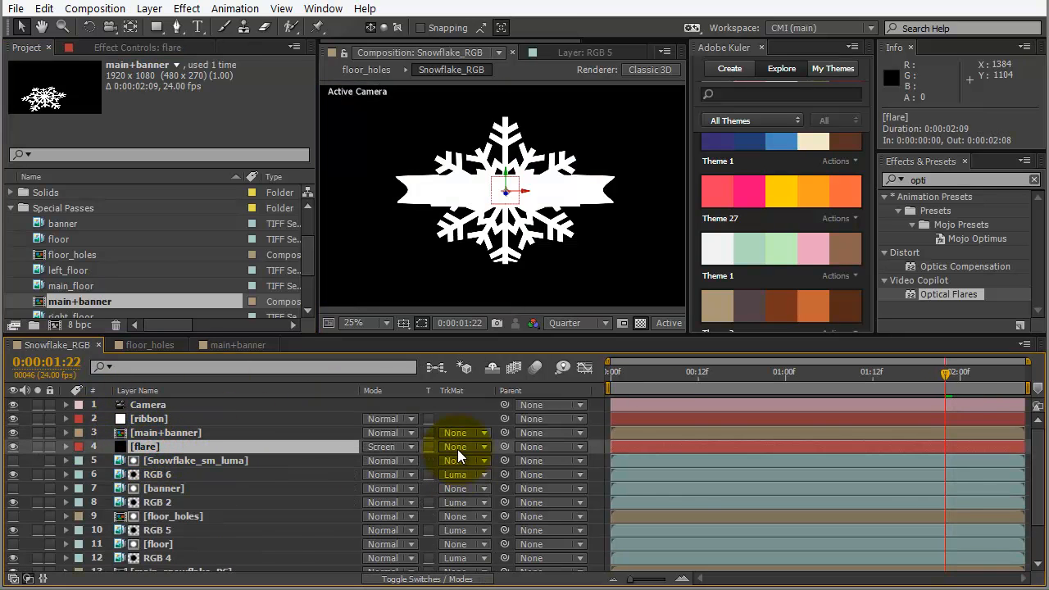
pyautogui.click(479, 447)
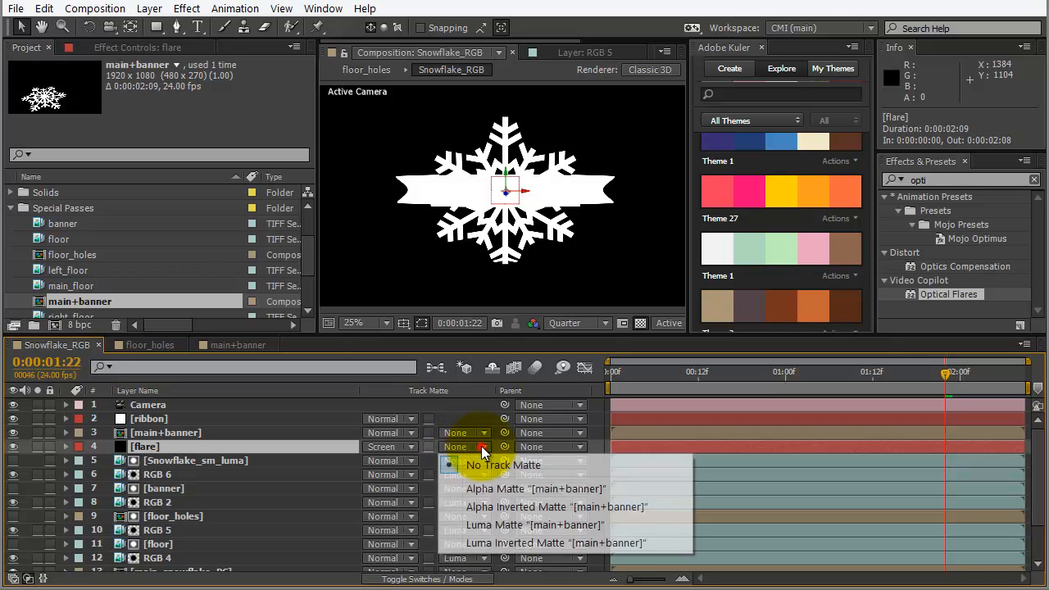
pyautogui.click(484, 525)
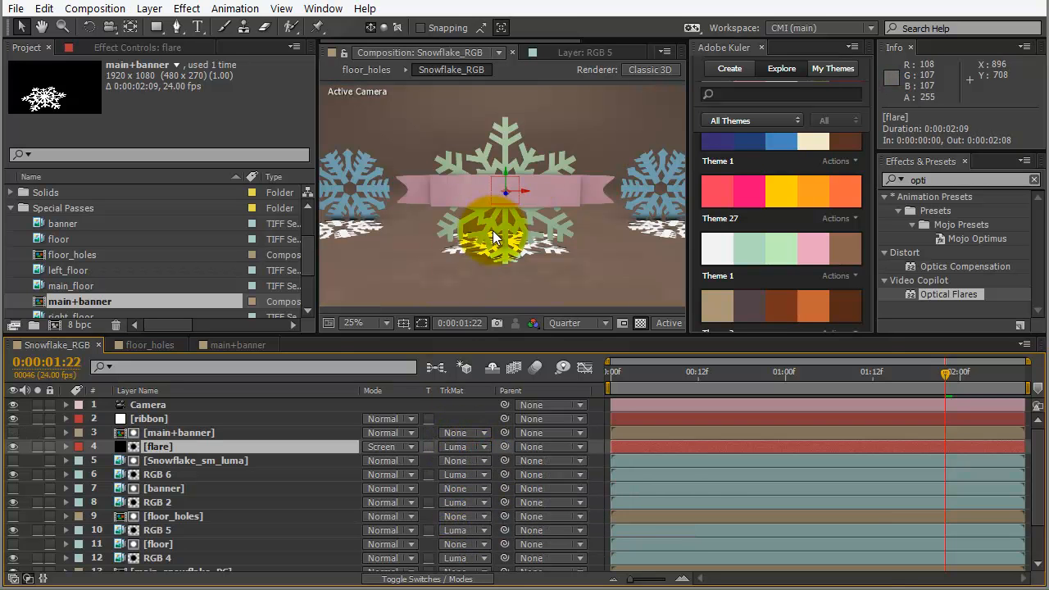
# - Switch the flare layer's track matte to Luma Inverted Matte using main+banner, and set the main+banner layer's opacity to 0%
pyautogui.click(482, 449)
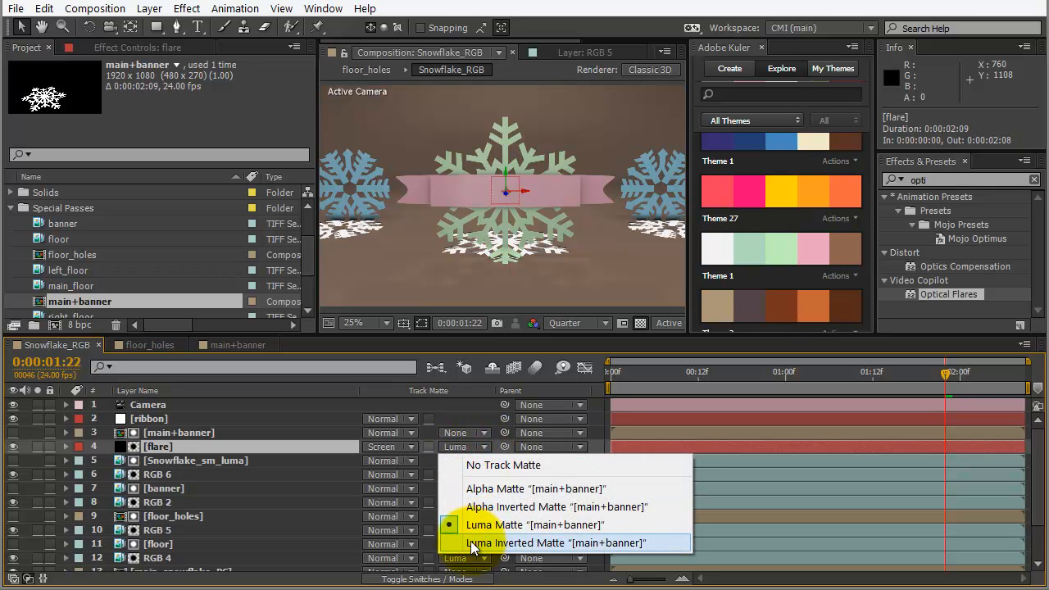
pyautogui.click(469, 541)
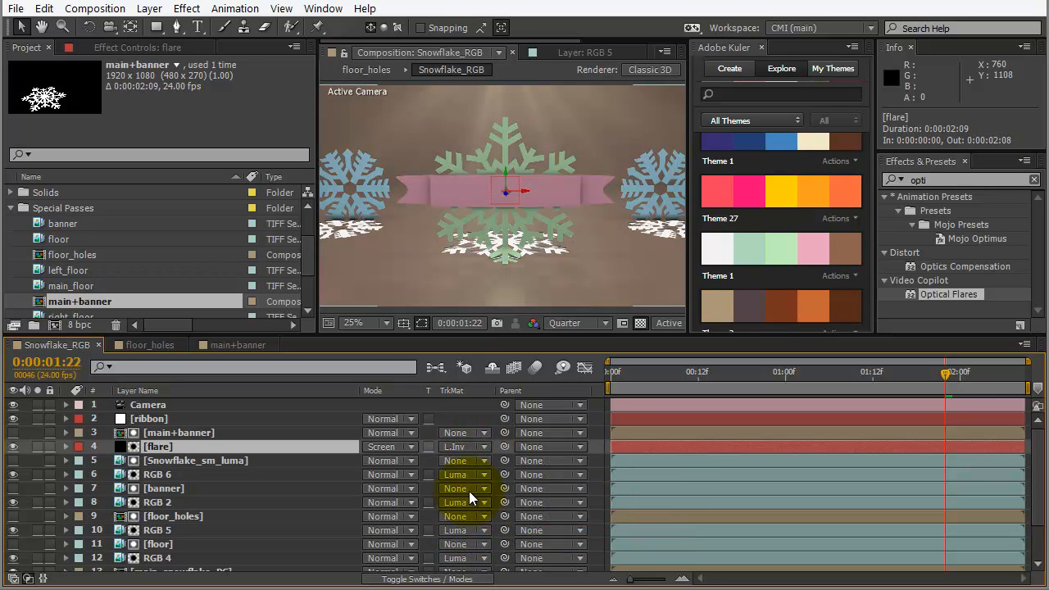
pyautogui.click(190, 435)
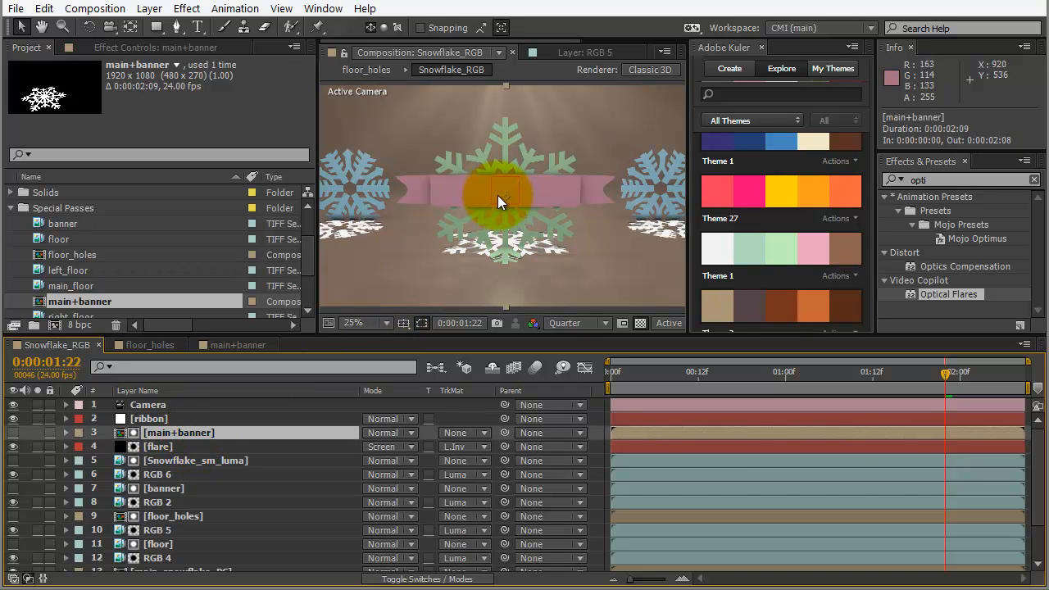
pyautogui.moveTo(503, 193)
pyautogui.mouseDown()
pyautogui.moveTo(502, 128)
pyautogui.moveTo(447, 200)
pyautogui.moveTo(514, 186)
pyautogui.mouseUp()
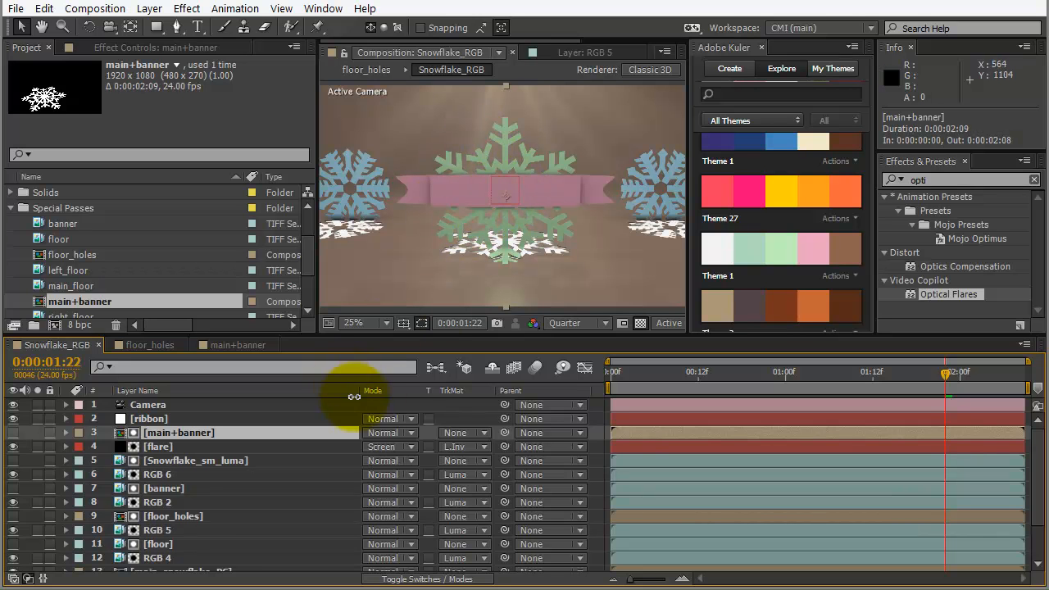
pyautogui.press('t')
pyautogui.moveTo(377, 447); pyautogui.dragTo(239, 473)
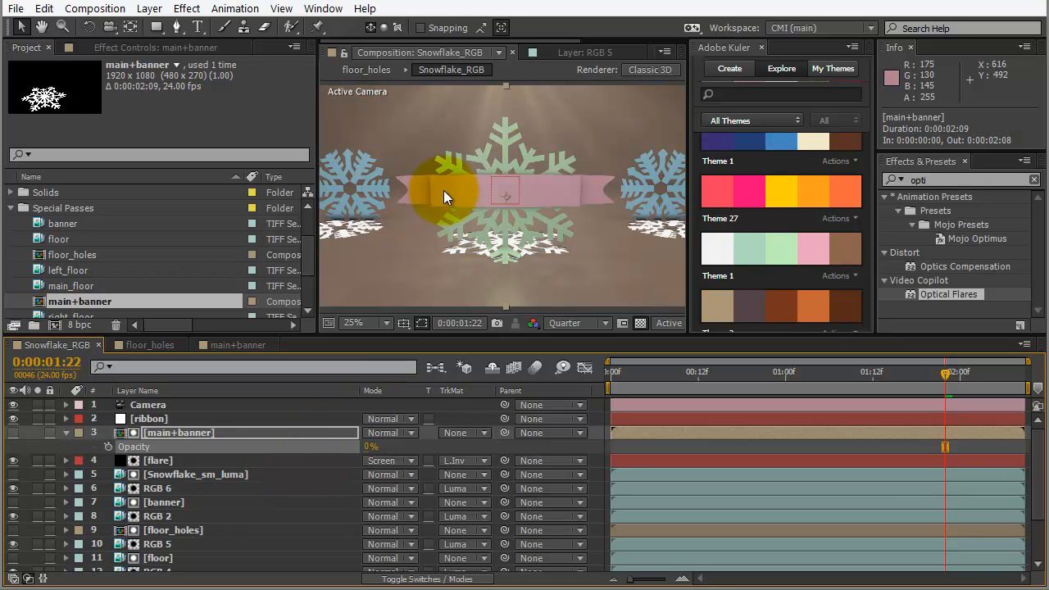
# - Compare the flare over the ribbon with main+banner's opacity at 100% and set that opacity to 45%
pyautogui.scroll(2, 522, 207)
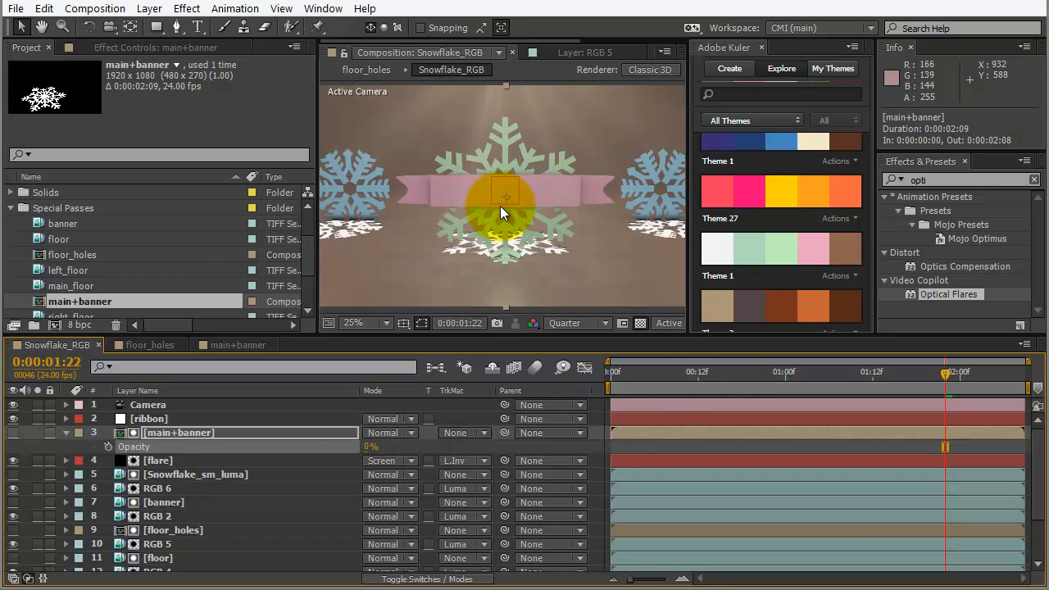
pyautogui.moveTo(457, 194); pyautogui.dragTo(482, 231)
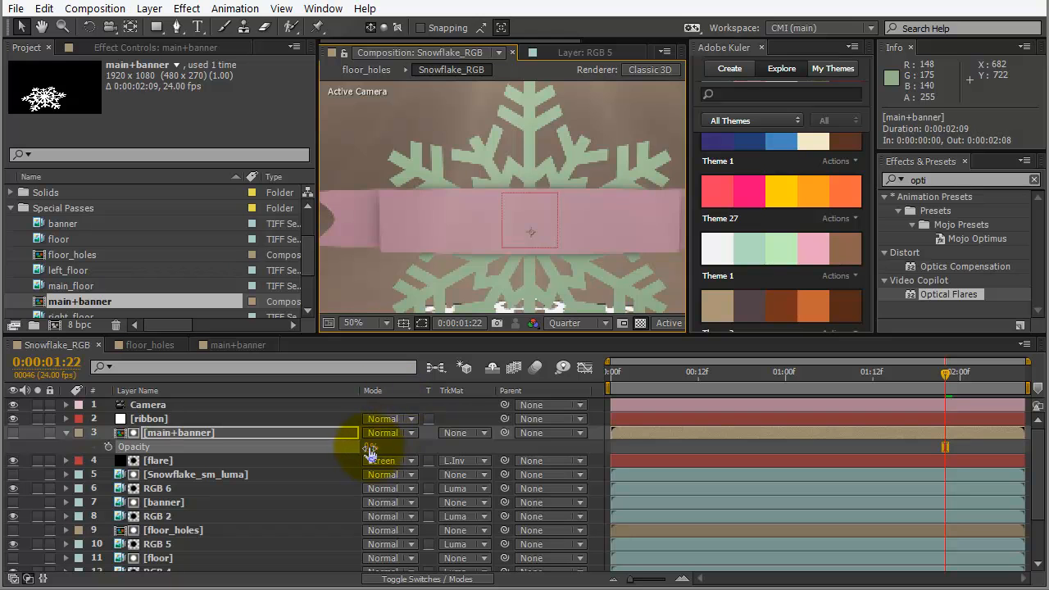
pyautogui.moveTo(368, 447); pyautogui.dragTo(508, 434)
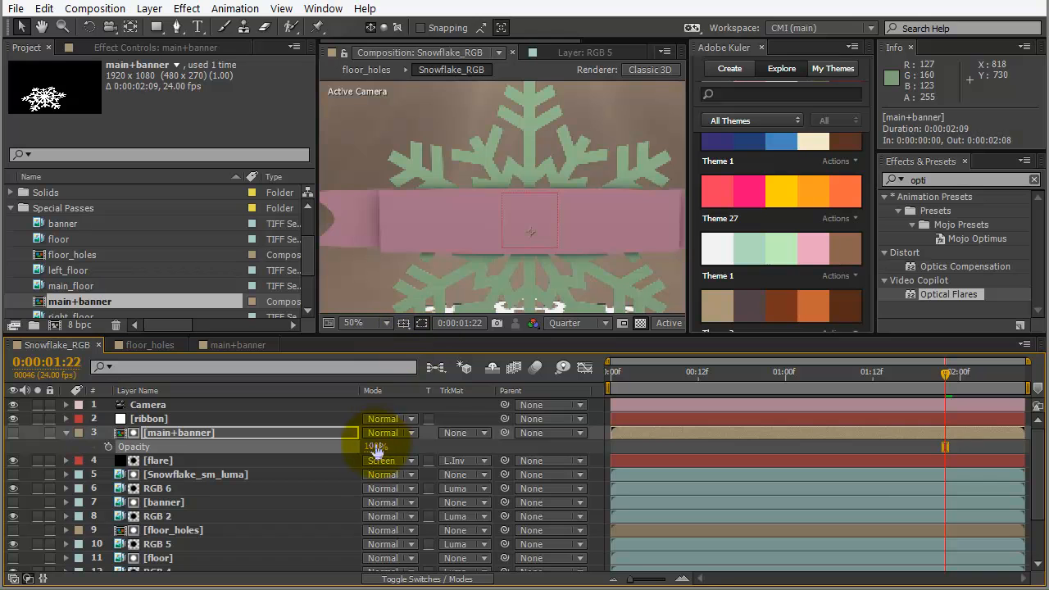
pyautogui.moveTo(373, 446); pyautogui.dragTo(323, 467)
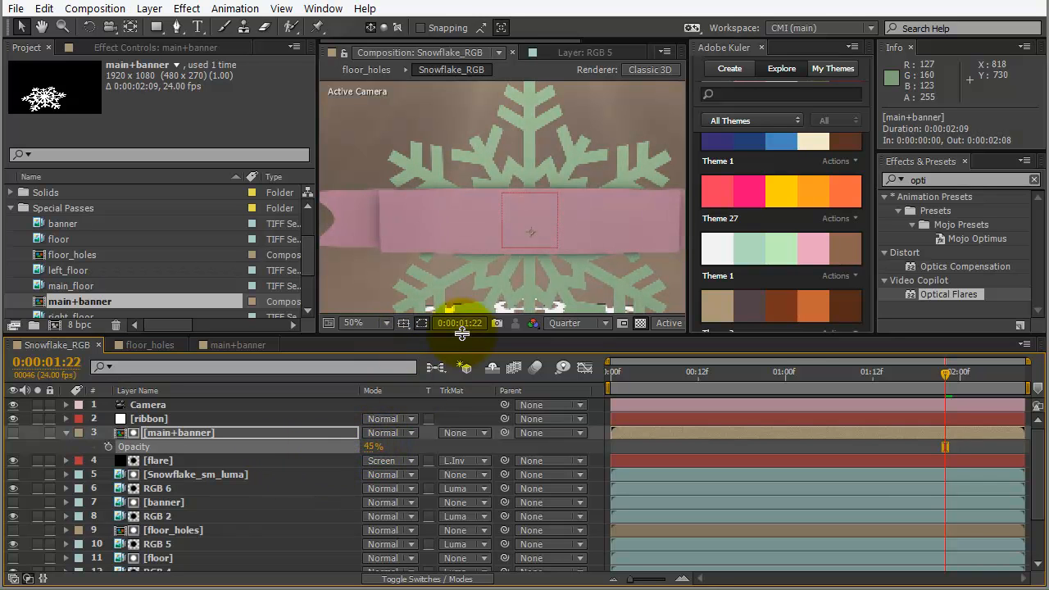
pyautogui.press(',')
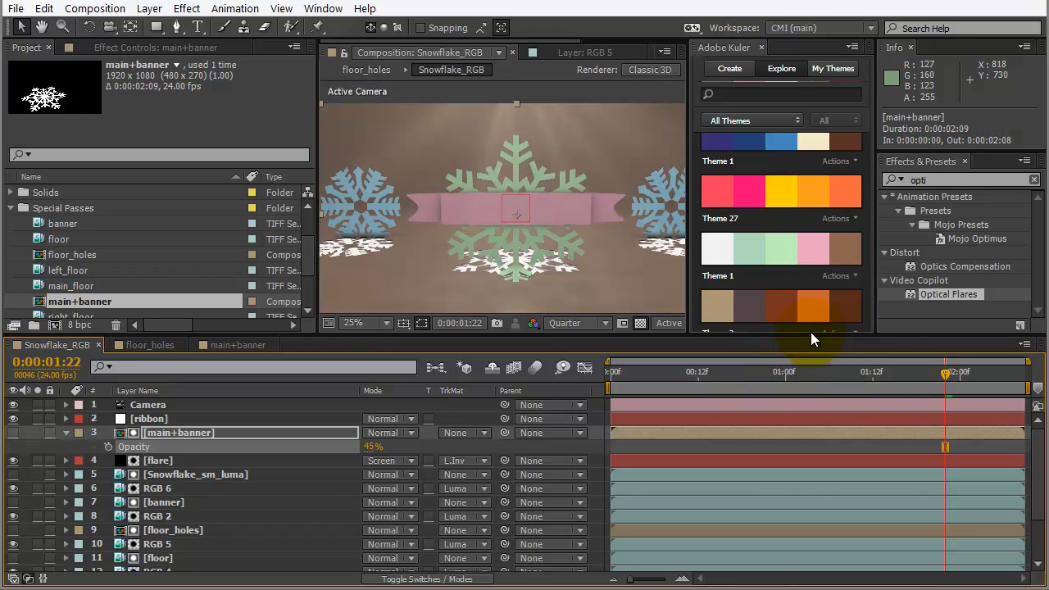
# - Close the Adobe Kuler panel and enlarge the composition viewer's area to show the whole frame
pyautogui.moveTo(561, 265); pyautogui.dragTo(568, 245)
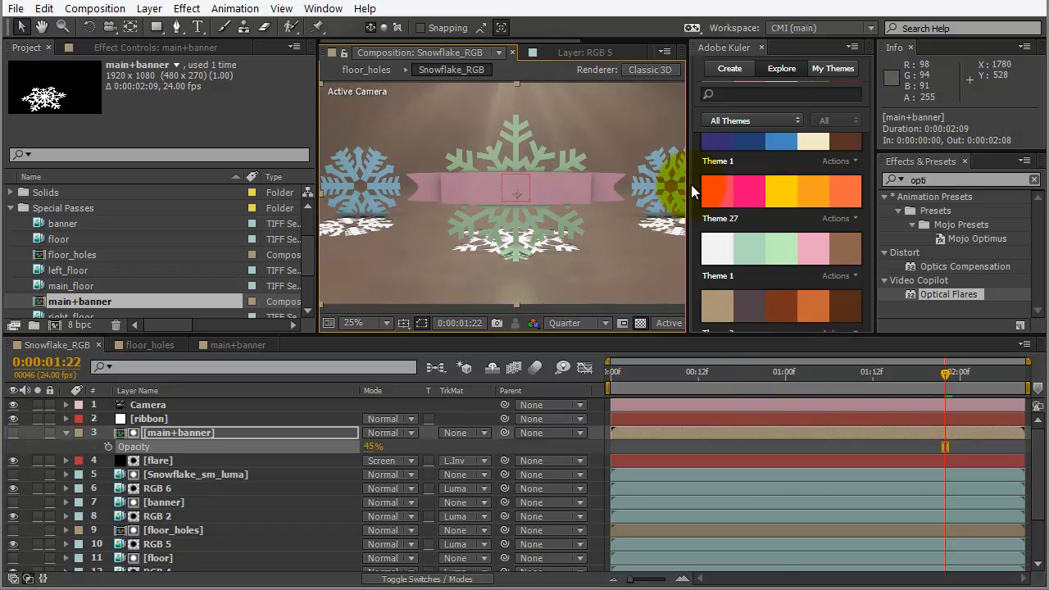
pyautogui.click(854, 46)
pyautogui.click(898, 89)
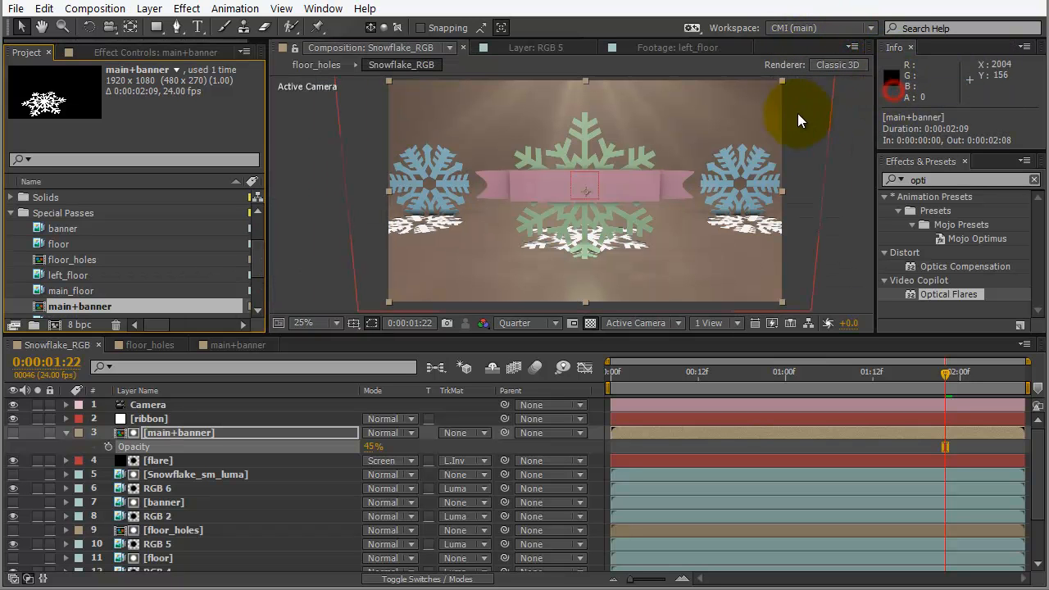
pyautogui.moveTo(583, 337); pyautogui.dragTo(568, 381)
# - Keyframe the main+banner layer's opacity from 0% at 0:00:00:00 to 50% at 0:00:00:12
pyautogui.moveTo(667, 415); pyautogui.dragTo(608, 433)
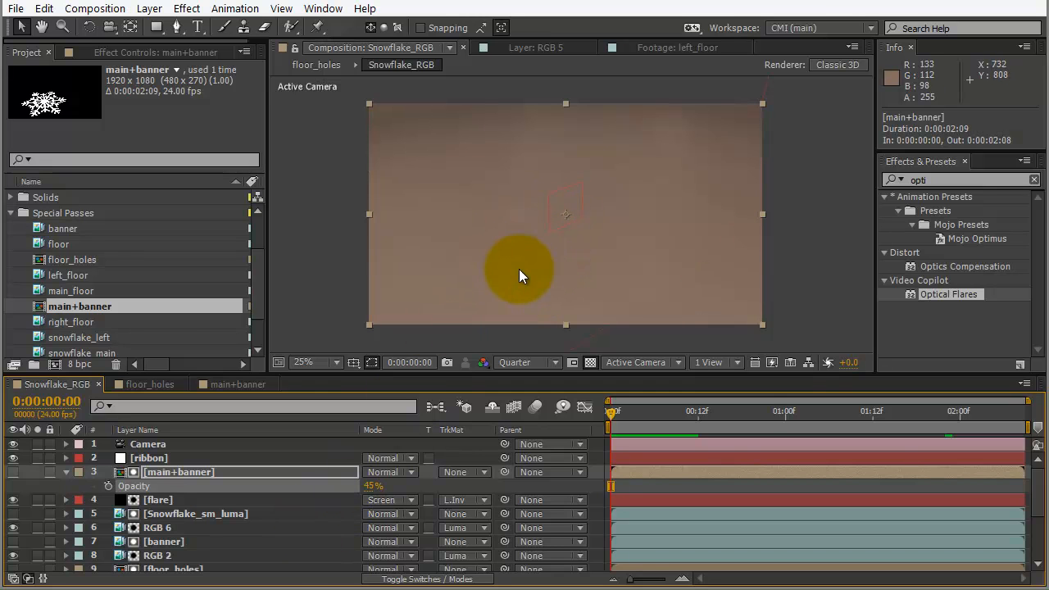
pyautogui.moveTo(373, 485); pyautogui.dragTo(436, 485)
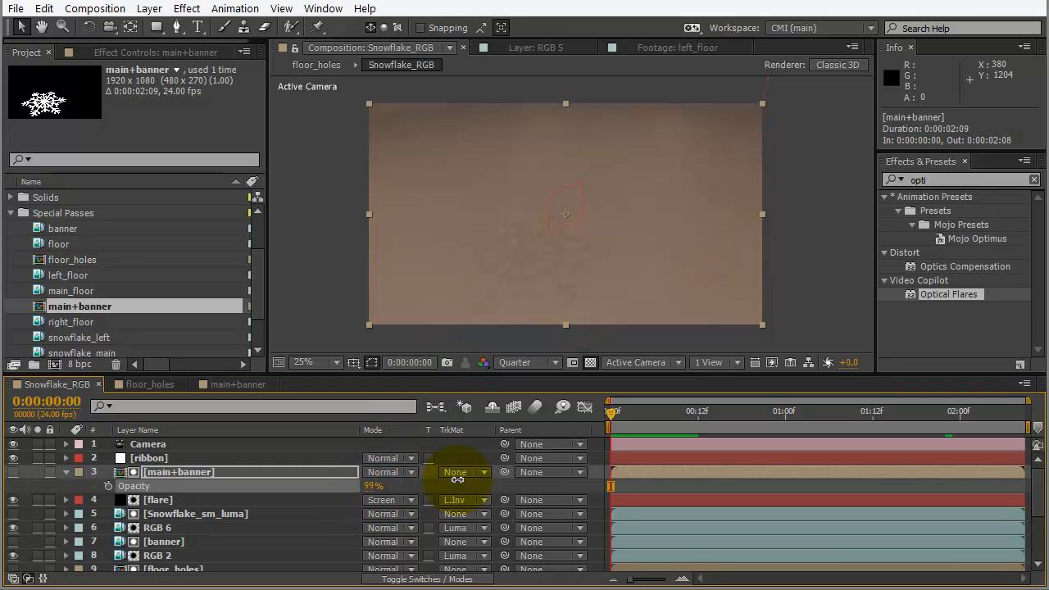
pyautogui.moveTo(372, 487); pyautogui.dragTo(203, 564)
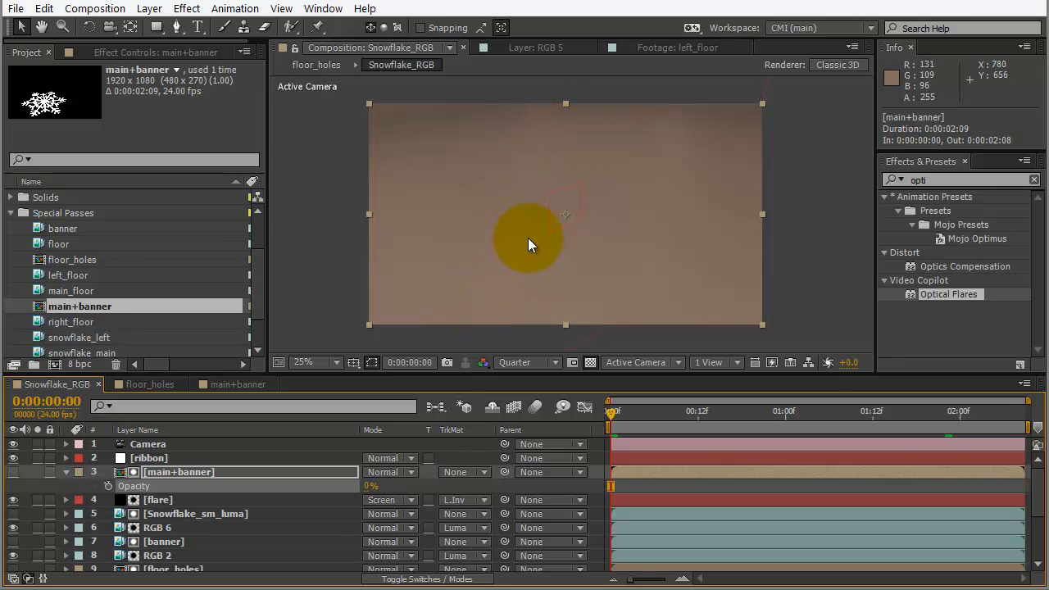
pyautogui.click(107, 486)
pyautogui.moveTo(611, 412); pyautogui.dragTo(698, 410)
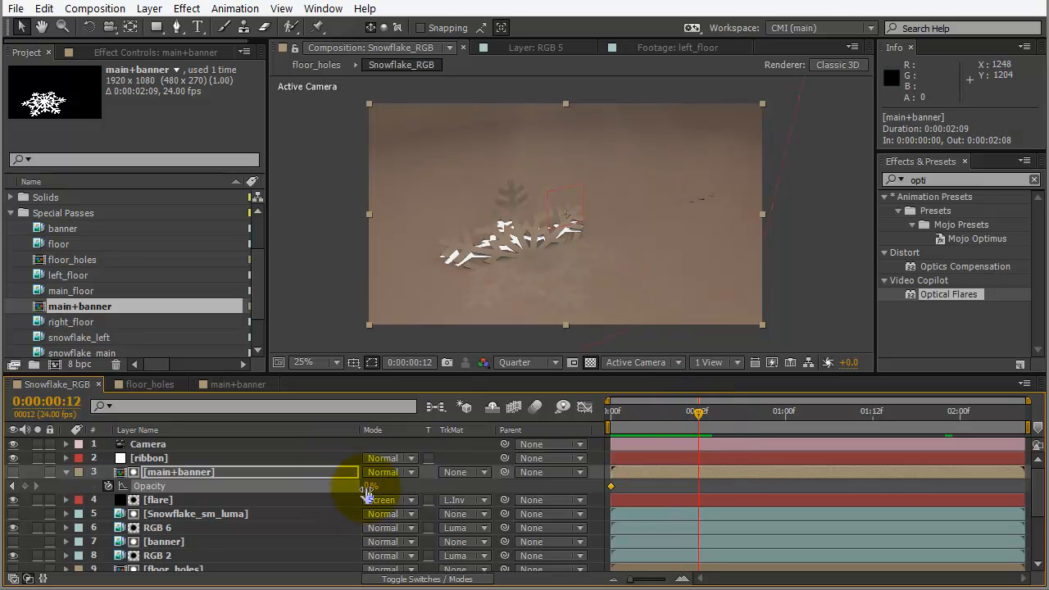
pyautogui.click(369, 488)
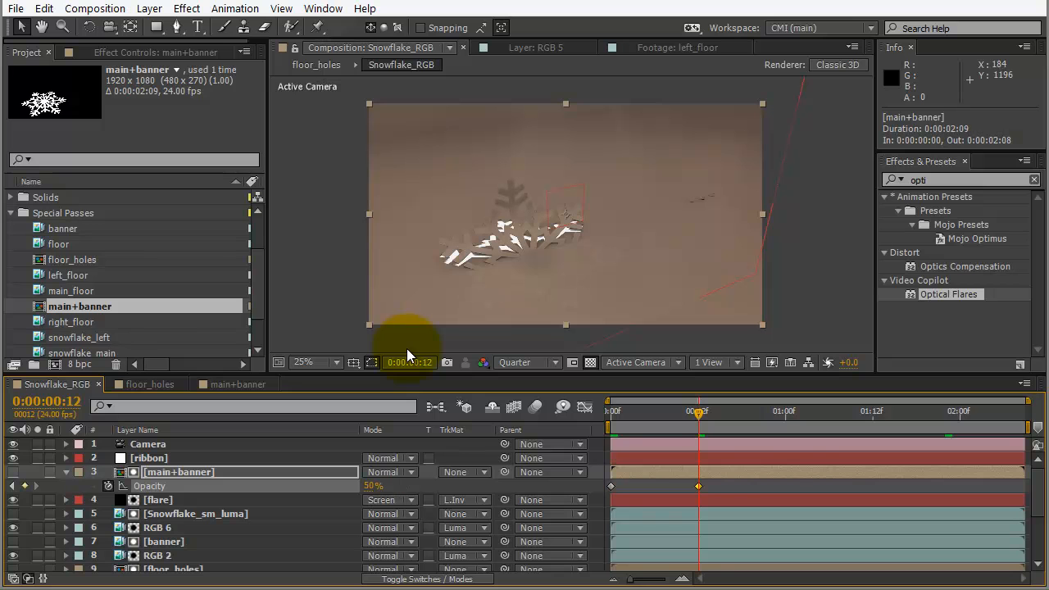
# - Apply Easy Ease to both opacity keyframes of the main+banner layer
pyautogui.moveTo(716, 482); pyautogui.dragTo(605, 491)
pyautogui.click(235, 8)
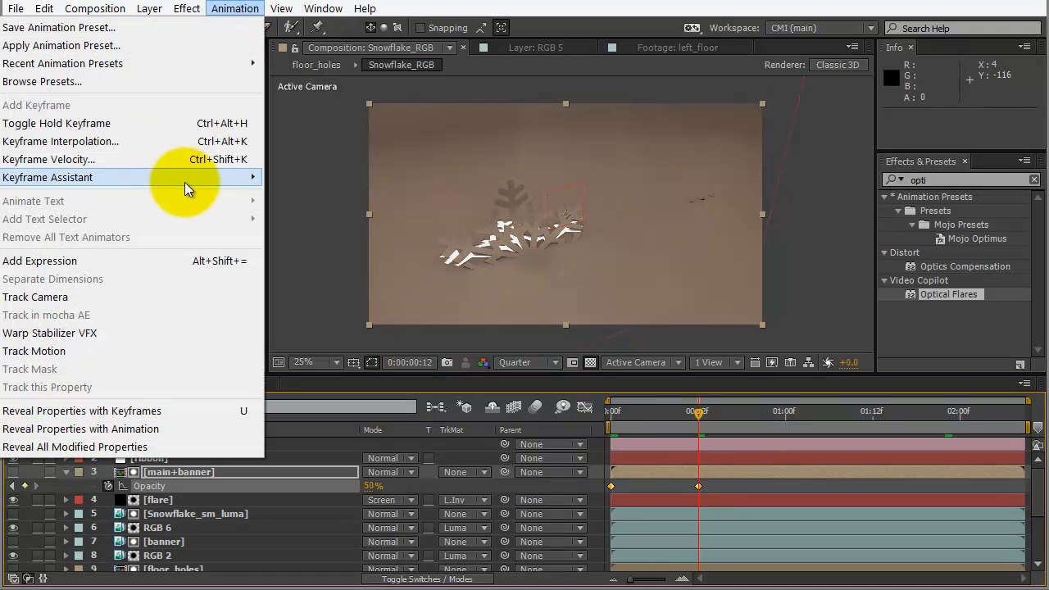
pyautogui.moveTo(194, 184)
pyautogui.click(310, 213)
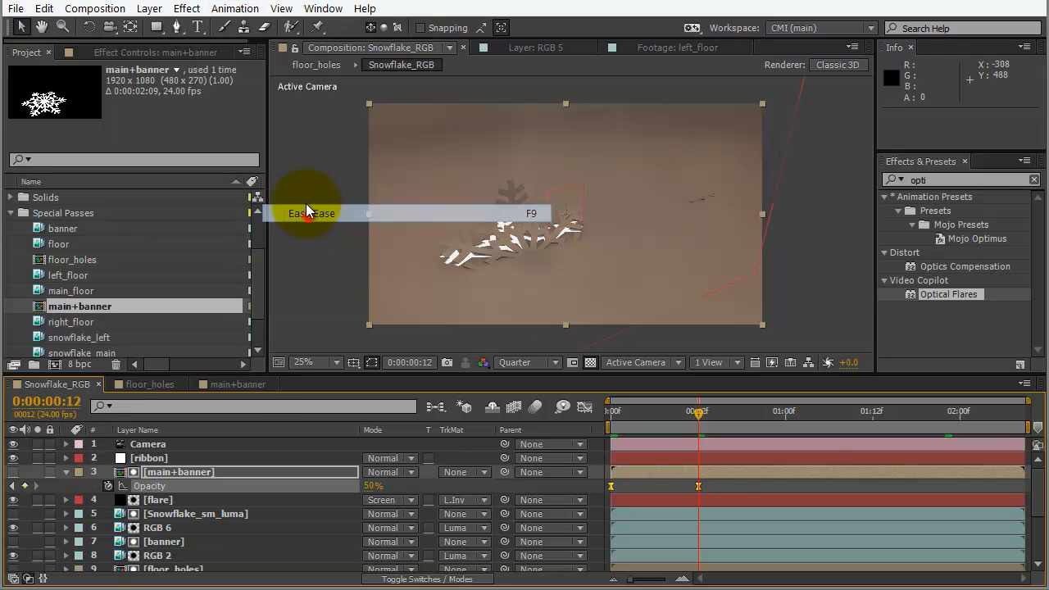
# - Reshape the main+banner opacity curve in the Graph Editor by adjusting both keyframes' ease handles, checking the fade over the first frames
pyautogui.click(585, 408)
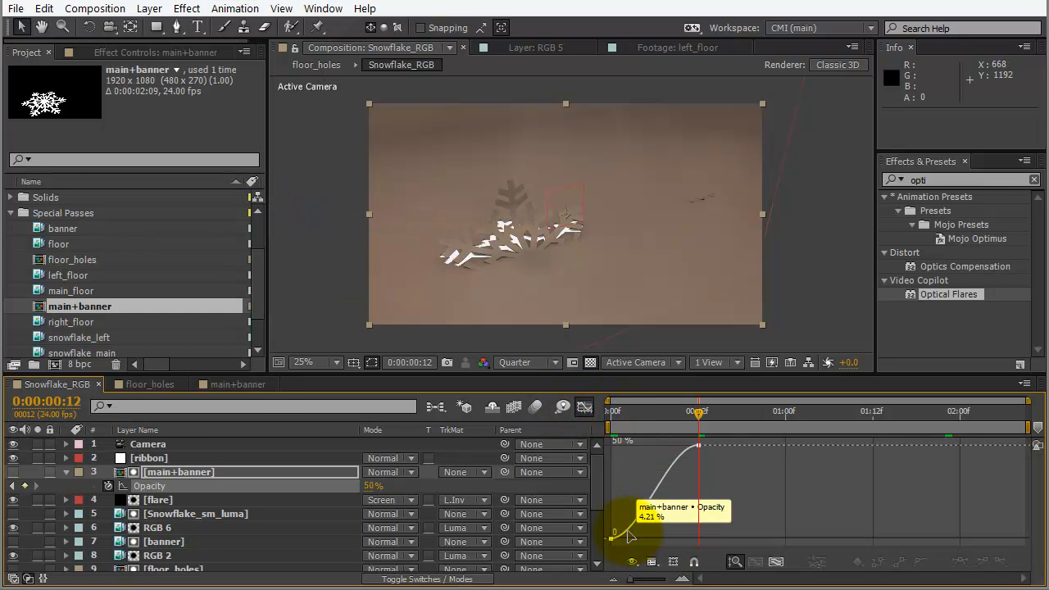
pyautogui.moveTo(661, 374); pyautogui.dragTo(661, 323)
pyautogui.moveTo(621, 546); pyautogui.dragTo(630, 503)
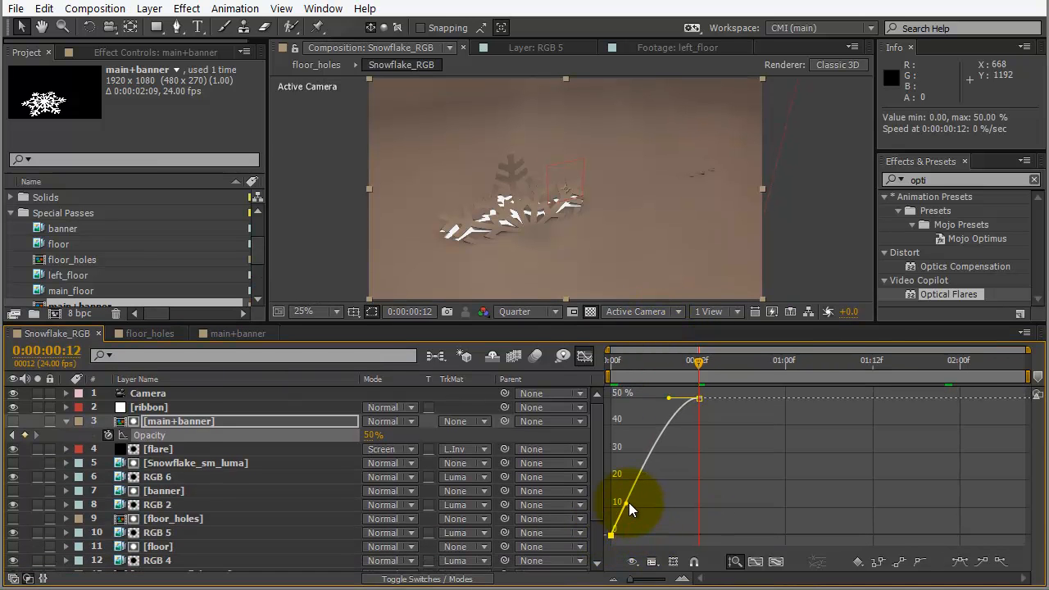
pyautogui.moveTo(665, 402); pyautogui.dragTo(655, 398)
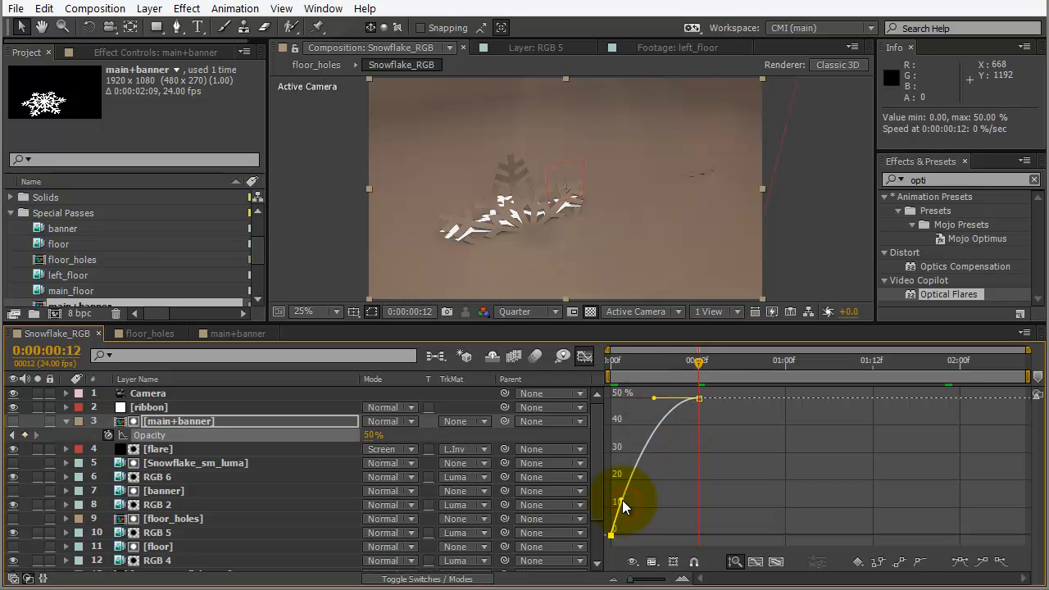
pyautogui.moveTo(614, 366); pyautogui.dragTo(676, 364)
pyautogui.moveTo(621, 500); pyautogui.dragTo(648, 539)
pyautogui.moveTo(615, 365); pyautogui.dragTo(745, 381)
pyautogui.click(585, 356)
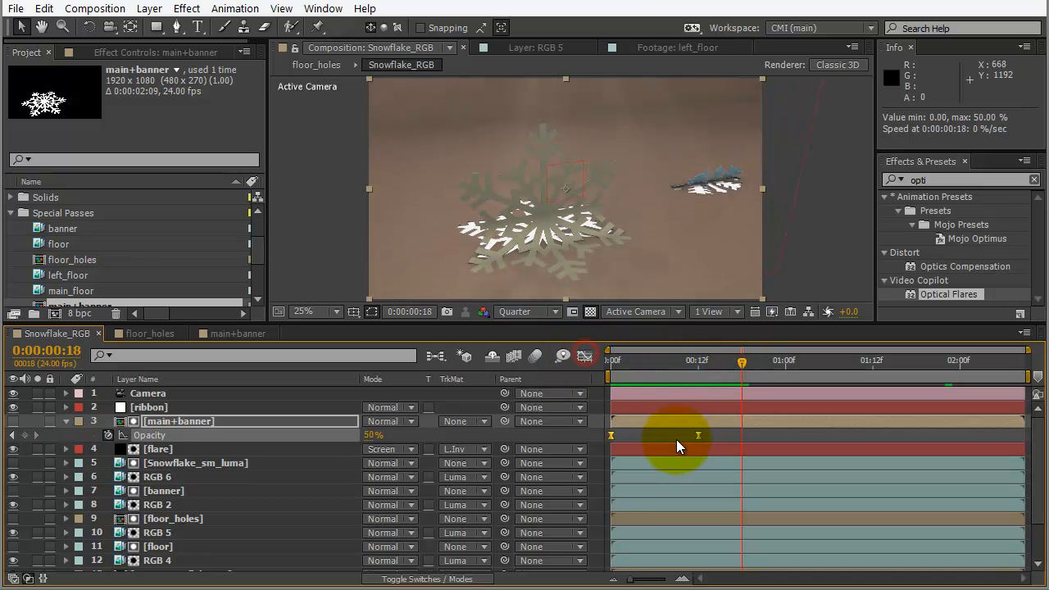
# - Shift the two main+banner opacity keyframes to 0:00:00:06 and 0:00:00:18, review the animation up to 0:00:01:22 and collapse the layer
pyautogui.moveTo(717, 431); pyautogui.dragTo(628, 437)
pyautogui.moveTo(624, 367); pyautogui.dragTo(946, 361)
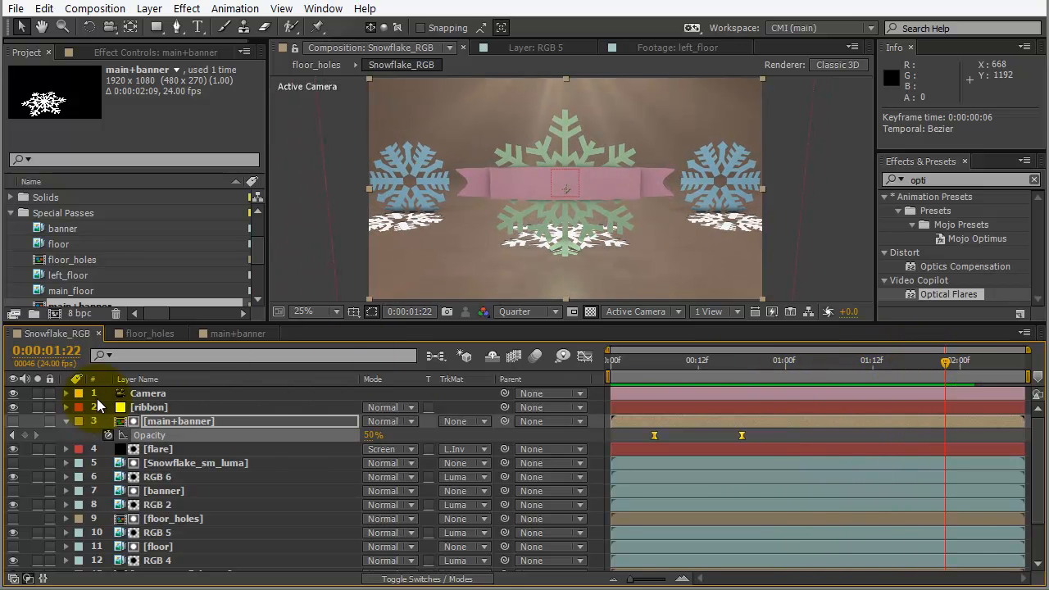
pyautogui.click(67, 421)
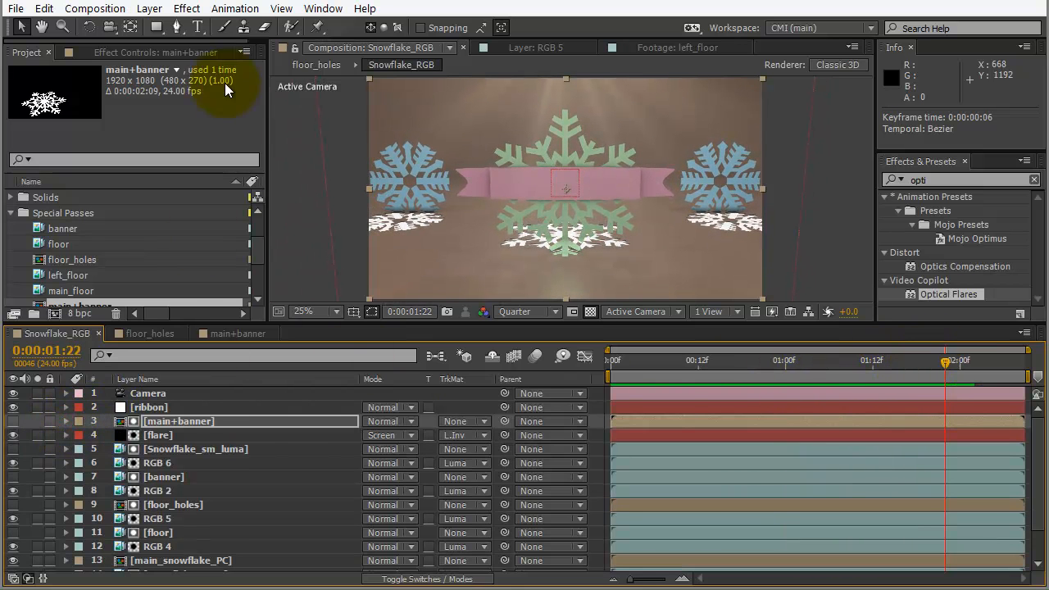
# - At 0:00:02:07, add a text layer reading SNOWFLAKES and centre it on the pink ribbon
pyautogui.moveTo(951, 367); pyautogui.dragTo(1011, 361)
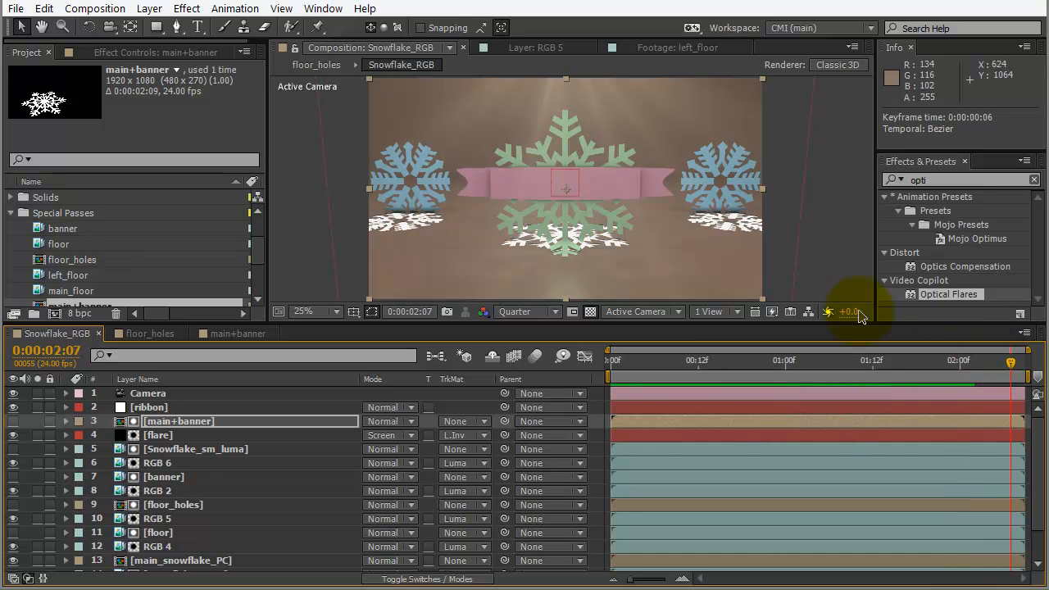
pyautogui.click(196, 28)
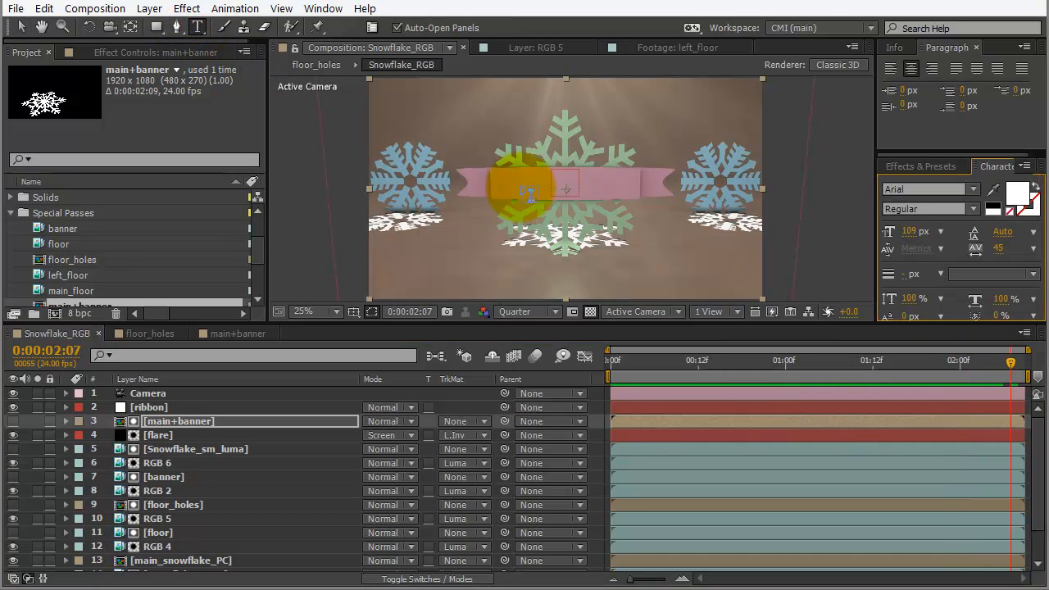
pyautogui.click(532, 187)
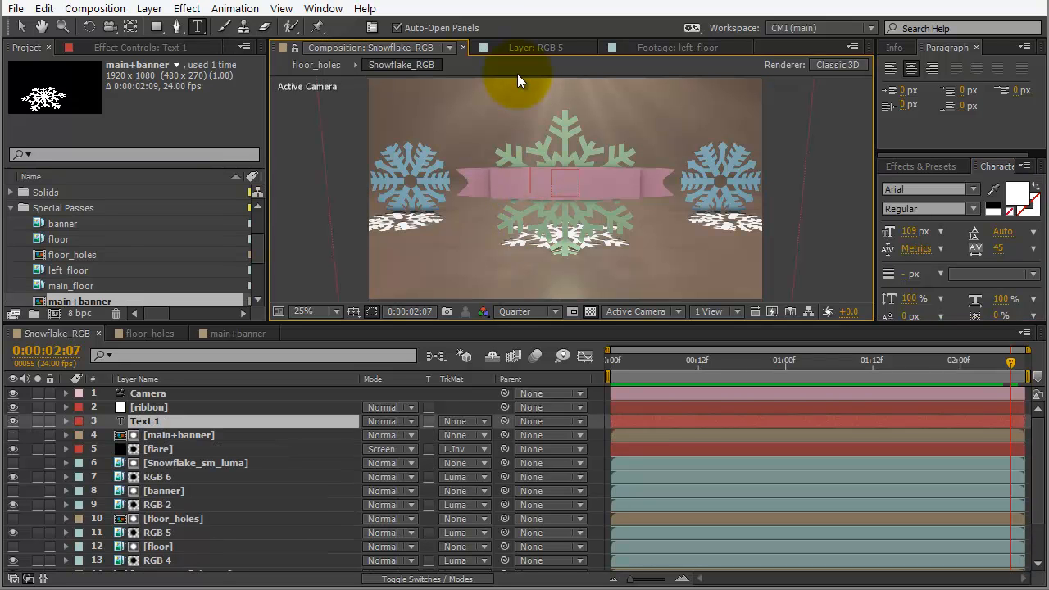
pyautogui.write('SNOWFLAKES')
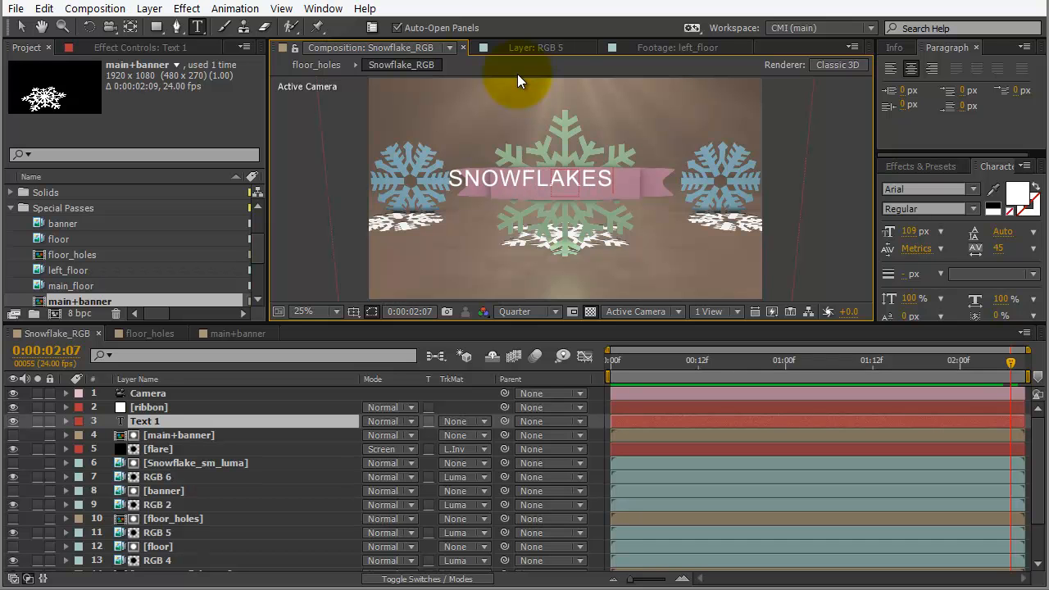
pyautogui.click(20, 27)
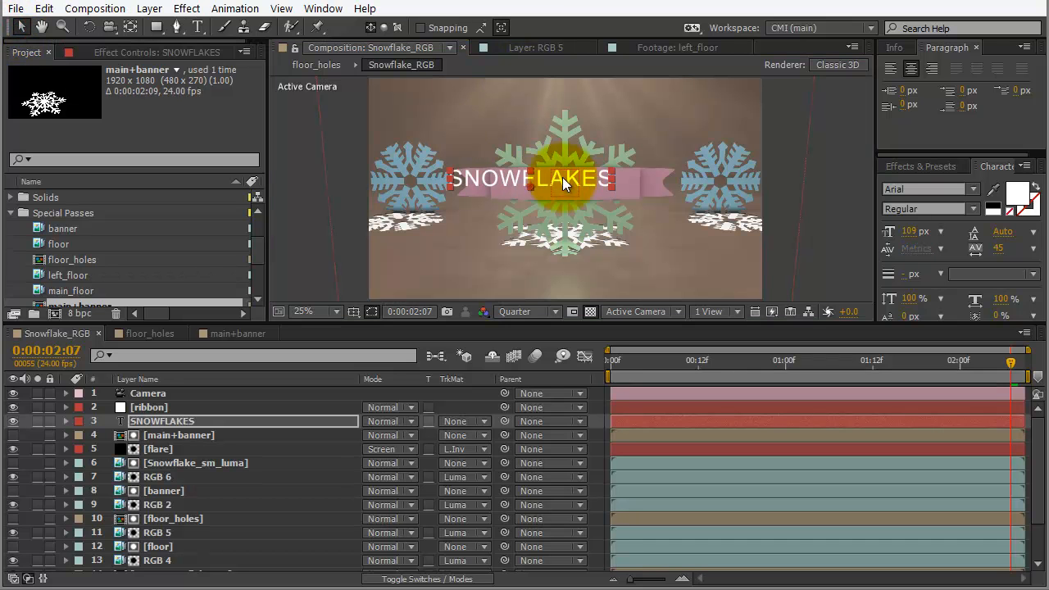
pyautogui.moveTo(565, 176); pyautogui.dragTo(598, 180)
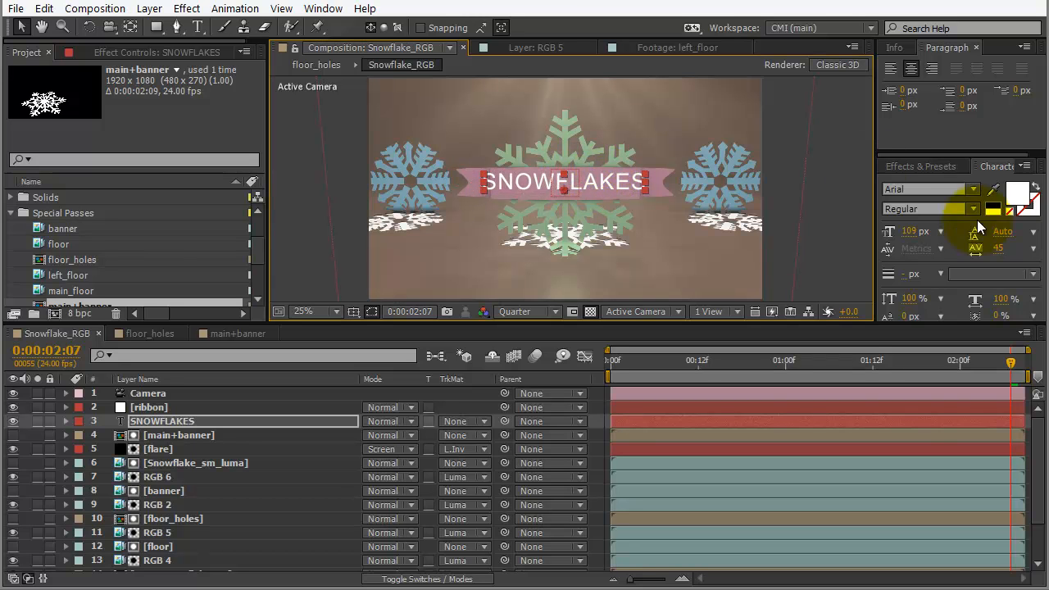
# - Set the SNOWFLAKES text to the Big John font at 85 px and make it a 3D layer
pyautogui.click(974, 190)
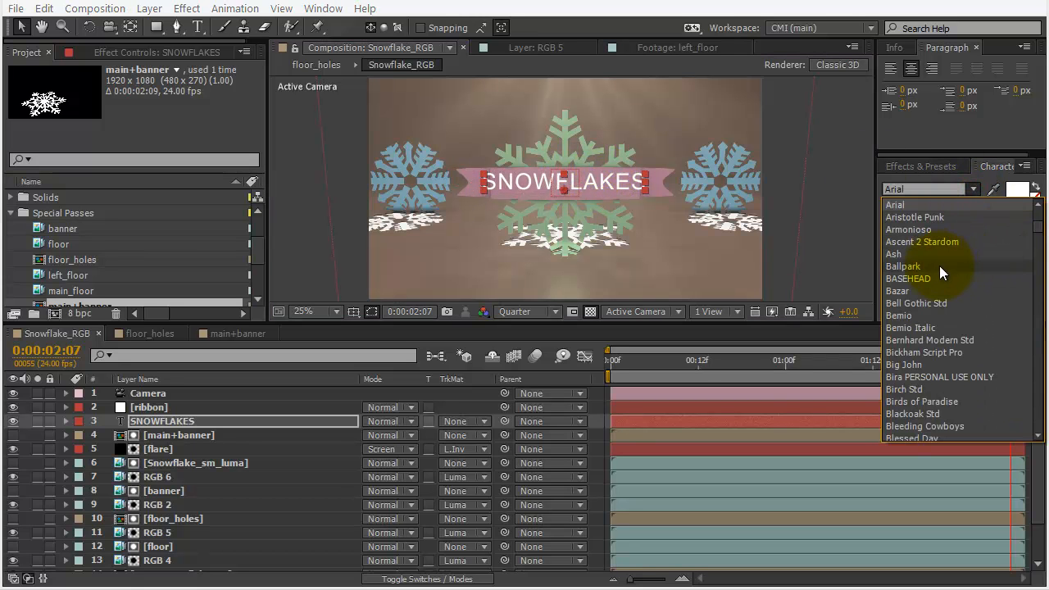
pyautogui.click(916, 365)
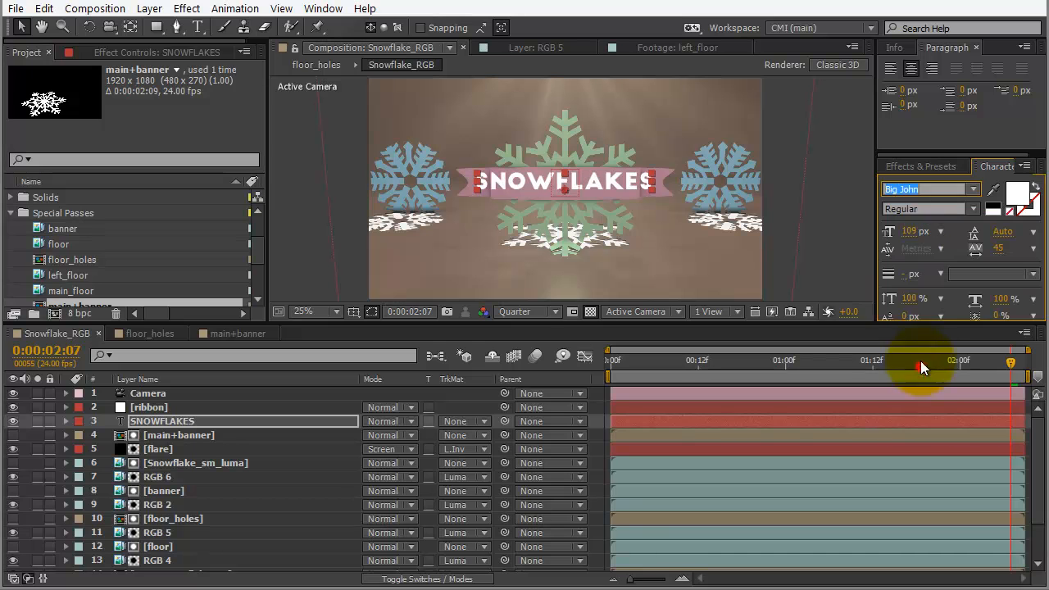
pyautogui.moveTo(914, 233); pyautogui.dragTo(890, 235)
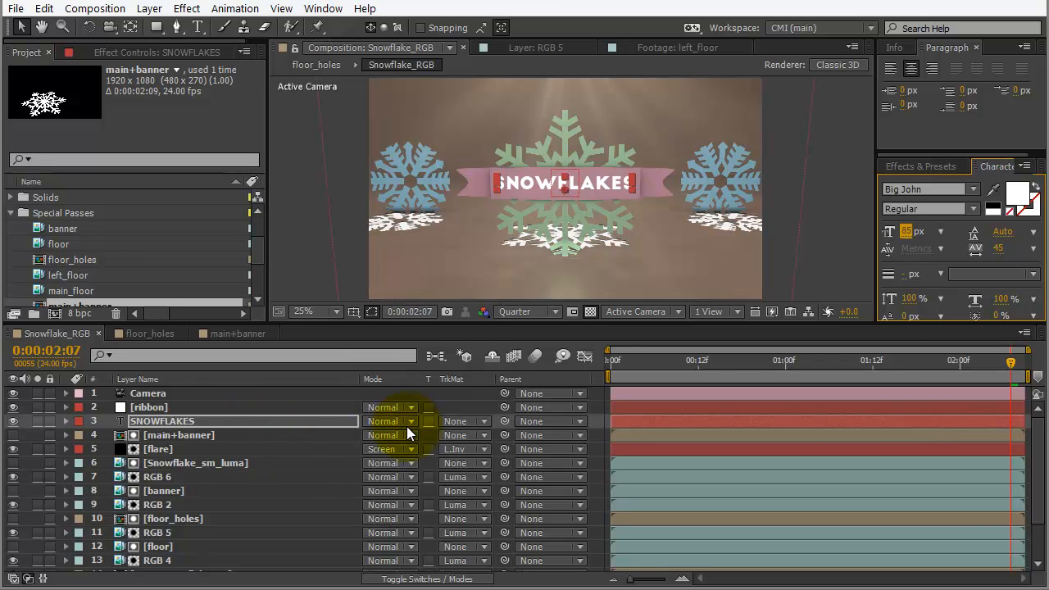
pyautogui.press('F4')
pyautogui.click(454, 421)
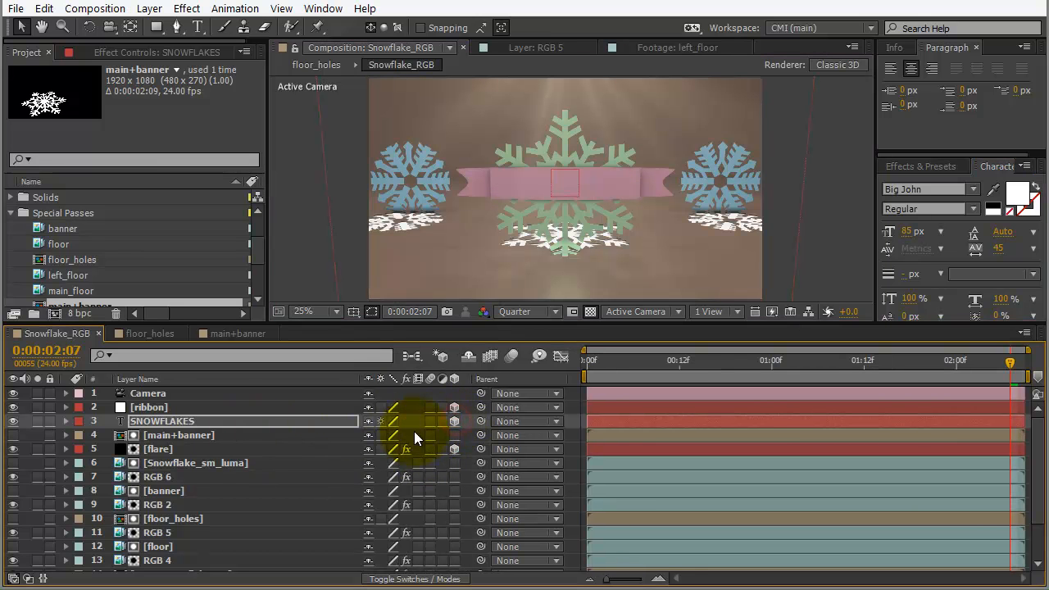
# - Copy the ribbon null's position onto the SNOWFLAKES text layer so both share the same coordinates
pyautogui.press('p')
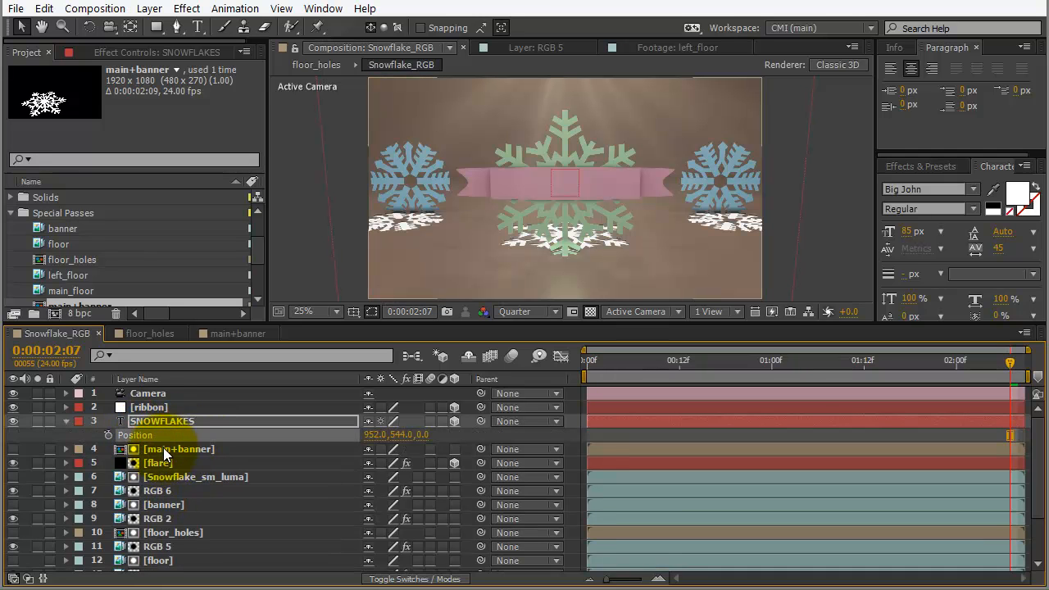
pyautogui.click(156, 407)
pyautogui.press('p')
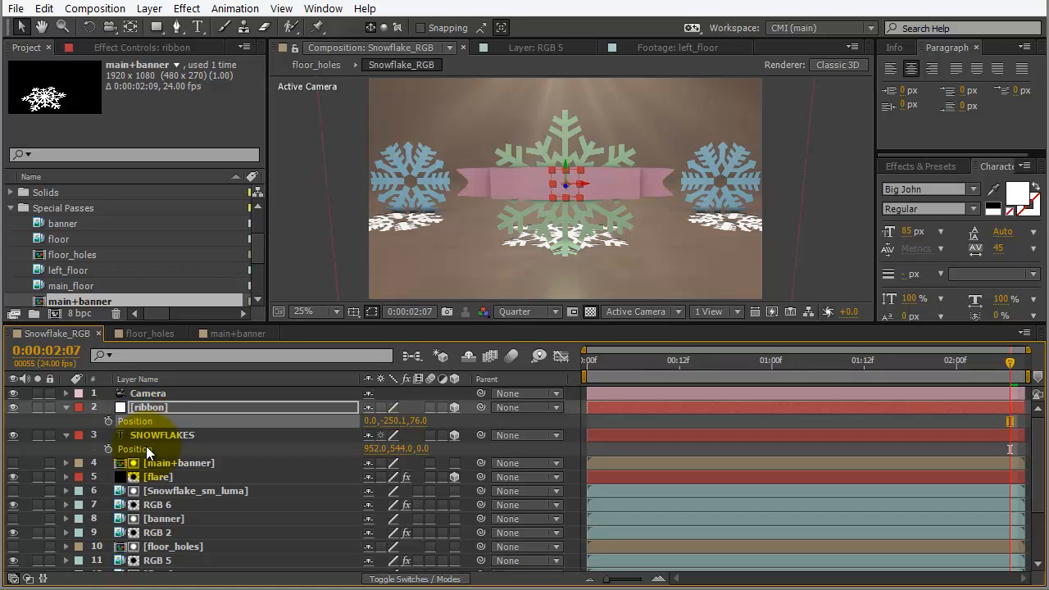
pyautogui.click(145, 449)
pyautogui.hotkey('ctrl', 'v')
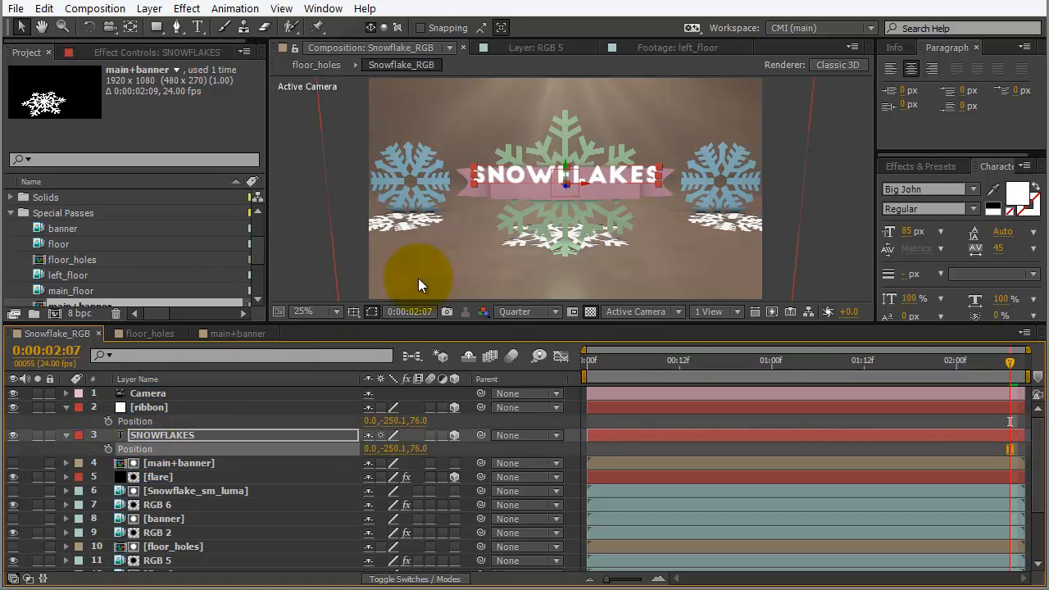
# - Reduce the SNOWFLAKES text to 63.7 px and centre it vertically on the ribbon at a Y position of -226.1
pyautogui.press('.')
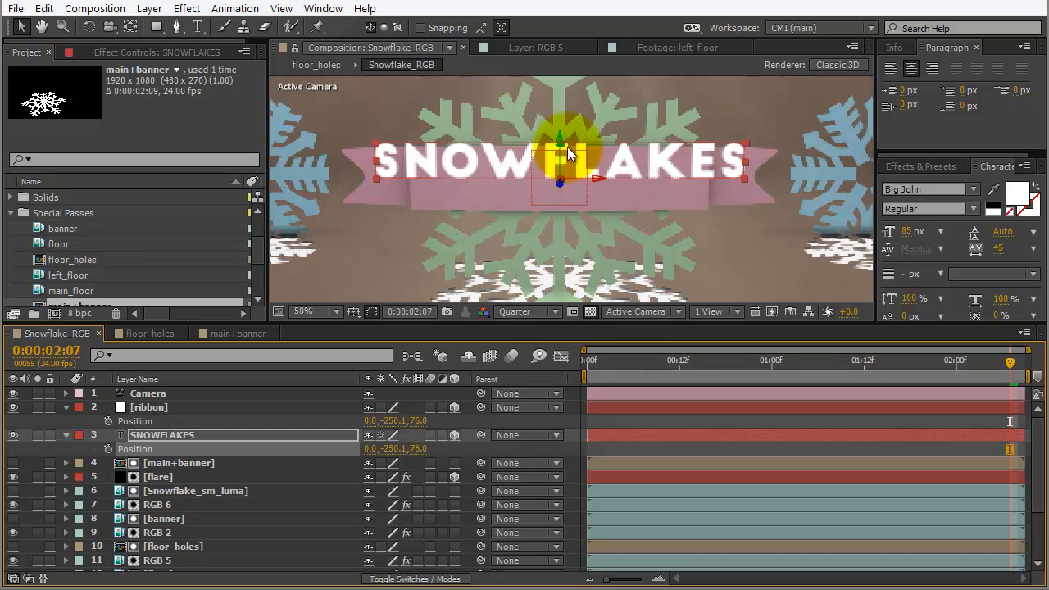
pyautogui.moveTo(559, 151); pyautogui.dragTo(559, 167)
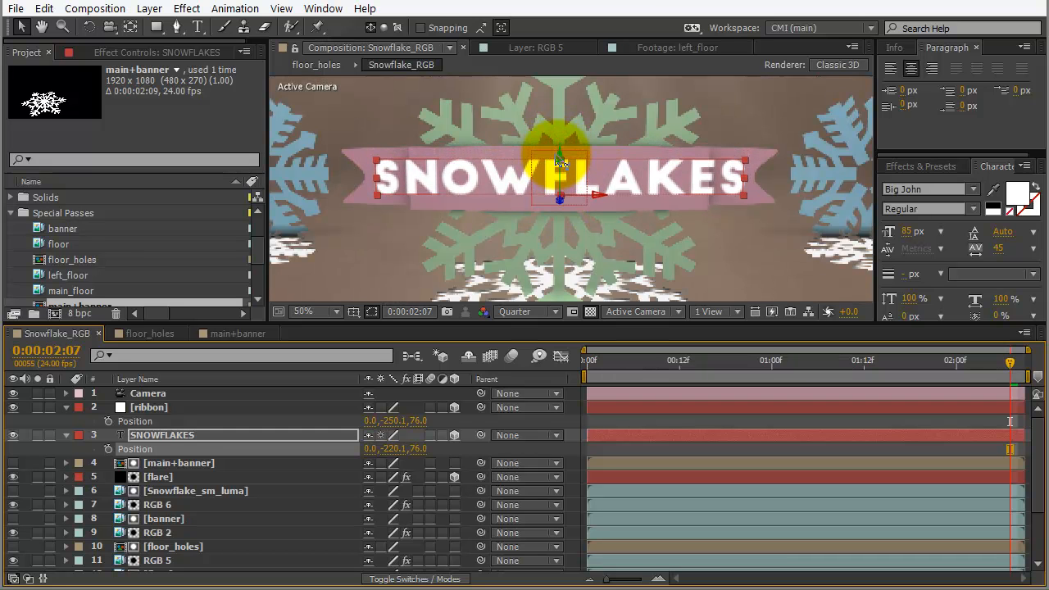
pyautogui.moveTo(911, 235); pyautogui.dragTo(742, 244)
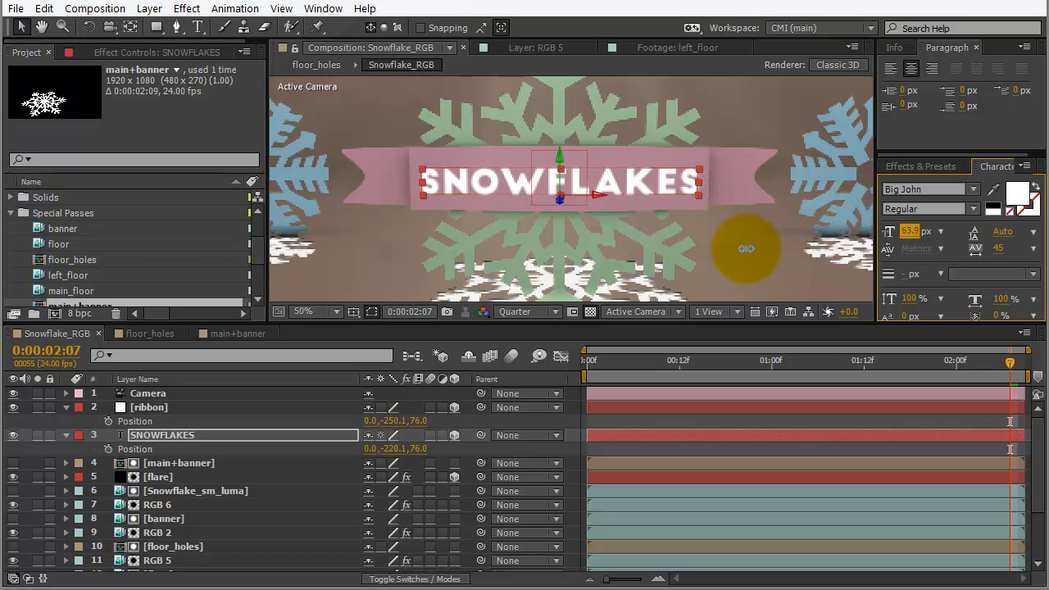
pyautogui.click(555, 159)
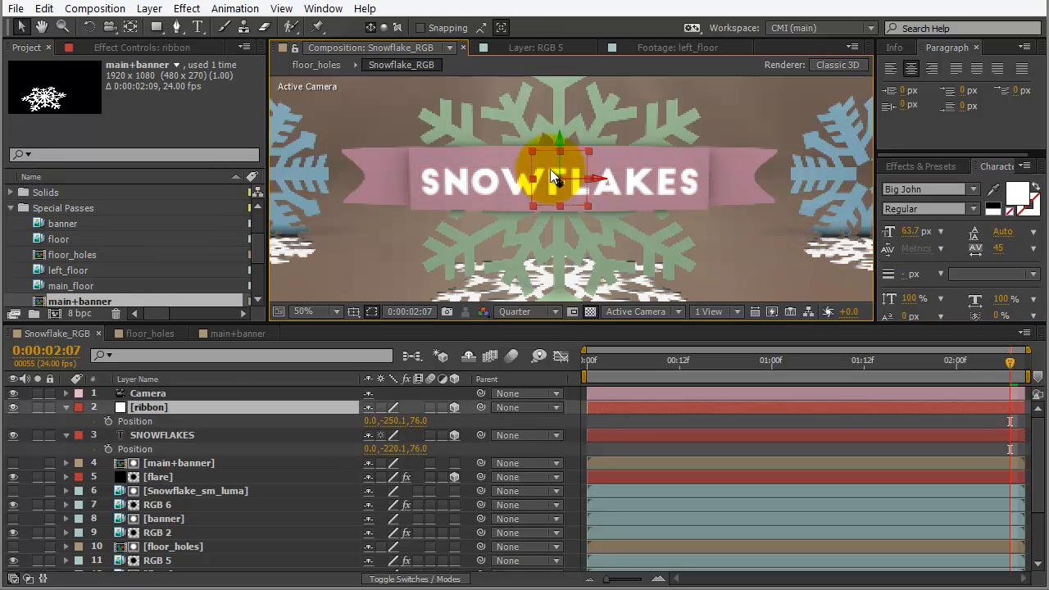
pyautogui.click(141, 435)
pyautogui.moveTo(572, 169); pyautogui.dragTo(561, 166)
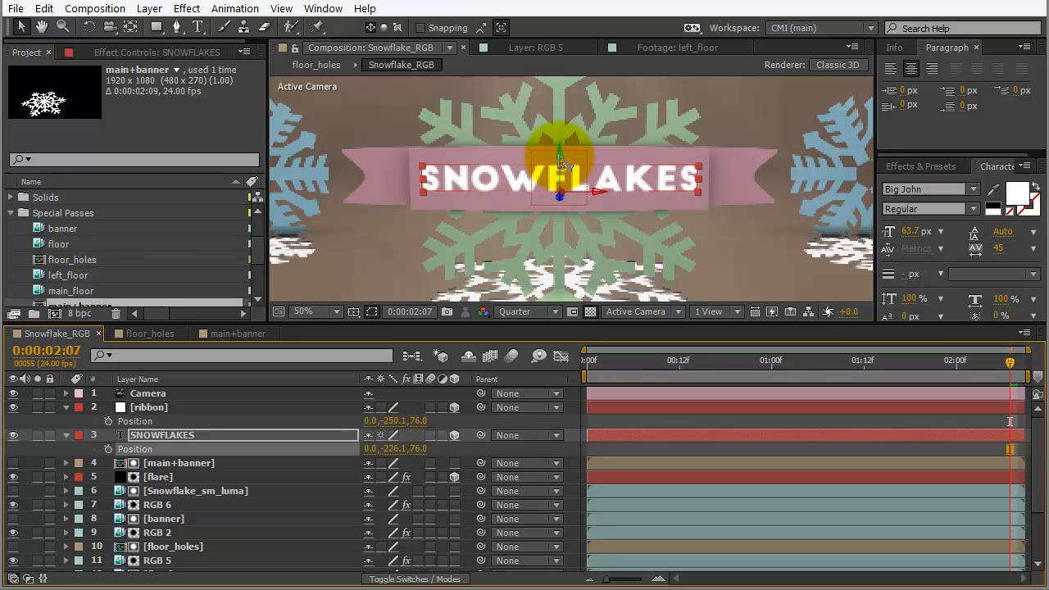
# - Place the banner pass directly above SNOWFLAKES, use it as the text's luma matte, and check the result back to 0:00:01:10
pyautogui.moveTo(63, 229); pyautogui.dragTo(148, 427)
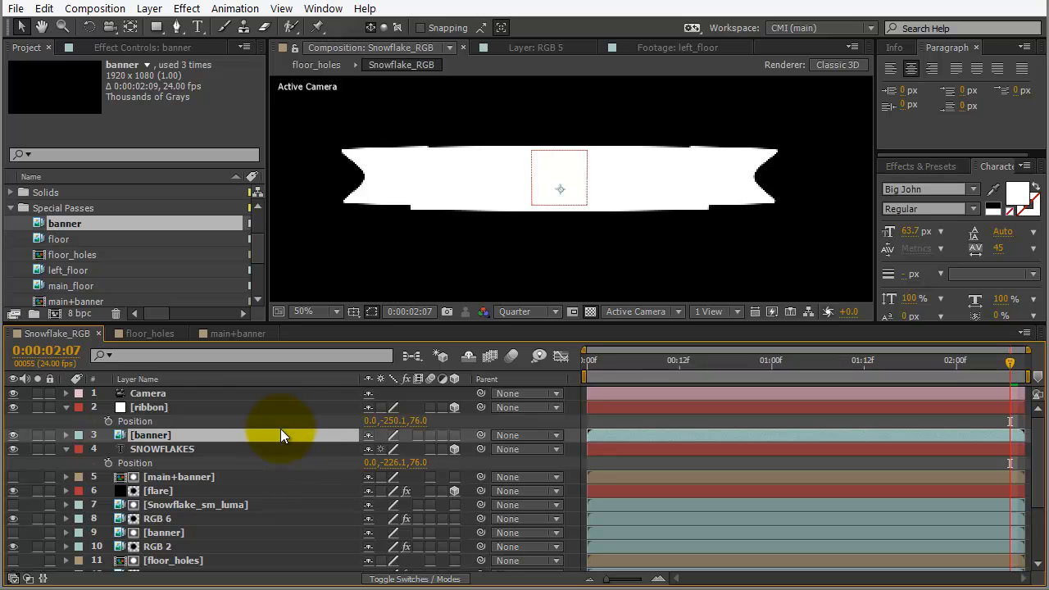
pyautogui.press('F4')
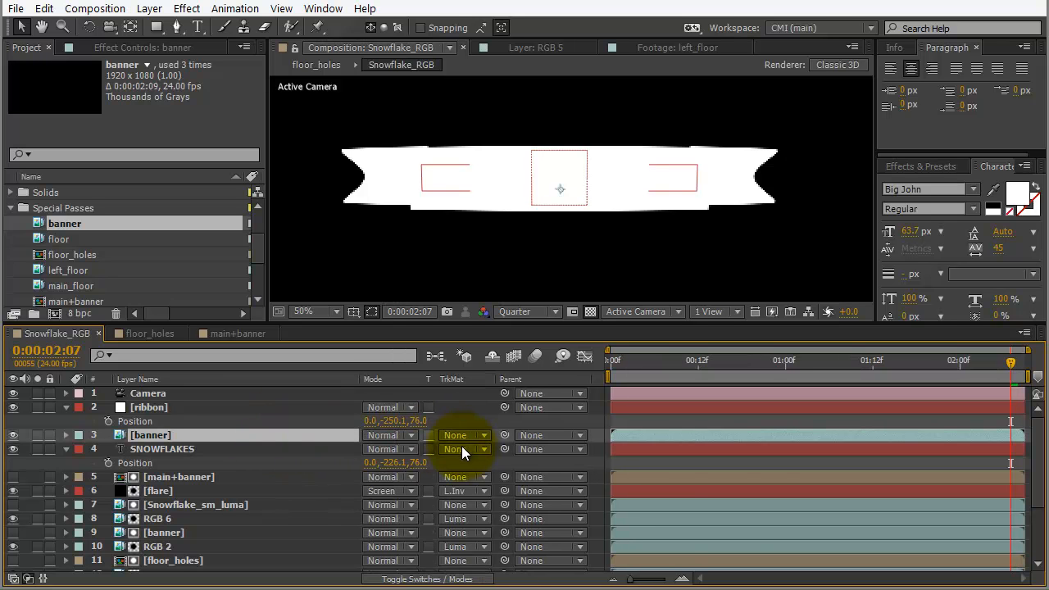
pyautogui.click(487, 449)
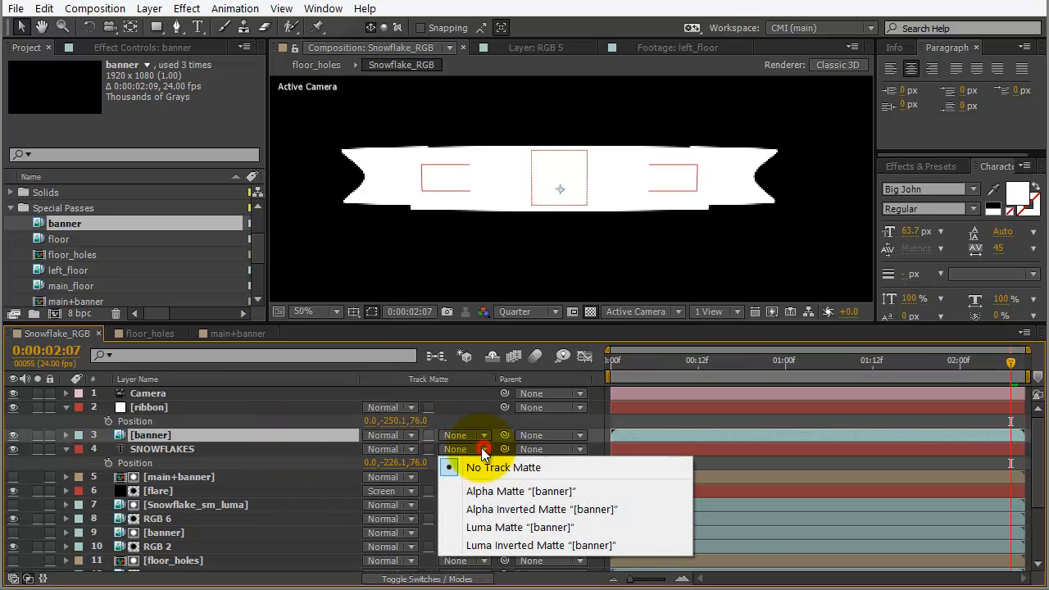
pyautogui.click(477, 525)
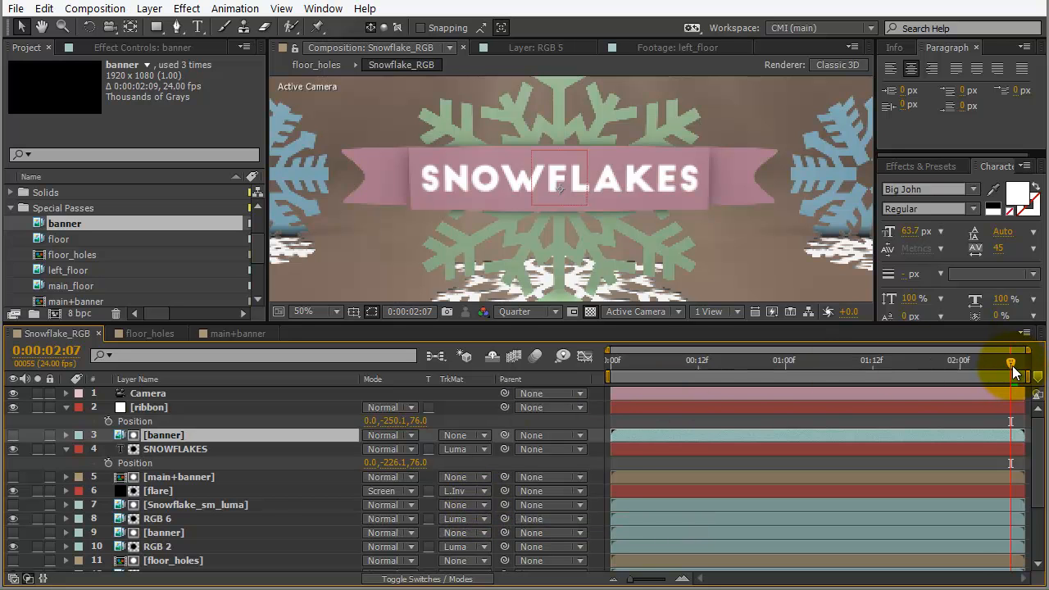
pyautogui.moveTo(985, 369); pyautogui.dragTo(858, 367)
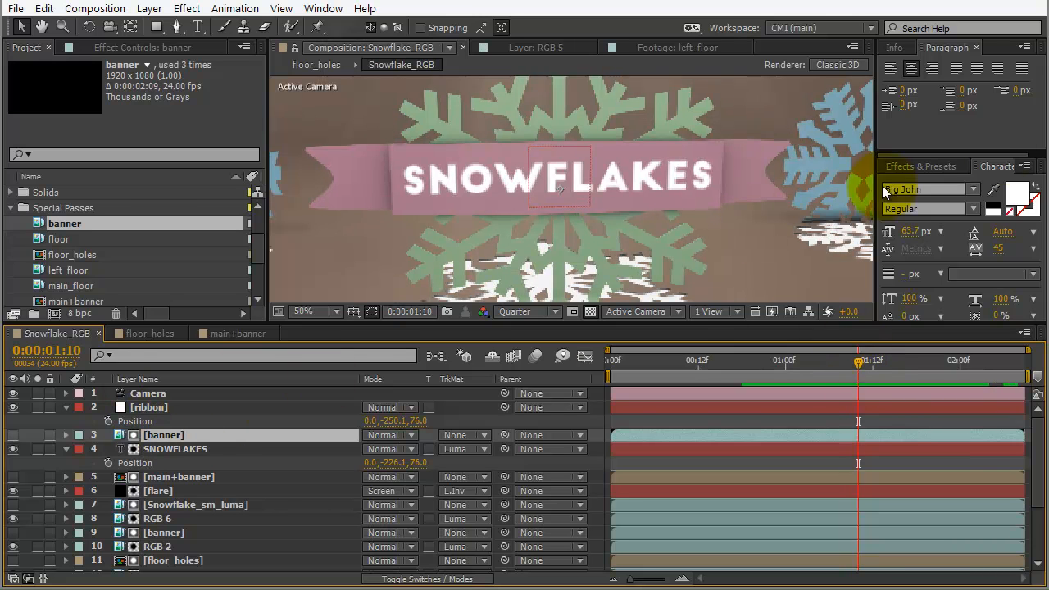
# - Try to recolour the text by sampling the blue snowflake as its fill colour with the banner layer selected
pyautogui.click(1025, 197)
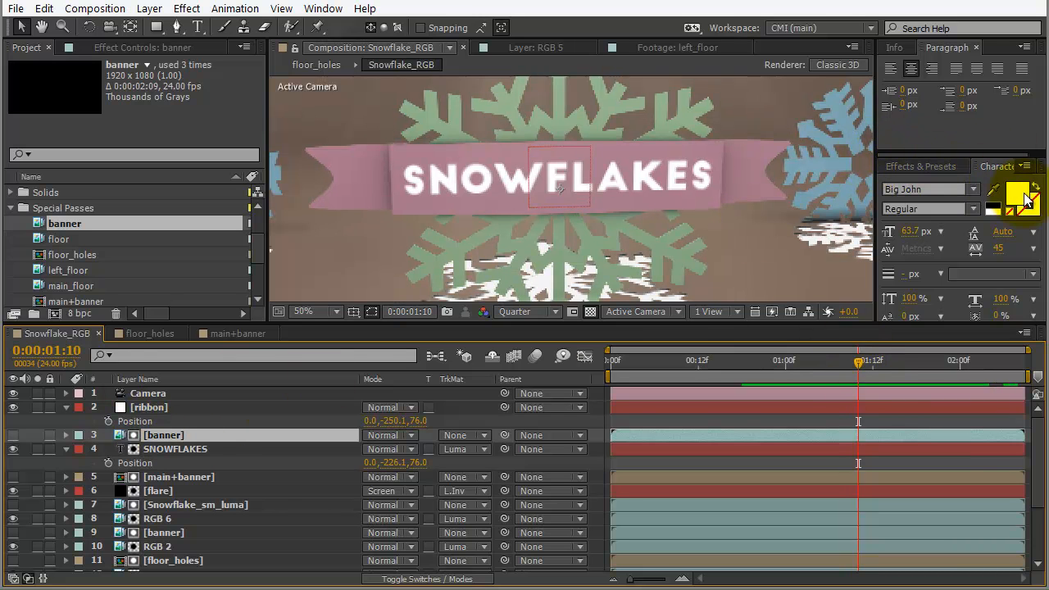
pyautogui.click(1016, 200)
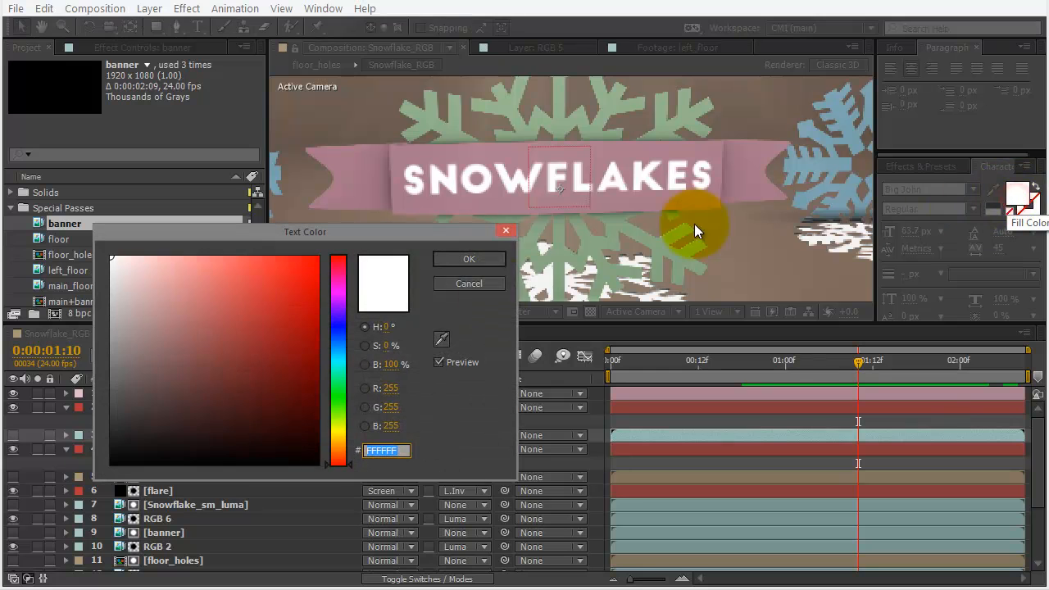
pyautogui.click(444, 338)
pyautogui.click(833, 162)
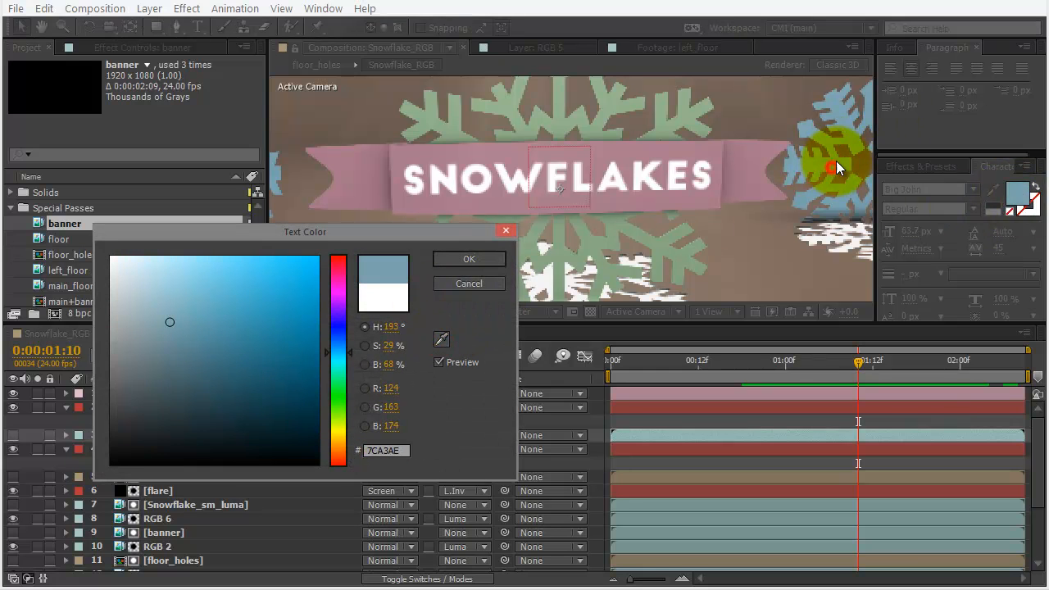
pyautogui.click(455, 259)
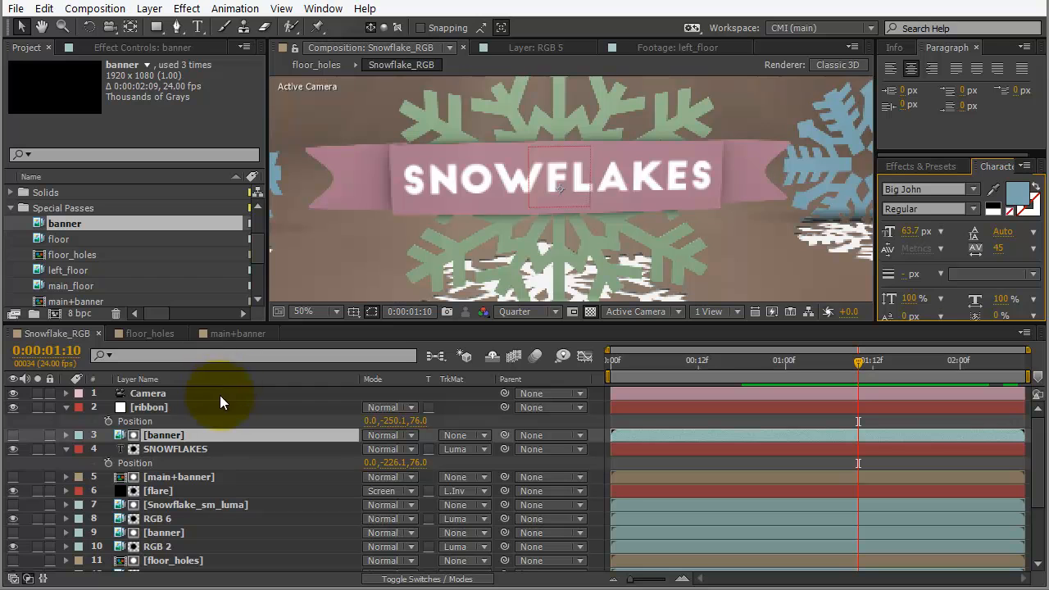
# - Select the SNOWFLAKES text layer and sample its fill colour from the blue snowflake
pyautogui.click(166, 448)
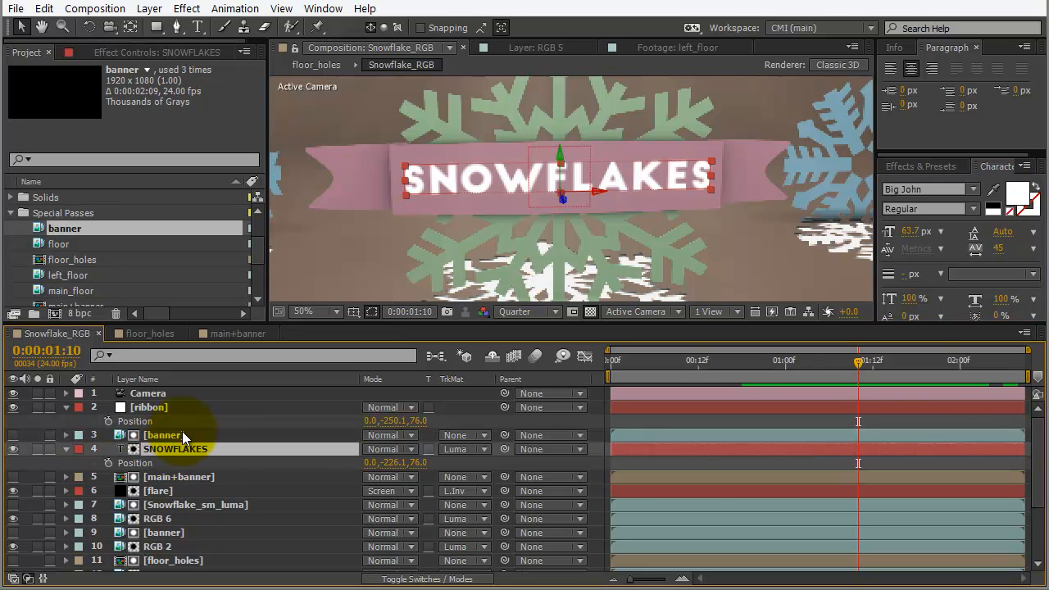
pyautogui.click(166, 434)
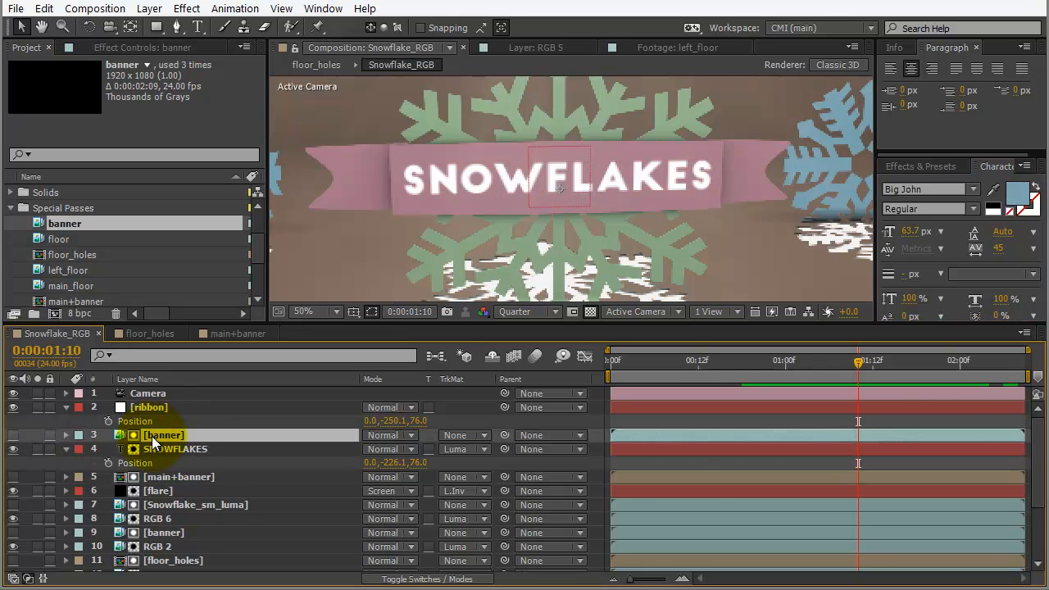
pyautogui.click(164, 451)
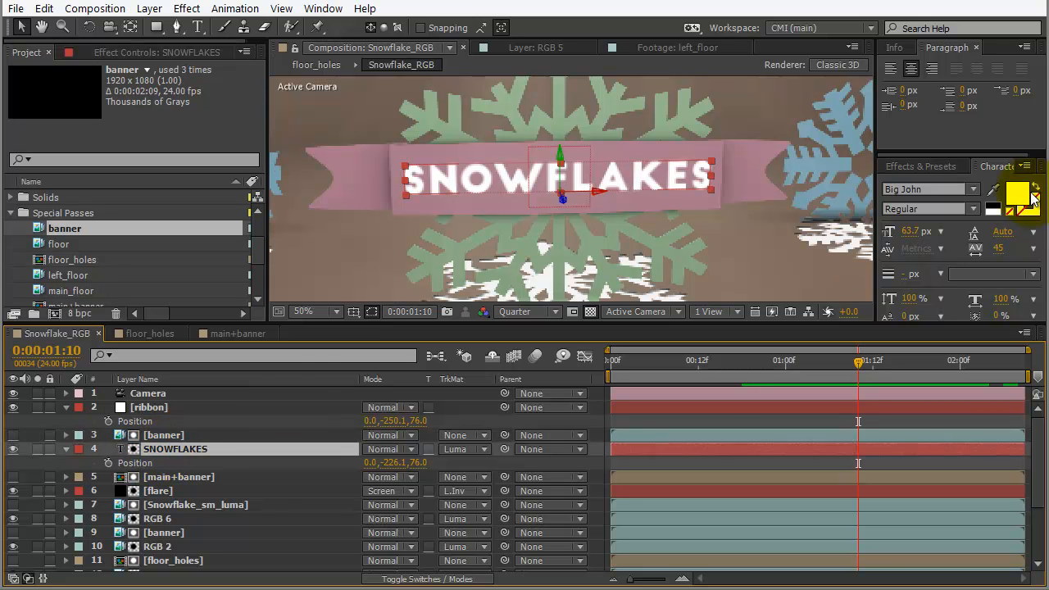
pyautogui.click(993, 189)
pyautogui.click(848, 136)
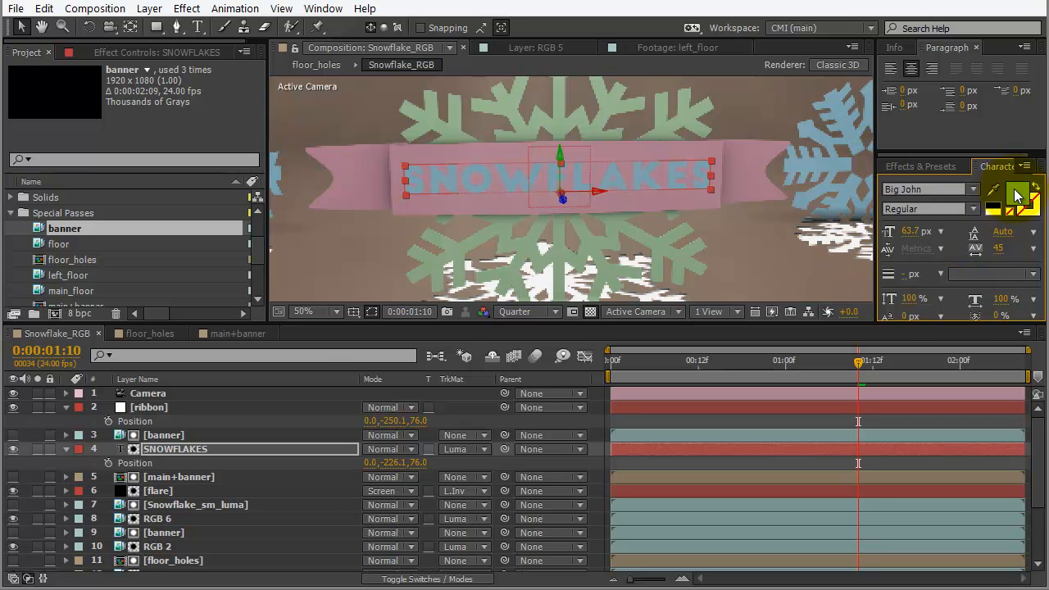
# - Try a dark blue for the SNOWFLAKES text, then settle on the bluish off-white fill E8F0F3
pyautogui.click(1016, 193)
pyautogui.moveTo(399, 235); pyautogui.dragTo(382, 299)
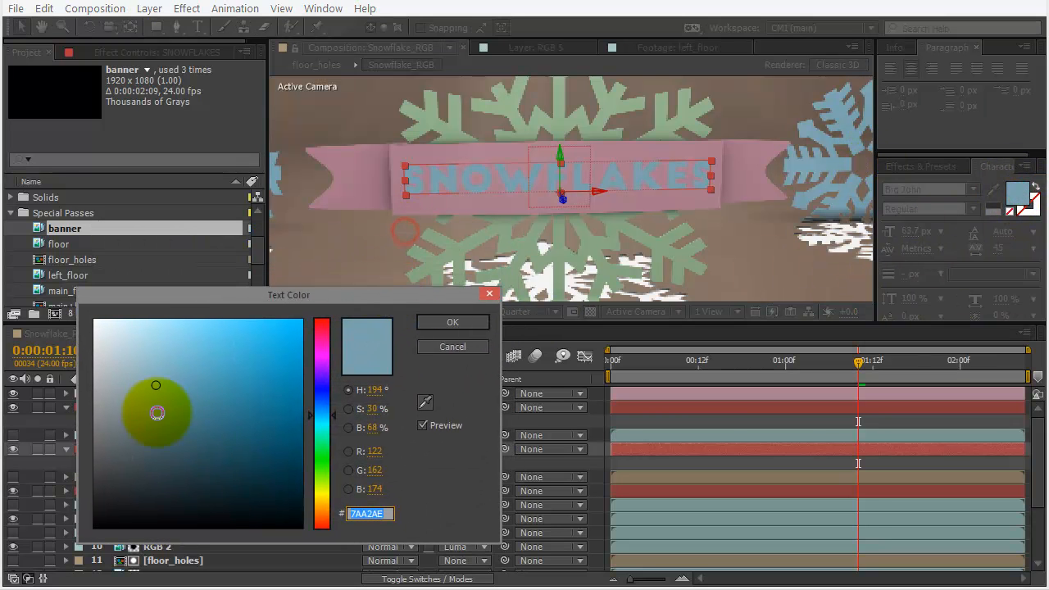
pyautogui.moveTo(156, 385); pyautogui.dragTo(288, 448)
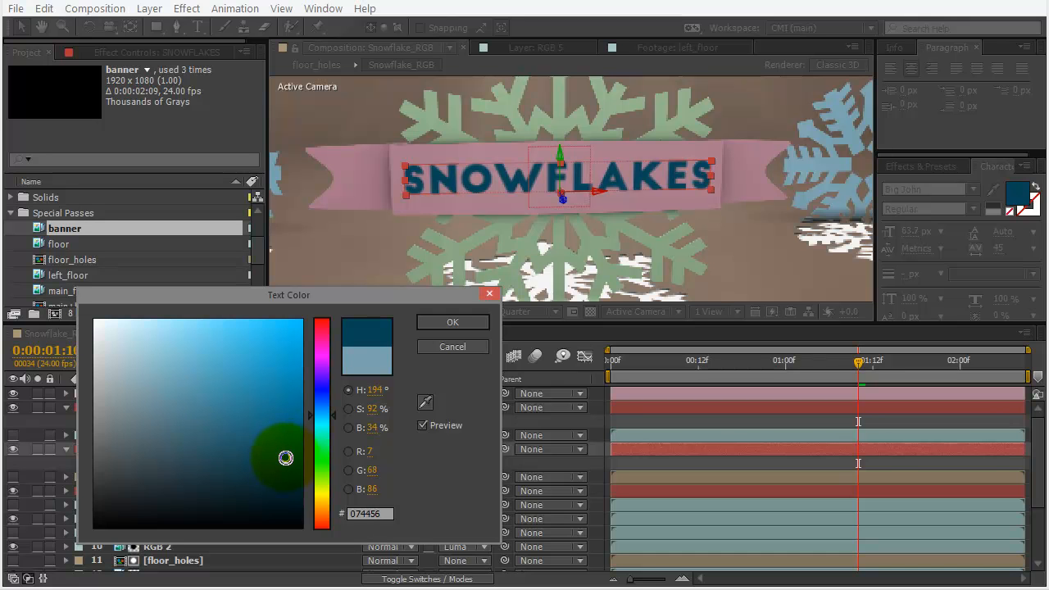
pyautogui.moveTo(283, 452); pyautogui.dragTo(103, 330)
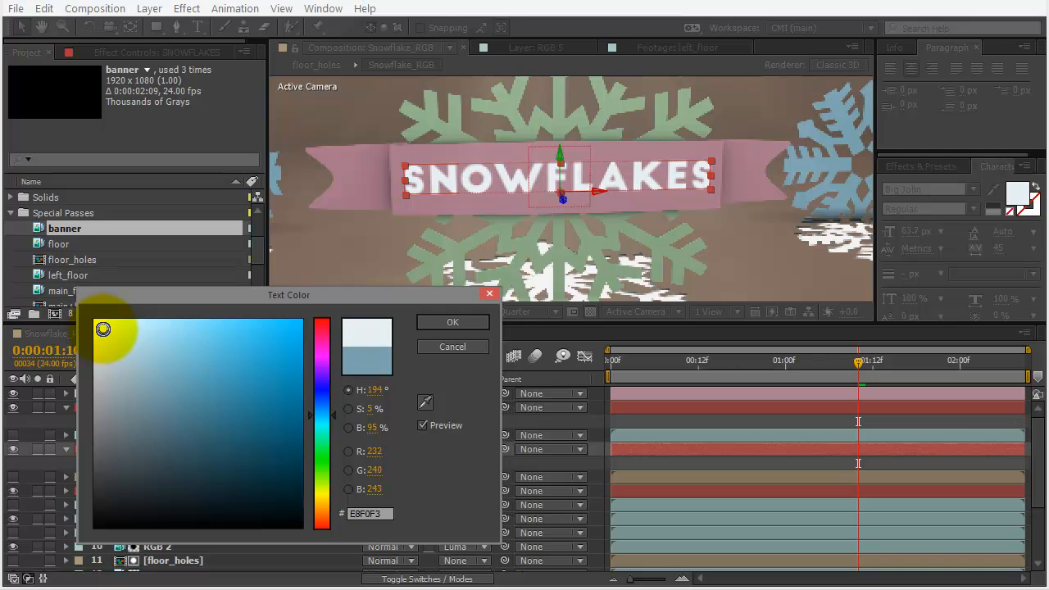
pyautogui.click(452, 322)
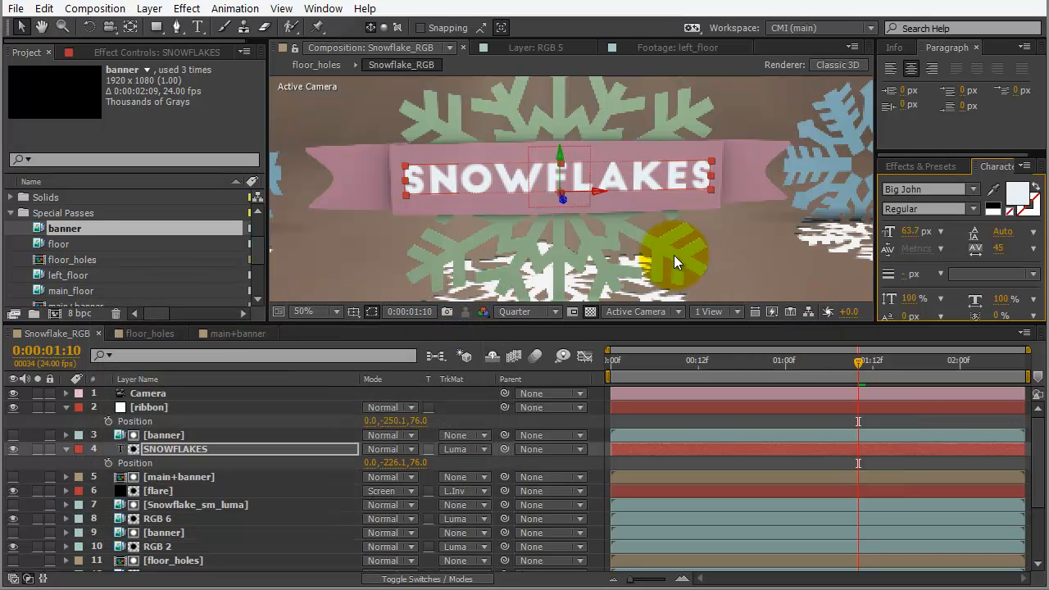
# - Enlarge the composition viewer to show the whole frame and preview the animation with the finished text
pyautogui.scroll(-2, 677, 278)
pyautogui.click(590, 313)
pyautogui.moveTo(625, 325); pyautogui.dragTo(628, 360)
pyautogui.moveTo(675, 278); pyautogui.dragTo(656, 279)
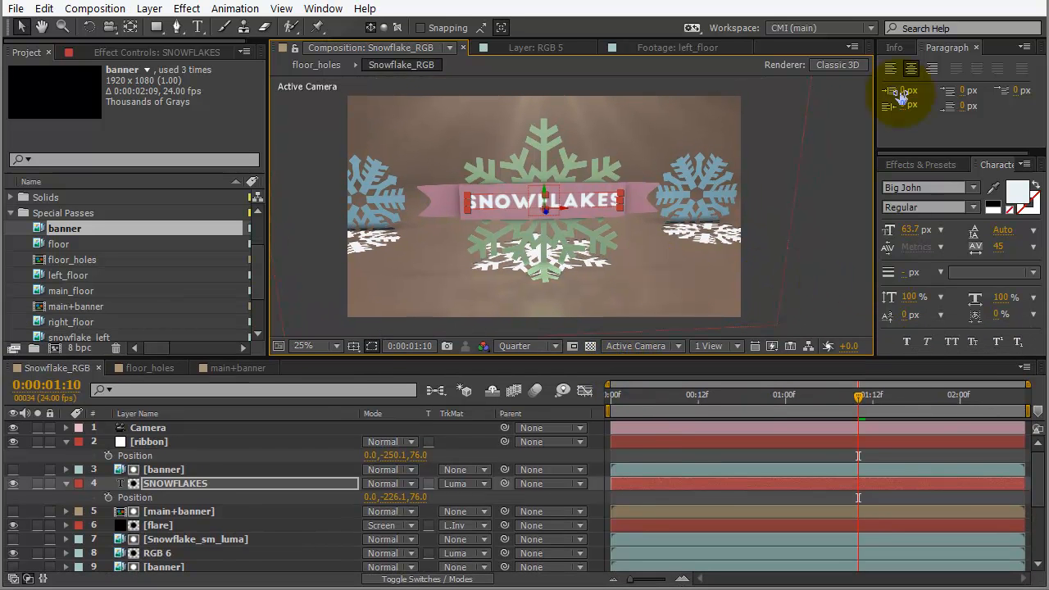
pyautogui.press('space')
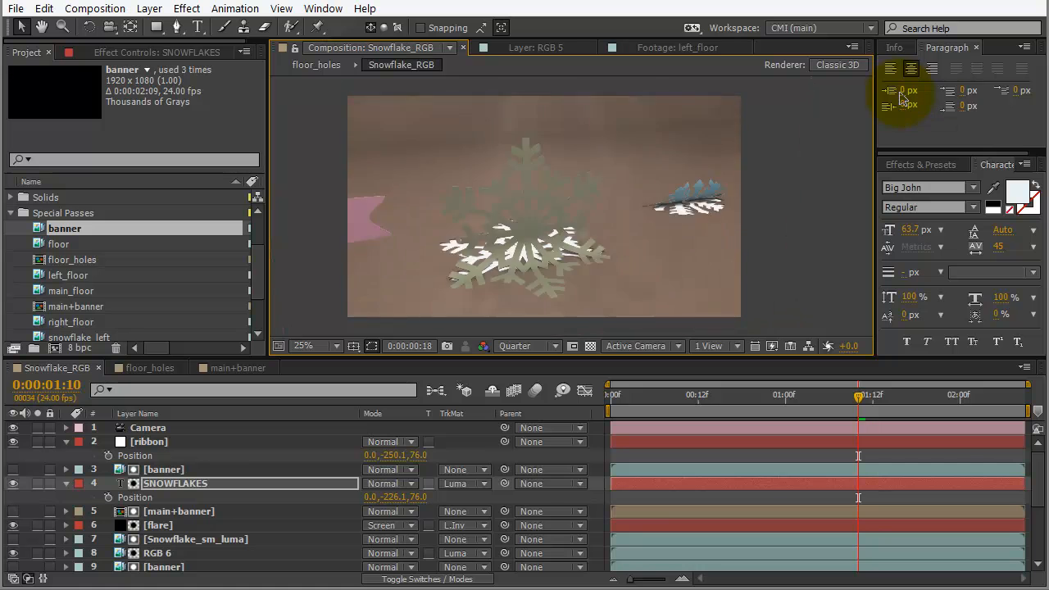